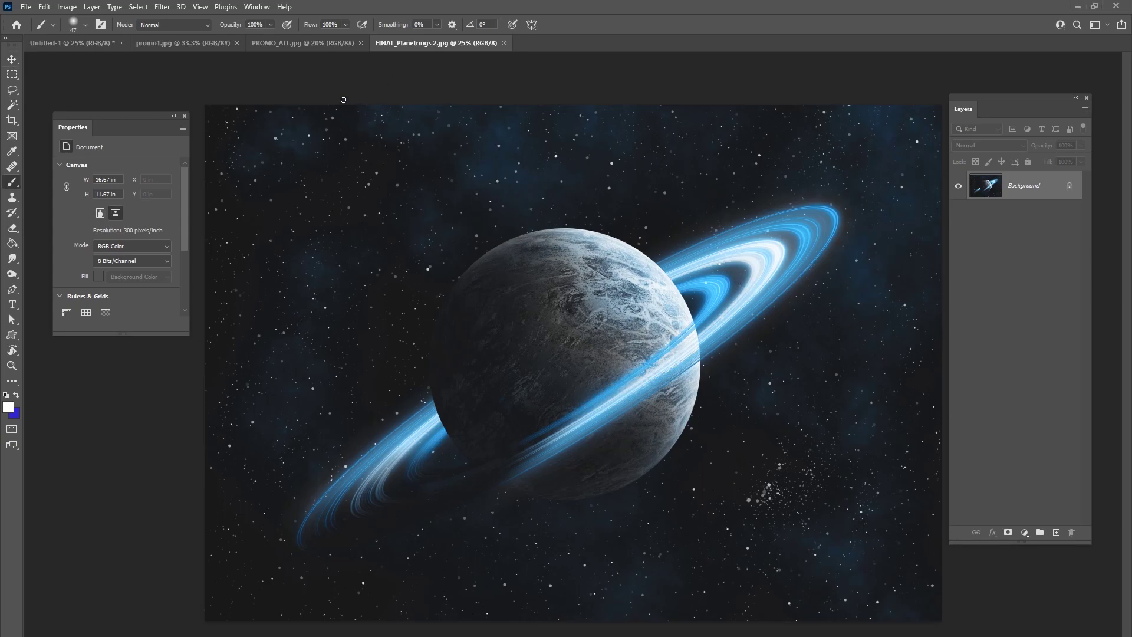
Step: Look through the PROMO_ALL.jpg, promo1.jpg and FINAL_Planetrings 2.jpg artwork
{"action": "left_click", "coordinate": [262, 46]}
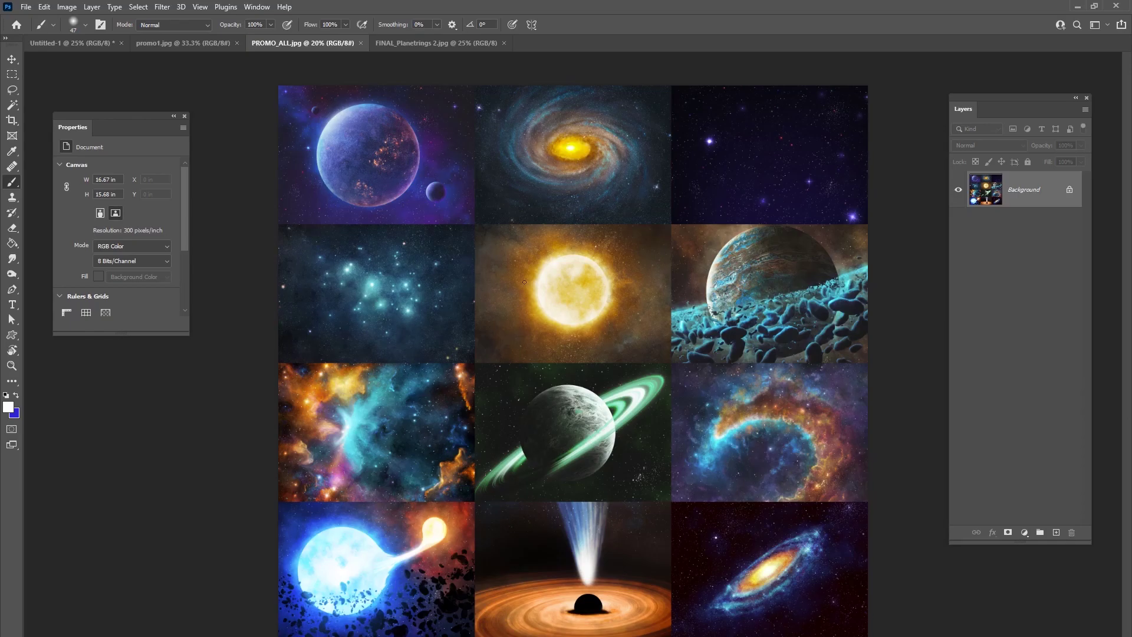
{"action": "left_click", "coordinate": [196, 46]}
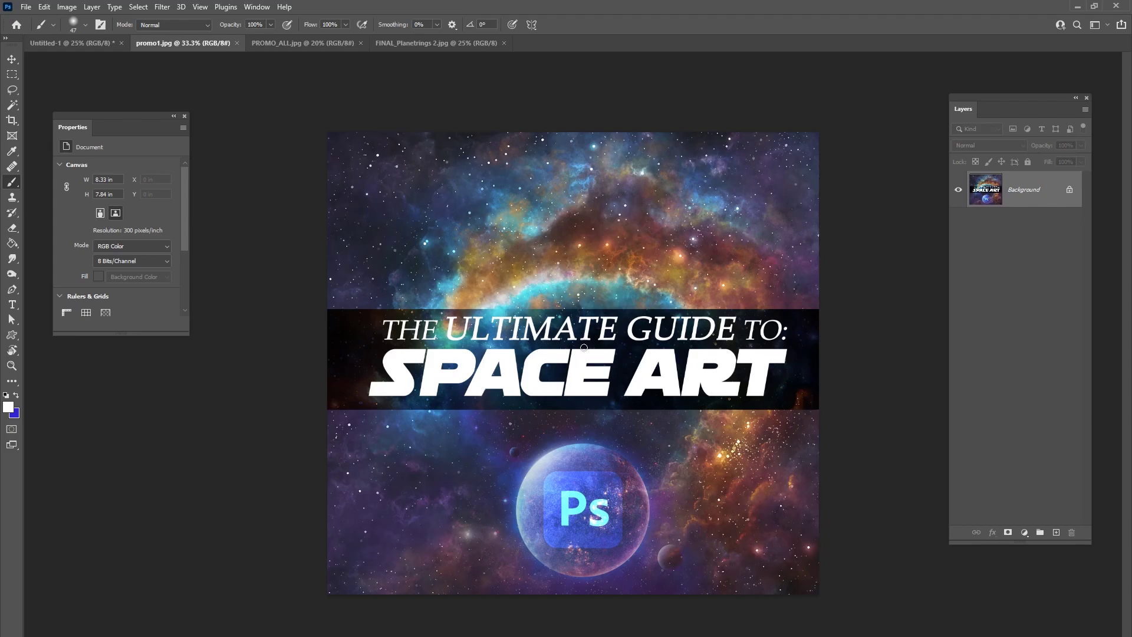
{"action": "left_click", "coordinate": [305, 43]}
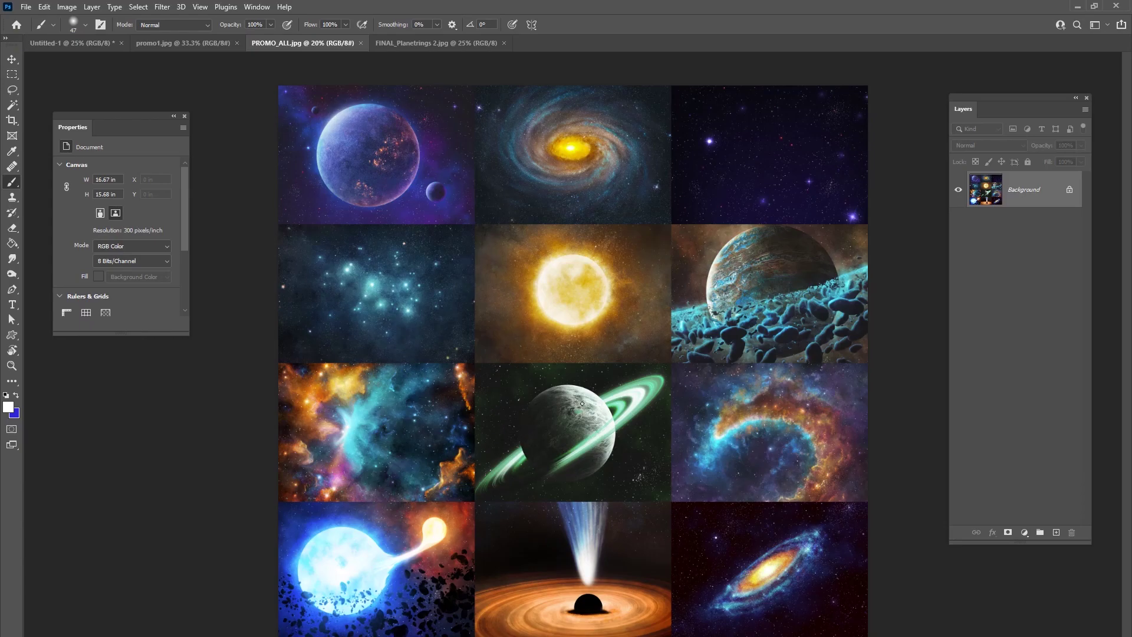
{"action": "left_click", "coordinate": [431, 44]}
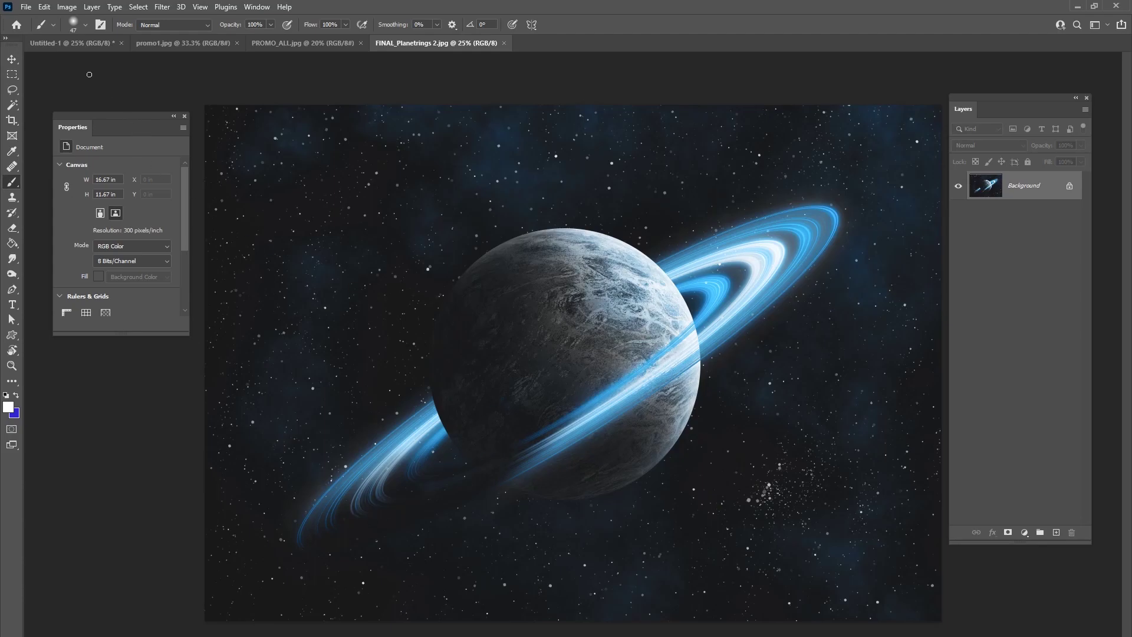
Step: In the black Untitled-1 document, add a new layer and stamp a star field with a 5000 px brush from KEVINS SPACE BRUSHES
{"action": "left_click", "coordinate": [90, 43]}
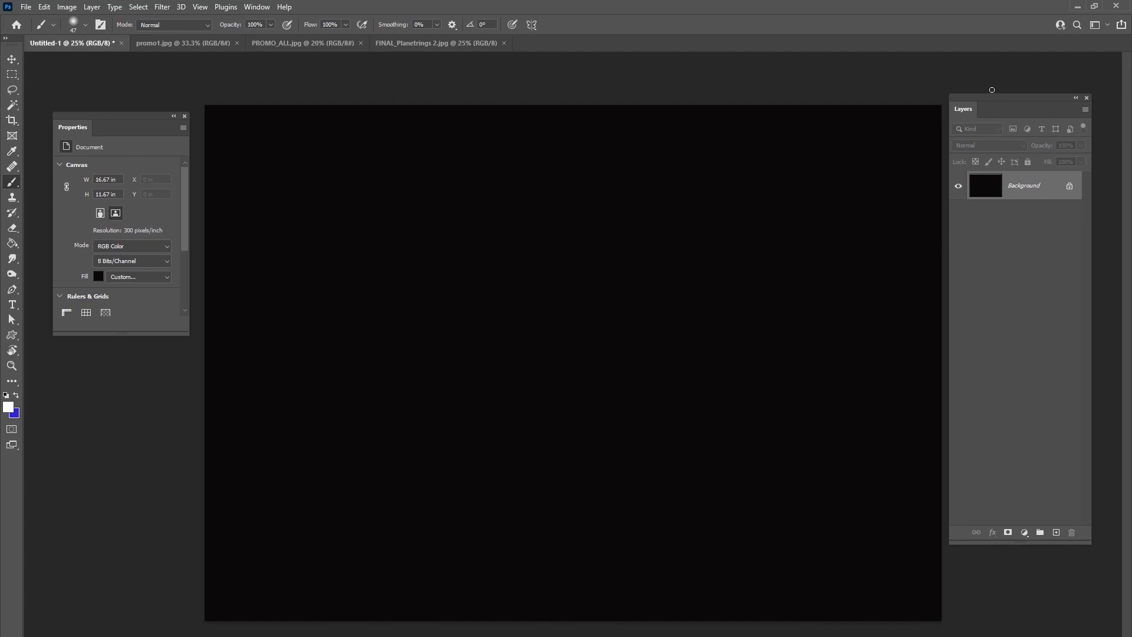
{"action": "left_click_drag", "start_coordinate": [993, 98], "coordinate": [995, 94]}
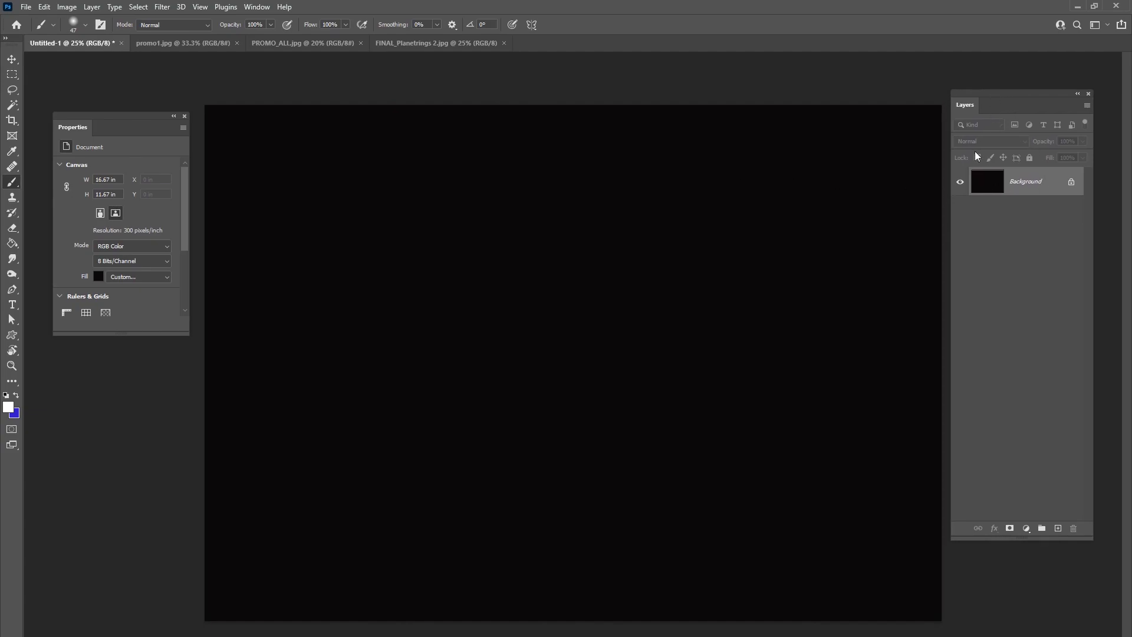
{"action": "left_click", "coordinate": [1059, 523]}
{"action": "right_click", "coordinate": [486, 242]}
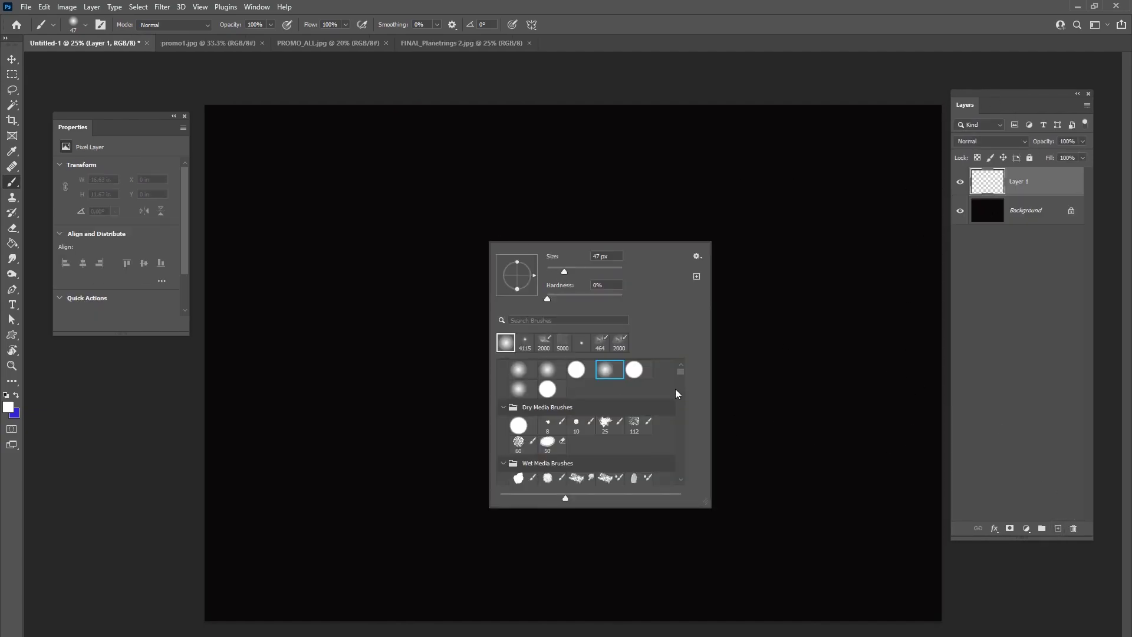
{"action": "left_click_drag", "start_coordinate": [681, 369], "coordinate": [688, 483]}
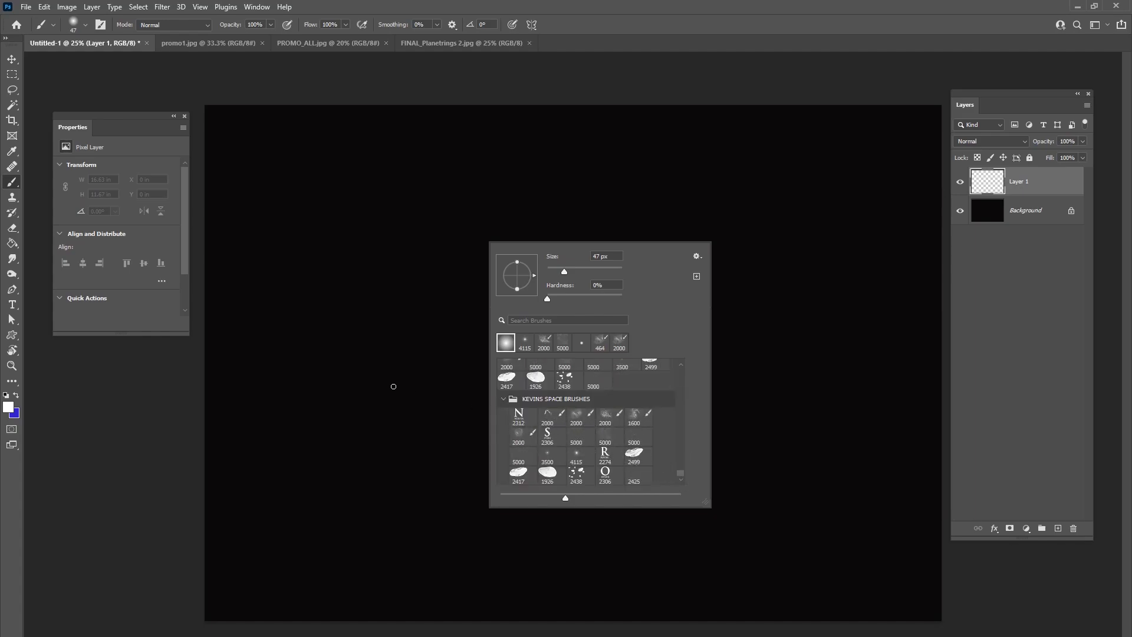
{"action": "left_click", "coordinate": [605, 441]}
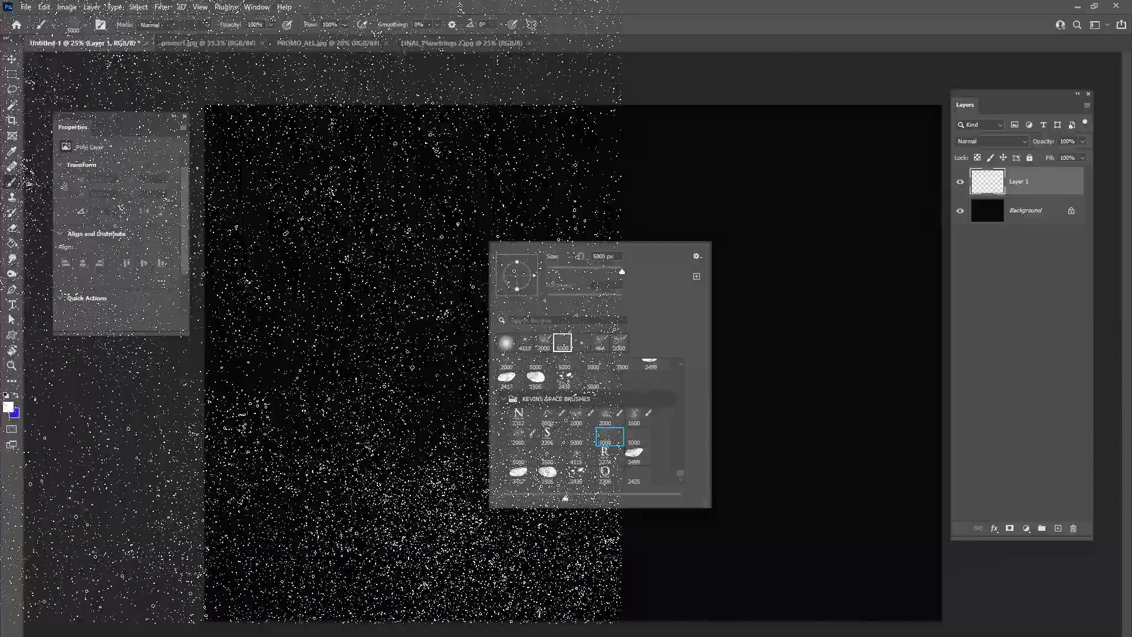
{"action": "key", "text": "Return"}
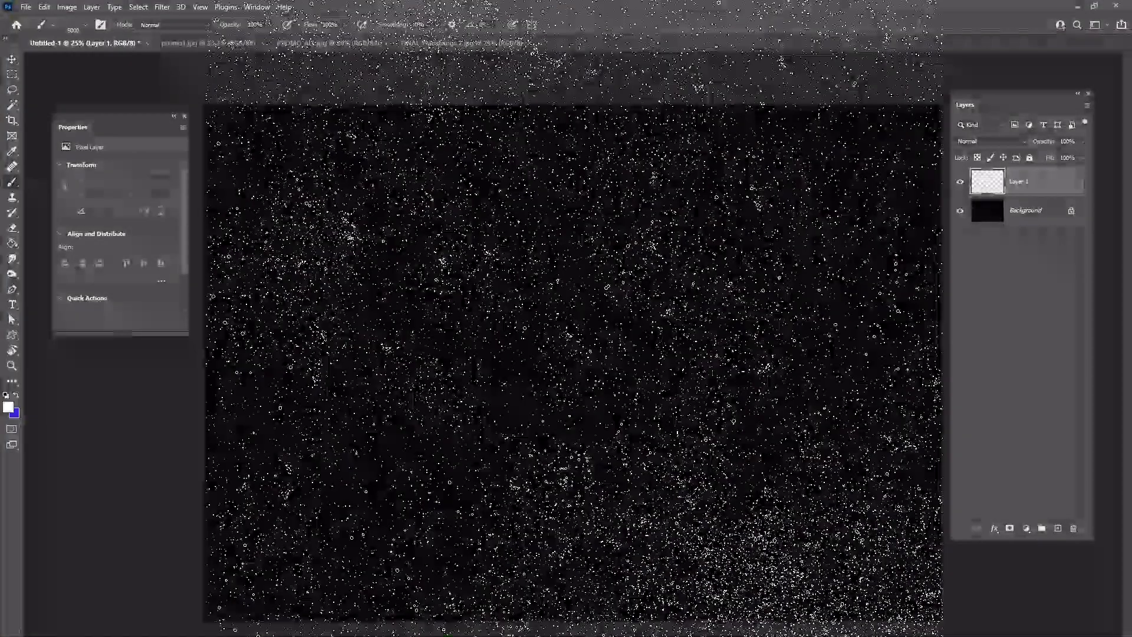
{"action": "left_click", "coordinate": [573, 363]}
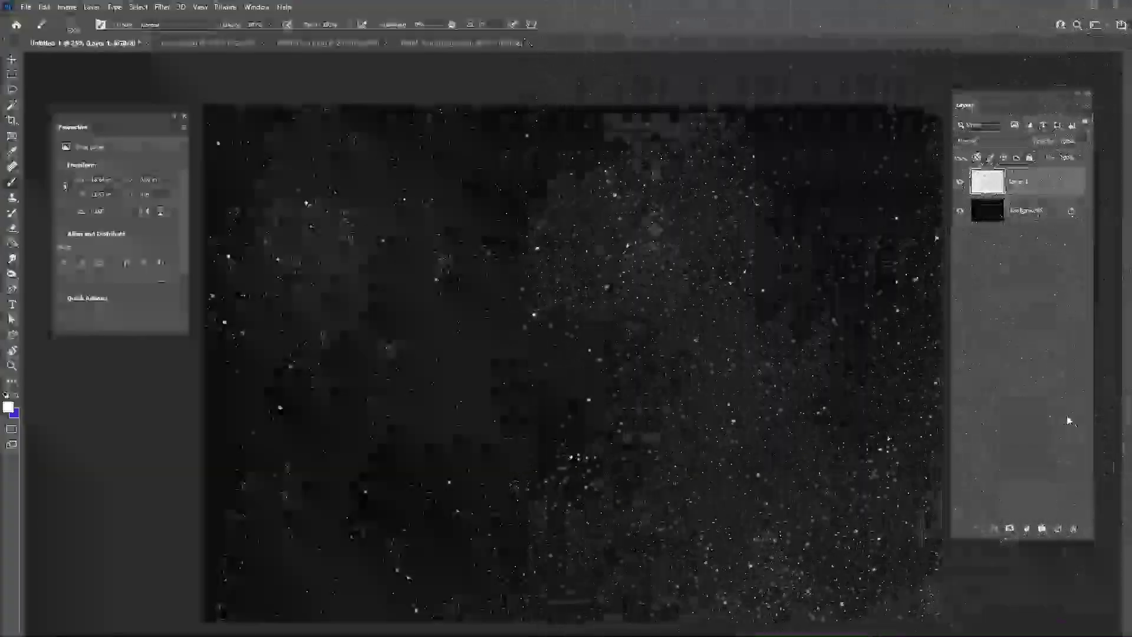
Step: On a new layer above the stars, paint faint blue nebula clouds across the canvas with a 2000 px brush from KEVINS SPACE BRUSHES
{"action": "left_click", "coordinate": [1058, 528]}
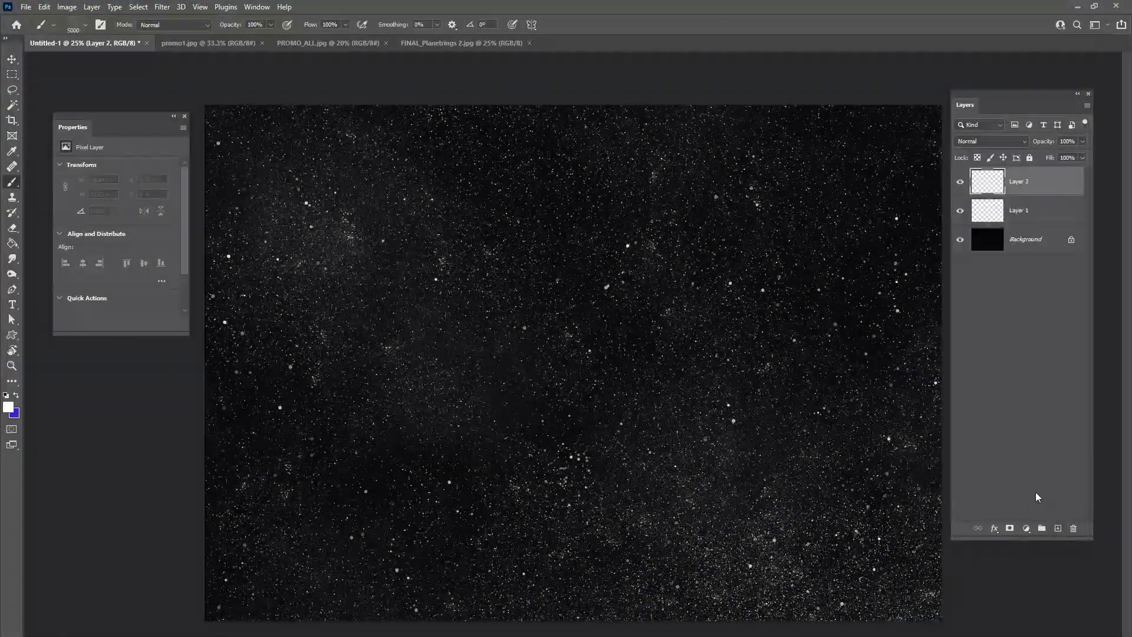
{"action": "right_click", "coordinate": [441, 296]}
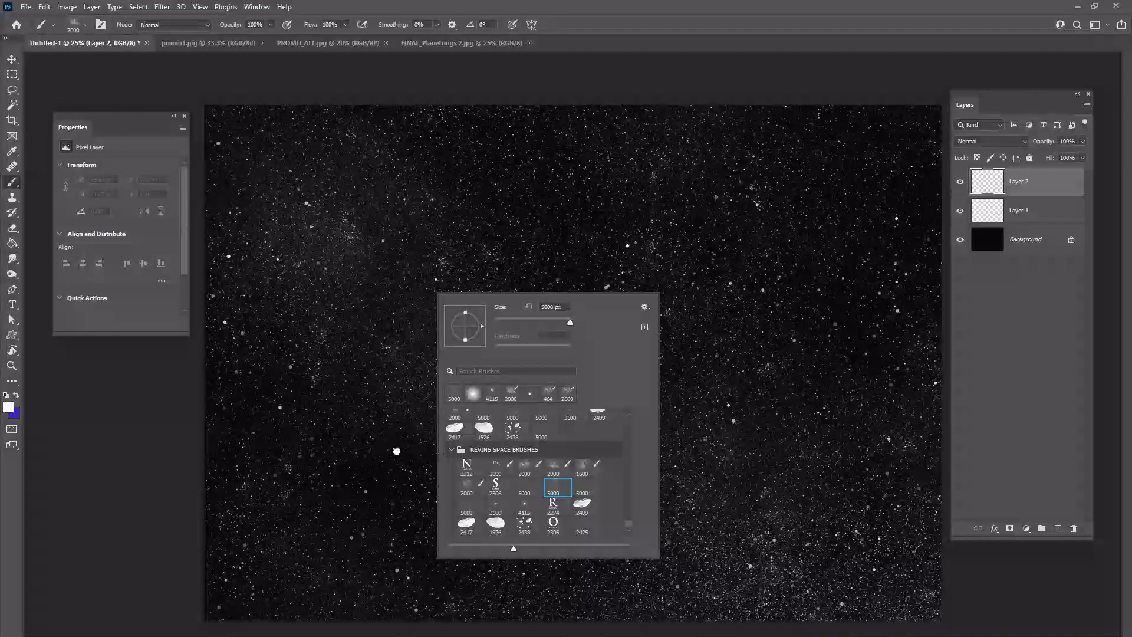
{"action": "left_click", "coordinate": [16, 395]}
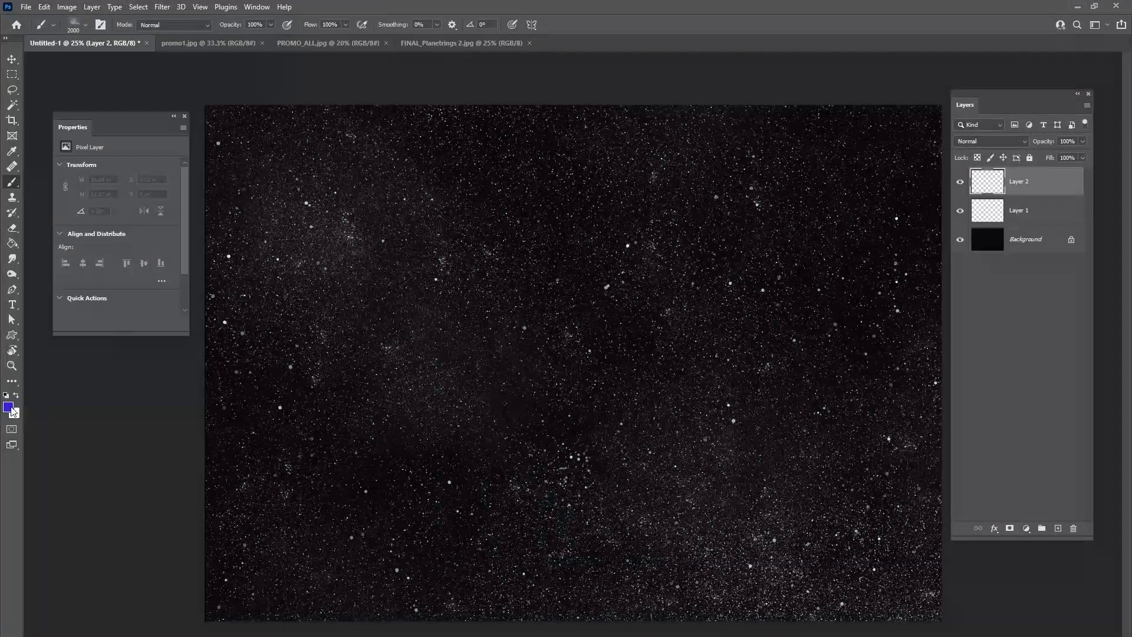
{"action": "left_click", "coordinate": [9, 407]}
{"action": "left_click", "coordinate": [380, 338]}
{"action": "left_click", "coordinate": [273, 375]}
{"action": "left_click", "coordinate": [299, 365]}
{"action": "left_click", "coordinate": [481, 265]}
{"action": "right_click", "coordinate": [512, 233]}
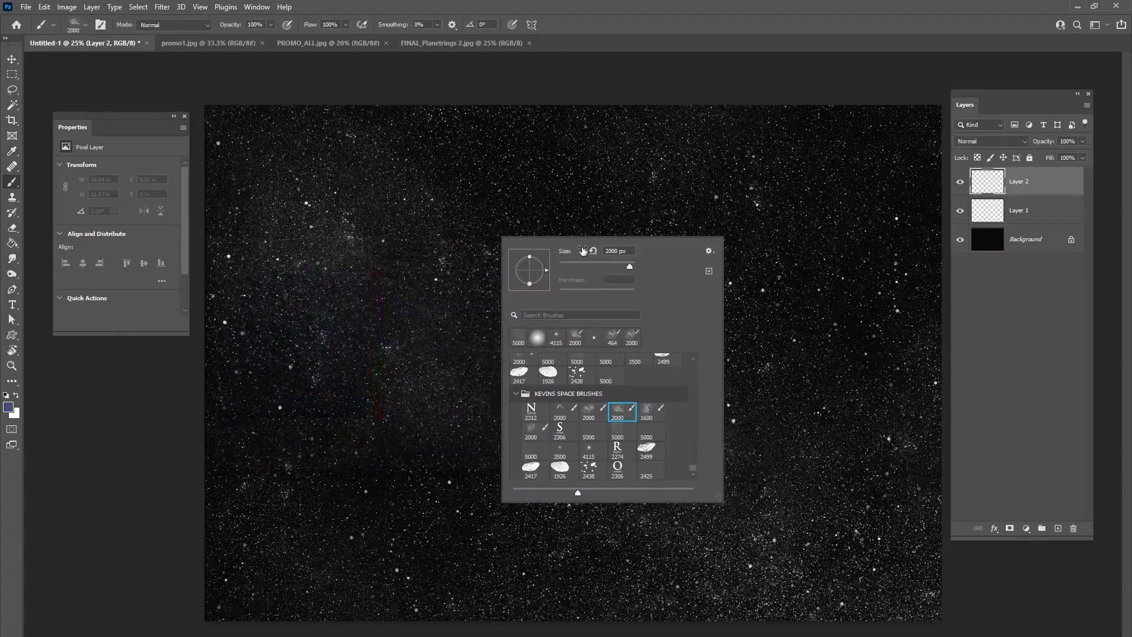
{"action": "left_click", "coordinate": [524, 213]}
{"action": "mouse_move", "coordinate": [576, 159]}
{"action": "left_mouse_down"}
{"action": "mouse_move", "coordinate": [901, 169]}
{"action": "mouse_move", "coordinate": [913, 223]}
{"action": "mouse_move", "coordinate": [798, 293]}
{"action": "mouse_move", "coordinate": [889, 342]}
{"action": "mouse_move", "coordinate": [656, 484]}
{"action": "mouse_move", "coordinate": [801, 564]}
{"action": "mouse_move", "coordinate": [728, 617]}
{"action": "mouse_move", "coordinate": [483, 577]}
{"action": "mouse_move", "coordinate": [490, 510]}
{"action": "mouse_move", "coordinate": [643, 452]}
{"action": "mouse_move", "coordinate": [411, 423]}
{"action": "mouse_move", "coordinate": [307, 551]}
{"action": "mouse_move", "coordinate": [825, 498]}
{"action": "mouse_move", "coordinate": [910, 471]}
{"action": "mouse_move", "coordinate": [790, 355]}
{"action": "mouse_move", "coordinate": [816, 196]}
{"action": "mouse_move", "coordinate": [772, 142]}
{"action": "mouse_move", "coordinate": [866, 102]}
{"action": "mouse_move", "coordinate": [911, 466]}
{"action": "mouse_move", "coordinate": [732, 606]}
{"action": "left_mouse_up"}
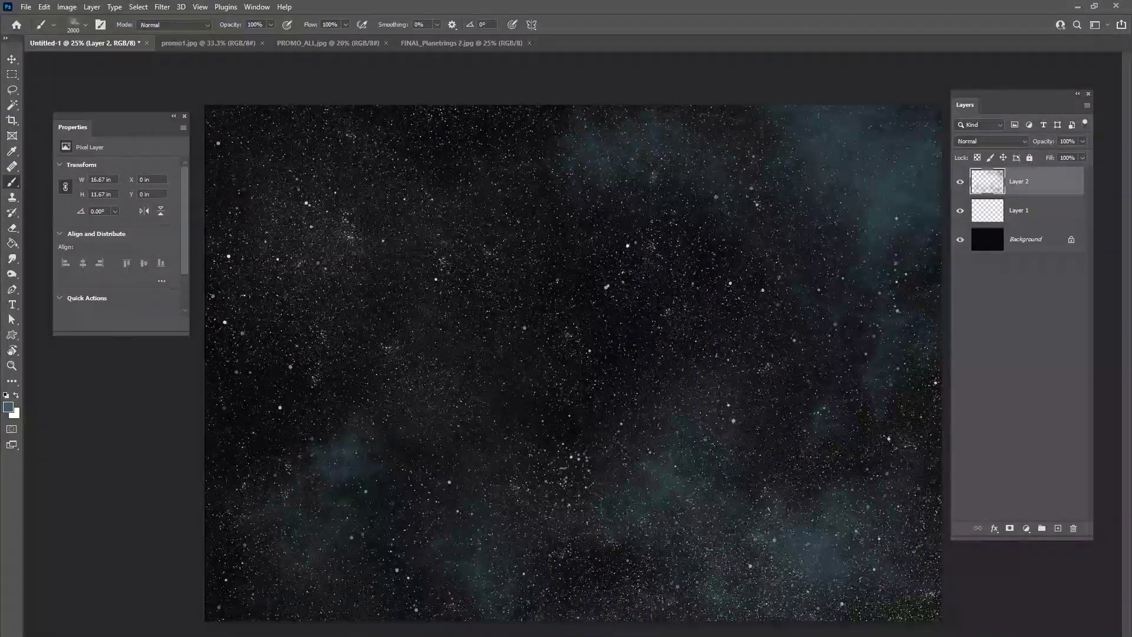
{"action": "mouse_move", "coordinate": [296, 590]}
{"action": "left_mouse_down"}
{"action": "mouse_move", "coordinate": [318, 430]}
{"action": "mouse_move", "coordinate": [290, 309]}
{"action": "mouse_move", "coordinate": [307, 152]}
{"action": "mouse_move", "coordinate": [442, 403]}
{"action": "mouse_move", "coordinate": [342, 592]}
{"action": "mouse_move", "coordinate": [564, 519]}
{"action": "mouse_move", "coordinate": [574, 458]}
{"action": "mouse_move", "coordinate": [430, 401]}
{"action": "mouse_move", "coordinate": [347, 399]}
{"action": "mouse_move", "coordinate": [221, 457]}
{"action": "mouse_move", "coordinate": [198, 444]}
{"action": "mouse_move", "coordinate": [359, 348]}
{"action": "left_mouse_up"}
Step: Stamp six bright white stars around the canvas on Layer 2, using the 4115 px star brush reduced to below 500 px
{"action": "right_click", "coordinate": [361, 348]}
{"action": "left_click", "coordinate": [452, 547]}
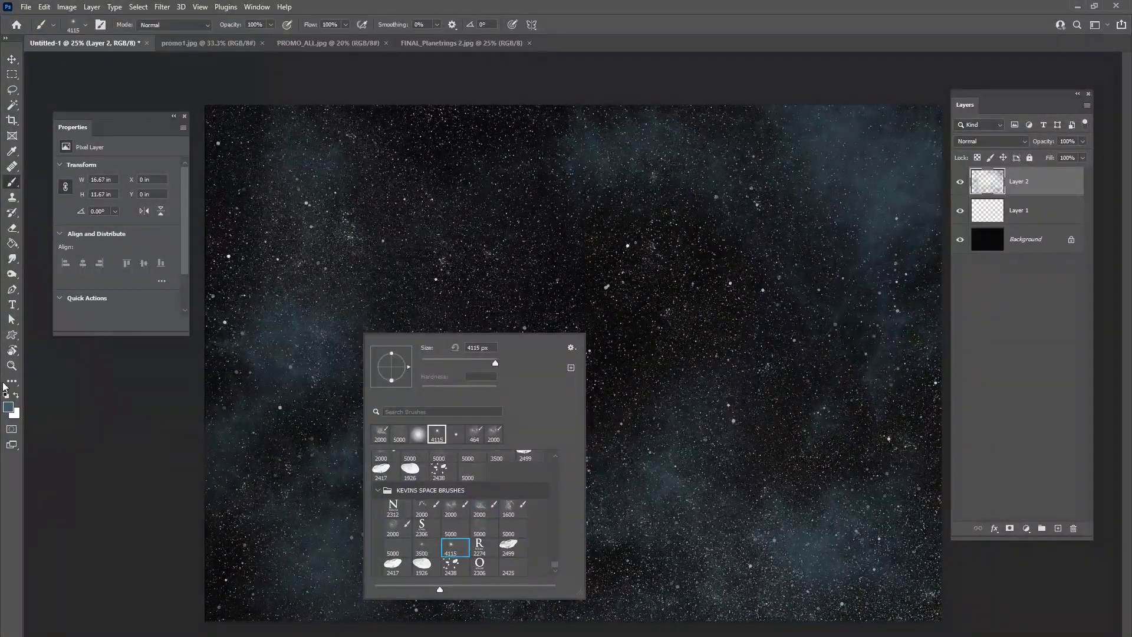
{"action": "left_click", "coordinate": [18, 397]}
{"action": "right_click", "coordinate": [485, 266]}
{"action": "left_click_drag", "start_coordinate": [619, 288], "coordinate": [613, 286]}
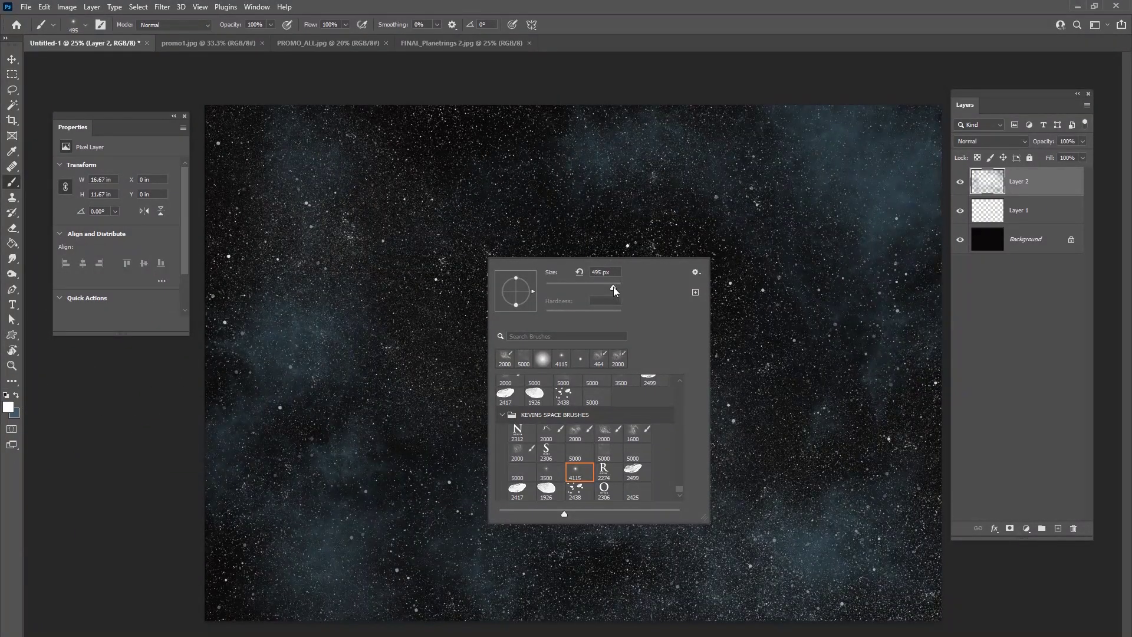
{"action": "left_click", "coordinate": [759, 204]}
{"action": "left_click", "coordinate": [347, 211]}
{"action": "left_click", "coordinate": [592, 492]}
{"action": "left_click", "coordinate": [866, 217]}
{"action": "left_click", "coordinate": [845, 490]}
{"action": "left_click", "coordinate": [516, 135]}
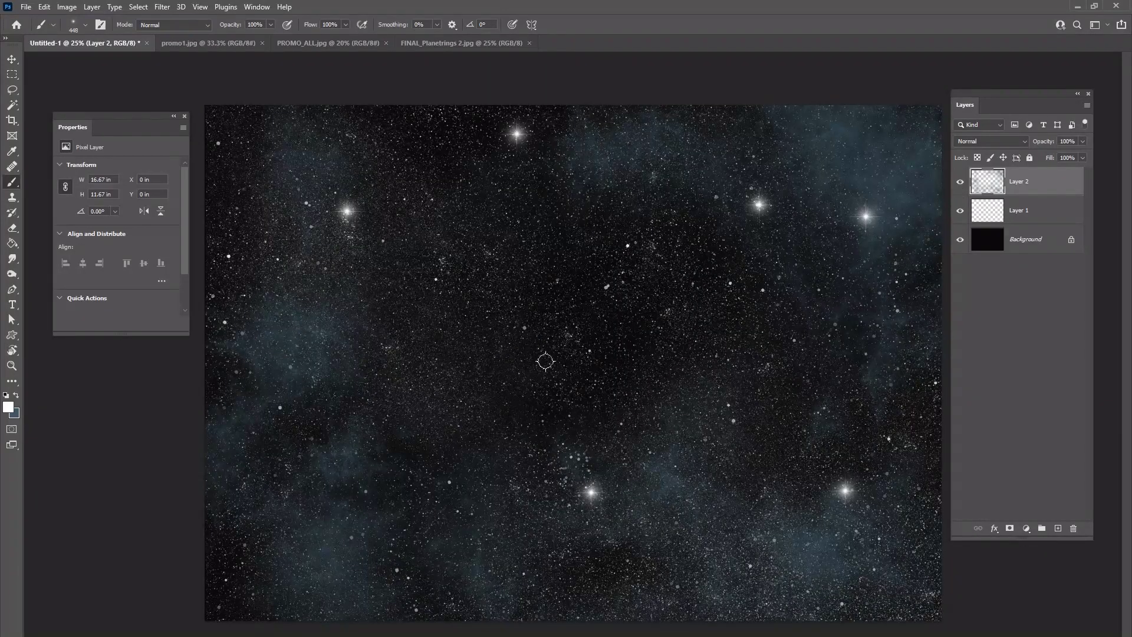
Step: Hide Layer 2 and review the promo1.jpg, PROMO_ALL.jpg and FINAL_Planetrings 2.jpg images
{"action": "left_click", "coordinate": [960, 182]}
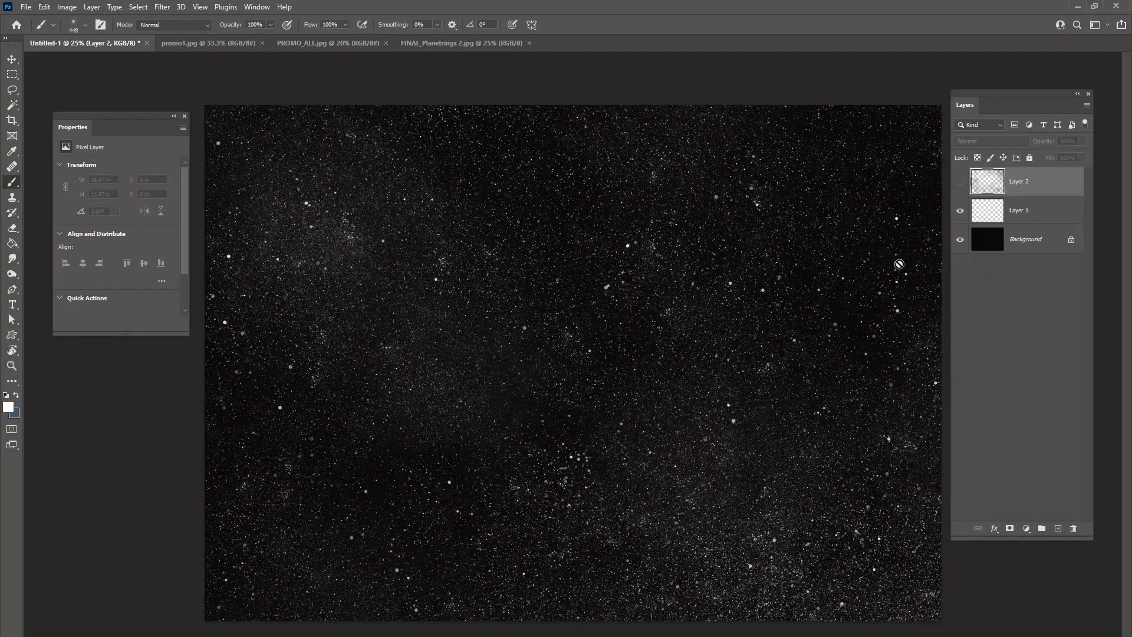
{"action": "left_click", "coordinate": [244, 43]}
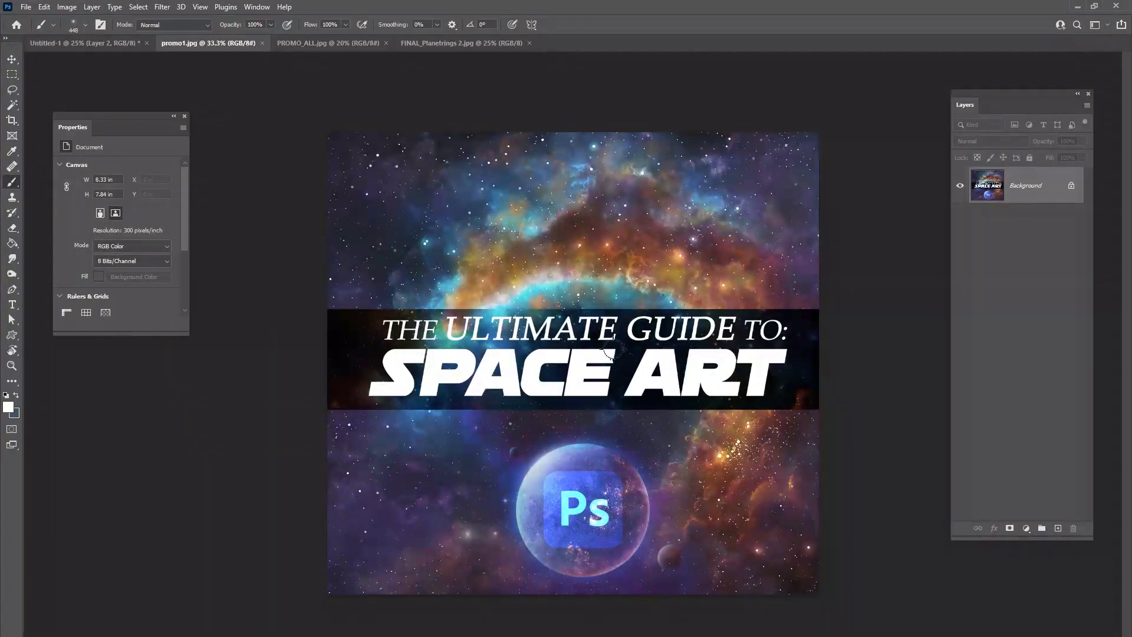
{"action": "left_click", "coordinate": [321, 44]}
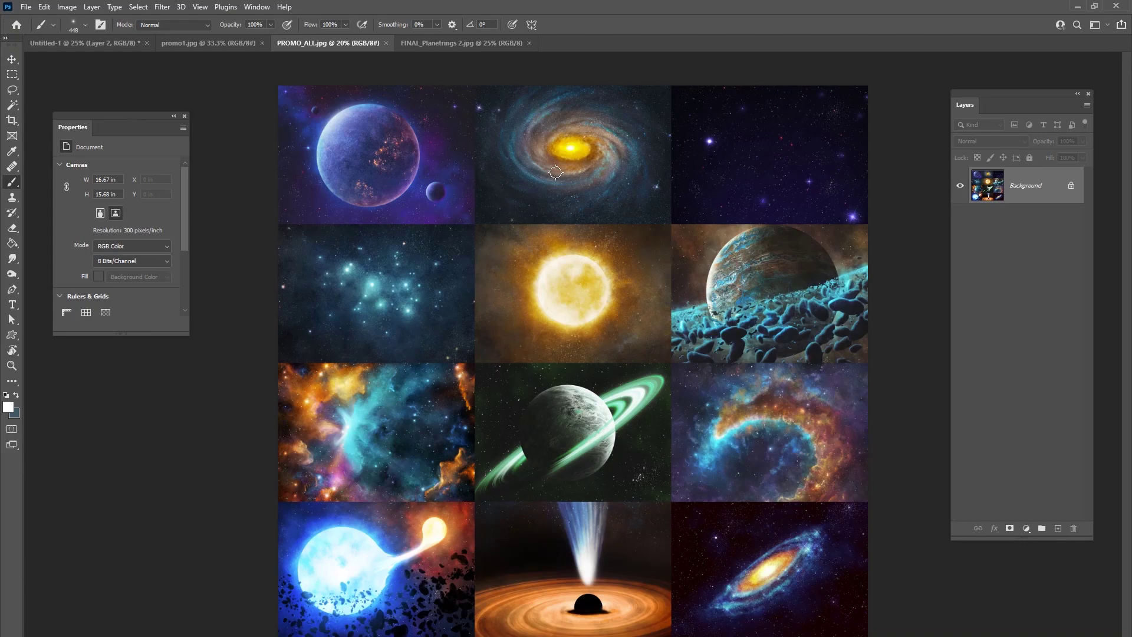
{"action": "left_click", "coordinate": [462, 43]}
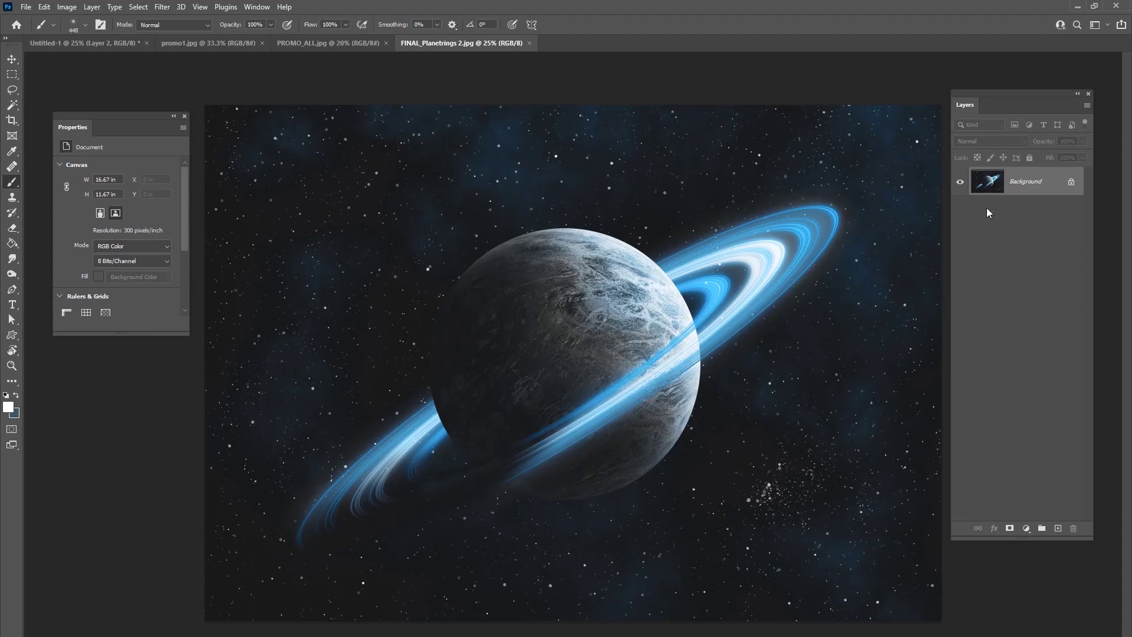
{"action": "left_click_drag", "start_coordinate": [989, 91], "coordinate": [988, 107]}
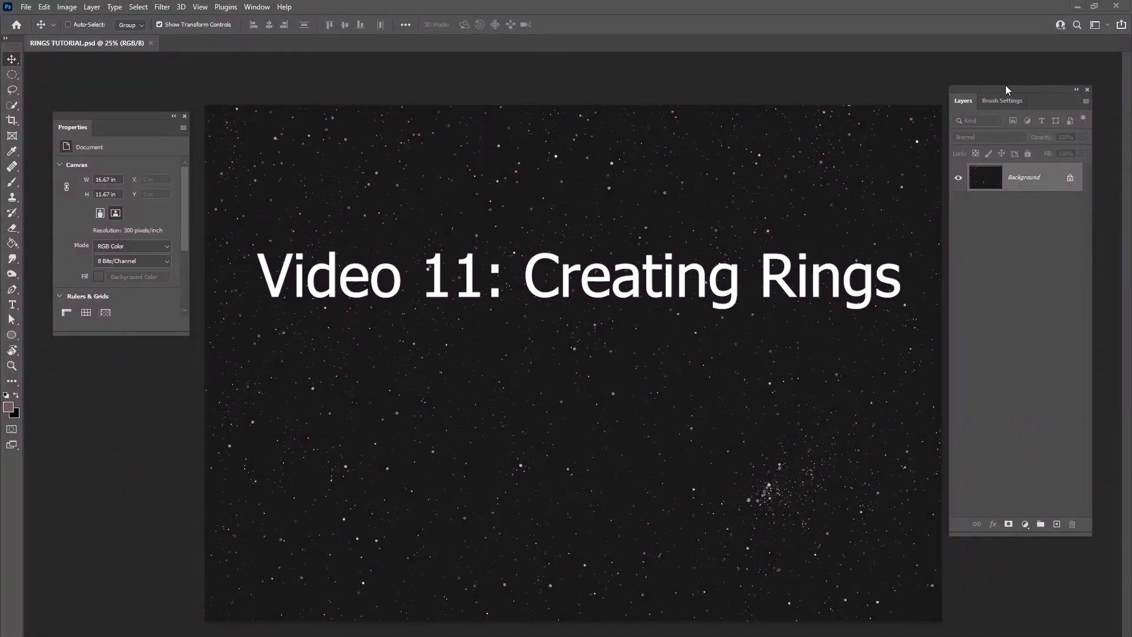
Step: On a new layer in RINGS TUTORIAL.psd, fill a circular selection about 6.15 in wide near the canvas centre with the foreground colour and deselect
{"action": "left_click_drag", "start_coordinate": [1002, 90], "coordinate": [1005, 74]}
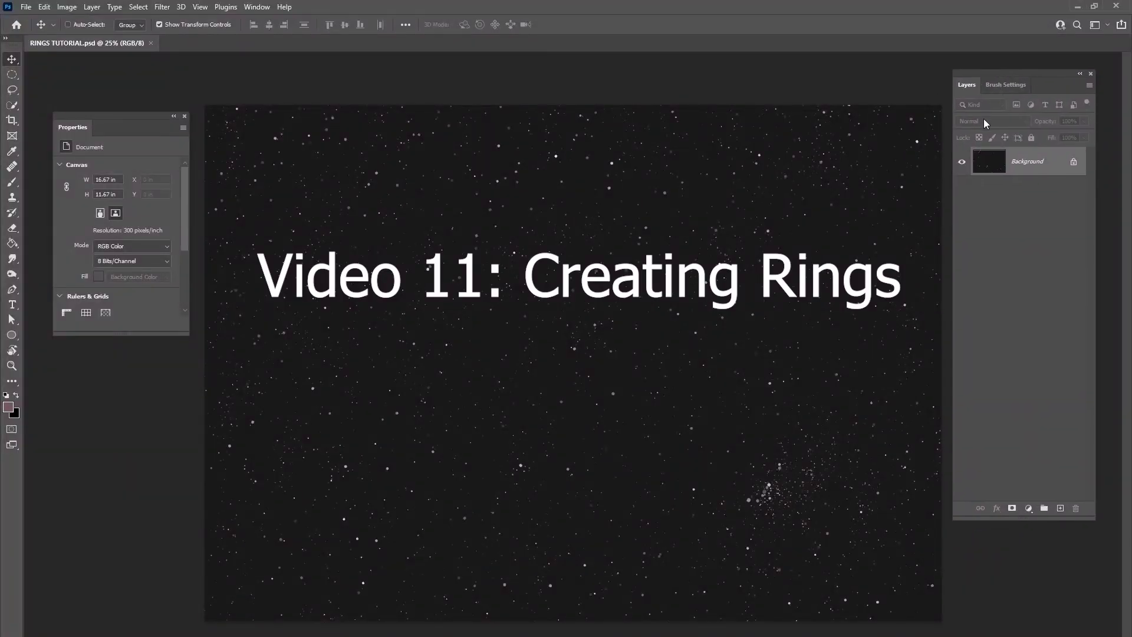
{"action": "left_click", "coordinate": [12, 74]}
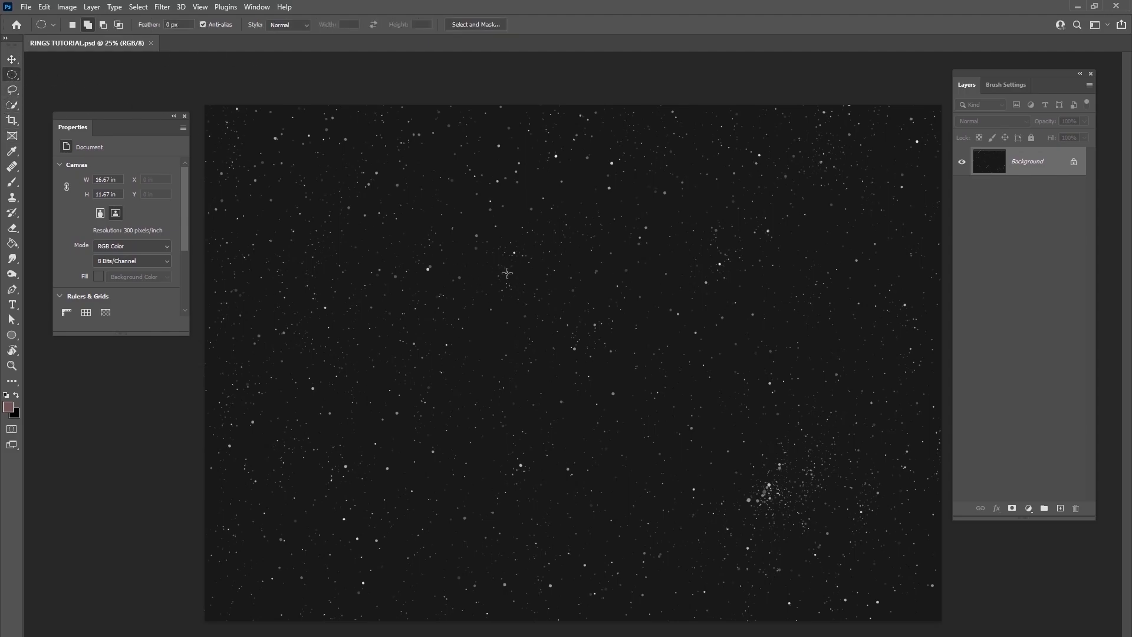
{"action": "left_click_drag", "start_coordinate": [444, 221], "coordinate": [724, 520]}
{"action": "left_click", "coordinate": [1060, 509]}
{"action": "left_click", "coordinate": [13, 244]}
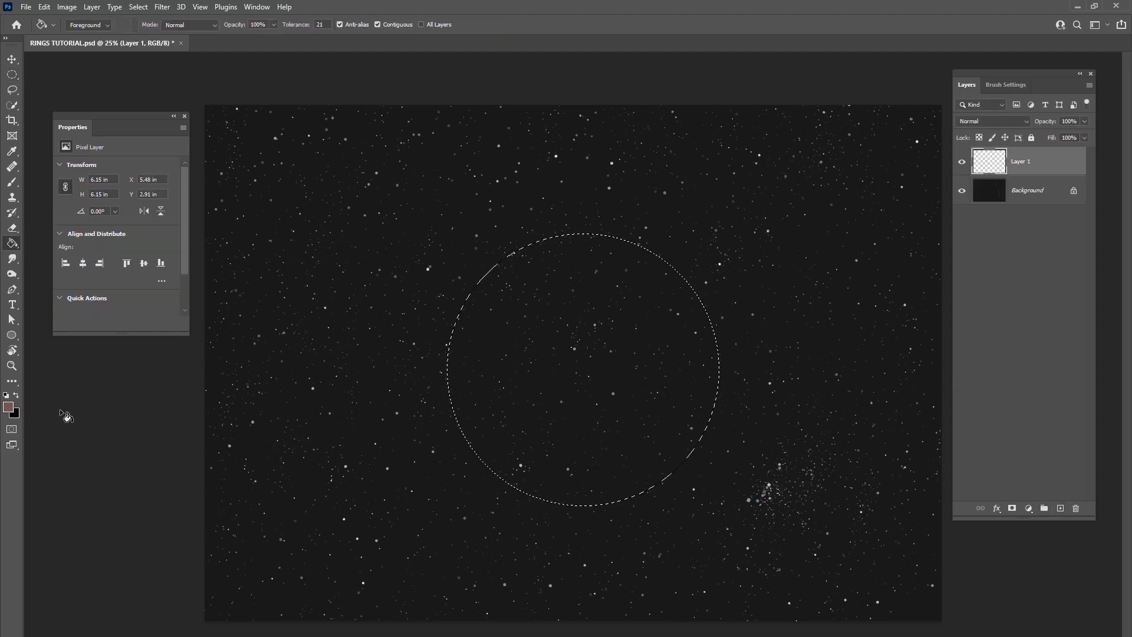
{"action": "left_click", "coordinate": [517, 345]}
{"action": "left_click", "coordinate": [138, 6]}
{"action": "left_click", "coordinate": [153, 30]}
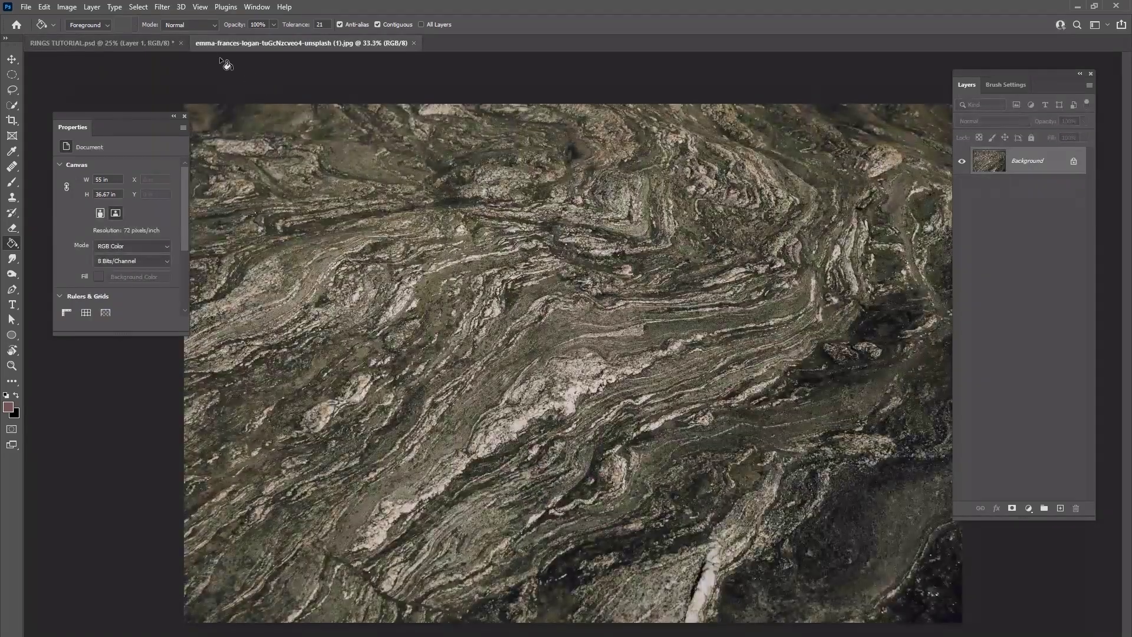
Step: Copy the entire rock texture image and paste it into RINGS TUTORIAL.psd
{"action": "left_click", "coordinate": [147, 11]}
{"action": "left_click", "coordinate": [141, 22]}
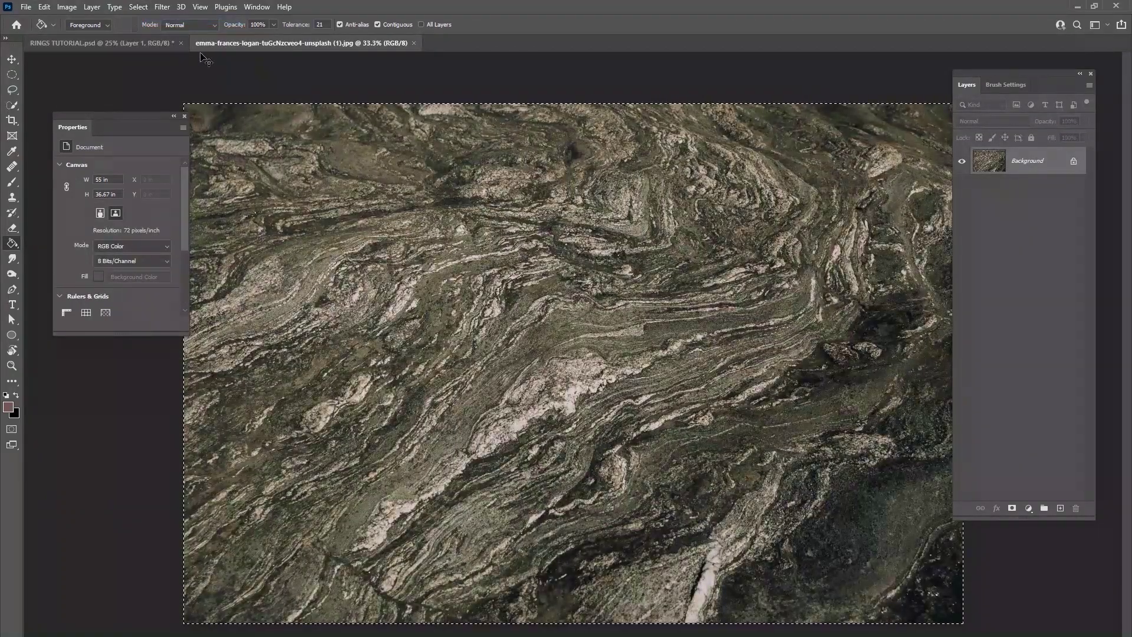
{"action": "key", "text": "ctrl+c"}
{"action": "left_click", "coordinate": [130, 44]}
{"action": "key", "text": "ctrl+v"}
Step: Scale the pasted rock texture to about 9.75 by 6.5 in and position it so it covers the filled circle
{"action": "key", "text": "v"}
{"action": "mouse_move", "coordinate": [687, 257]}
{"action": "left_mouse_down"}
{"action": "mouse_move", "coordinate": [383, 297]}
{"action": "mouse_move", "coordinate": [687, 243]}
{"action": "left_mouse_up"}
{"action": "left_click_drag", "start_coordinate": [865, 153], "coordinate": [700, 263]}
{"action": "left_click_drag", "start_coordinate": [633, 304], "coordinate": [745, 276]}
{"action": "left_click_drag", "start_coordinate": [753, 247], "coordinate": [752, 272]}
{"action": "left_click_drag", "start_coordinate": [615, 228], "coordinate": [629, 256]}
{"action": "left_click", "coordinate": [584, 24]}
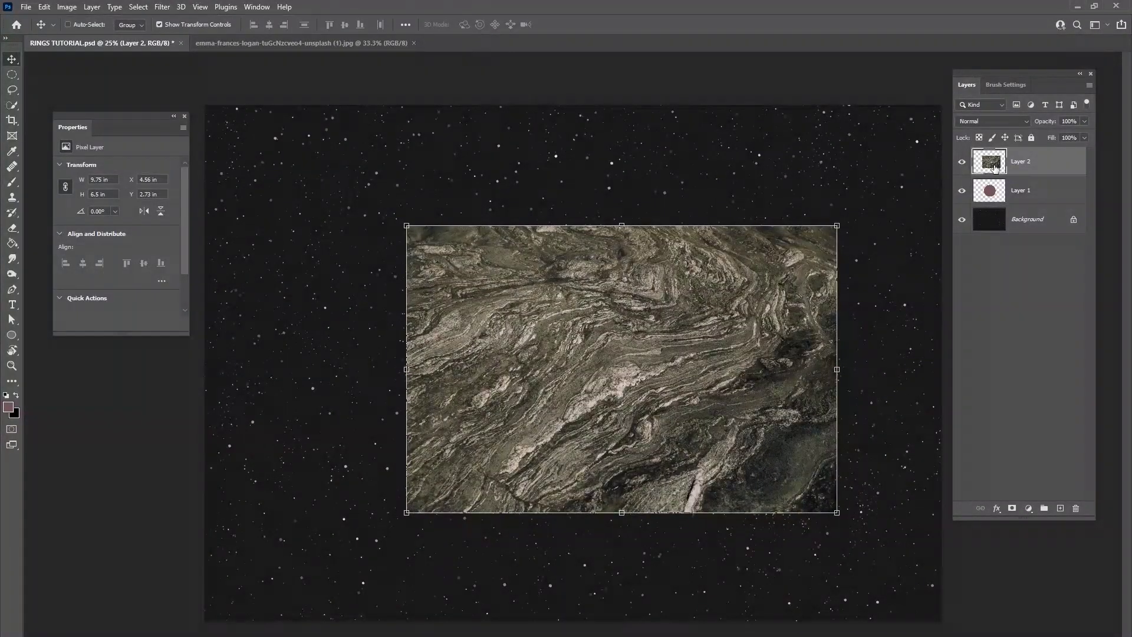
Step: Spherize the rock texture by 100% in Normal mode within the Layer 1 circle selection and add a layer mask from that selection
{"action": "left_click", "coordinate": [992, 198], "text": "ctrl"}
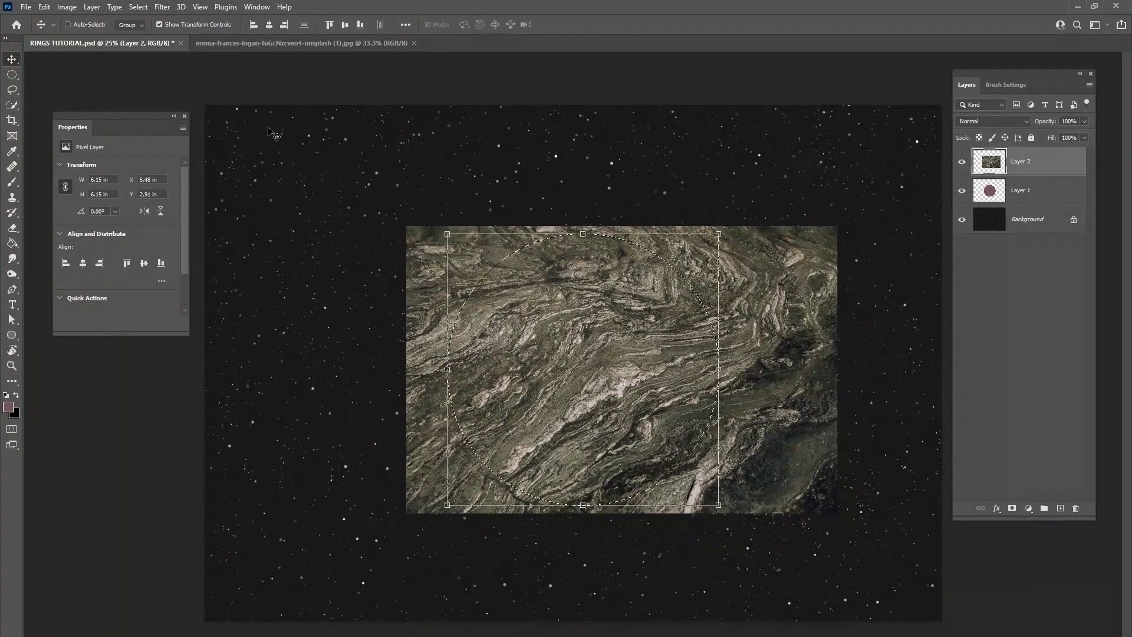
{"action": "left_click", "coordinate": [160, 7]}
{"action": "mouse_move", "coordinate": [222, 183]}
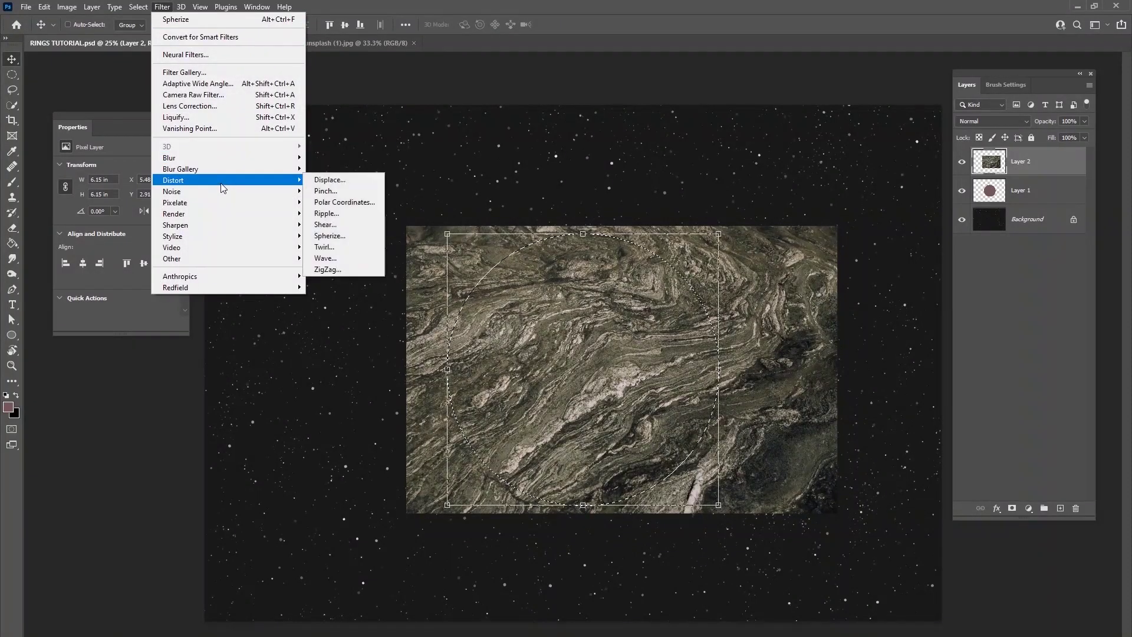
{"action": "left_click", "coordinate": [339, 237]}
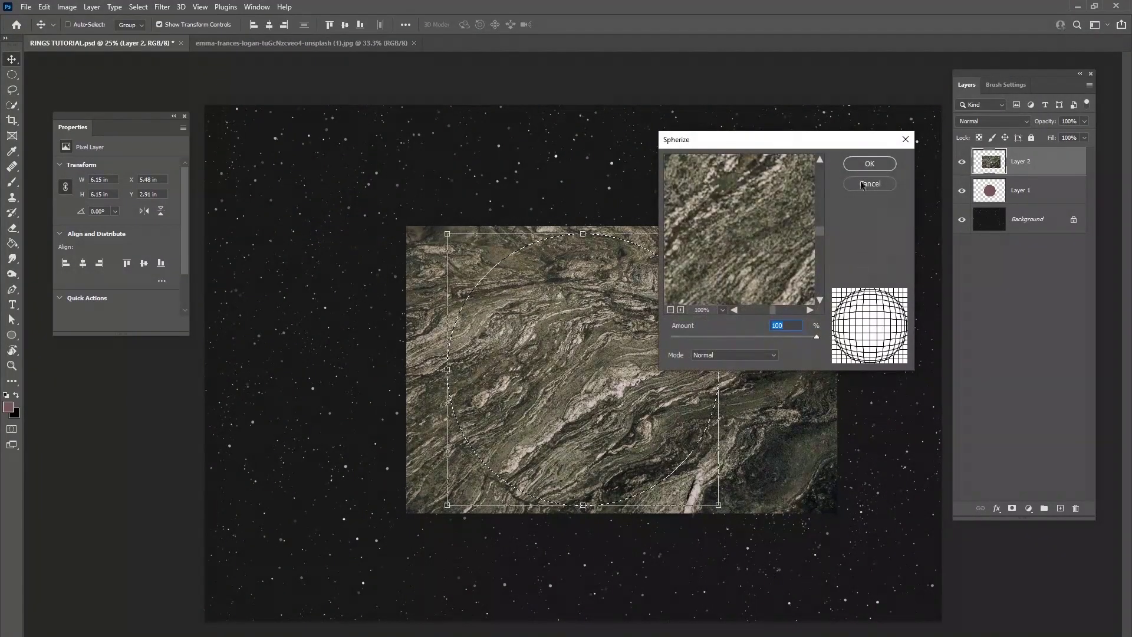
{"action": "left_click", "coordinate": [870, 165]}
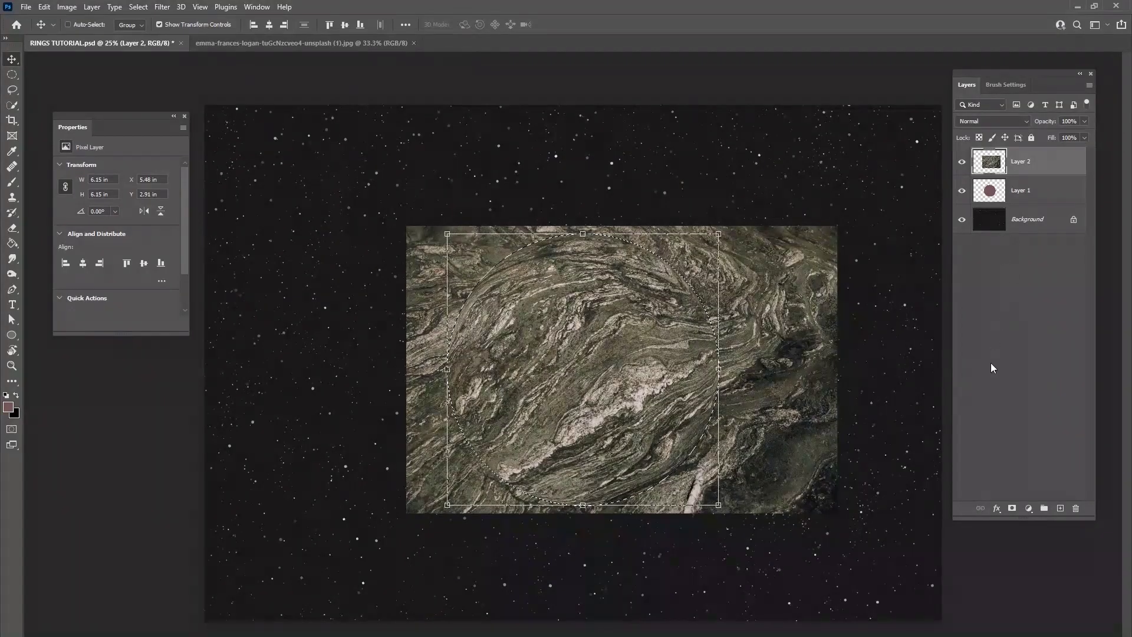
{"action": "left_click", "coordinate": [1011, 507]}
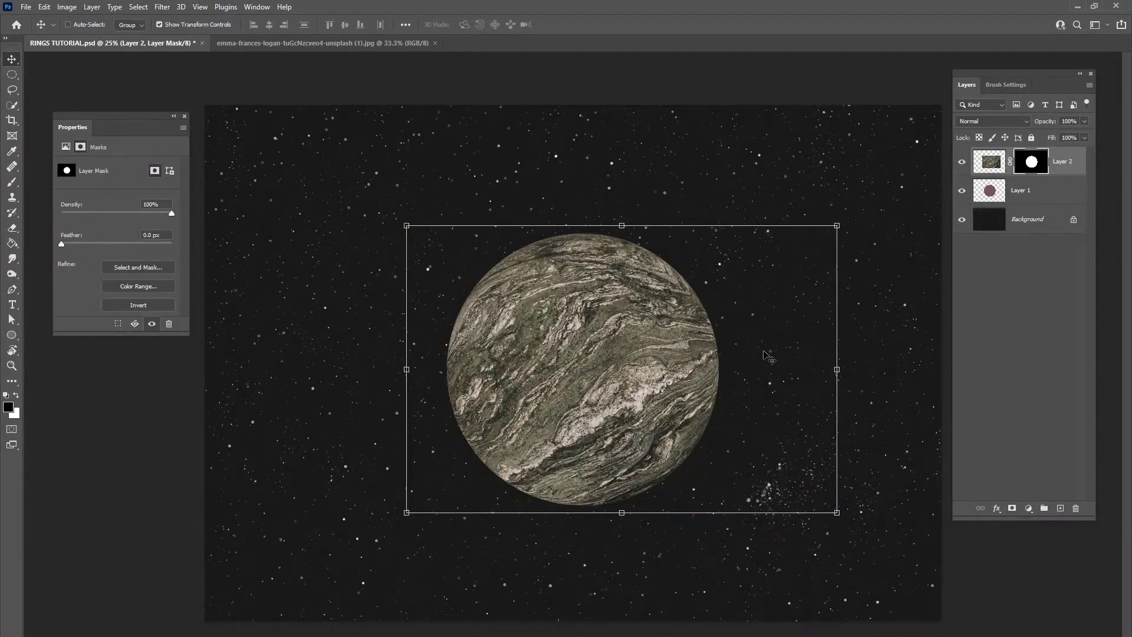
Step: Apply the layer mask on the rock texture layer so only the circular planet area remains
{"action": "right_click", "coordinate": [1023, 162]}
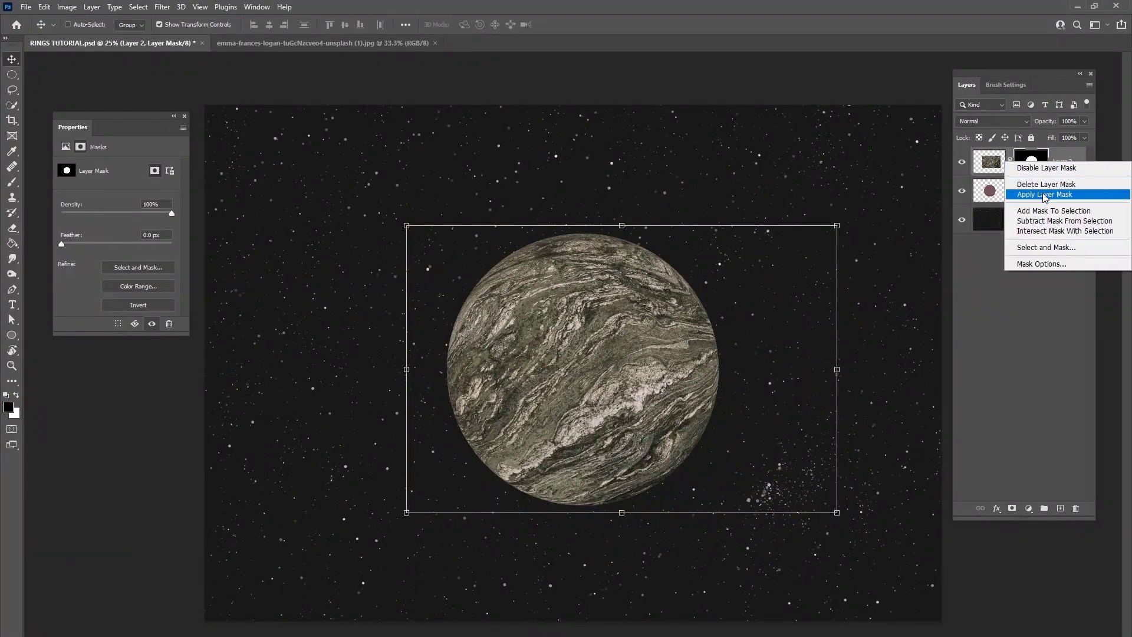
{"action": "left_click", "coordinate": [1041, 199]}
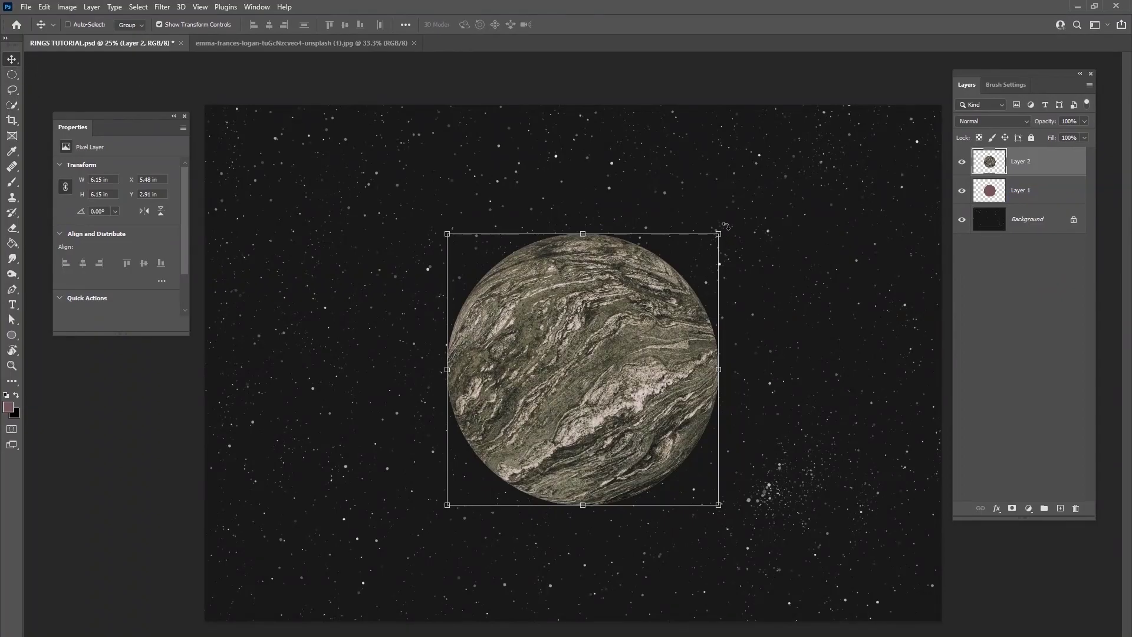
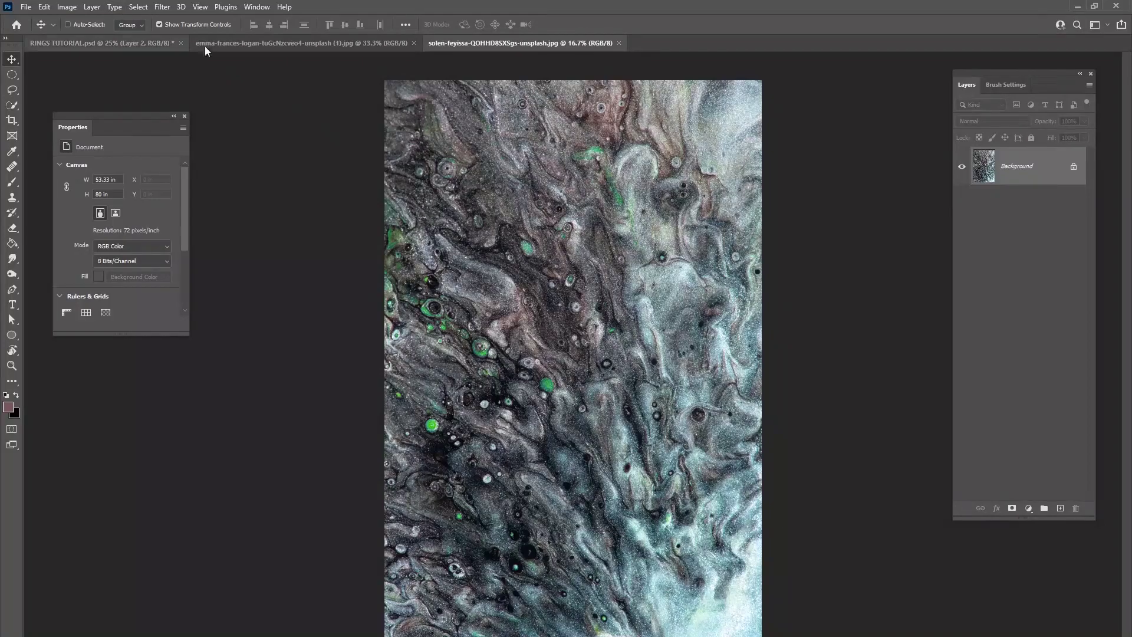
Step: Copy the entire solen-feyissa marbled texture image and paste it into RINGS TUTORIAL.psd
{"action": "left_click", "coordinate": [139, 6]}
{"action": "left_click", "coordinate": [144, 16]}
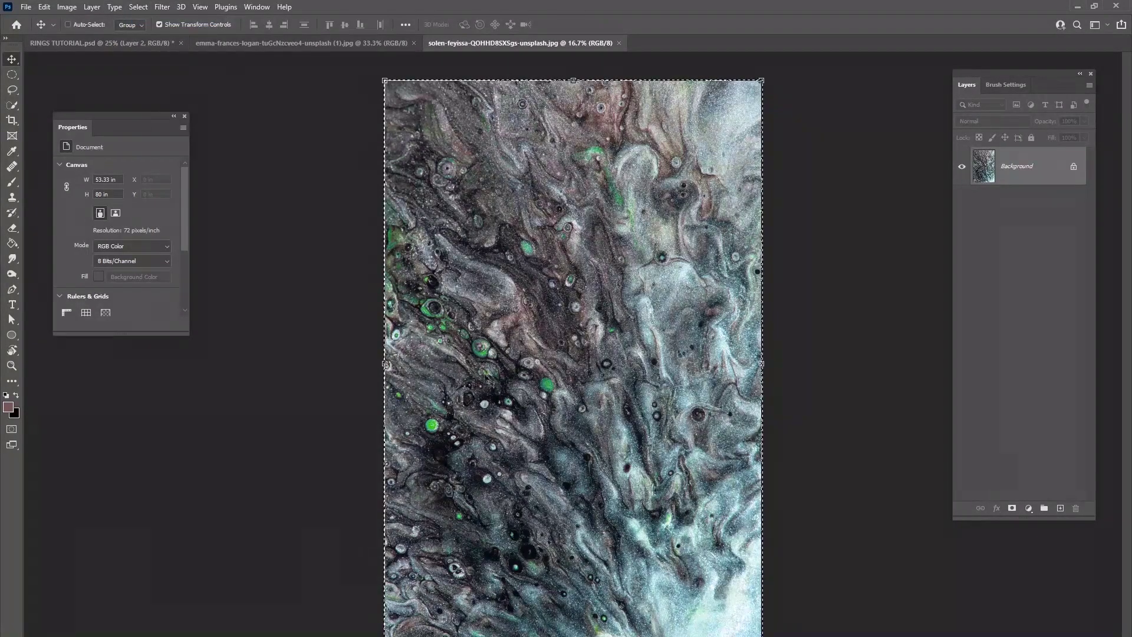
{"action": "left_click", "coordinate": [142, 43]}
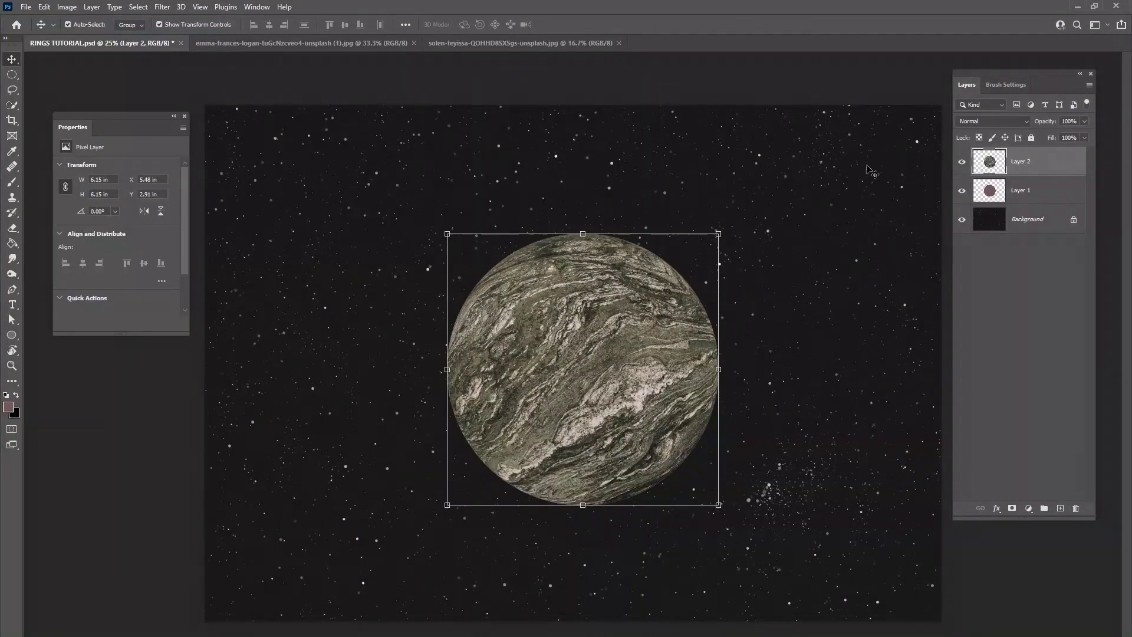
{"action": "key", "text": "ctrl+v"}
Step: Scale the pasted marbled texture to about 6.72 by 6.76 in and position it so it covers the planet
{"action": "key", "text": "ctrl+t"}
{"action": "left_click_drag", "start_coordinate": [291, 104], "coordinate": [551, 201]}
{"action": "left_click_drag", "start_coordinate": [757, 124], "coordinate": [719, 118]}
{"action": "left_click_drag", "start_coordinate": [598, 101], "coordinate": [597, 257]}
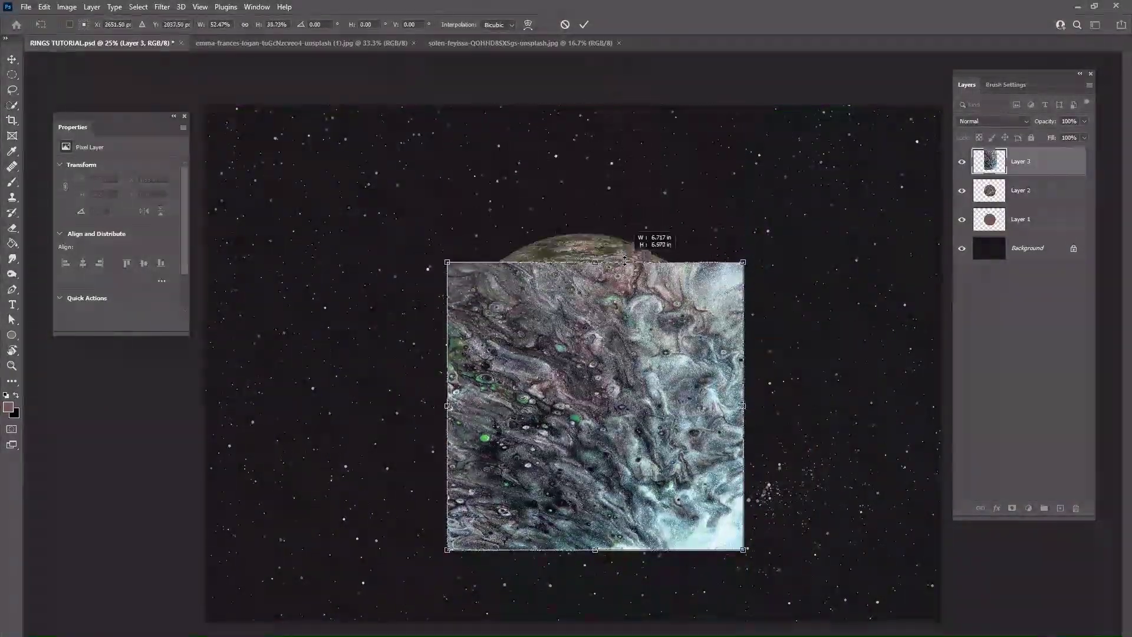
{"action": "mouse_move", "coordinate": [649, 330]}
{"action": "left_mouse_down"}
{"action": "mouse_move", "coordinate": [672, 283]}
{"action": "mouse_move", "coordinate": [635, 323]}
{"action": "left_mouse_up"}
{"action": "left_click_drag", "start_coordinate": [583, 508], "coordinate": [583, 528]}
{"action": "left_click", "coordinate": [583, 24]}
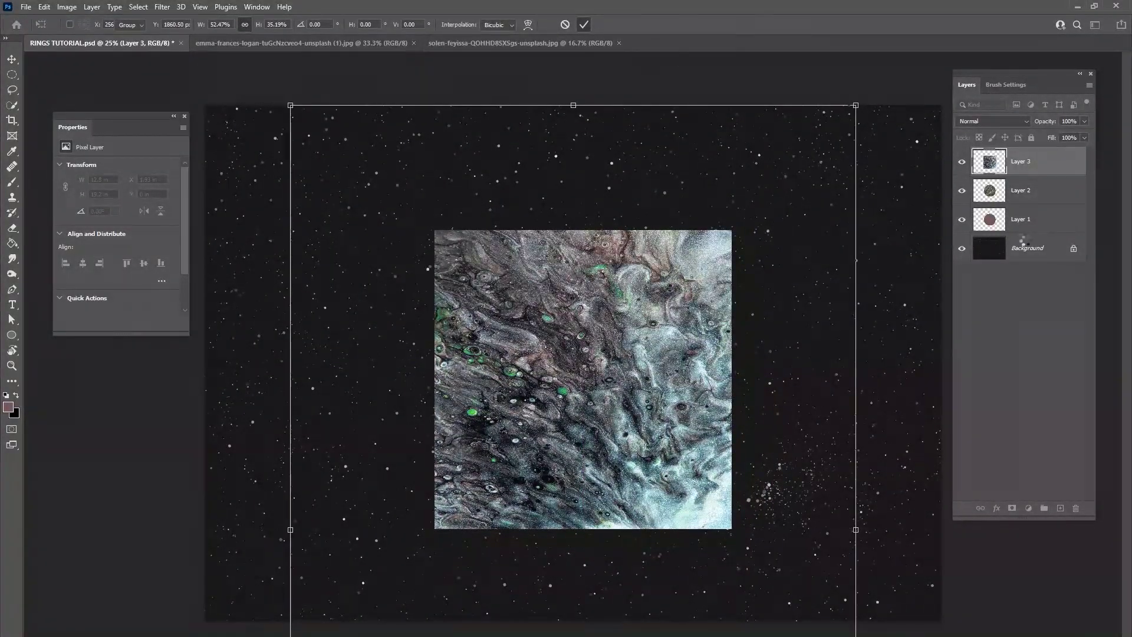
Step: Load the Layer 1 circle as a selection and apply the last-used Spherize filter twice to the marbled texture
{"action": "left_click", "coordinate": [989, 220], "text": "ctrl"}
{"action": "left_click", "coordinate": [162, 7]}
{"action": "left_click", "coordinate": [174, 18]}
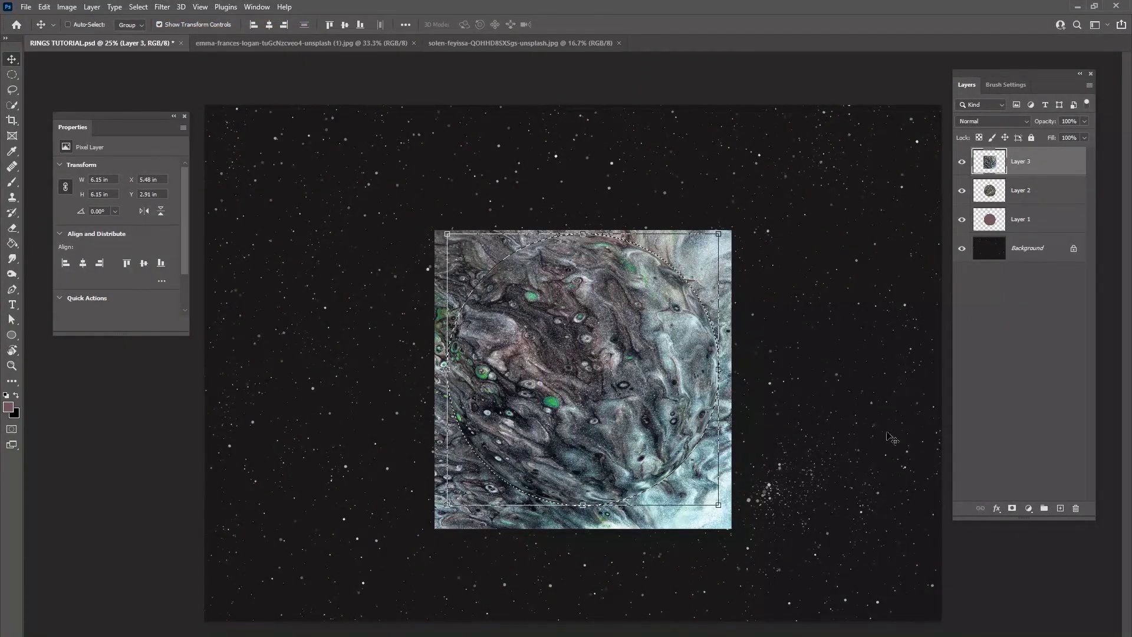
{"action": "left_click", "coordinate": [163, 7]}
{"action": "left_click", "coordinate": [167, 19]}
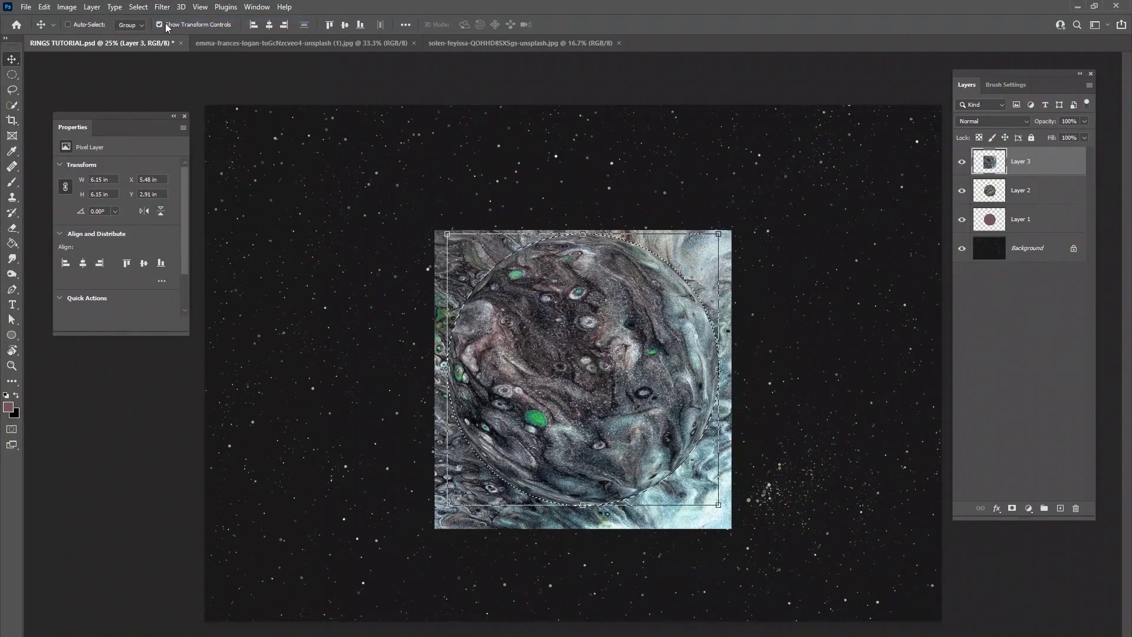
Step: Mask the marbled texture to the planet's circle and apply the mask to the layer
{"action": "left_click", "coordinate": [138, 7]}
{"action": "left_click", "coordinate": [147, 26]}
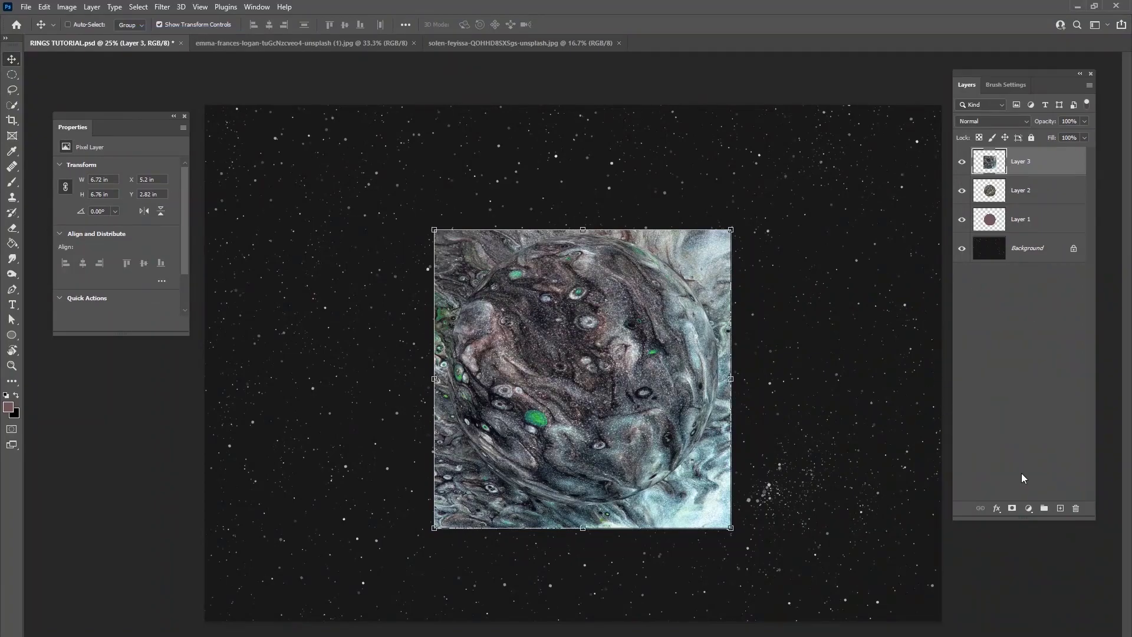
{"action": "left_click", "coordinate": [1011, 507]}
{"action": "right_click", "coordinate": [1029, 169]}
{"action": "left_click", "coordinate": [1036, 204]}
Step: Rotate the marbled sphere by about 97° and set its blend mode to Pin Light
{"action": "left_click_drag", "start_coordinate": [732, 232], "coordinate": [830, 216]}
{"action": "left_click", "coordinate": [565, 24]}
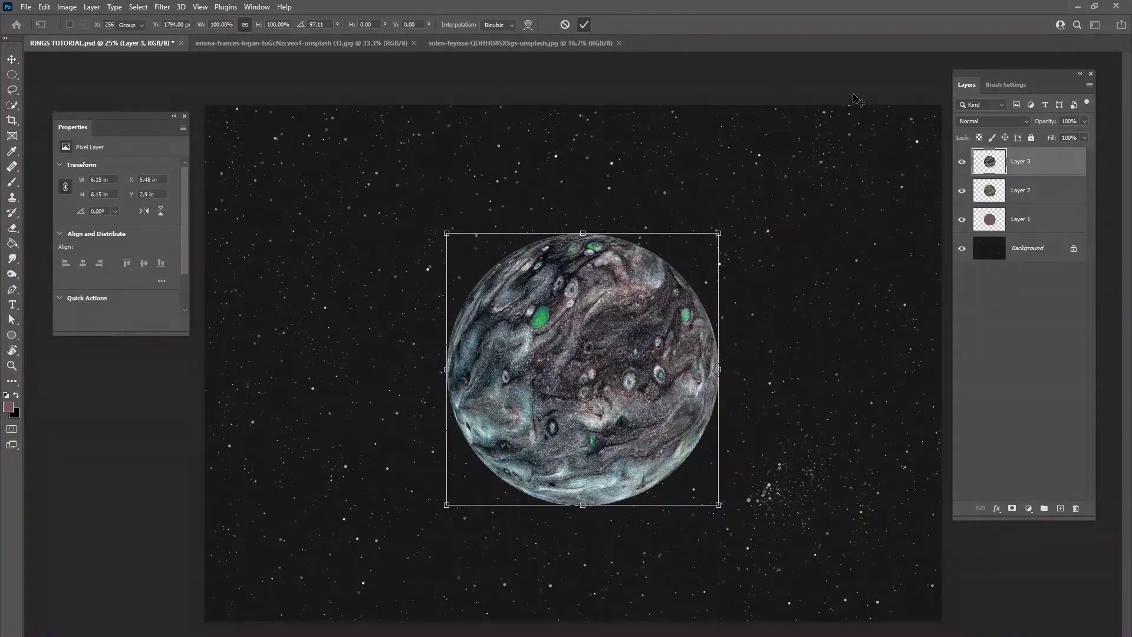
{"action": "left_click", "coordinate": [993, 121]}
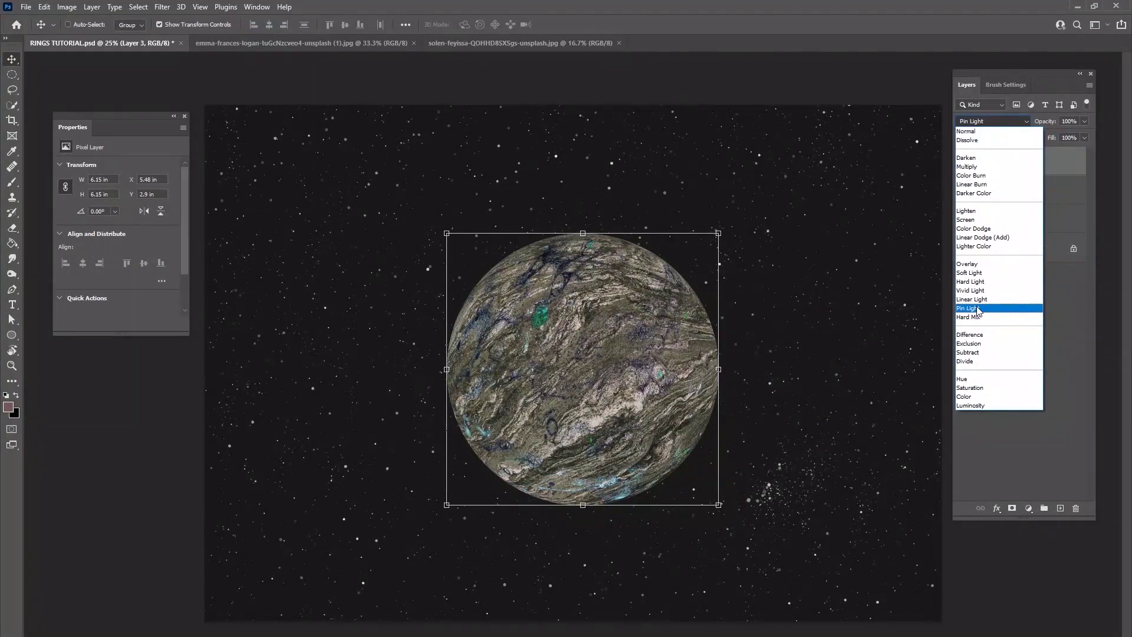
{"action": "left_click", "coordinate": [977, 310]}
Step: Invert the marbled sphere's colours and rotate it by about 67.6°
{"action": "key", "text": "ctrl+i"}
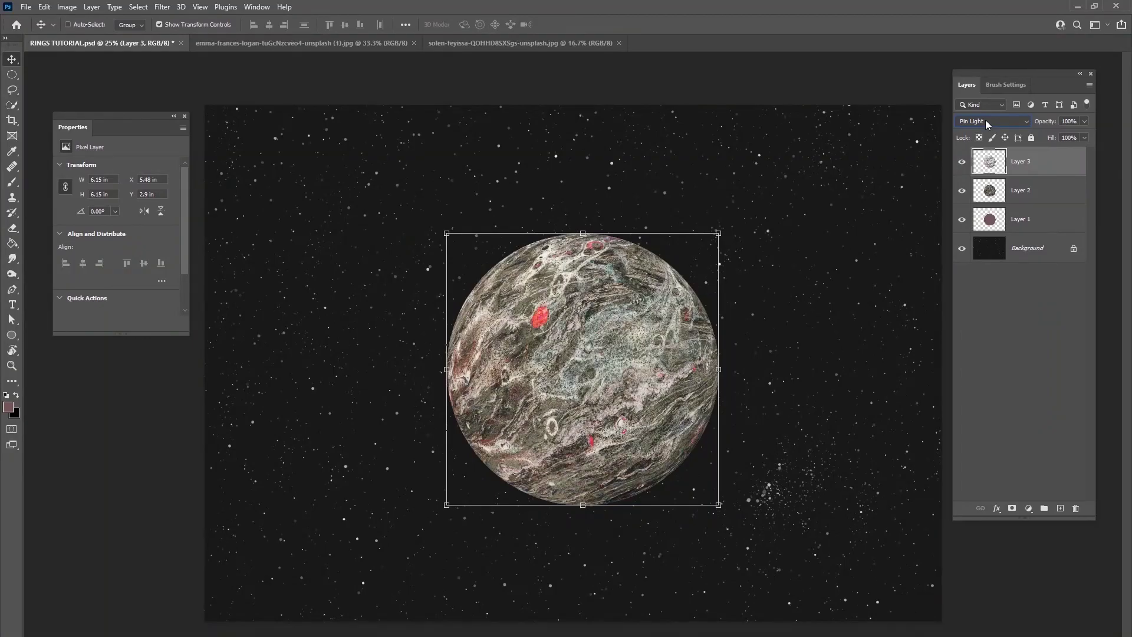
{"action": "left_click_drag", "start_coordinate": [726, 224], "coordinate": [784, 407]}
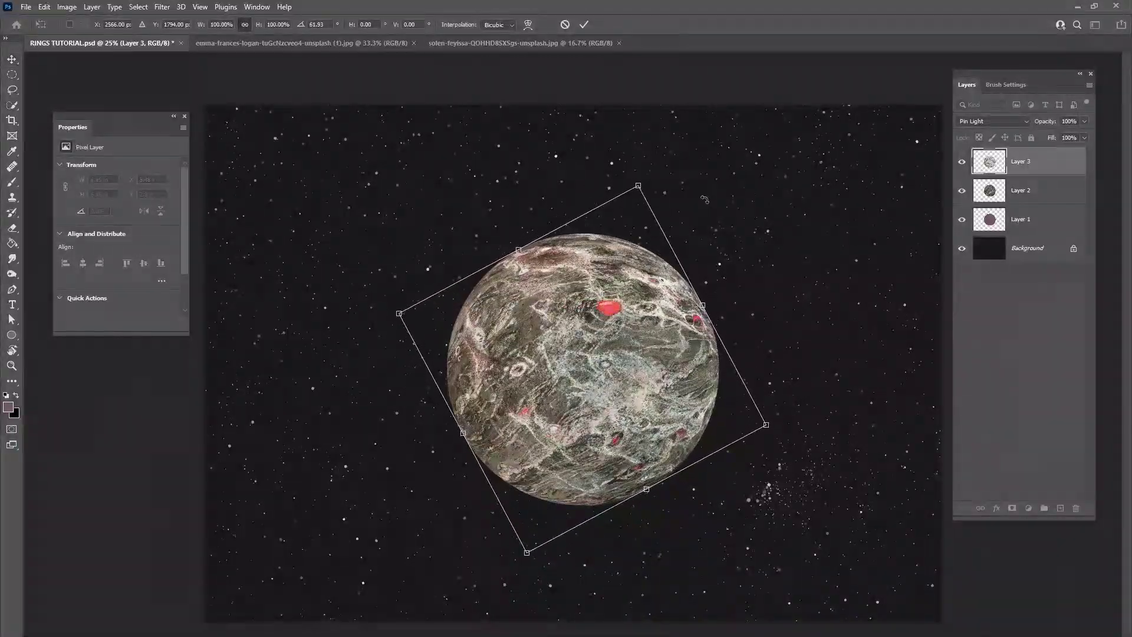
{"action": "left_click", "coordinate": [584, 25]}
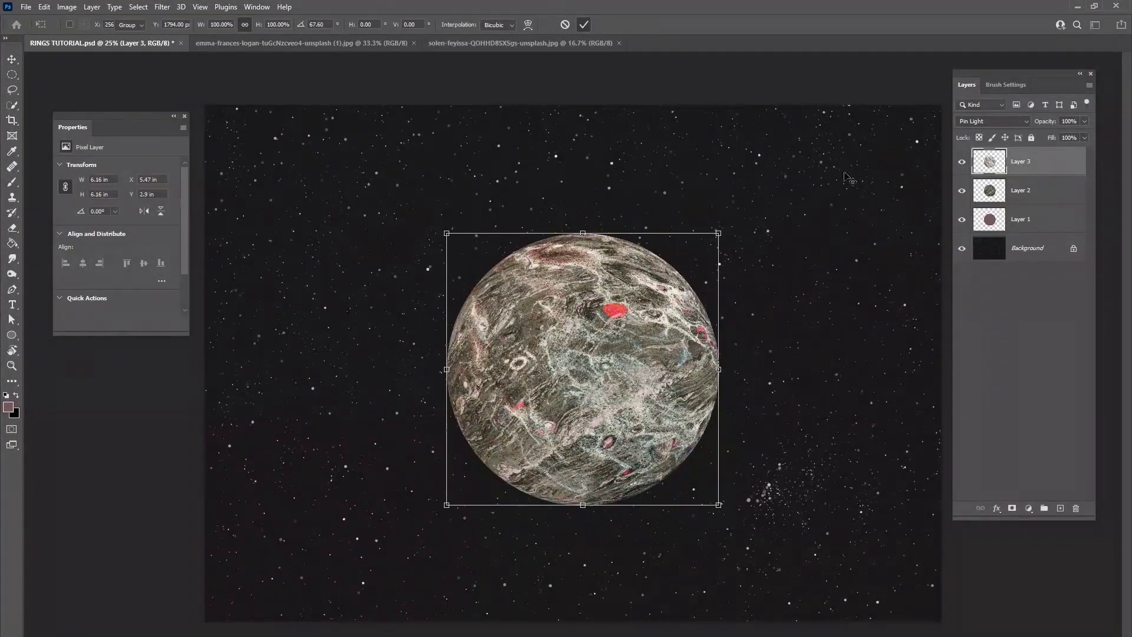
Step: Duplicate Layer 3, invert the copy's colours and set its blend mode to Multiply
{"action": "key", "text": "ctrl+j"}
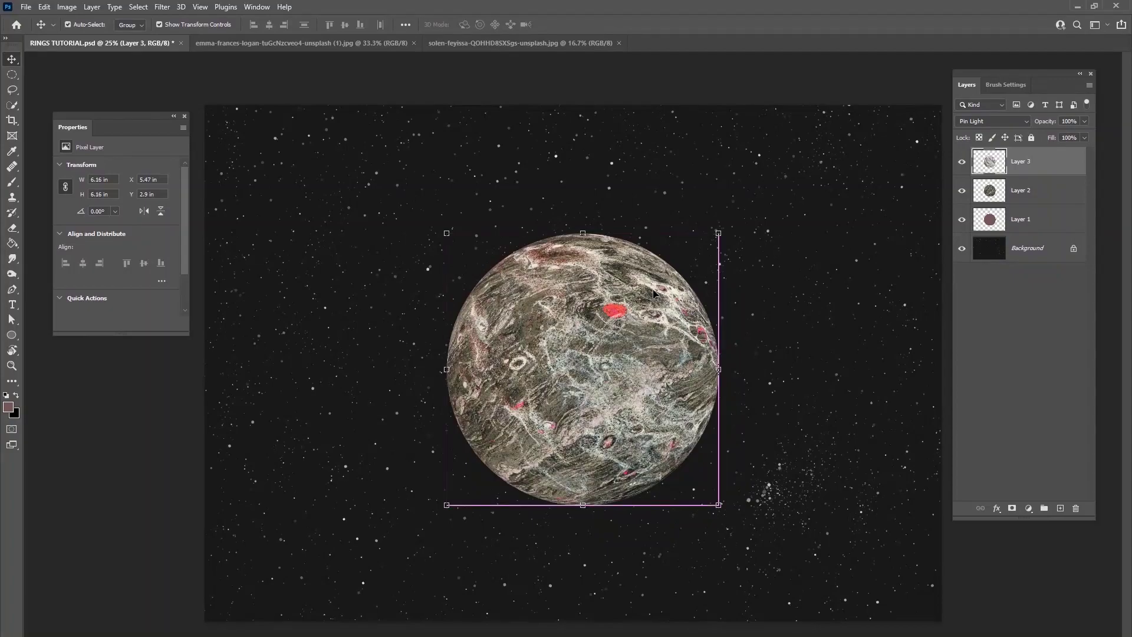
{"action": "key", "text": "ctrl+i"}
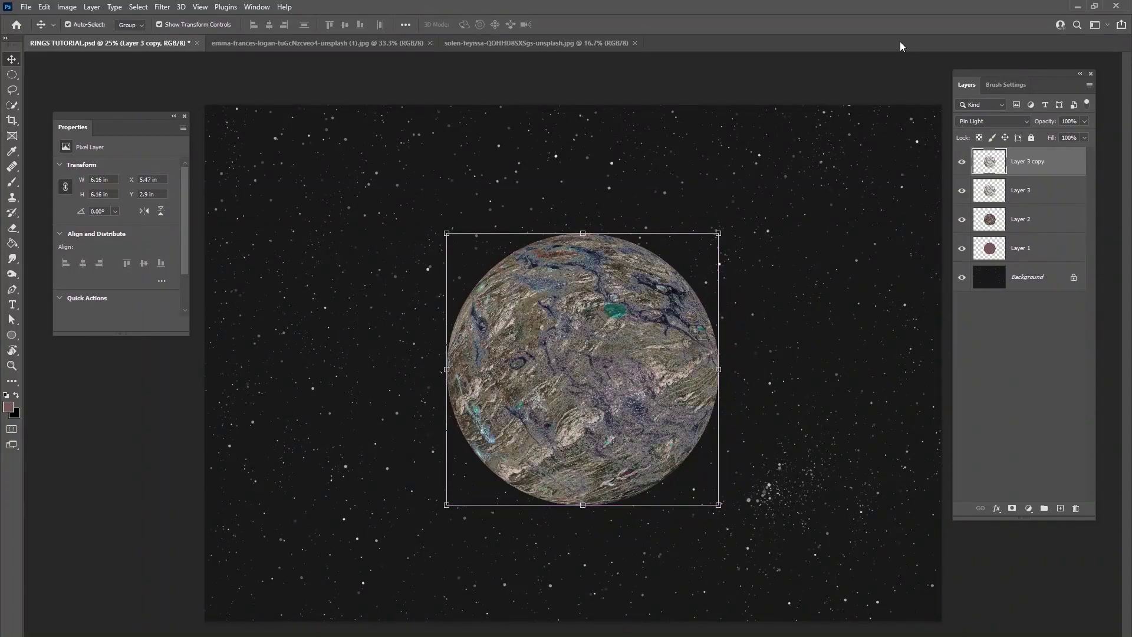
{"action": "left_click", "coordinate": [967, 122]}
{"action": "left_click", "coordinate": [981, 133]}
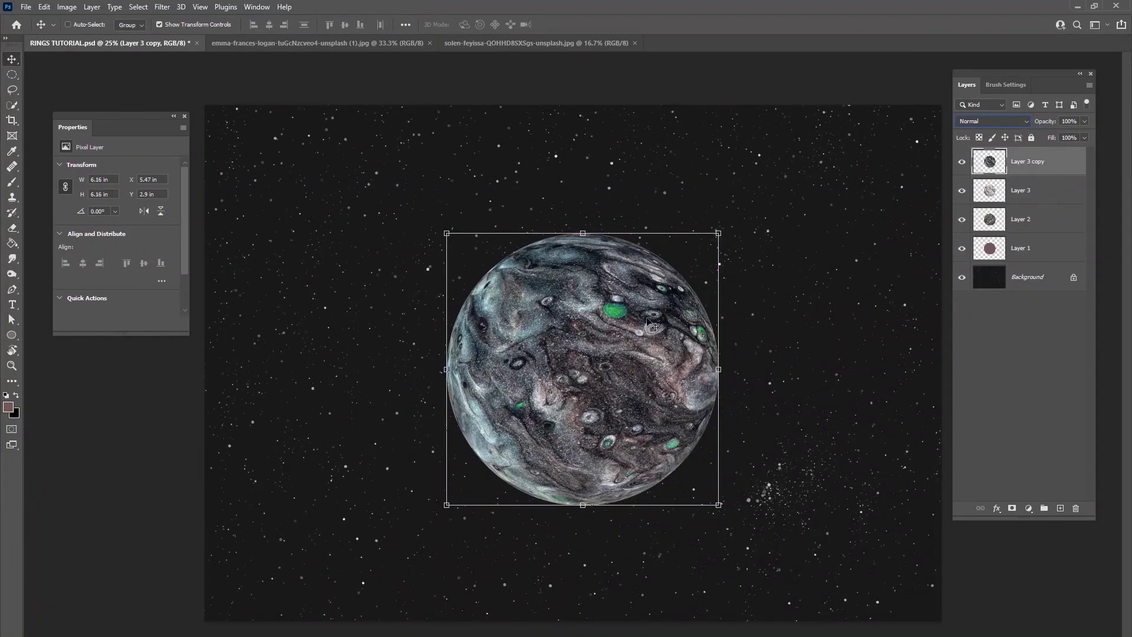
{"action": "left_click", "coordinate": [1002, 121]}
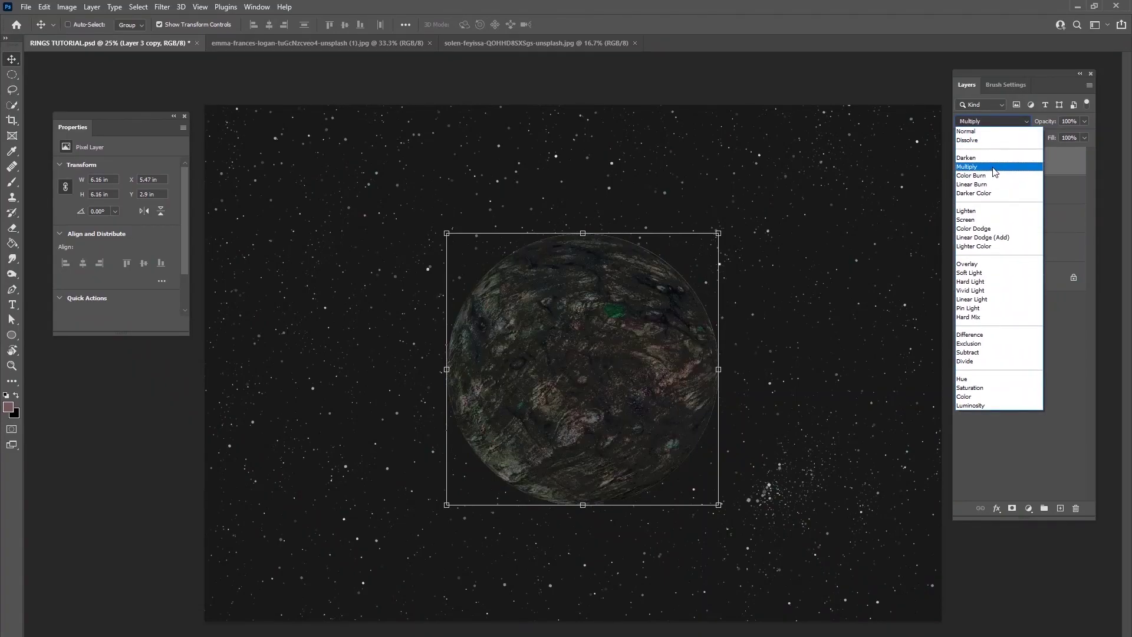
{"action": "left_click", "coordinate": [996, 168]}
Step: Add a layer mask to Layer 3 copy and paint black over the planet's upper right with a soft 2520 px brush at 11% flow
{"action": "left_click", "coordinate": [1012, 508]}
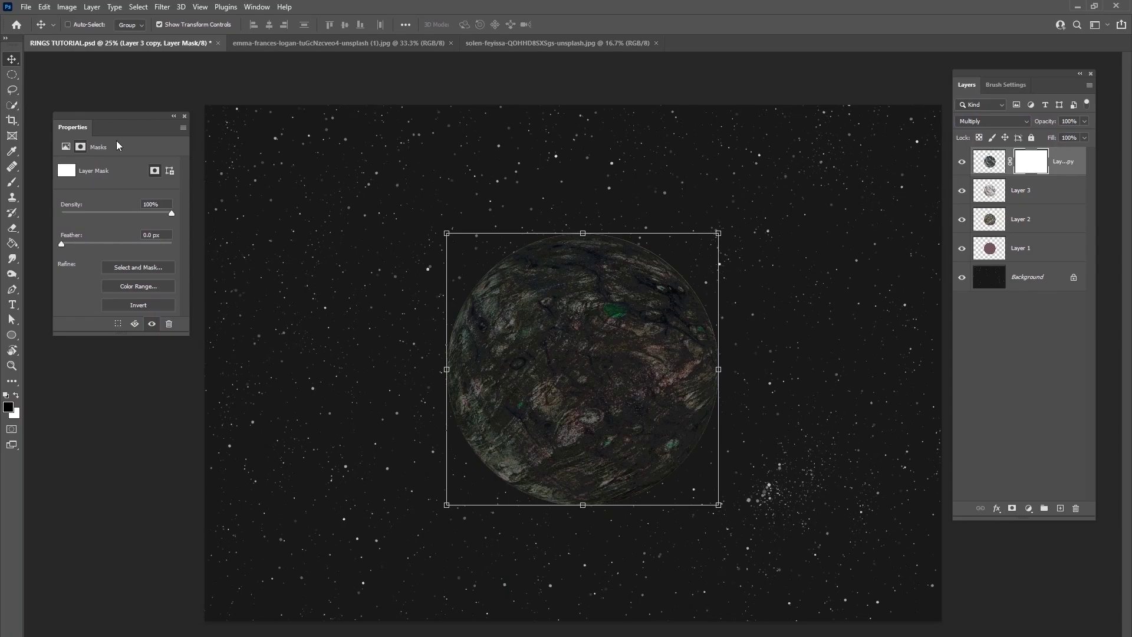
{"action": "key", "text": "d"}
{"action": "key", "text": "b"}
{"action": "right_click", "coordinate": [598, 330]}
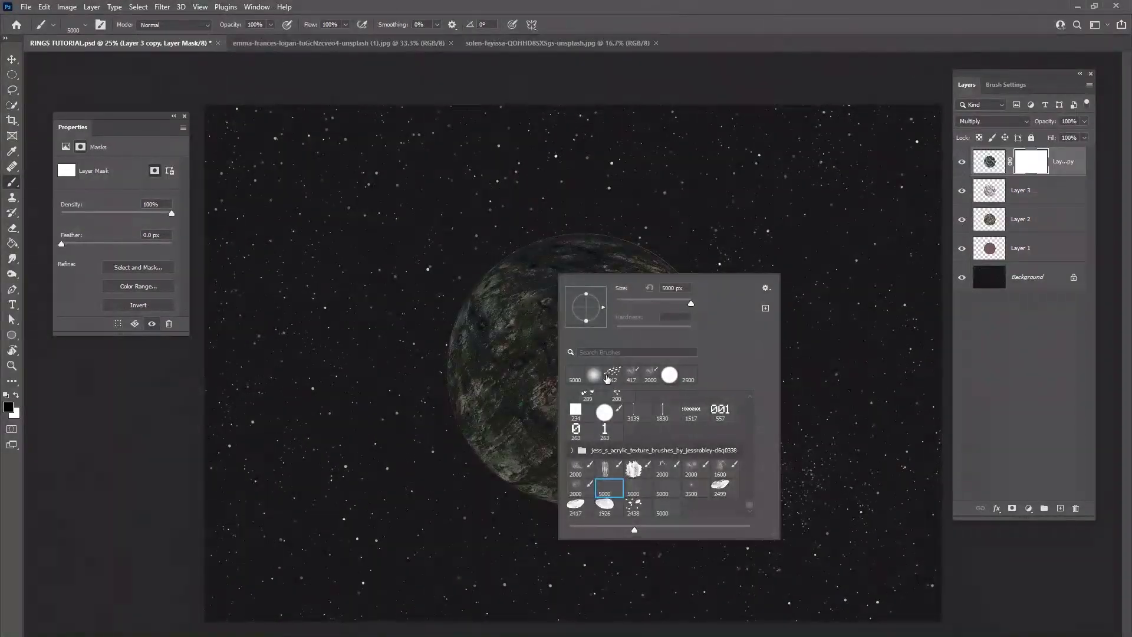
{"action": "left_click_drag", "start_coordinate": [688, 306], "coordinate": [684, 305]}
{"action": "left_click", "coordinate": [345, 26]}
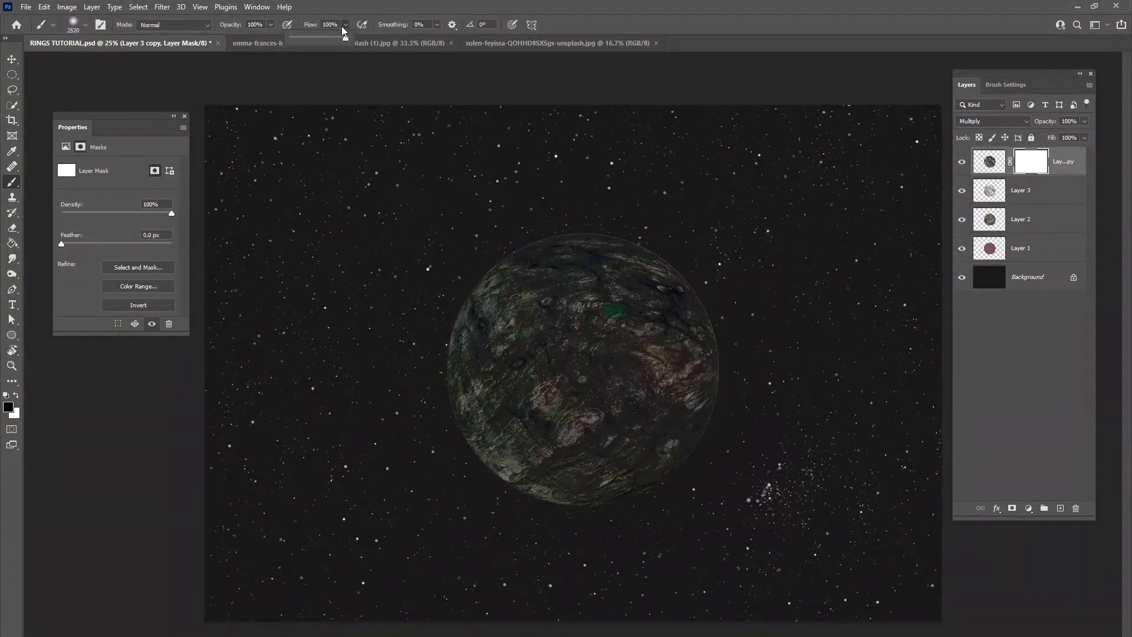
{"action": "left_click_drag", "start_coordinate": [296, 44], "coordinate": [300, 44]}
{"action": "mouse_move", "coordinate": [725, 197]}
{"action": "left_mouse_down"}
{"action": "mouse_move", "coordinate": [717, 202]}
{"action": "mouse_move", "coordinate": [825, 379]}
{"action": "mouse_move", "coordinate": [819, 471]}
{"action": "mouse_move", "coordinate": [776, 290]}
{"action": "mouse_move", "coordinate": [535, 45]}
{"action": "mouse_move", "coordinate": [831, 522]}
{"action": "mouse_move", "coordinate": [536, 189]}
{"action": "left_mouse_up"}
Step: Refine the Layer 3 copy mask along the planet's right side with a soft 1102 px brush, comparing with the layer hidden
{"action": "right_click", "coordinate": [737, 290]}
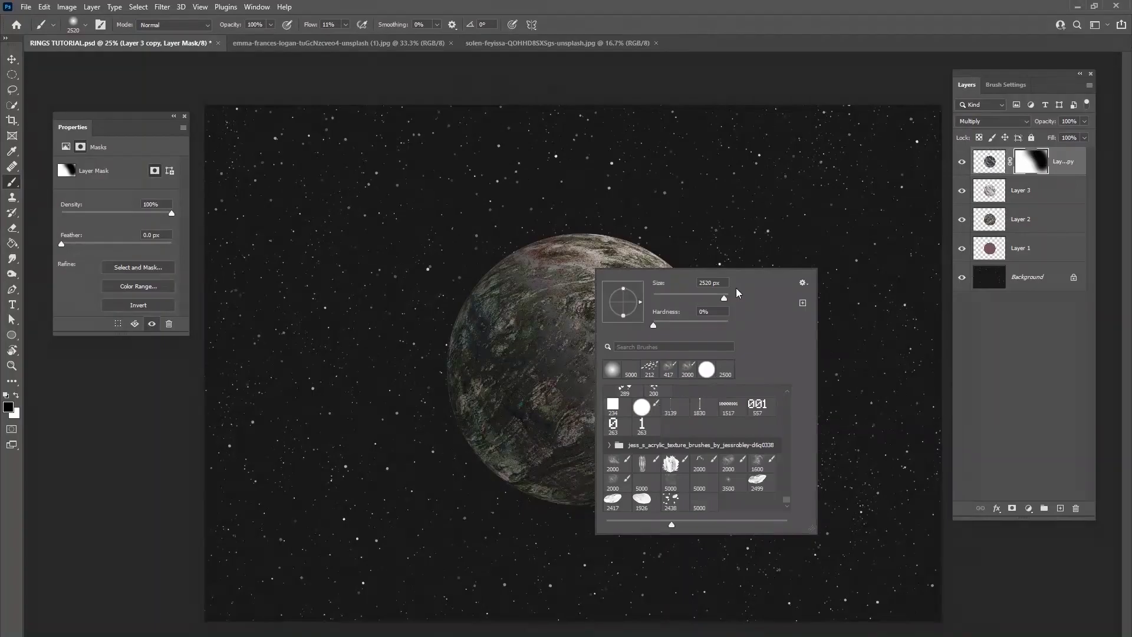
{"action": "key", "text": "ctrl+z"}
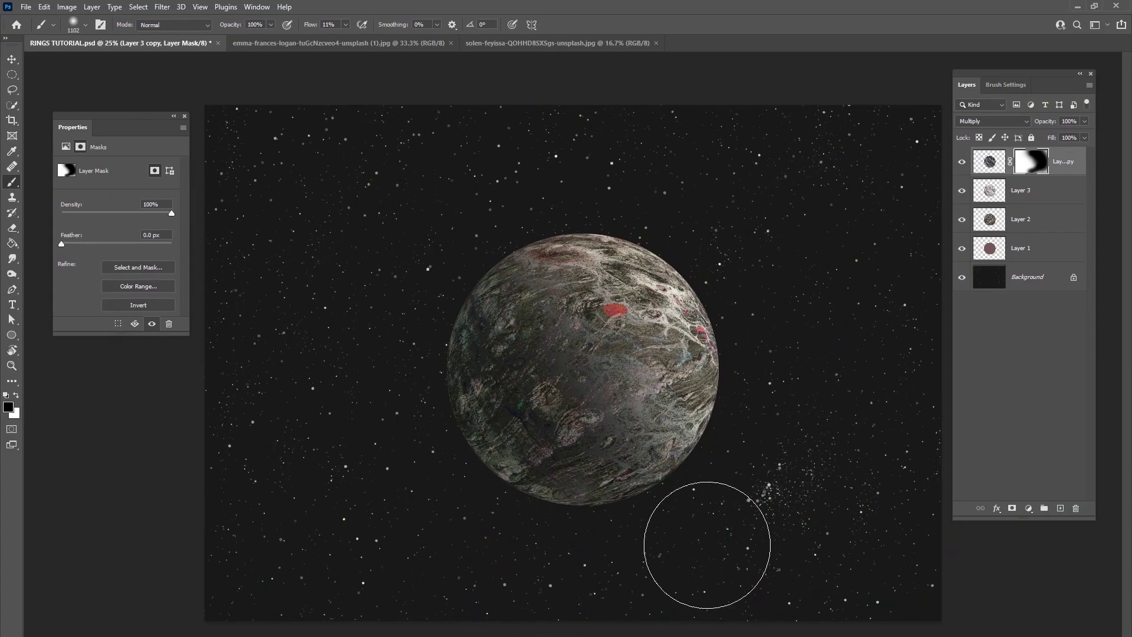
{"action": "left_click", "coordinate": [962, 161]}
{"action": "left_click", "coordinate": [962, 162]}
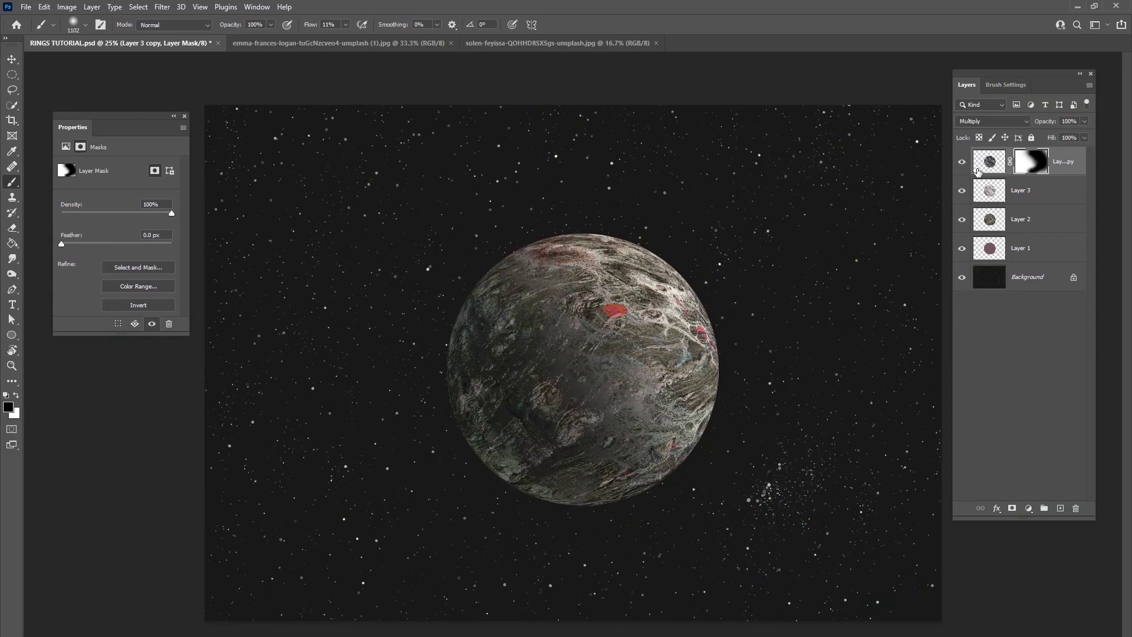
{"action": "left_click", "coordinate": [455, 356]}
Step: Clip Layer 2, Layer 3 and Layer 3 copy to the Layer 1 circle
{"action": "left_click", "coordinate": [1028, 510]}
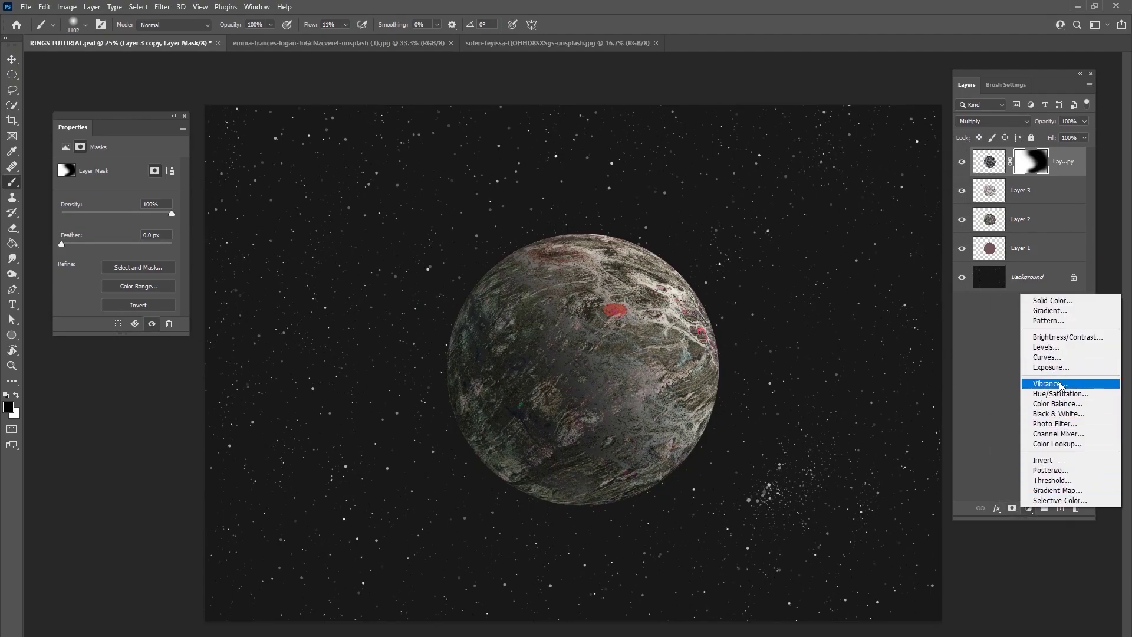
{"action": "left_click", "coordinate": [1037, 196]}
{"action": "left_click", "coordinate": [1052, 190], "text": "shift"}
{"action": "left_click", "coordinate": [1038, 231], "text": "shift"}
{"action": "key", "text": "ctrl+alt+g"}
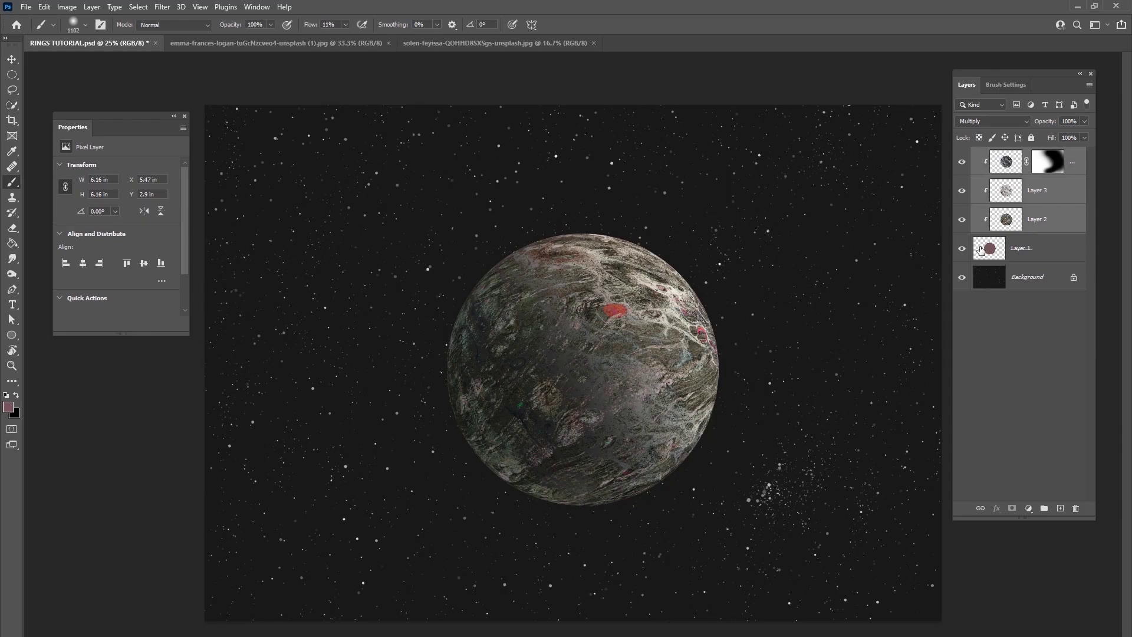
Step: Add a Hue/Saturation adjustment layer clipped to the planet and enable Colorize
{"action": "left_click", "coordinate": [1030, 509]}
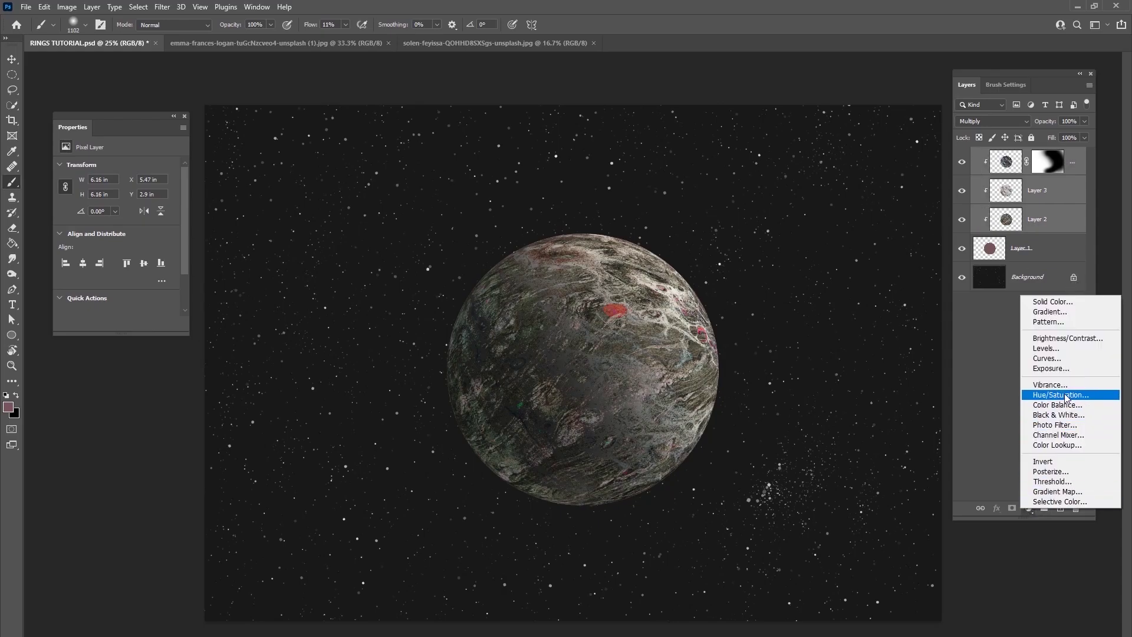
{"action": "left_click", "coordinate": [1066, 396]}
{"action": "key", "text": "ctrl+alt+g"}
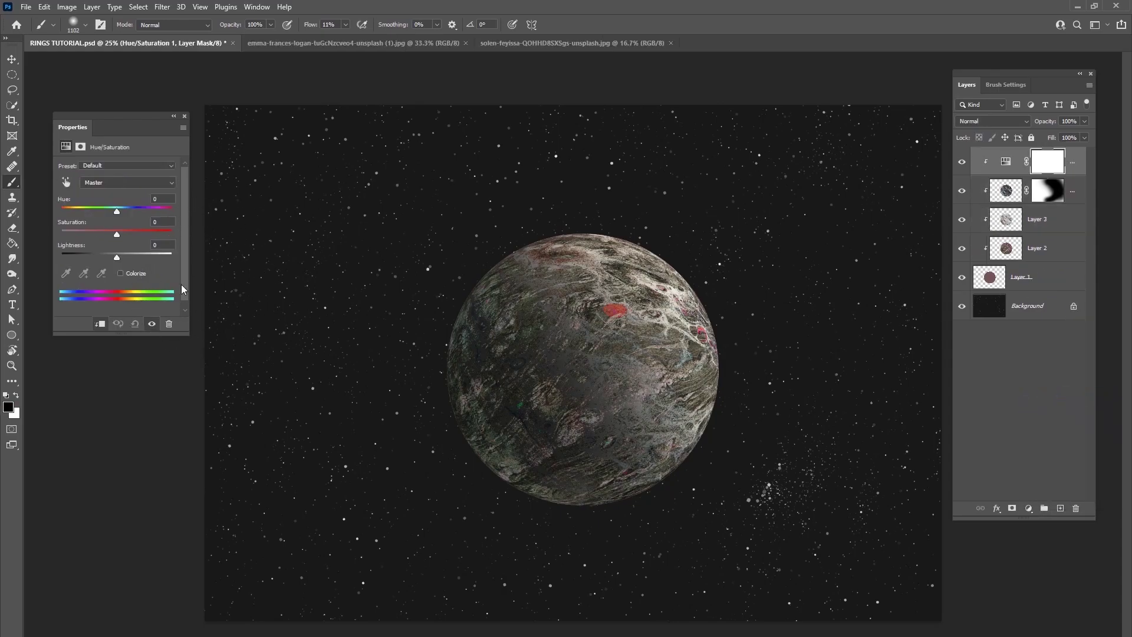
{"action": "left_click", "coordinate": [136, 275]}
{"action": "left_click_drag", "start_coordinate": [137, 118], "coordinate": [246, 115]}
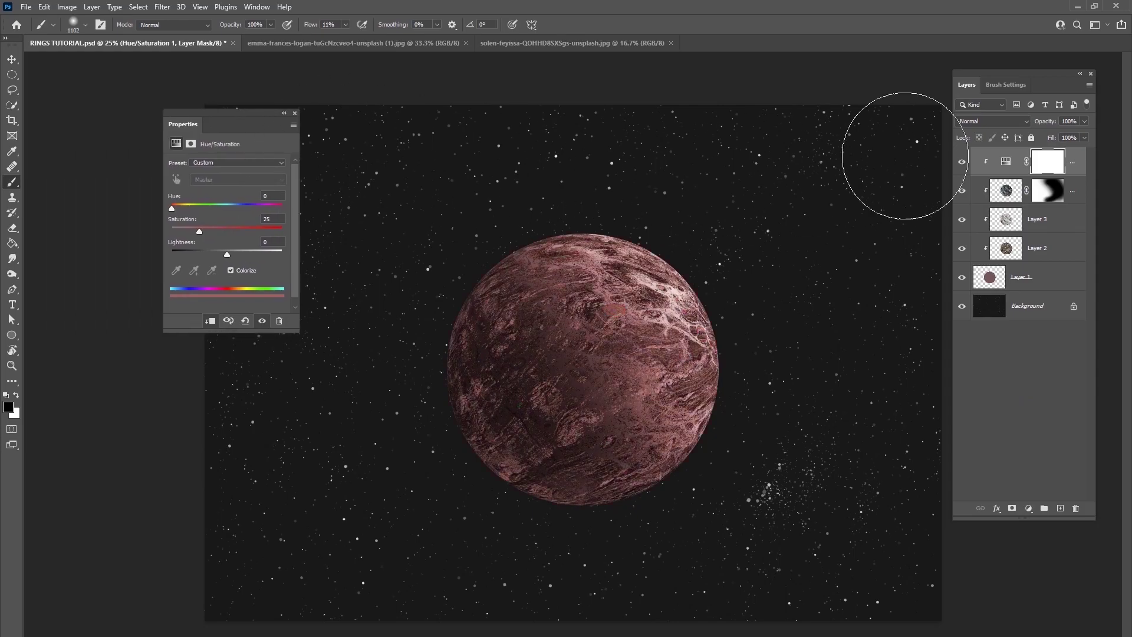
Step: Set the Hue/Saturation layer's blend mode to Lighten, with hue 198 and saturation 37
{"action": "left_click", "coordinate": [991, 121]}
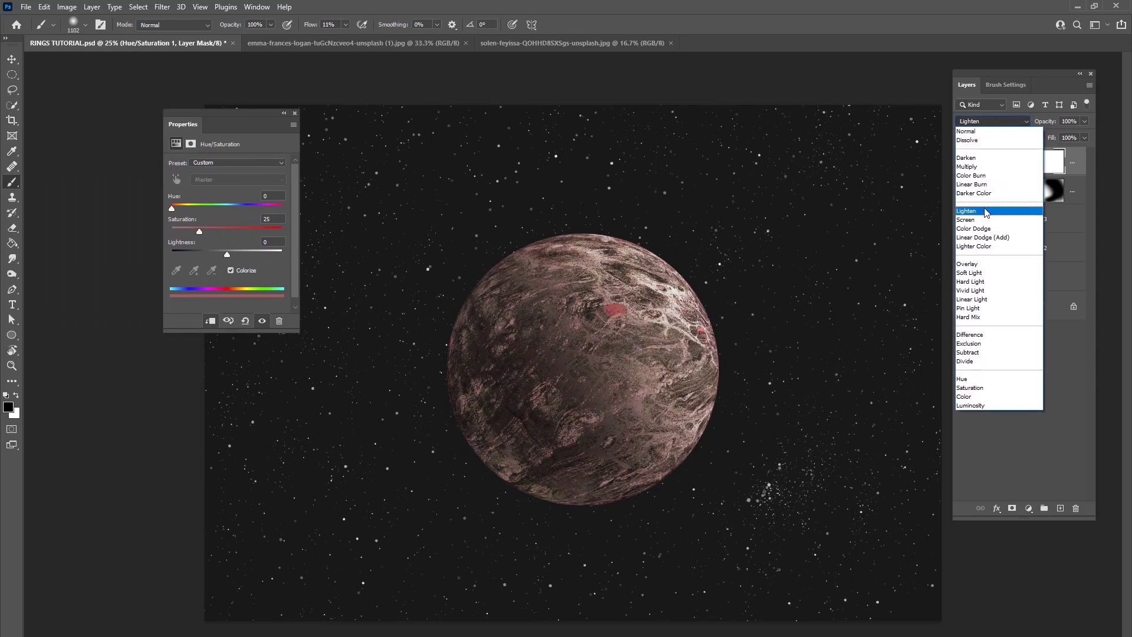
{"action": "left_click", "coordinate": [986, 210]}
{"action": "left_click_drag", "start_coordinate": [206, 208], "coordinate": [230, 210]}
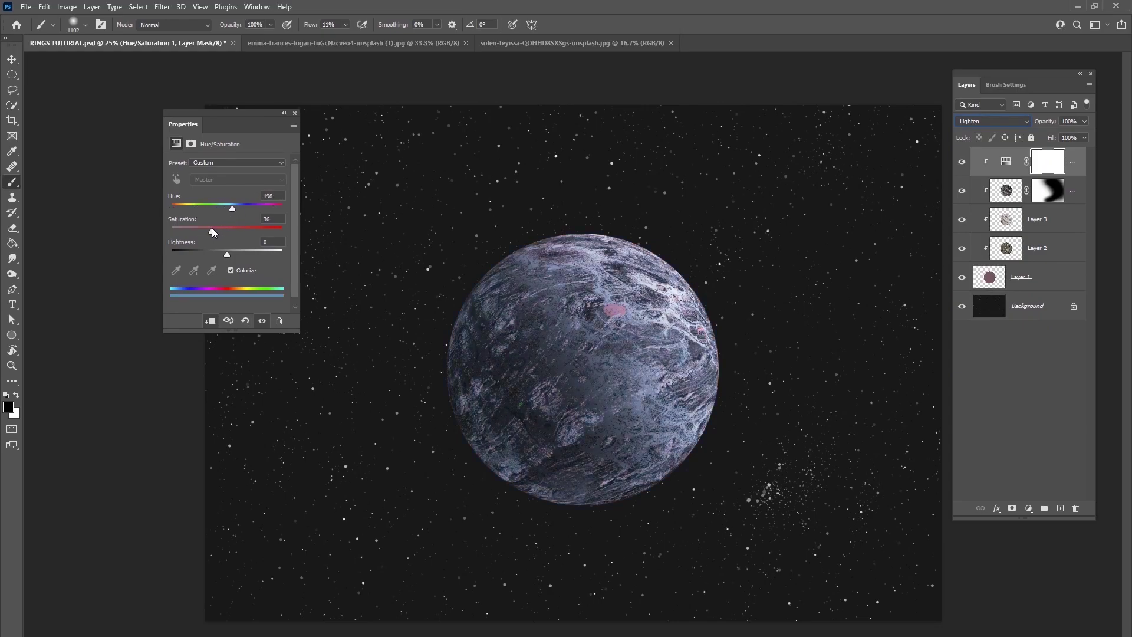
Step: Compare the planet with and without the Hue/Saturation layer and set that layer's opacity to 72%
{"action": "left_click", "coordinate": [961, 162]}
{"action": "left_click", "coordinate": [961, 162]}
{"action": "left_click", "coordinate": [961, 162]}
{"action": "left_click", "coordinate": [961, 162]}
{"action": "left_click", "coordinate": [961, 162]}
{"action": "left_click", "coordinate": [961, 162]}
{"action": "mouse_move", "coordinate": [1083, 121]}
{"action": "left_mouse_down"}
{"action": "mouse_move", "coordinate": [1083, 135]}
{"action": "mouse_move", "coordinate": [1069, 136]}
{"action": "left_mouse_up"}
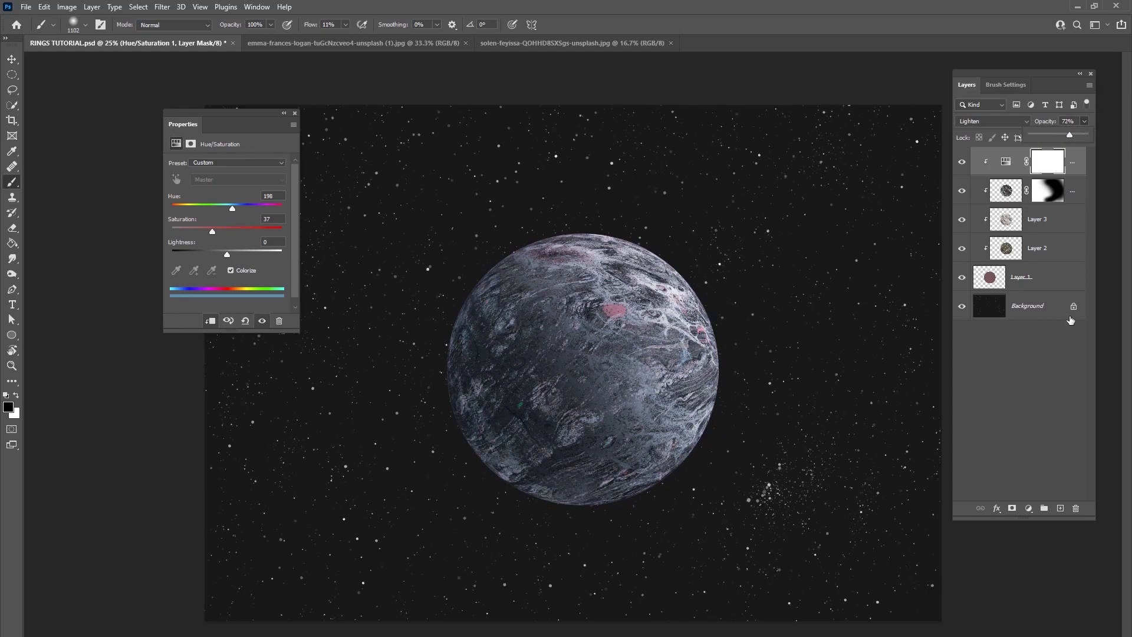
Step: Paint dark shading over the planet's lower-left side on a new clipped layer with 3% brush flow, and compare without it
{"action": "key", "text": "ctrl+shift+alt+n"}
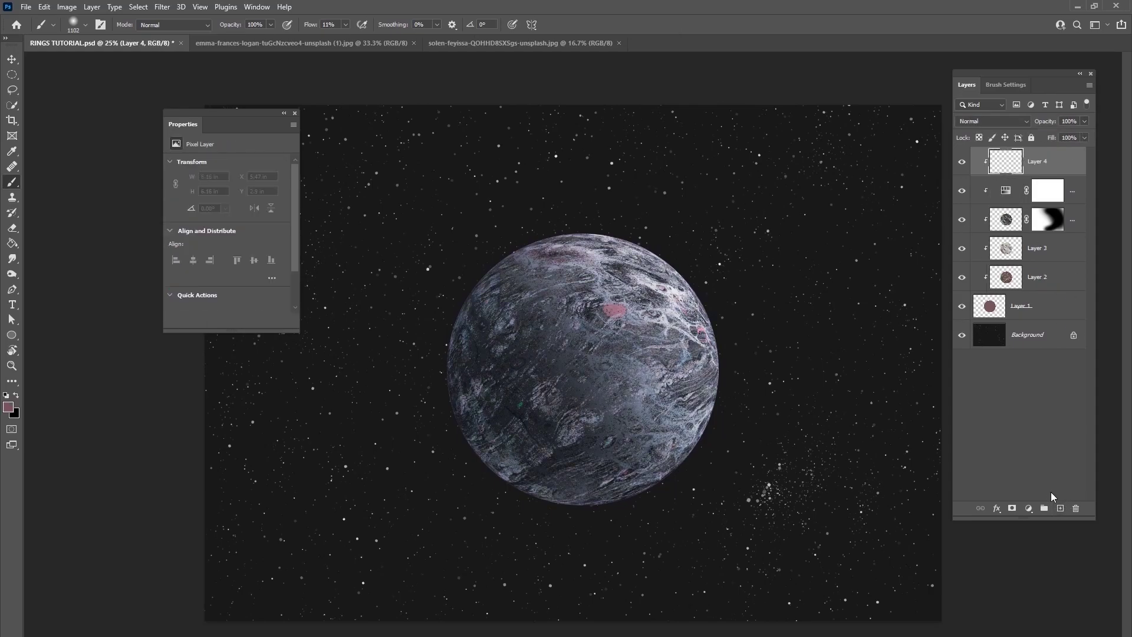
{"action": "key", "text": "d"}
{"action": "left_click", "coordinate": [344, 25]}
{"action": "left_click_drag", "start_coordinate": [340, 37], "coordinate": [342, 40]}
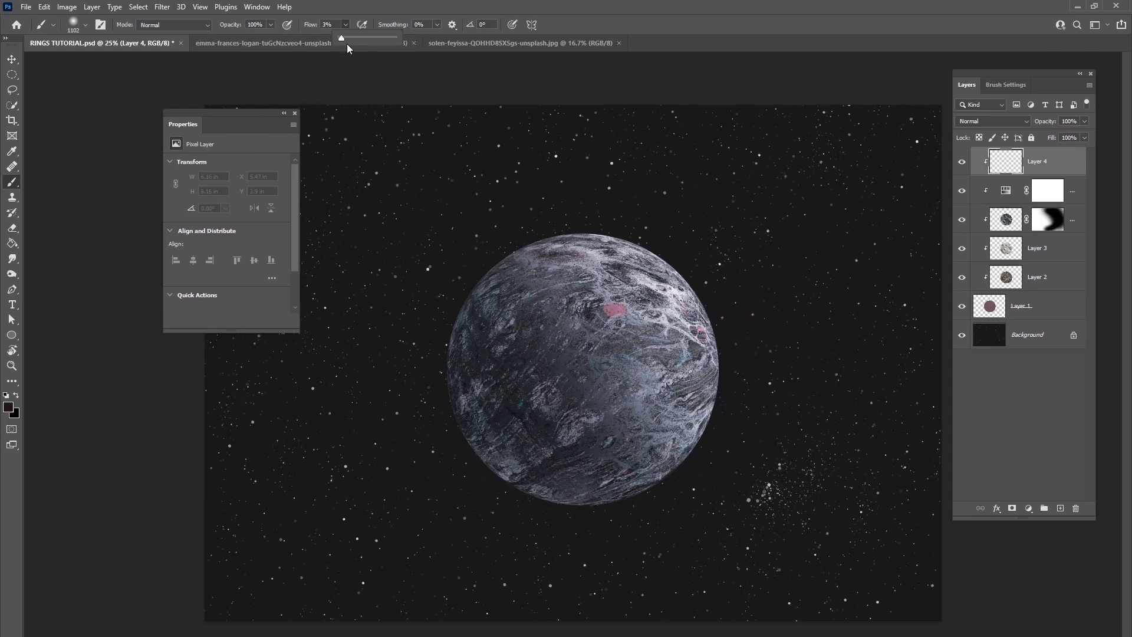
{"action": "mouse_move", "coordinate": [404, 353]}
{"action": "left_mouse_down"}
{"action": "mouse_move", "coordinate": [447, 352]}
{"action": "mouse_move", "coordinate": [442, 397]}
{"action": "mouse_move", "coordinate": [482, 473]}
{"action": "mouse_move", "coordinate": [553, 508]}
{"action": "mouse_move", "coordinate": [485, 469]}
{"action": "mouse_move", "coordinate": [601, 456]}
{"action": "mouse_move", "coordinate": [655, 465]}
{"action": "mouse_move", "coordinate": [531, 432]}
{"action": "mouse_move", "coordinate": [545, 394]}
{"action": "mouse_move", "coordinate": [480, 305]}
{"action": "mouse_move", "coordinate": [397, 438]}
{"action": "mouse_move", "coordinate": [515, 512]}
{"action": "left_mouse_up"}
{"action": "mouse_move", "coordinate": [467, 341]}
{"action": "left_mouse_down"}
{"action": "mouse_move", "coordinate": [473, 299]}
{"action": "mouse_move", "coordinate": [498, 258]}
{"action": "mouse_move", "coordinate": [460, 477]}
{"action": "mouse_move", "coordinate": [533, 441]}
{"action": "mouse_move", "coordinate": [431, 462]}
{"action": "mouse_move", "coordinate": [411, 452]}
{"action": "mouse_move", "coordinate": [477, 409]}
{"action": "mouse_move", "coordinate": [548, 495]}
{"action": "mouse_move", "coordinate": [537, 426]}
{"action": "mouse_move", "coordinate": [575, 372]}
{"action": "mouse_move", "coordinate": [583, 427]}
{"action": "mouse_move", "coordinate": [658, 474]}
{"action": "mouse_move", "coordinate": [630, 433]}
{"action": "mouse_move", "coordinate": [530, 366]}
{"action": "mouse_move", "coordinate": [513, 303]}
{"action": "mouse_move", "coordinate": [550, 241]}
{"action": "mouse_move", "coordinate": [564, 317]}
{"action": "mouse_move", "coordinate": [660, 430]}
{"action": "mouse_move", "coordinate": [550, 474]}
{"action": "mouse_move", "coordinate": [529, 462]}
{"action": "mouse_move", "coordinate": [555, 520]}
{"action": "mouse_move", "coordinate": [538, 387]}
{"action": "mouse_move", "coordinate": [463, 373]}
{"action": "mouse_move", "coordinate": [437, 325]}
{"action": "mouse_move", "coordinate": [499, 268]}
{"action": "mouse_move", "coordinate": [549, 305]}
{"action": "mouse_move", "coordinate": [525, 247]}
{"action": "left_mouse_up"}
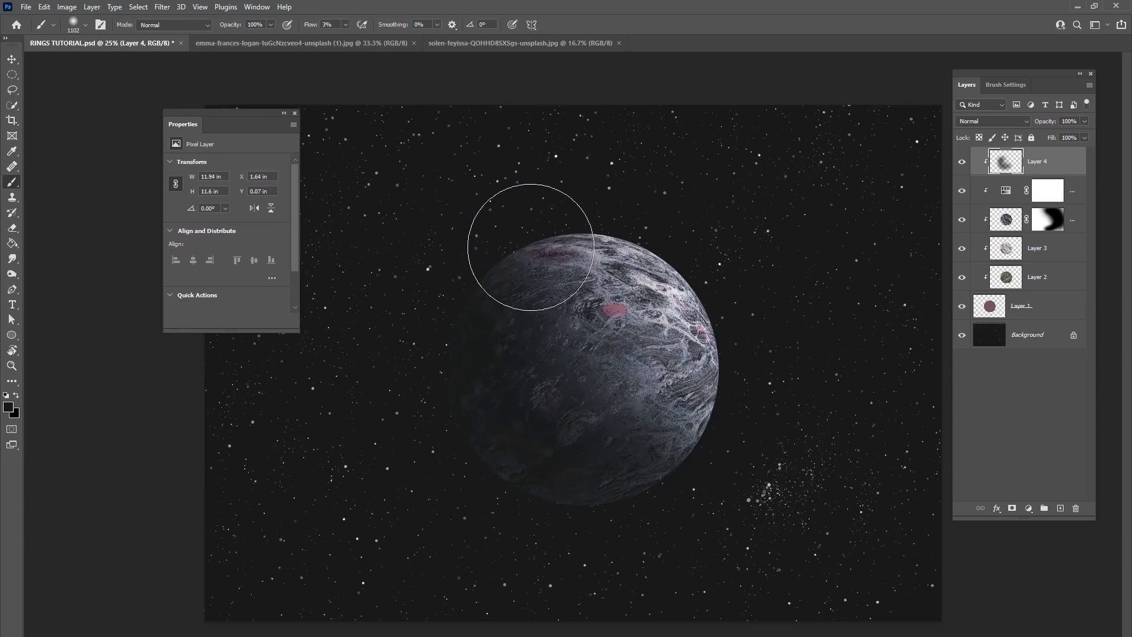
{"action": "left_click", "coordinate": [962, 161]}
{"action": "left_click", "coordinate": [961, 161]}
Step: Add another new layer clipped to the planet and set the brush colour to white
{"action": "left_click", "coordinate": [1060, 508]}
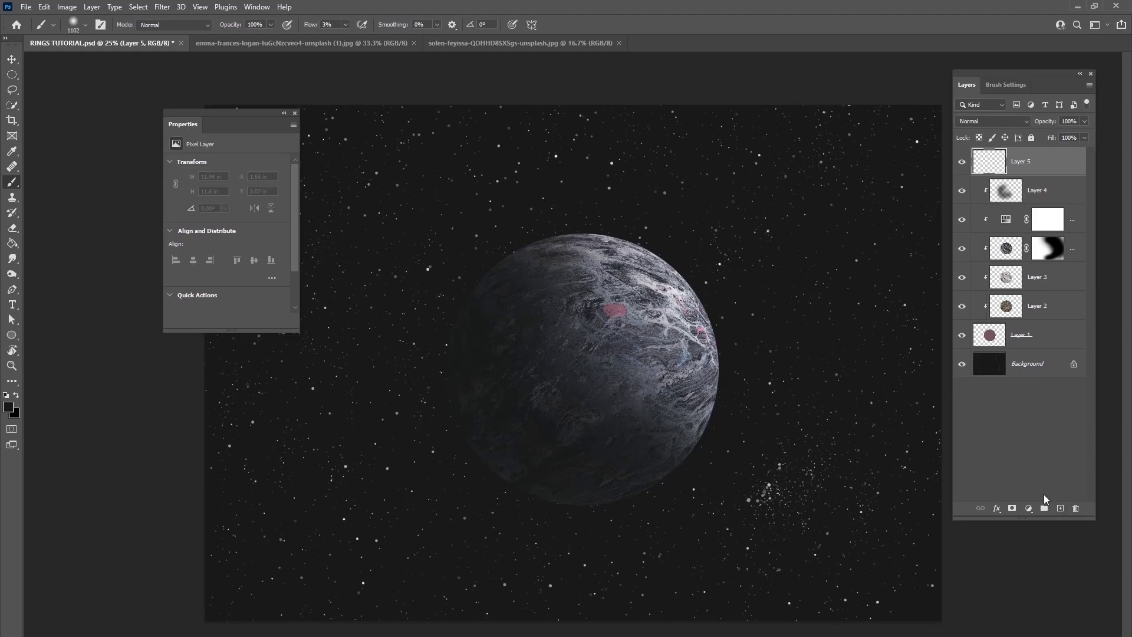
{"action": "key", "text": "ctrl+alt+g"}
{"action": "left_click", "coordinate": [8, 407]}
{"action": "left_click", "coordinate": [218, 271]}
{"action": "key", "text": "Return"}
{"action": "key", "text": "b"}
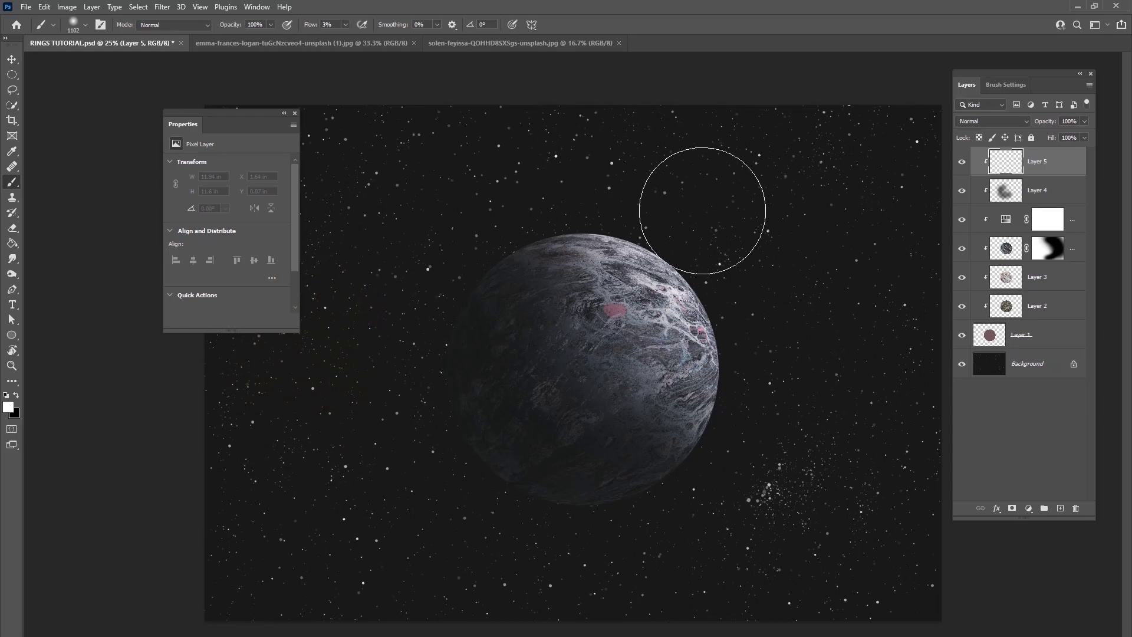
Step: Paint a thin white rim light along the planet's top and right edges with a soft brush, starting at 338 px
{"action": "right_click", "coordinate": [719, 242]}
{"action": "left_click_drag", "start_coordinate": [873, 280], "coordinate": [846, 280]}
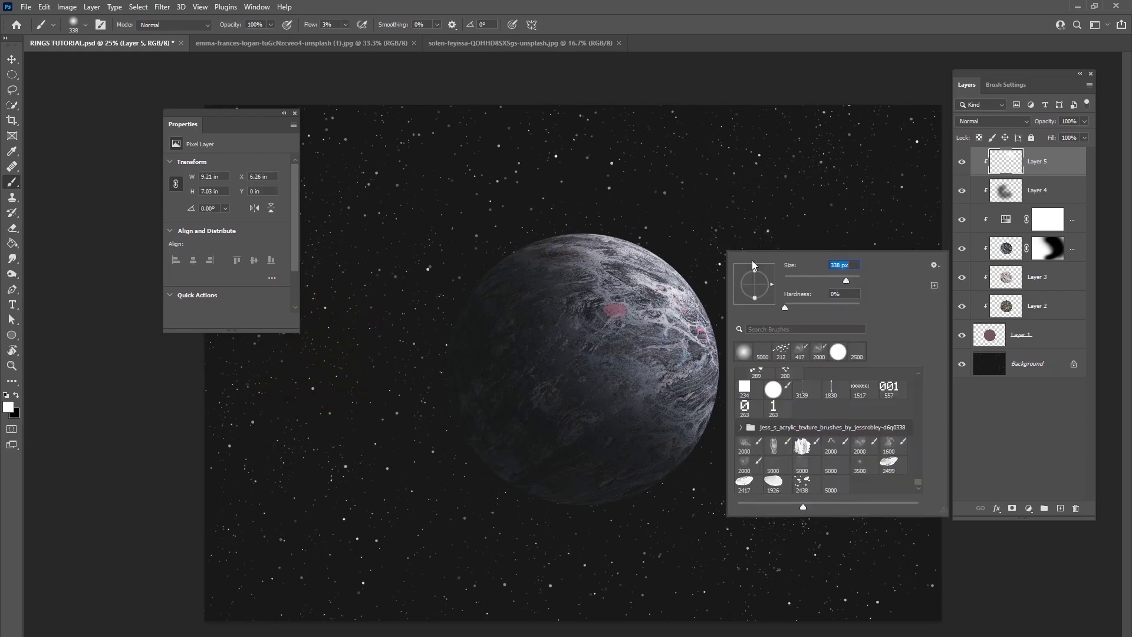
{"action": "key", "text": "Return"}
{"action": "mouse_move", "coordinate": [685, 254]}
{"action": "left_mouse_down"}
{"action": "mouse_move", "coordinate": [560, 214]}
{"action": "mouse_move", "coordinate": [477, 240]}
{"action": "left_mouse_up"}
{"action": "right_click", "coordinate": [566, 214]}
{"action": "left_click_drag", "start_coordinate": [682, 242], "coordinate": [685, 242]}
{"action": "key", "text": "Return"}
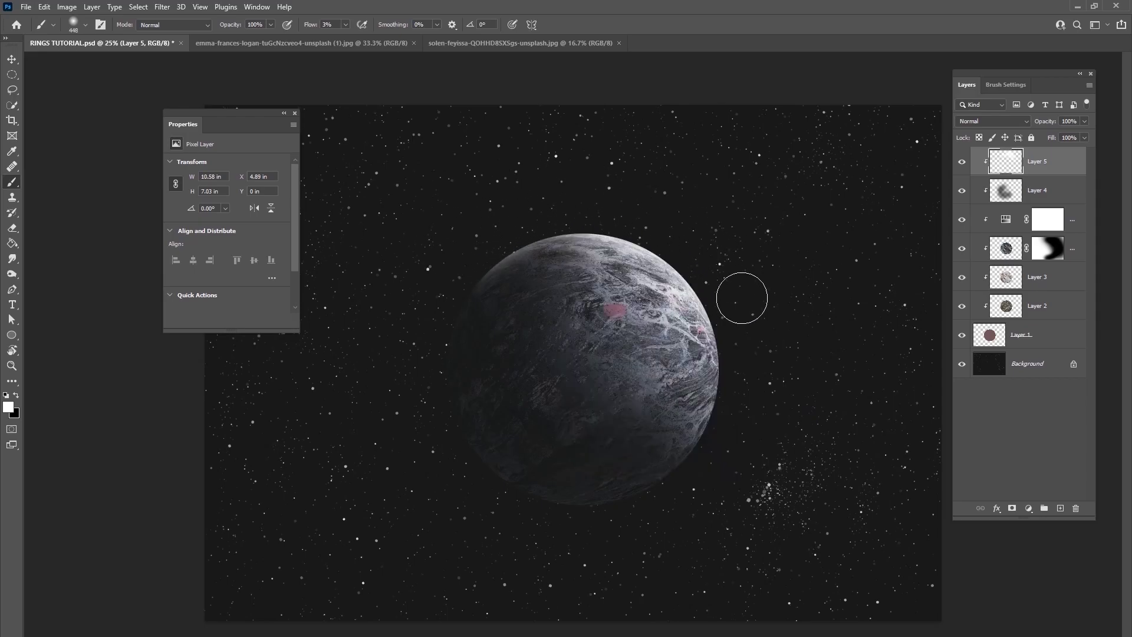
{"action": "mouse_move", "coordinate": [664, 527]}
{"action": "left_mouse_down"}
{"action": "mouse_move", "coordinate": [735, 409]}
{"action": "mouse_move", "coordinate": [745, 245]}
{"action": "left_mouse_up"}
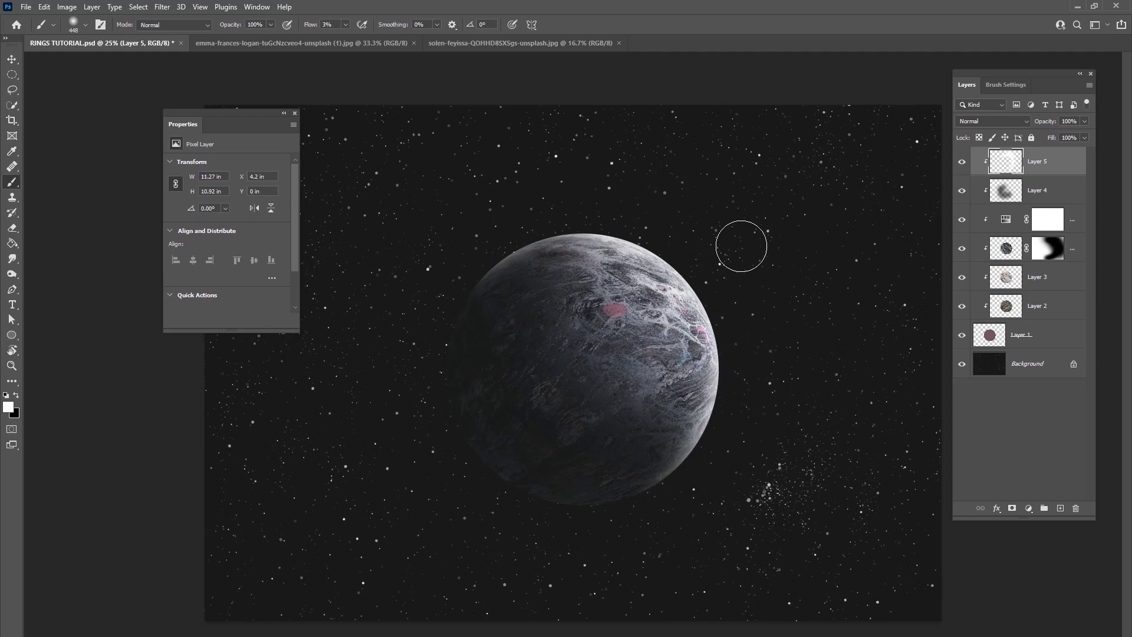
Step: Enlarge the brush to 1102 px and paint a broader white glow along the planet's right side
{"action": "right_click", "coordinate": [725, 250]}
{"action": "left_click_drag", "start_coordinate": [860, 284], "coordinate": [865, 284]}
{"action": "key", "text": "Return"}
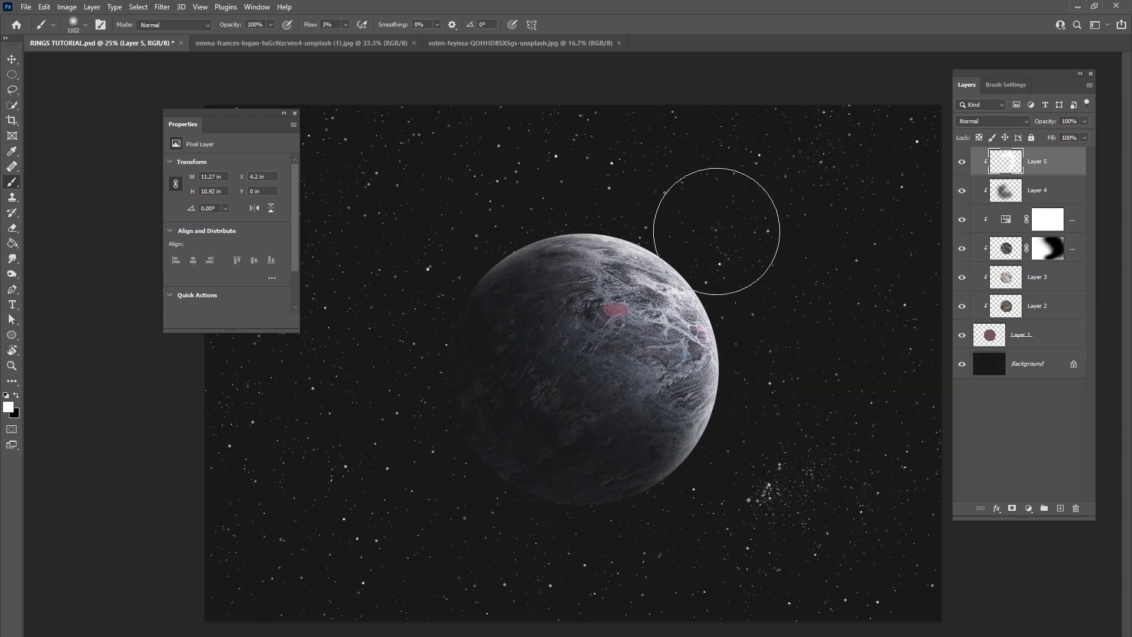
{"action": "mouse_move", "coordinate": [748, 480]}
{"action": "left_mouse_down"}
{"action": "mouse_move", "coordinate": [687, 541]}
{"action": "mouse_move", "coordinate": [776, 372]}
{"action": "mouse_move", "coordinate": [702, 202]}
{"action": "mouse_move", "coordinate": [706, 161]}
{"action": "left_mouse_up"}
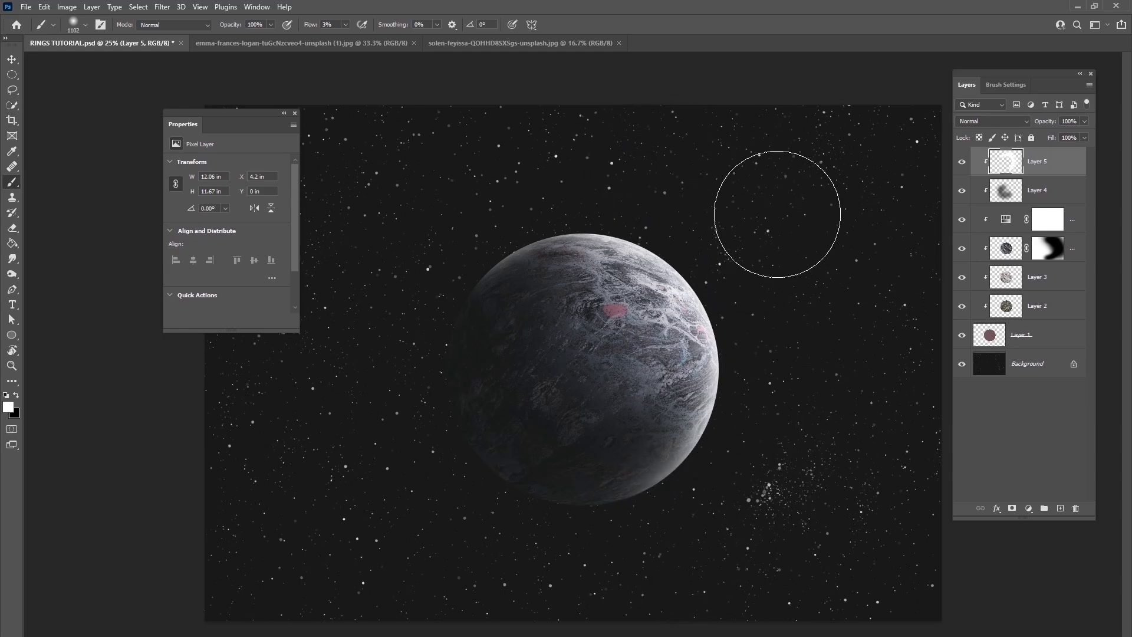
Step: Add a clipped Layer 6 in Overlay mode and choose light orange f6bf8e as the brush colour
{"action": "left_click", "coordinate": [1059, 509]}
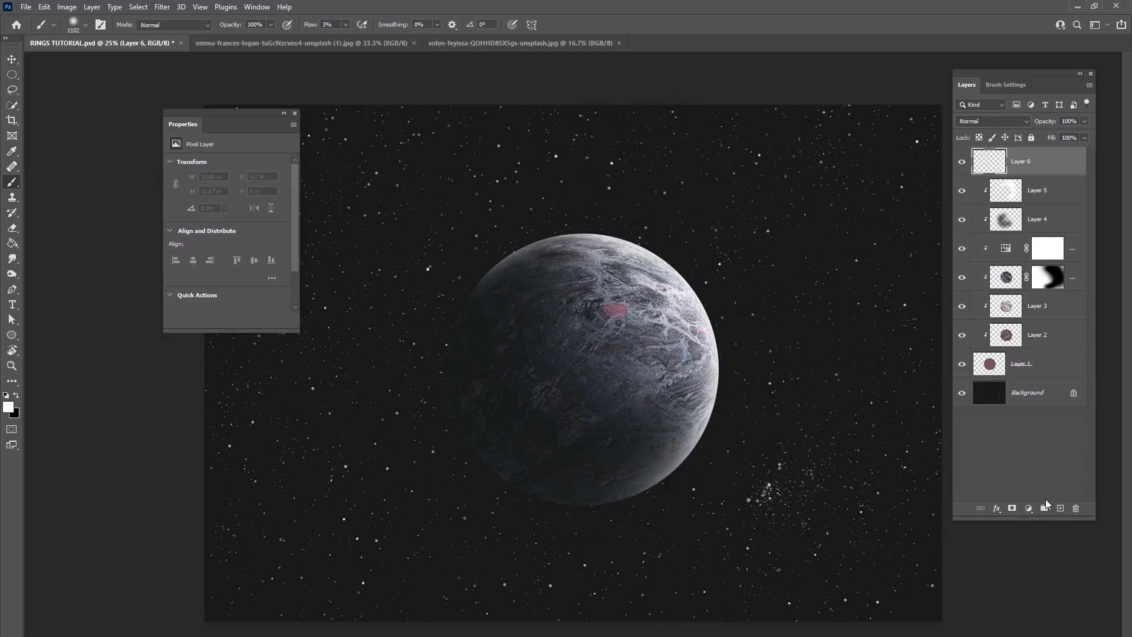
{"action": "key", "text": "ctrl+alt+g"}
{"action": "left_click", "coordinate": [13, 408]}
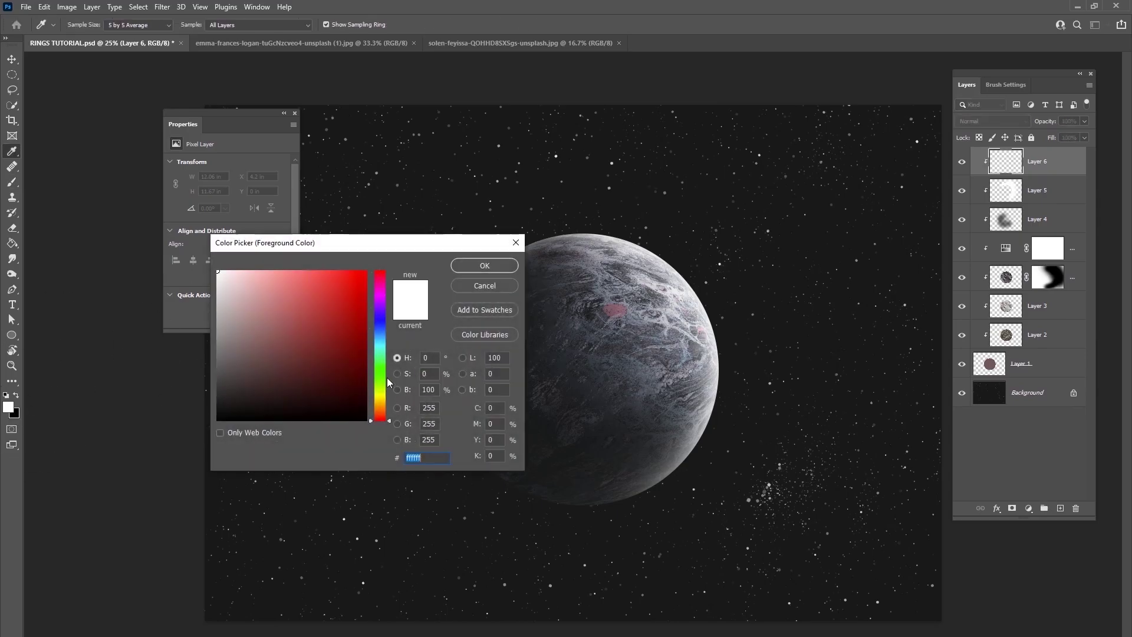
{"action": "mouse_move", "coordinate": [380, 347]}
{"action": "left_mouse_down"}
{"action": "mouse_move", "coordinate": [387, 410]}
{"action": "mouse_move", "coordinate": [382, 401]}
{"action": "mouse_move", "coordinate": [373, 413]}
{"action": "left_mouse_up"}
{"action": "left_click", "coordinate": [292, 288]}
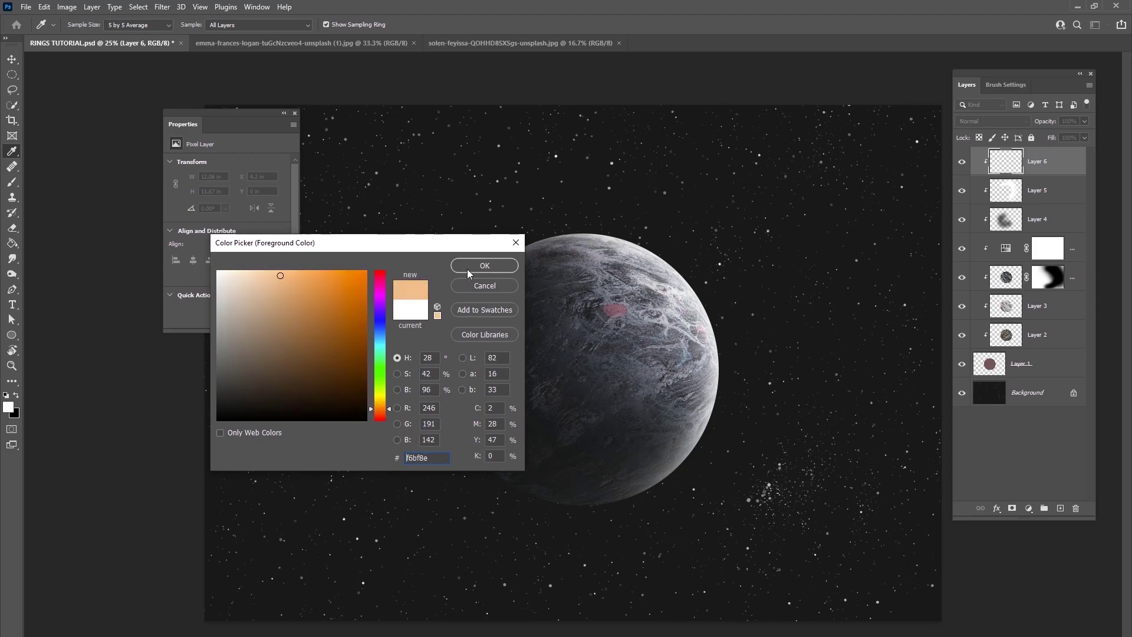
{"action": "left_click", "coordinate": [485, 266]}
{"action": "left_click", "coordinate": [994, 120]}
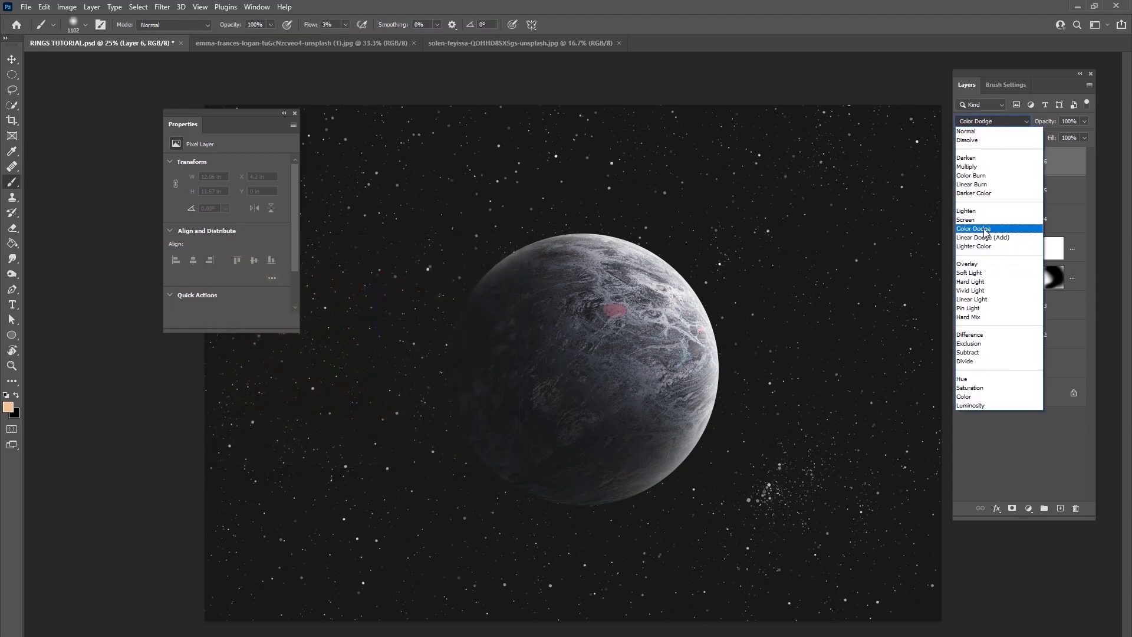
{"action": "left_click", "coordinate": [967, 264]}
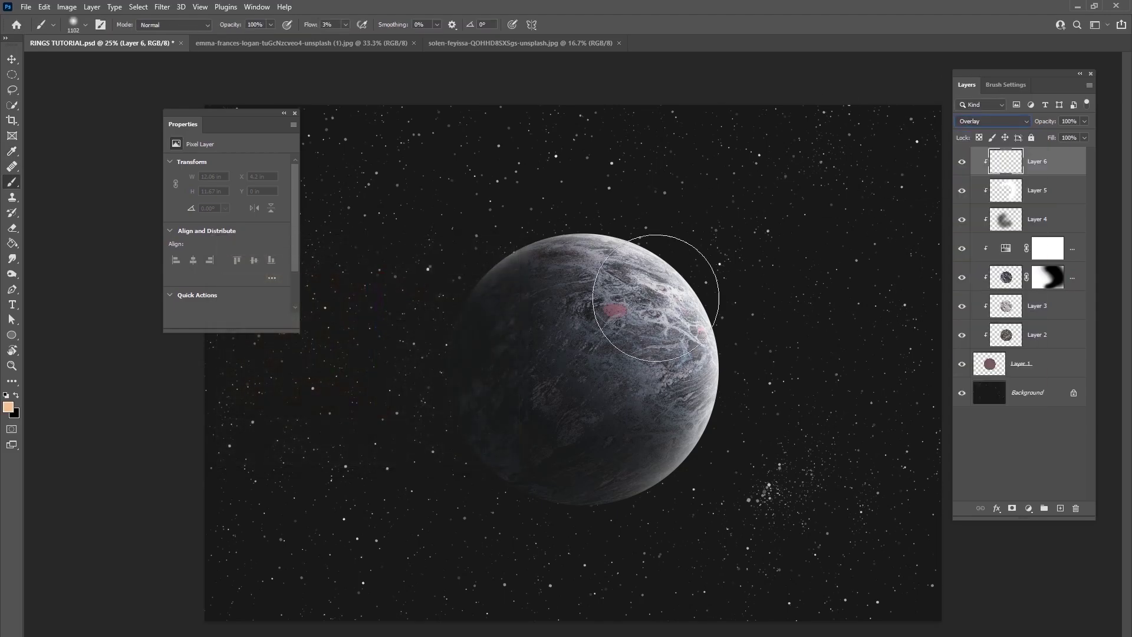
Step: Adjust the peach brush colour and paint warm light over the planet's upper-right side on Layer 6
{"action": "left_click", "coordinate": [9, 407]}
{"action": "left_click", "coordinate": [482, 265]}
{"action": "key", "text": "b"}
{"action": "mouse_move", "coordinate": [642, 210]}
{"action": "left_mouse_down"}
{"action": "mouse_move", "coordinate": [689, 203]}
{"action": "mouse_move", "coordinate": [690, 256]}
{"action": "mouse_move", "coordinate": [735, 259]}
{"action": "mouse_move", "coordinate": [728, 316]}
{"action": "mouse_move", "coordinate": [775, 330]}
{"action": "mouse_move", "coordinate": [719, 455]}
{"action": "mouse_move", "coordinate": [639, 539]}
{"action": "mouse_move", "coordinate": [777, 315]}
{"action": "mouse_move", "coordinate": [672, 260]}
{"action": "mouse_move", "coordinate": [604, 197]}
{"action": "mouse_move", "coordinate": [658, 268]}
{"action": "mouse_move", "coordinate": [653, 319]}
{"action": "mouse_move", "coordinate": [675, 291]}
{"action": "mouse_move", "coordinate": [694, 201]}
{"action": "left_mouse_up"}
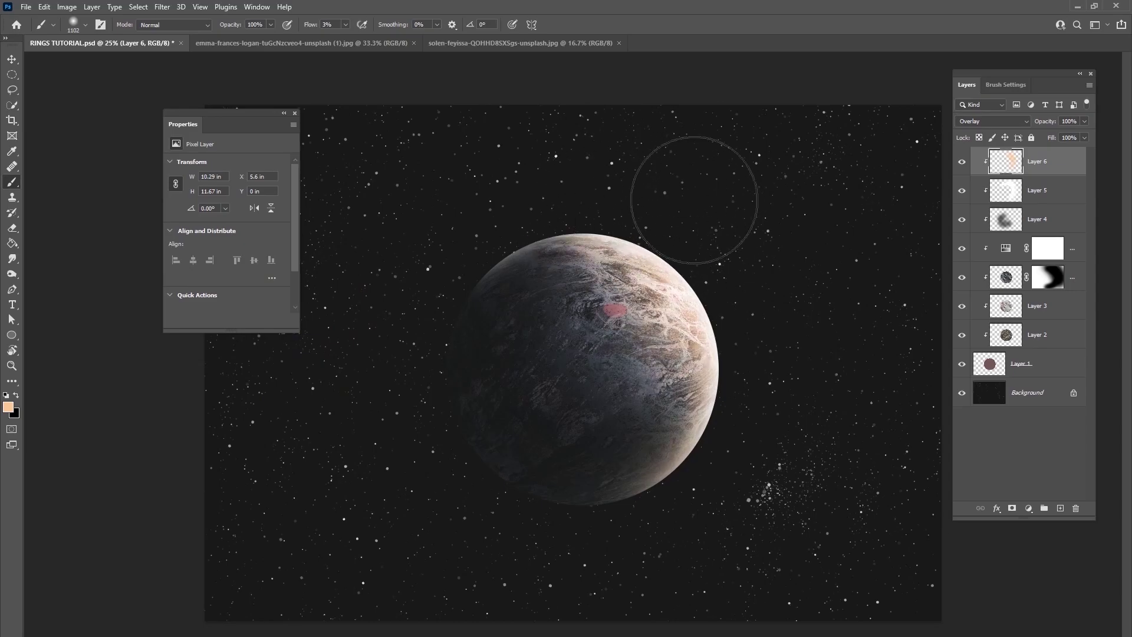
Step: Add a layer mask to Layer 5 and paint black on it to remove the white glow from the planet's middle
{"action": "left_click", "coordinate": [1055, 190]}
{"action": "left_click", "coordinate": [1012, 508]}
{"action": "mouse_move", "coordinate": [560, 424]}
{"action": "left_mouse_down"}
{"action": "mouse_move", "coordinate": [612, 430]}
{"action": "mouse_move", "coordinate": [617, 444]}
{"action": "mouse_move", "coordinate": [625, 429]}
{"action": "mouse_move", "coordinate": [606, 324]}
{"action": "mouse_move", "coordinate": [533, 394]}
{"action": "mouse_move", "coordinate": [636, 430]}
{"action": "mouse_move", "coordinate": [652, 414]}
{"action": "mouse_move", "coordinate": [596, 298]}
{"action": "mouse_move", "coordinate": [667, 404]}
{"action": "mouse_move", "coordinate": [611, 338]}
{"action": "mouse_move", "coordinate": [510, 336]}
{"action": "left_mouse_up"}
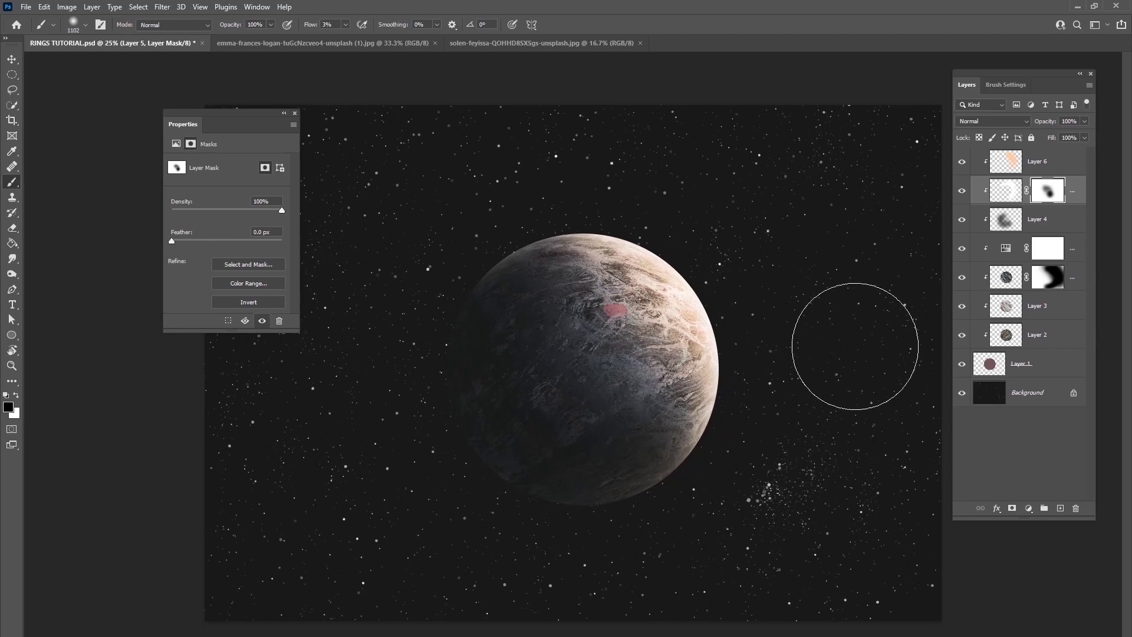
Step: Compare the planet with and without Layer 6 and set that layer's opacity to 67%
{"action": "left_click", "coordinate": [962, 161]}
{"action": "left_click", "coordinate": [962, 161]}
{"action": "left_click", "coordinate": [1052, 165]}
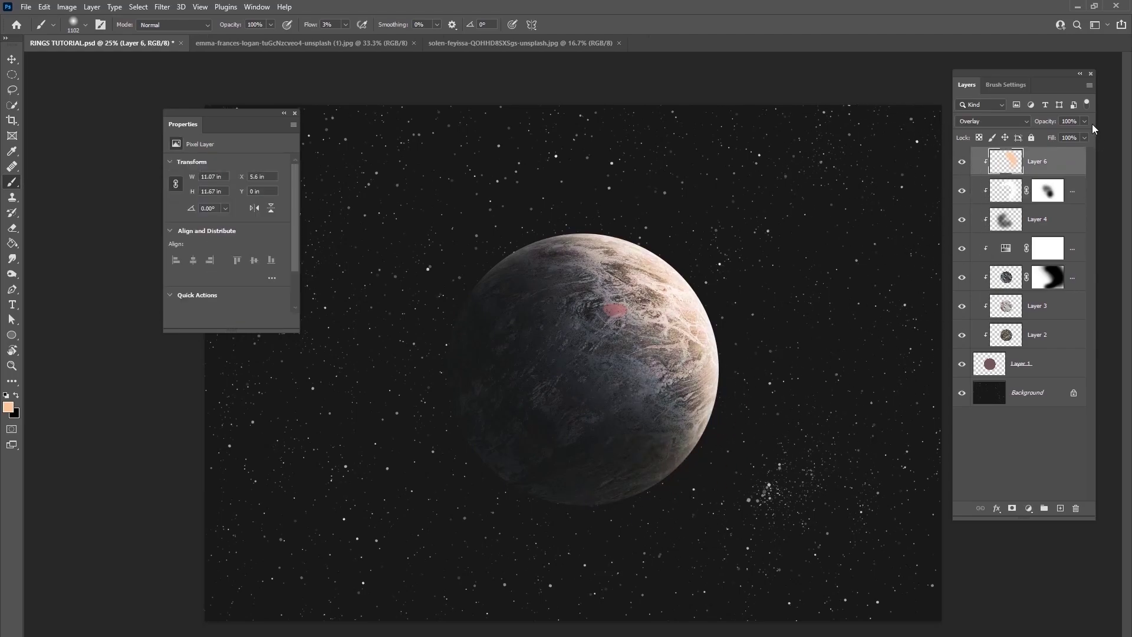
{"action": "left_click_drag", "start_coordinate": [1073, 133], "coordinate": [1071, 135]}
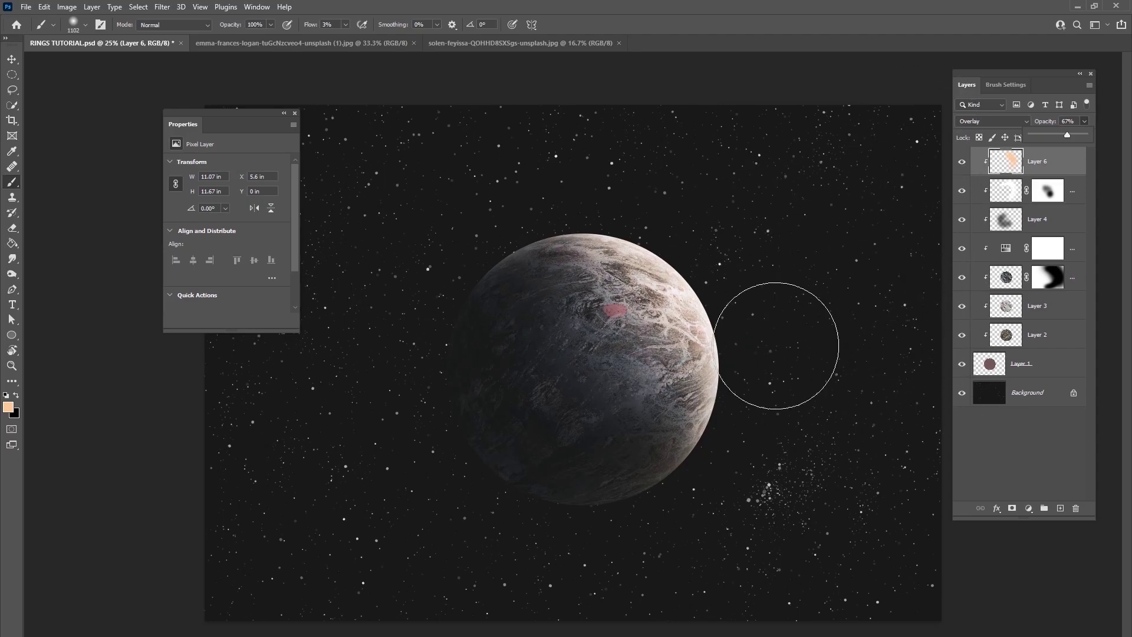
Step: Group all layers above the background as "Planet" and shift the group slightly up and to the left
{"action": "left_click_drag", "start_coordinate": [224, 113], "coordinate": [163, 99]}
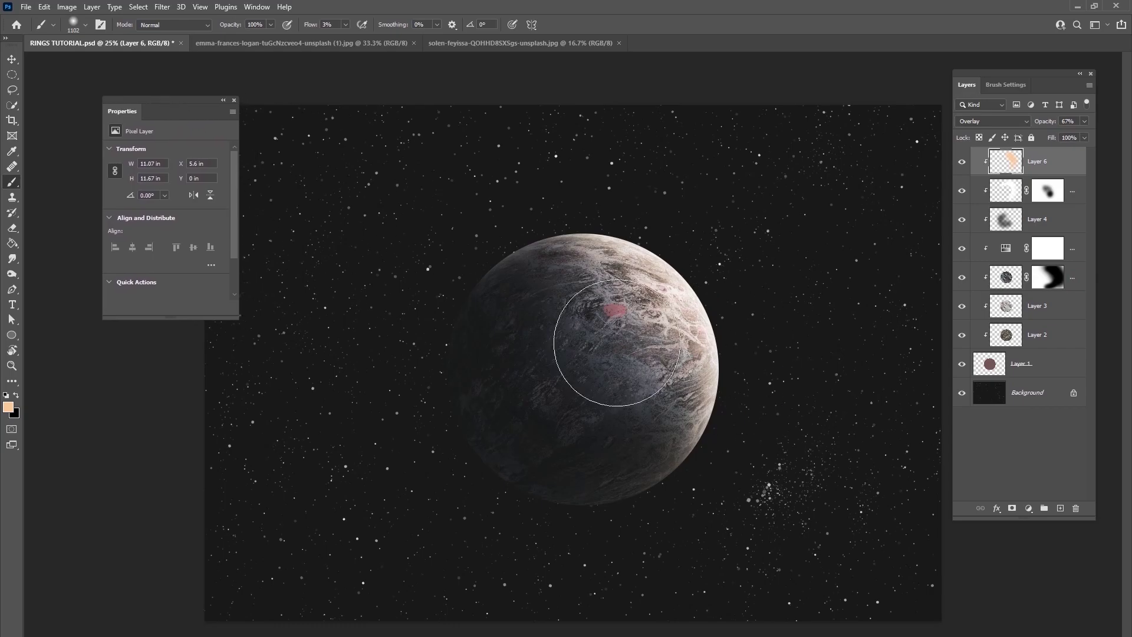
{"action": "left_click", "coordinate": [1074, 364], "text": "shift"}
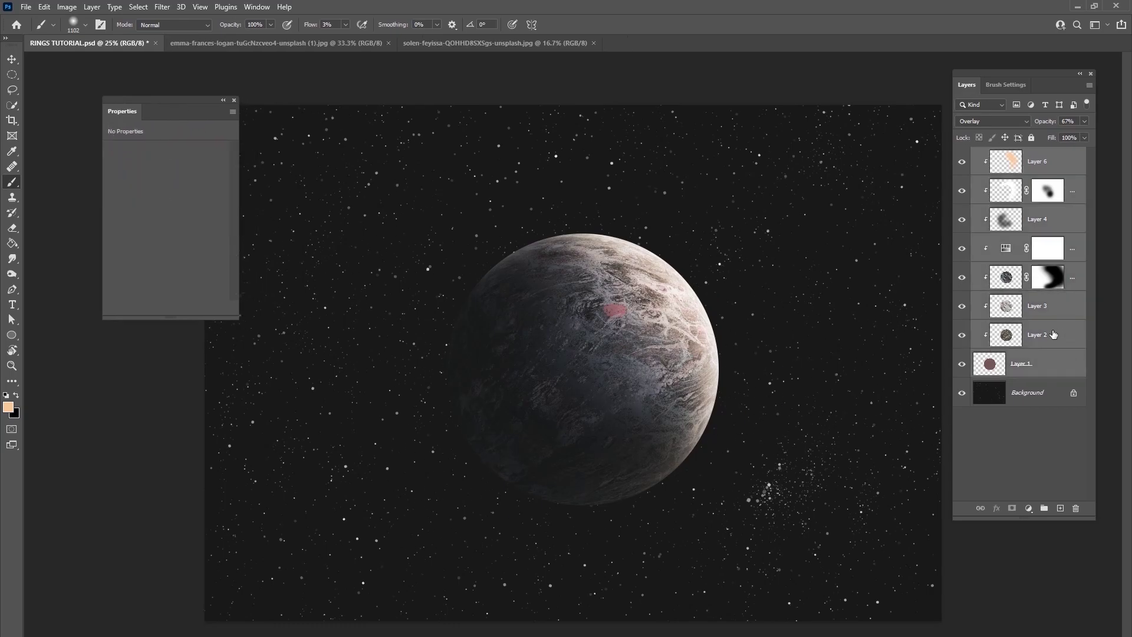
{"action": "key", "text": "ctrl+g"}
{"action": "double_click", "coordinate": [1008, 154]}
{"action": "type", "text": "Planet"}
{"action": "key", "text": "Return"}
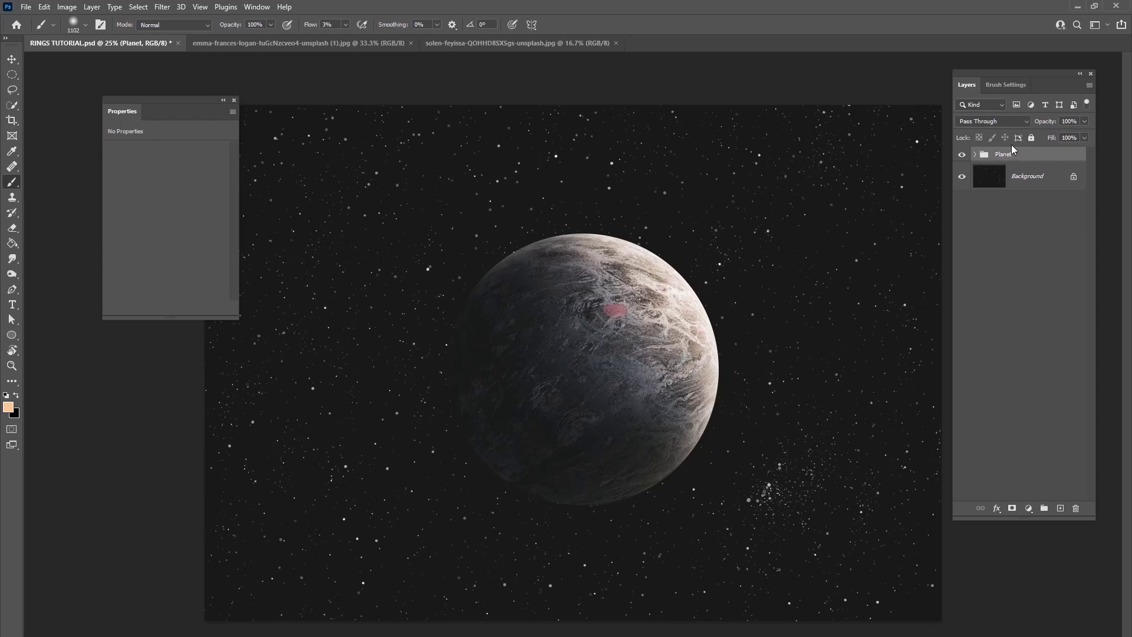
{"action": "key", "text": "v"}
{"action": "left_click_drag", "start_coordinate": [611, 341], "coordinate": [591, 331]}
Step: Add a new layer and set up the Ellipse tool with no fill and a white 61.99 px stroke
{"action": "left_click", "coordinate": [1061, 508]}
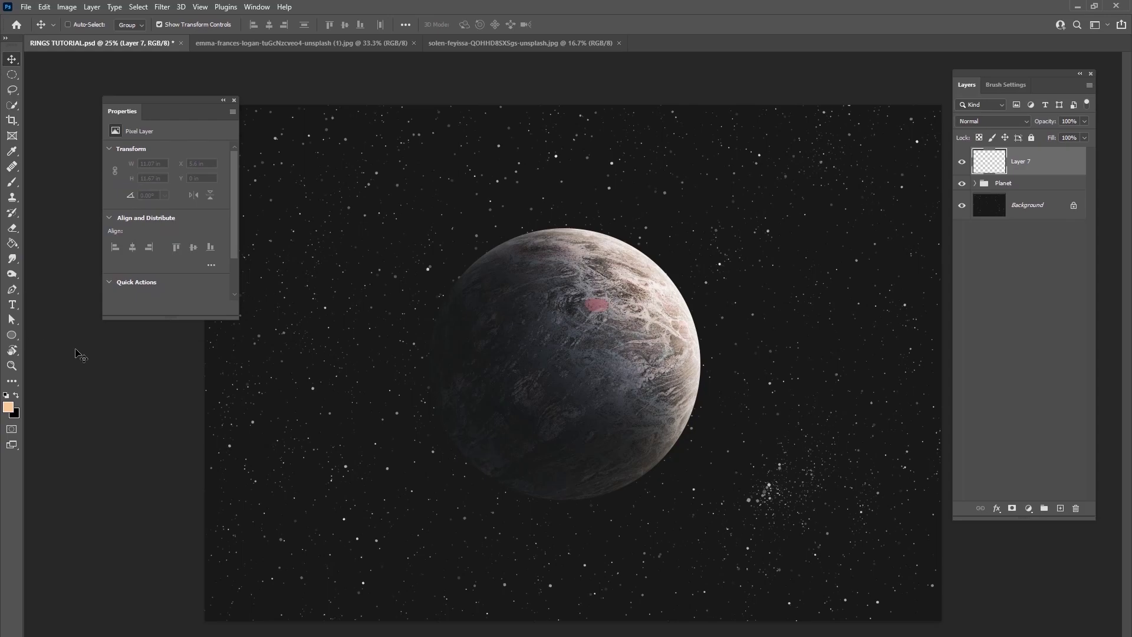
{"action": "left_click", "coordinate": [12, 335]}
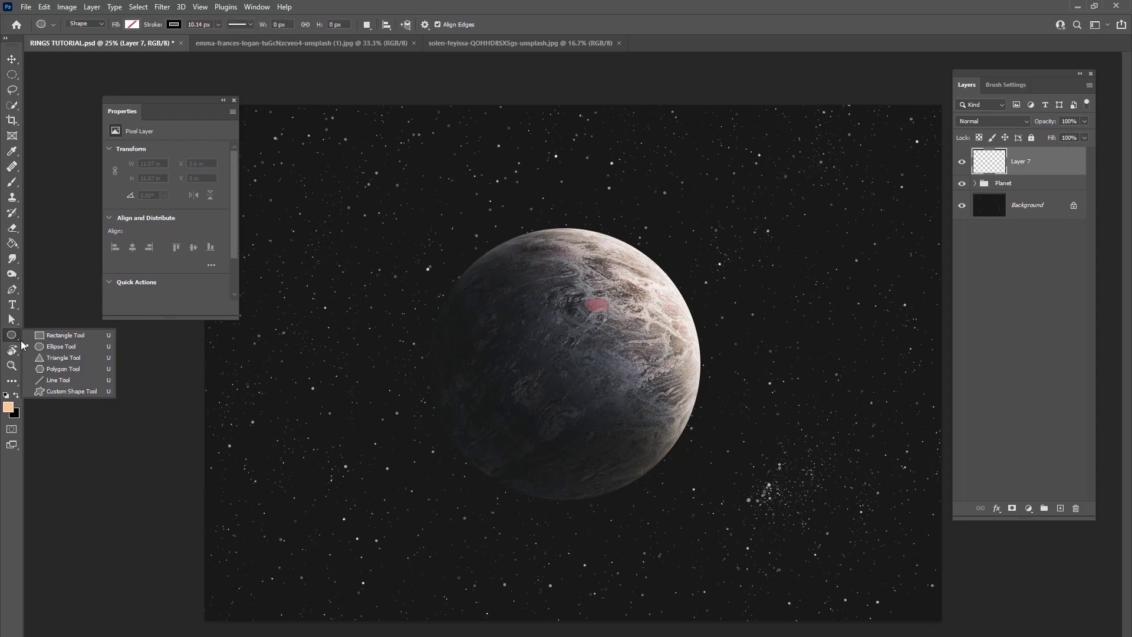
{"action": "left_click", "coordinate": [73, 348]}
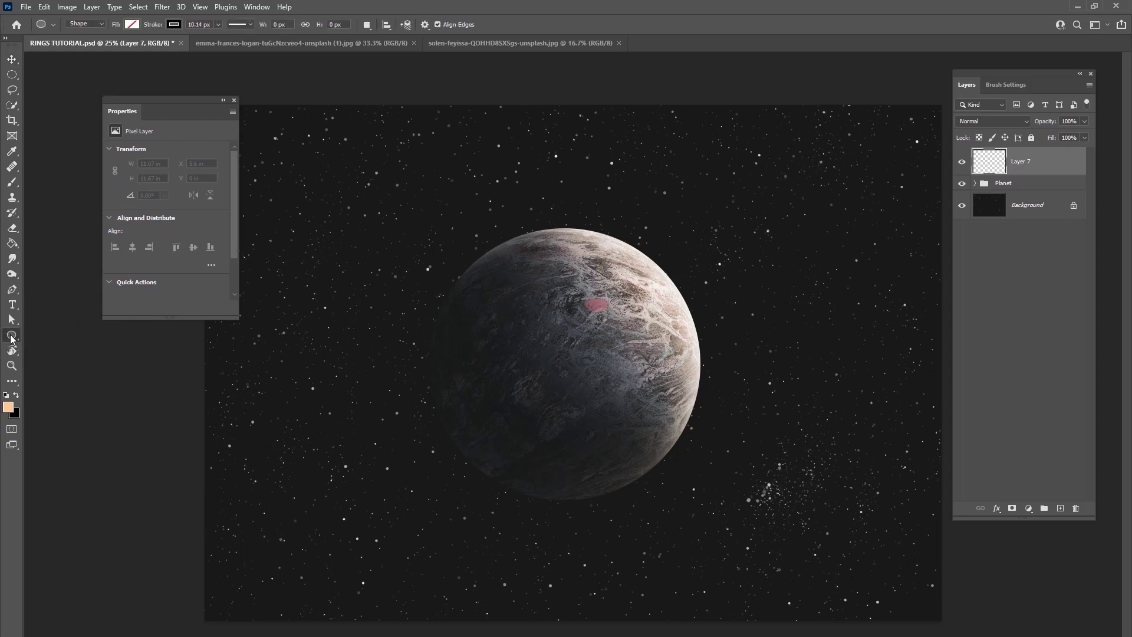
{"action": "right_click", "coordinate": [12, 337]}
{"action": "left_click", "coordinate": [62, 349]}
{"action": "left_click", "coordinate": [172, 24]}
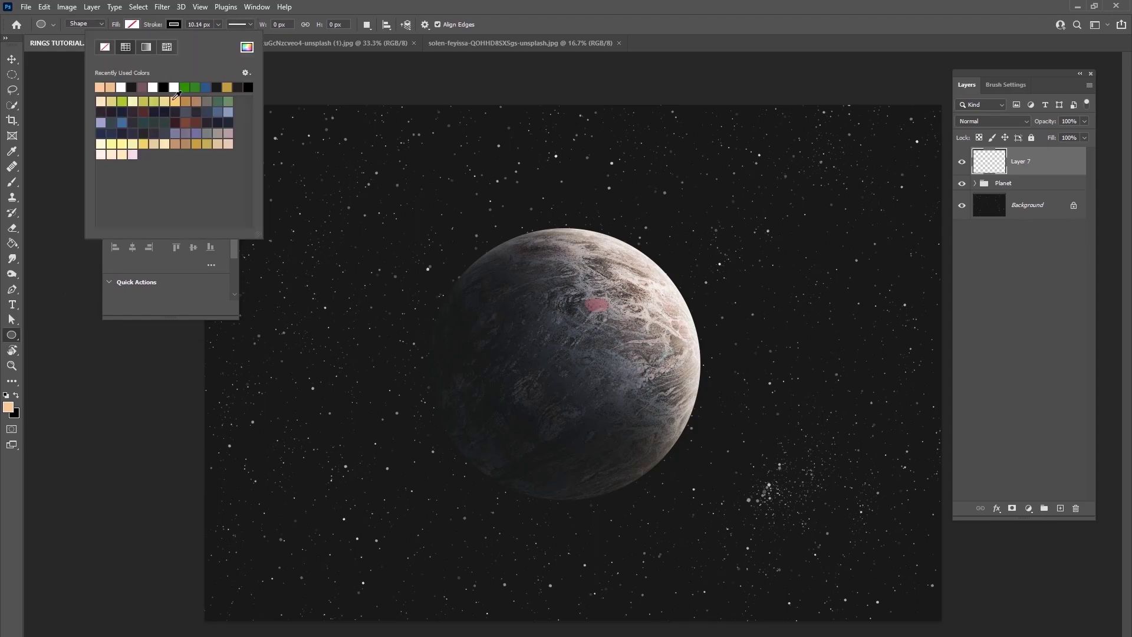
{"action": "left_click", "coordinate": [122, 87]}
{"action": "left_click", "coordinate": [133, 25]}
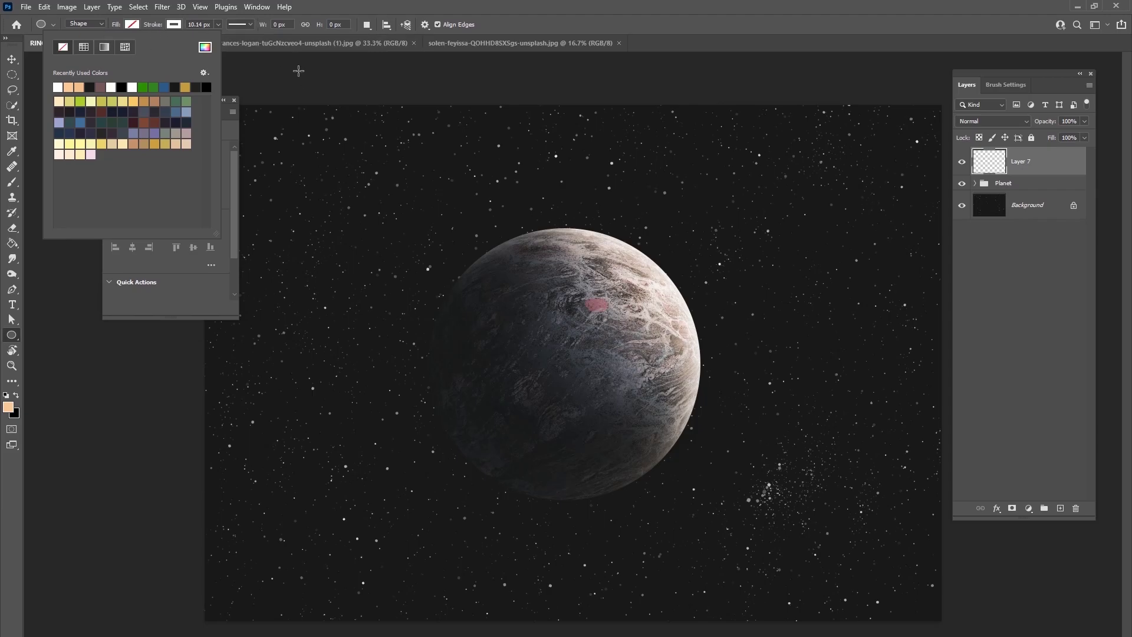
{"action": "left_click", "coordinate": [235, 27]}
{"action": "left_click", "coordinate": [218, 24]}
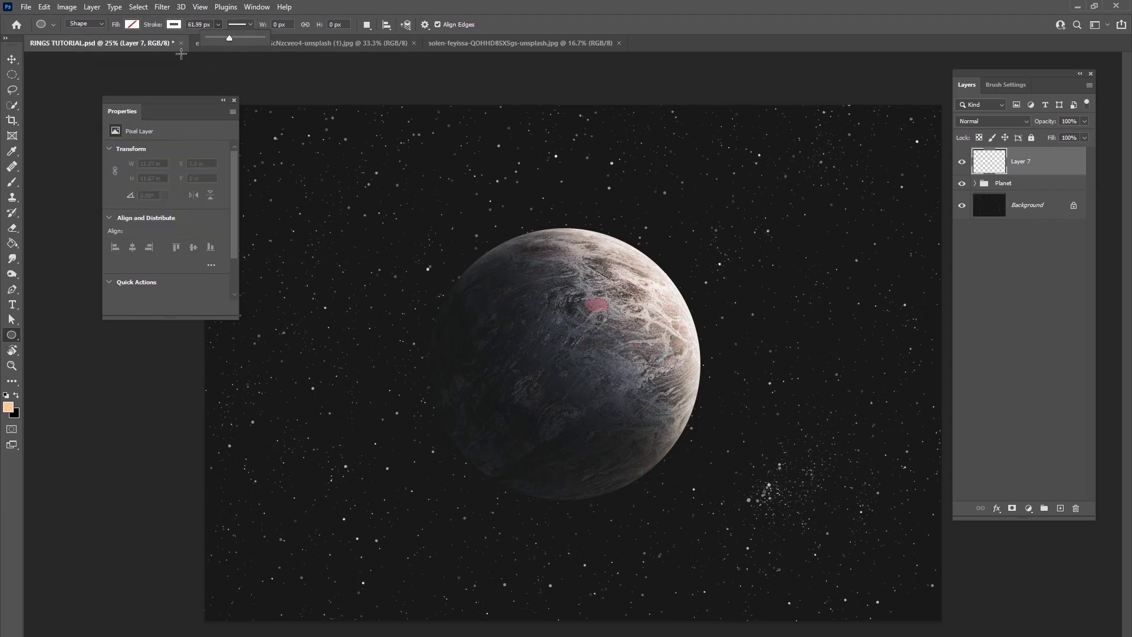
Step: Draw an ellipse about 2476 × 1932 px around the planet and shift it slightly up and to the right
{"action": "mouse_move", "coordinate": [418, 231]}
{"action": "left_mouse_down"}
{"action": "mouse_move", "coordinate": [789, 407]}
{"action": "mouse_move", "coordinate": [781, 515]}
{"action": "left_mouse_up"}
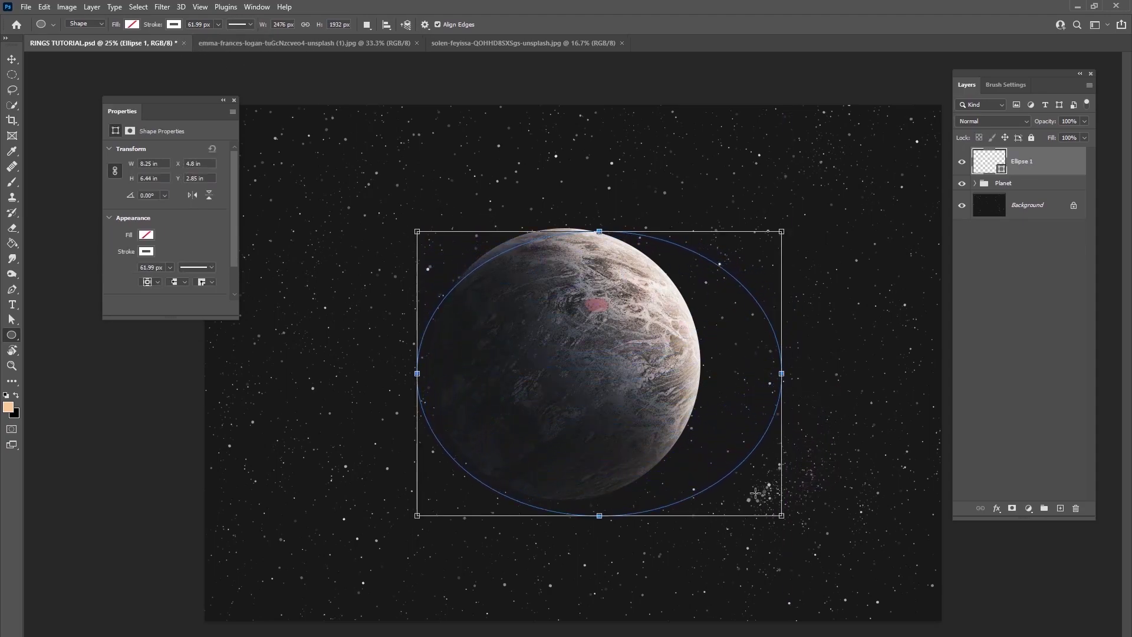
{"action": "left_click", "coordinate": [18, 58]}
{"action": "left_click_drag", "start_coordinate": [596, 384], "coordinate": [613, 367]}
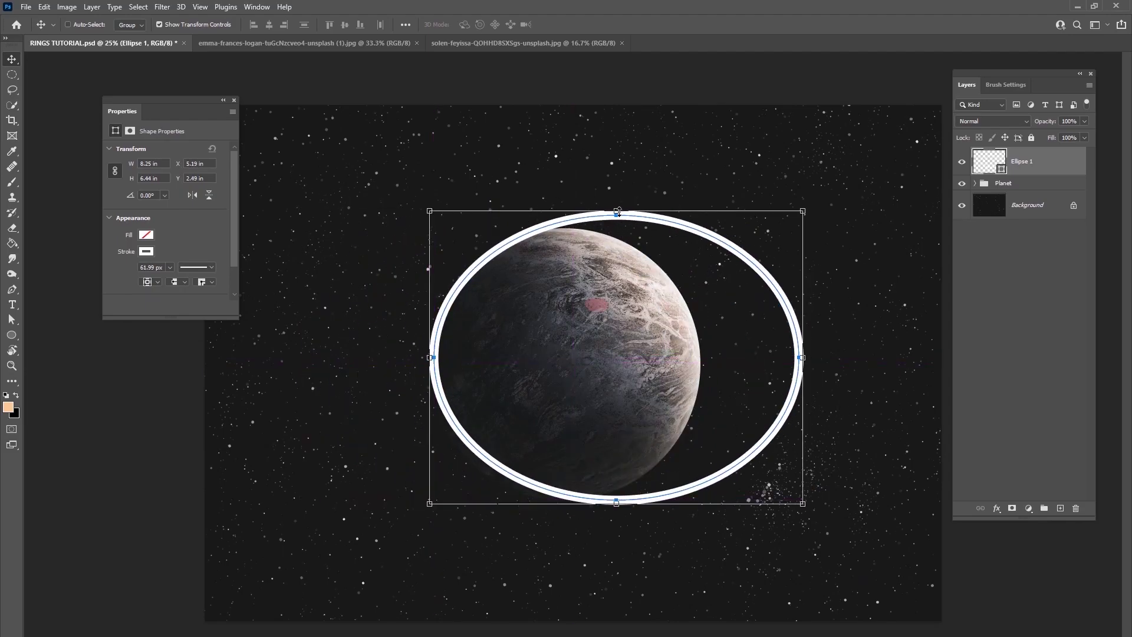
Step: Rasterize the Ellipse 1 layer and move the ring up and left over the planet
{"action": "right_click", "coordinate": [1014, 164]}
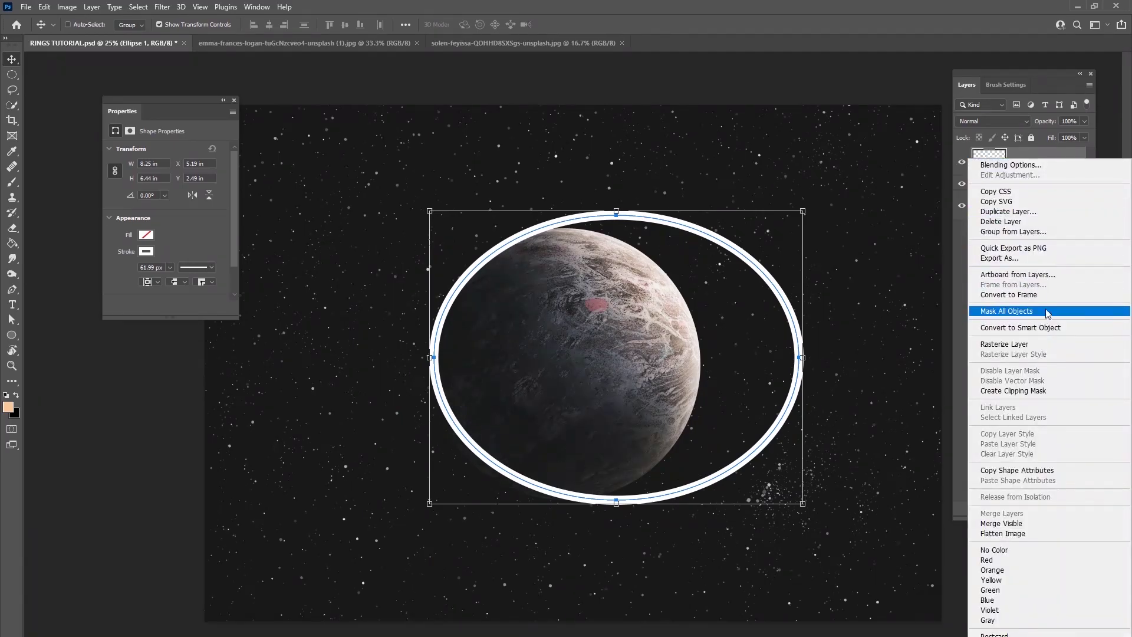
{"action": "left_click", "coordinate": [1040, 345]}
{"action": "left_click_drag", "start_coordinate": [570, 342], "coordinate": [498, 320]}
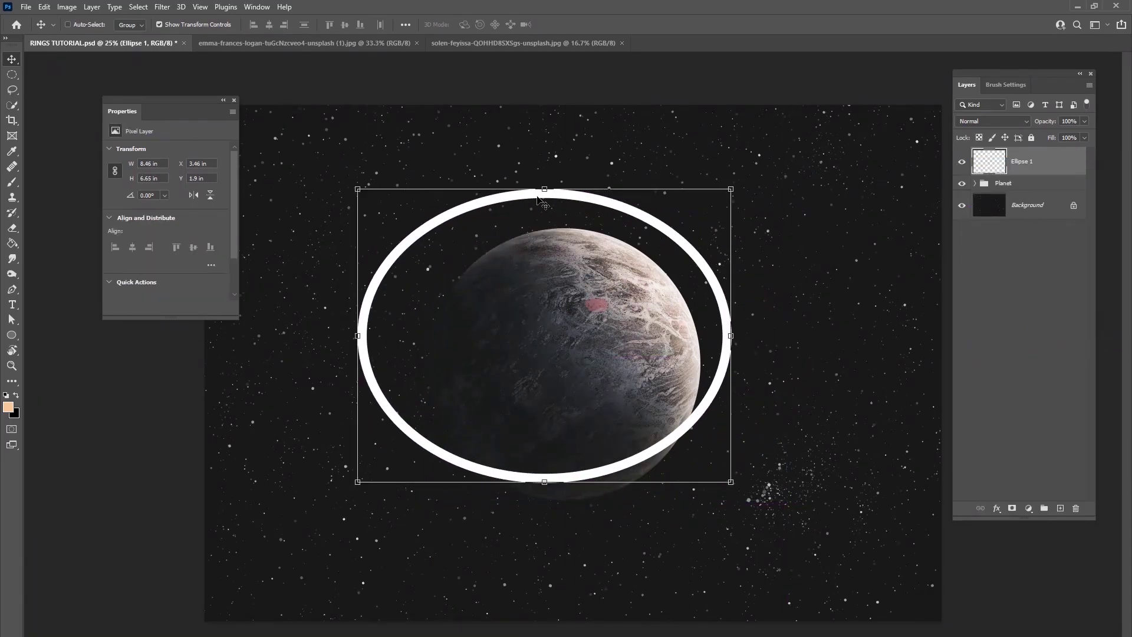
Step: Flatten, widen and tilt the ring upward to the right around the planet, to about 12.41 × 5.13 in overall
{"action": "left_click_drag", "start_coordinate": [544, 188], "coordinate": [544, 313]}
{"action": "left_click_drag", "start_coordinate": [637, 387], "coordinate": [663, 356]}
{"action": "left_click_drag", "start_coordinate": [745, 371], "coordinate": [859, 371]}
{"action": "left_click_drag", "start_coordinate": [925, 295], "coordinate": [922, 245]}
{"action": "left_click_drag", "start_coordinate": [821, 330], "coordinate": [851, 267]}
{"action": "left_click_drag", "start_coordinate": [806, 299], "coordinate": [786, 300]}
{"action": "left_click", "coordinate": [583, 25]}
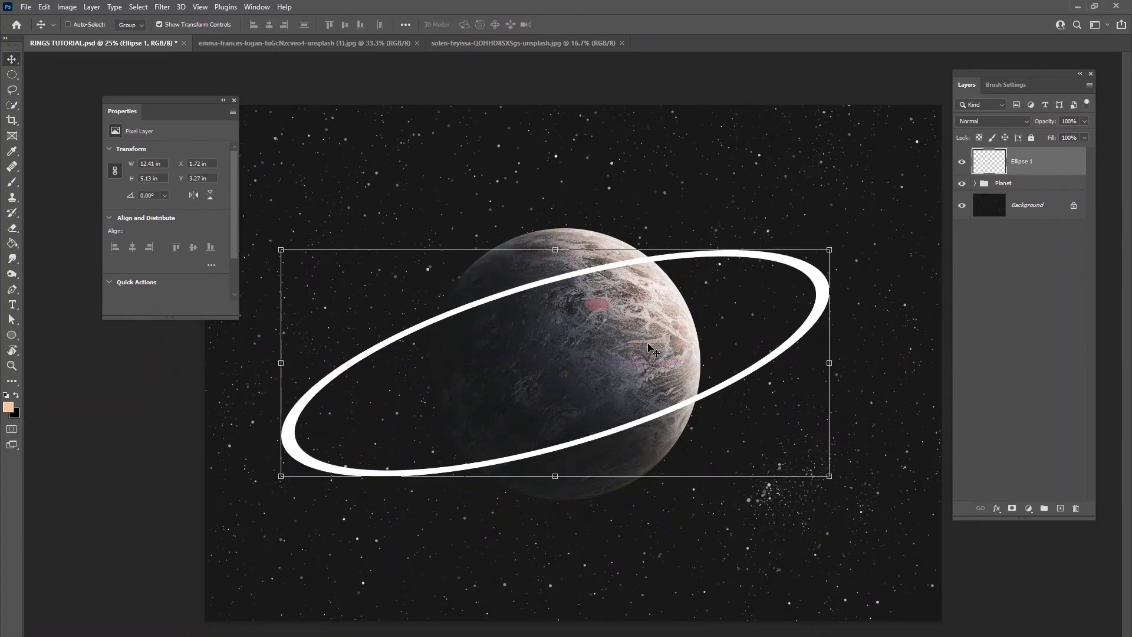
Step: Stretch the tilted ring to about 13.46 × 5.29 in and reposition it across the planet
{"action": "left_click_drag", "start_coordinate": [832, 358], "coordinate": [875, 358]}
{"action": "left_click_drag", "start_coordinate": [577, 238], "coordinate": [578, 243]}
{"action": "left_click_drag", "start_coordinate": [649, 285], "coordinate": [650, 339]}
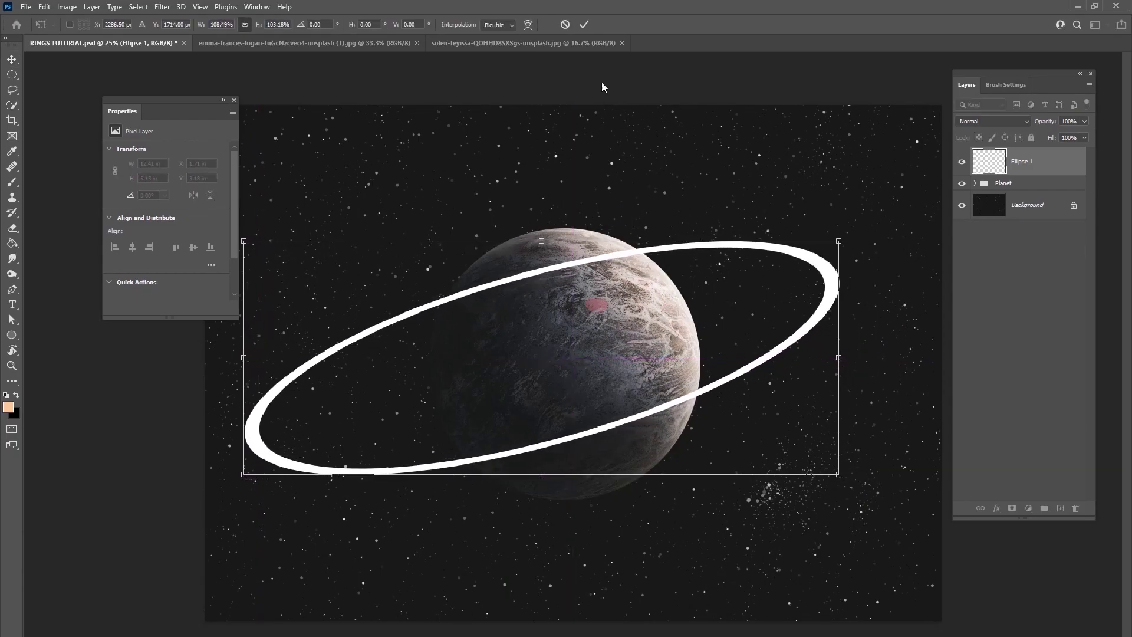
{"action": "left_click", "coordinate": [583, 24]}
Step: Add a layer mask to the Ellipse 1 ring and load the planet's outline from Layer 1 as a selection
{"action": "left_click", "coordinate": [975, 184]}
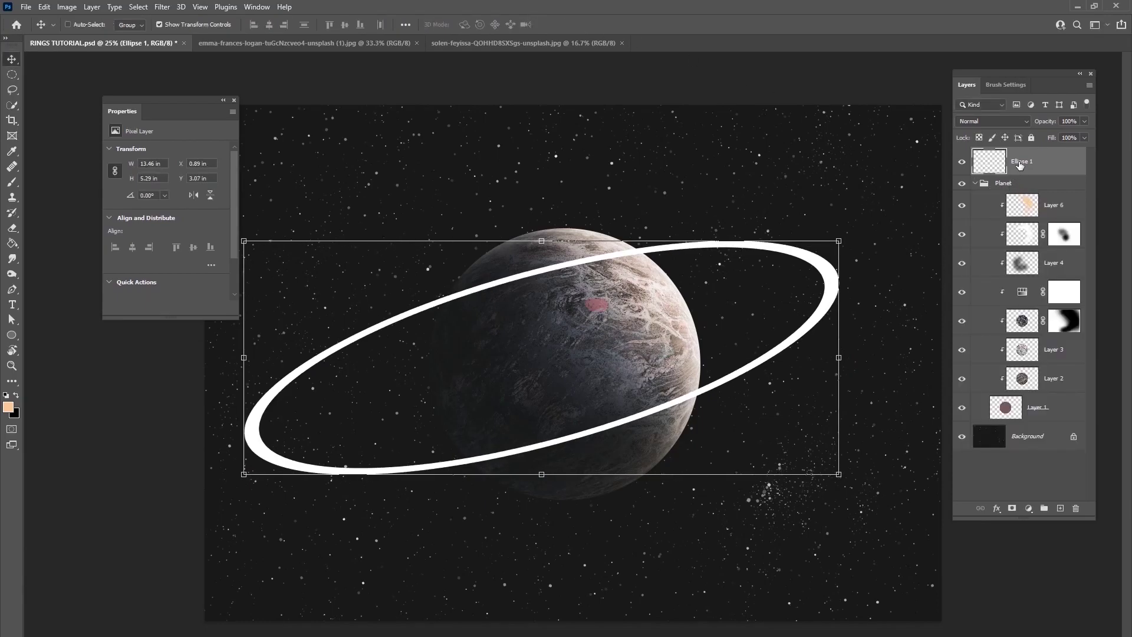
{"action": "left_click", "coordinate": [1012, 508]}
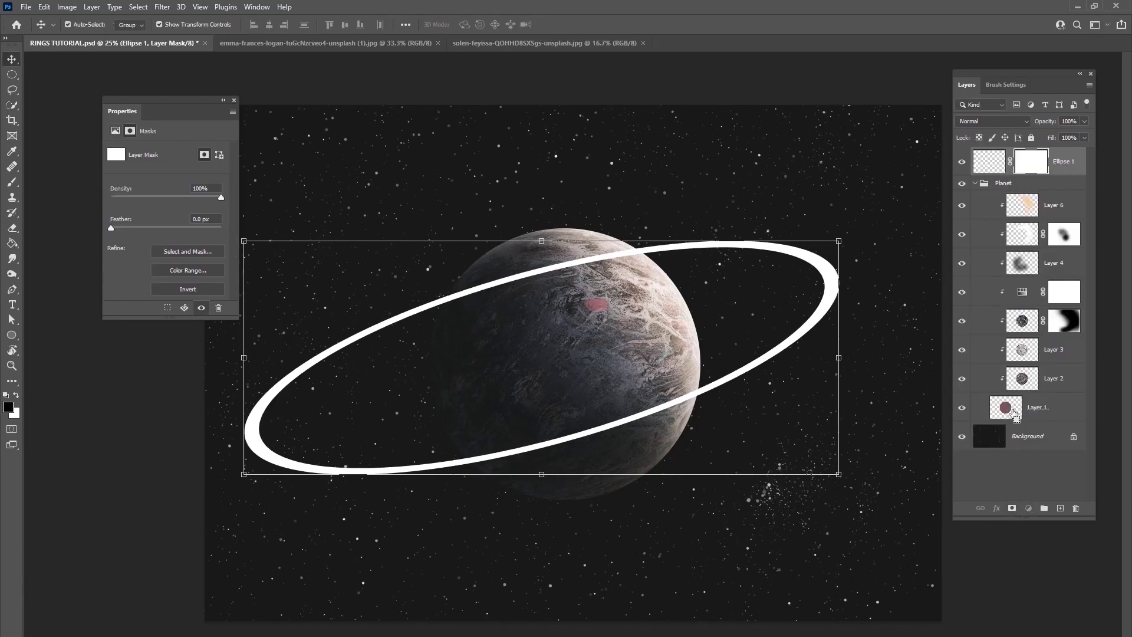
{"action": "left_click", "coordinate": [1008, 409], "text": "ctrl"}
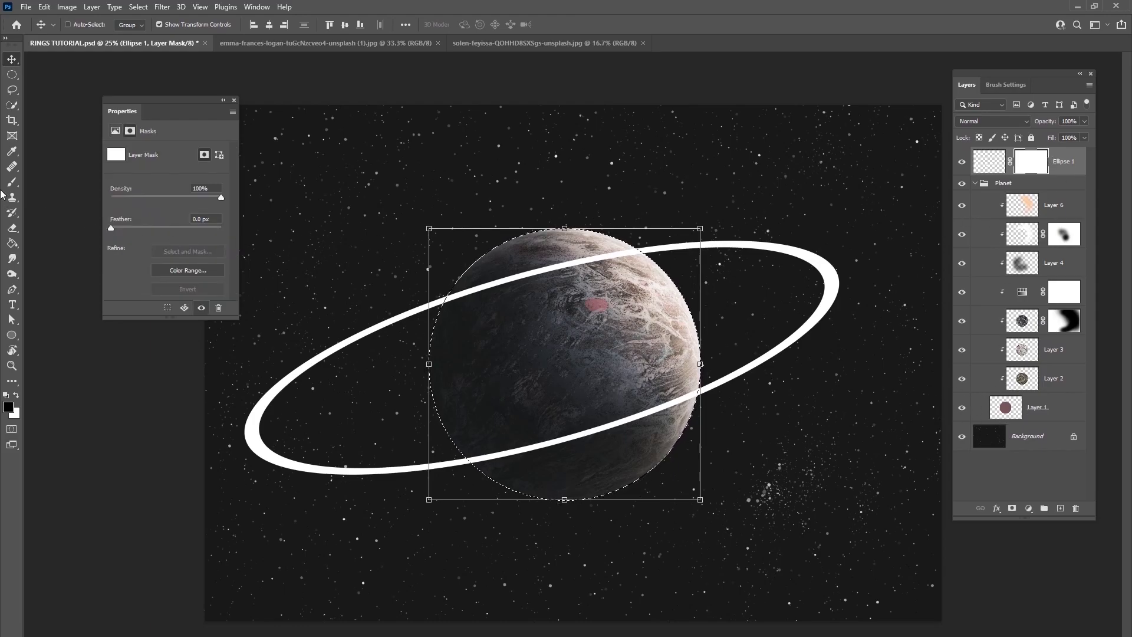
Step: Mask out the ring's rear arc inside the planet selection with a black brush at 100% flow, and deselect
{"action": "key", "text": "b"}
{"action": "left_click", "coordinate": [346, 25]}
{"action": "left_click_drag", "start_coordinate": [349, 38], "coordinate": [402, 37]}
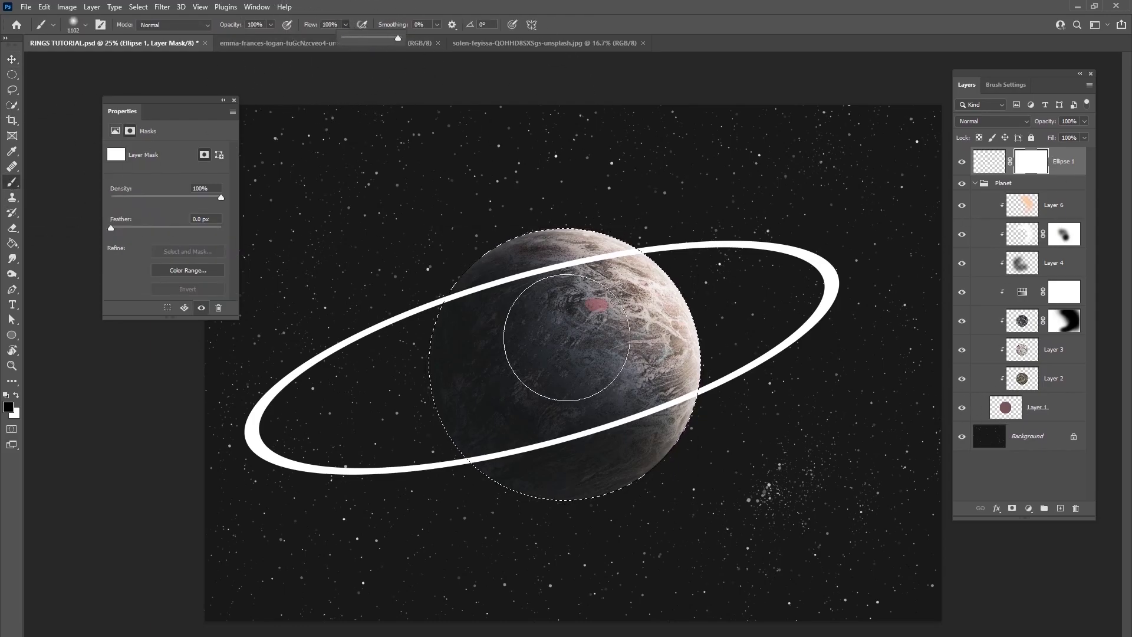
{"action": "left_click", "coordinate": [499, 295]}
{"action": "mouse_move", "coordinate": [498, 295]}
{"action": "left_mouse_down"}
{"action": "mouse_move", "coordinate": [608, 238]}
{"action": "mouse_move", "coordinate": [496, 260]}
{"action": "mouse_move", "coordinate": [436, 295]}
{"action": "mouse_move", "coordinate": [478, 297]}
{"action": "mouse_move", "coordinate": [566, 223]}
{"action": "left_mouse_up"}
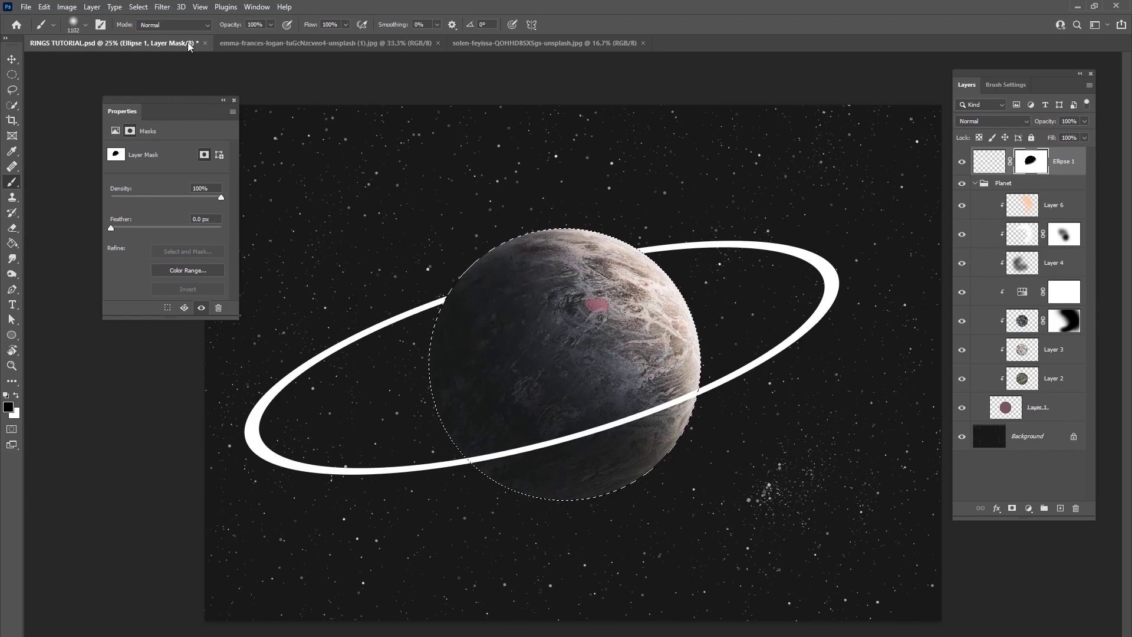
{"action": "left_click", "coordinate": [138, 6]}
{"action": "left_click", "coordinate": [155, 34]}
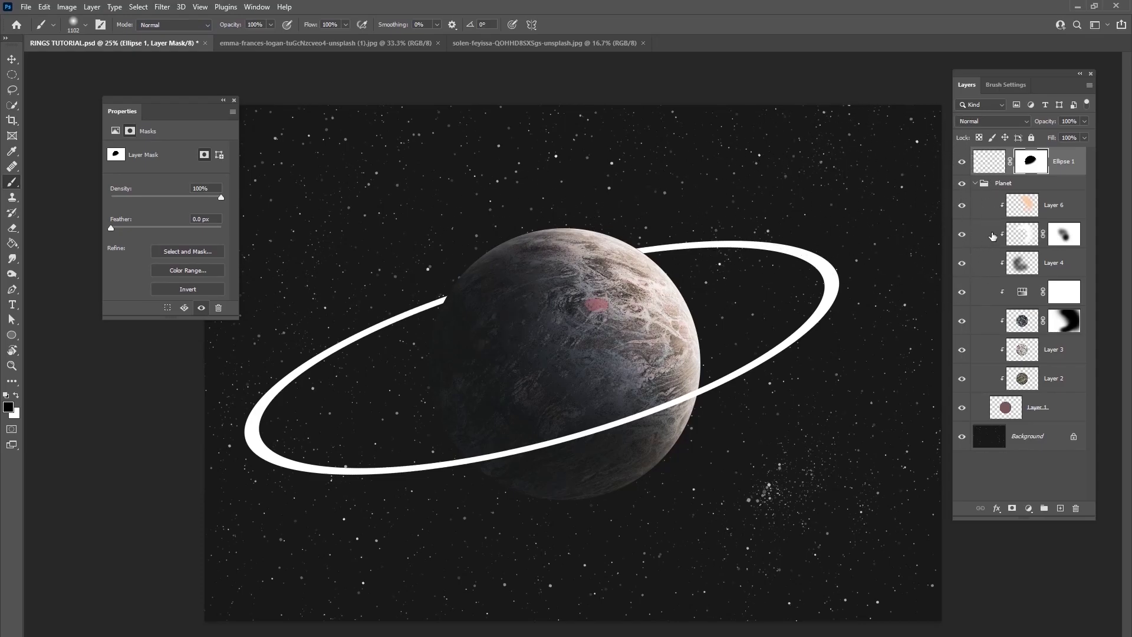
Step: Unlink the ring from its mask, then flatten, tilt and reposition it around the planet to about 13.22 × 4.26 in
{"action": "left_click", "coordinate": [999, 170]}
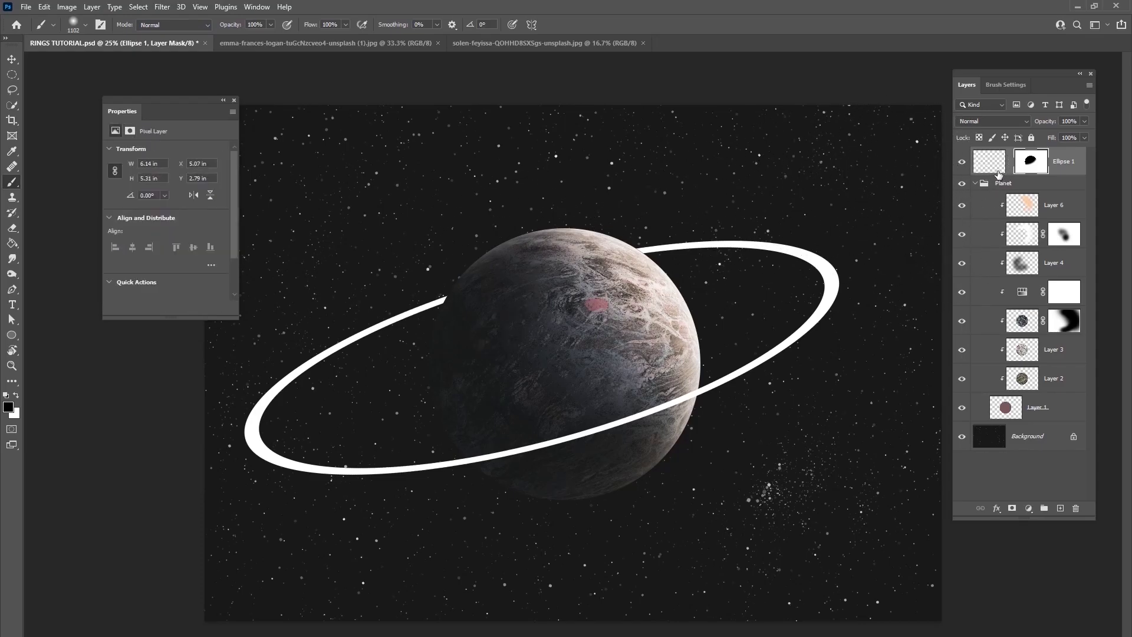
{"action": "key", "text": "v"}
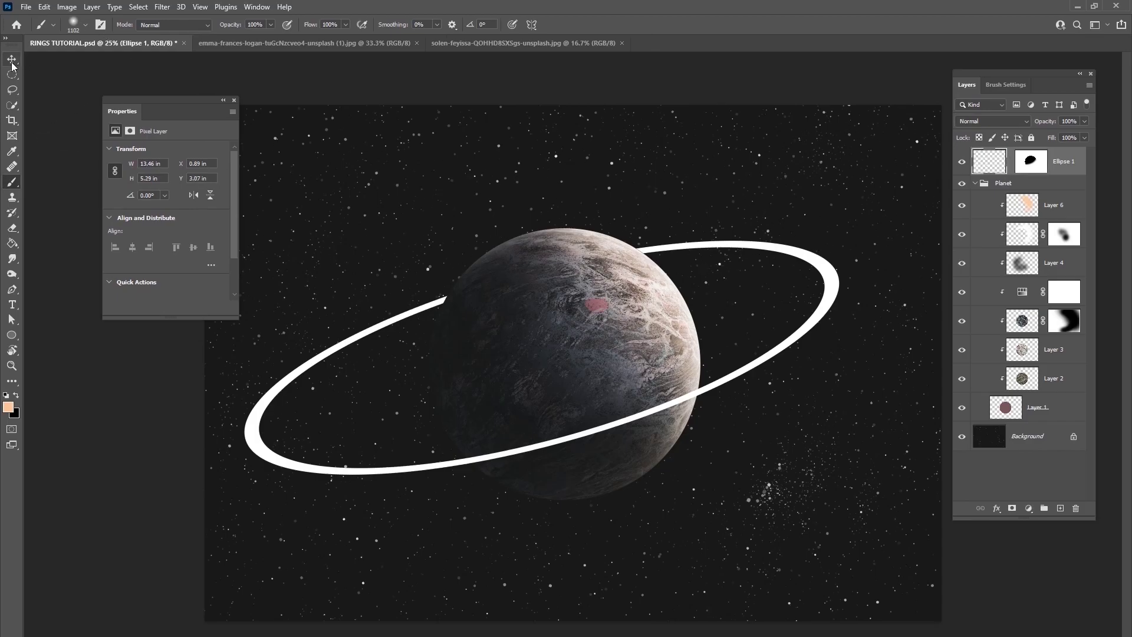
{"action": "left_click_drag", "start_coordinate": [538, 242], "coordinate": [541, 312]}
{"action": "left_click_drag", "start_coordinate": [591, 341], "coordinate": [624, 339]}
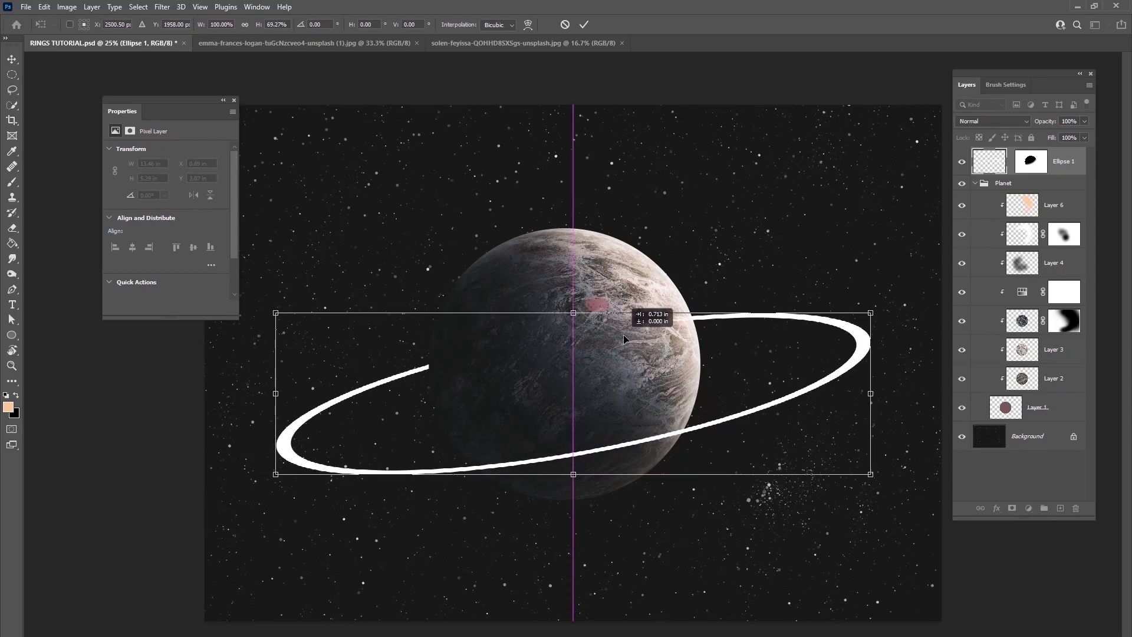
{"action": "left_click_drag", "start_coordinate": [892, 304], "coordinate": [882, 277]}
{"action": "left_click_drag", "start_coordinate": [836, 310], "coordinate": [824, 295]}
{"action": "left_click_drag", "start_coordinate": [593, 277], "coordinate": [581, 289]}
{"action": "left_click_drag", "start_coordinate": [581, 339], "coordinate": [602, 330]}
{"action": "left_click", "coordinate": [584, 25]}
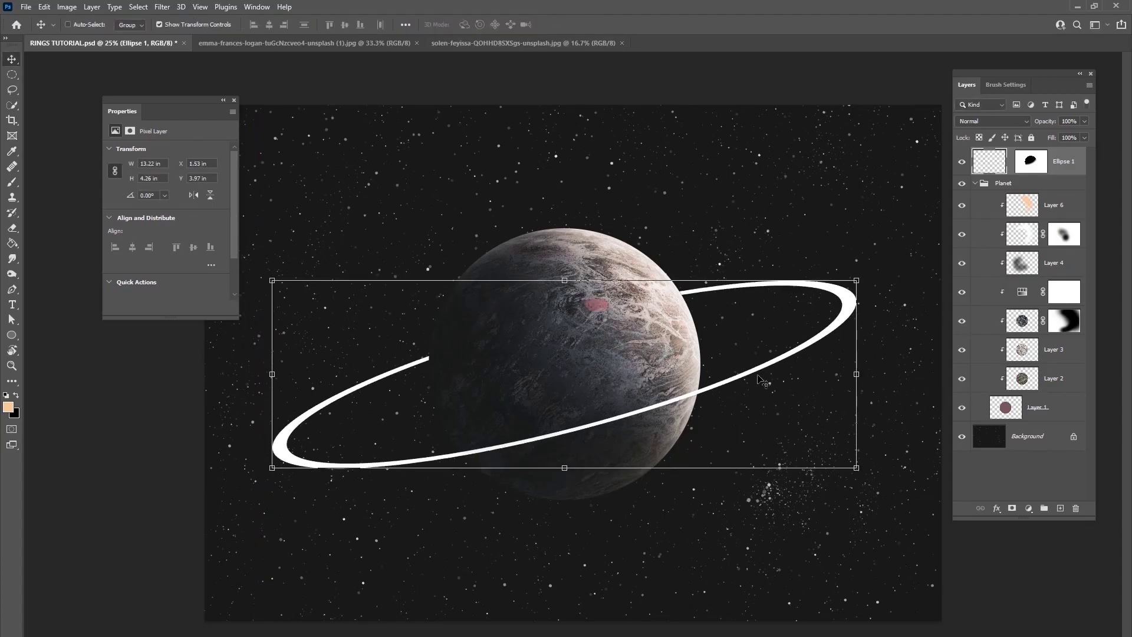
Step: Hide the Ellipse 1 ring and add one empty layer above the Background and another above Ellipse 1
{"action": "left_click", "coordinate": [1037, 437]}
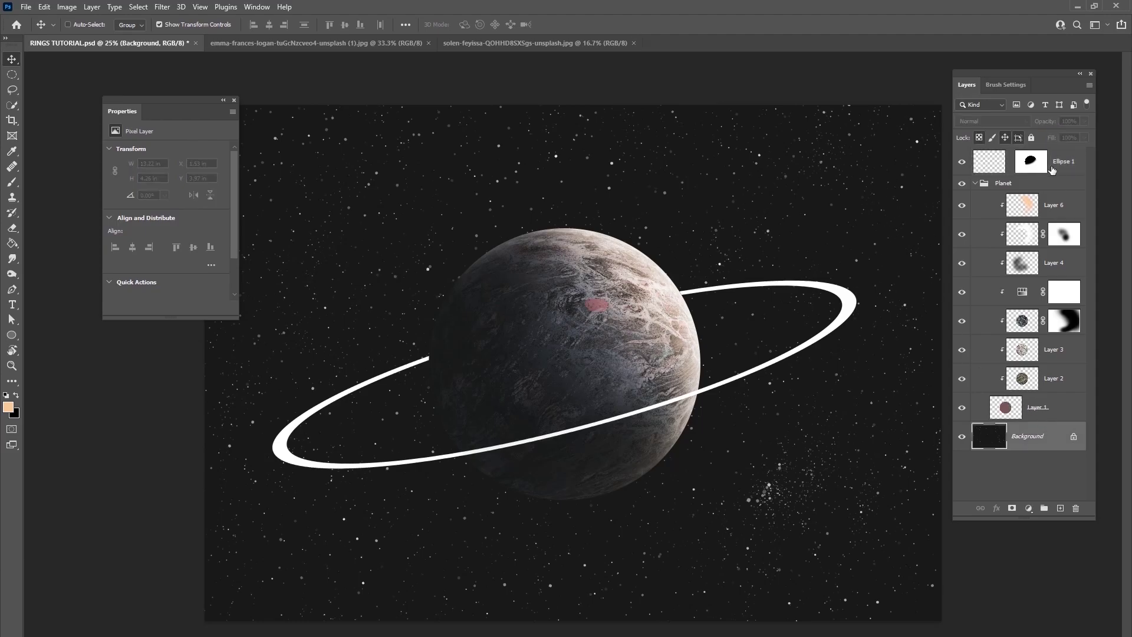
{"action": "left_click", "coordinate": [975, 183]}
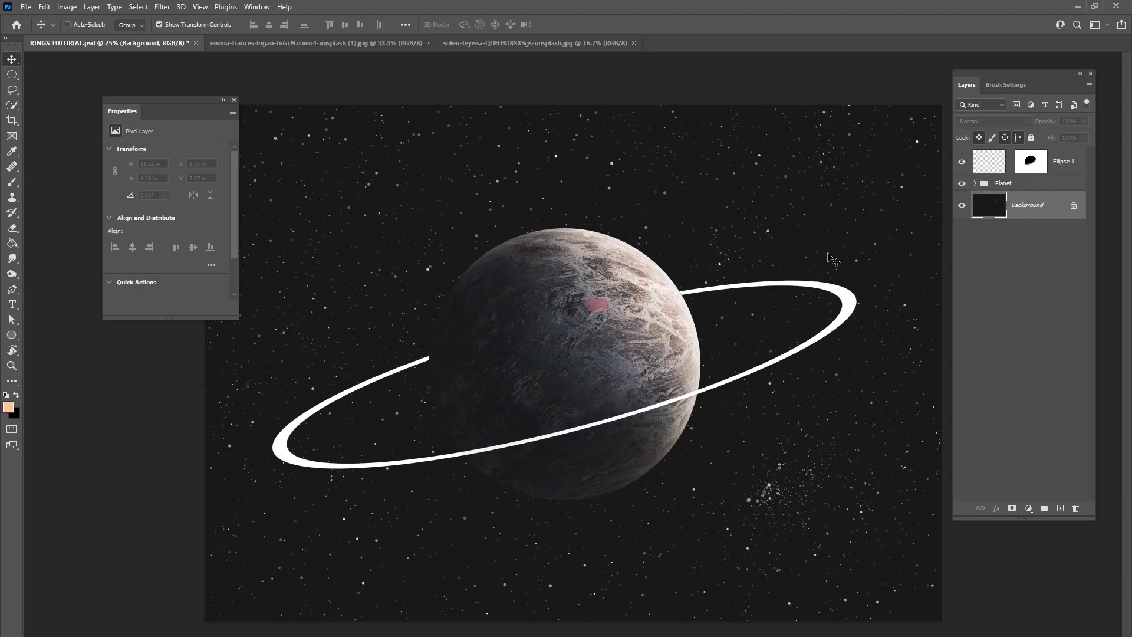
{"action": "left_click", "coordinate": [961, 162]}
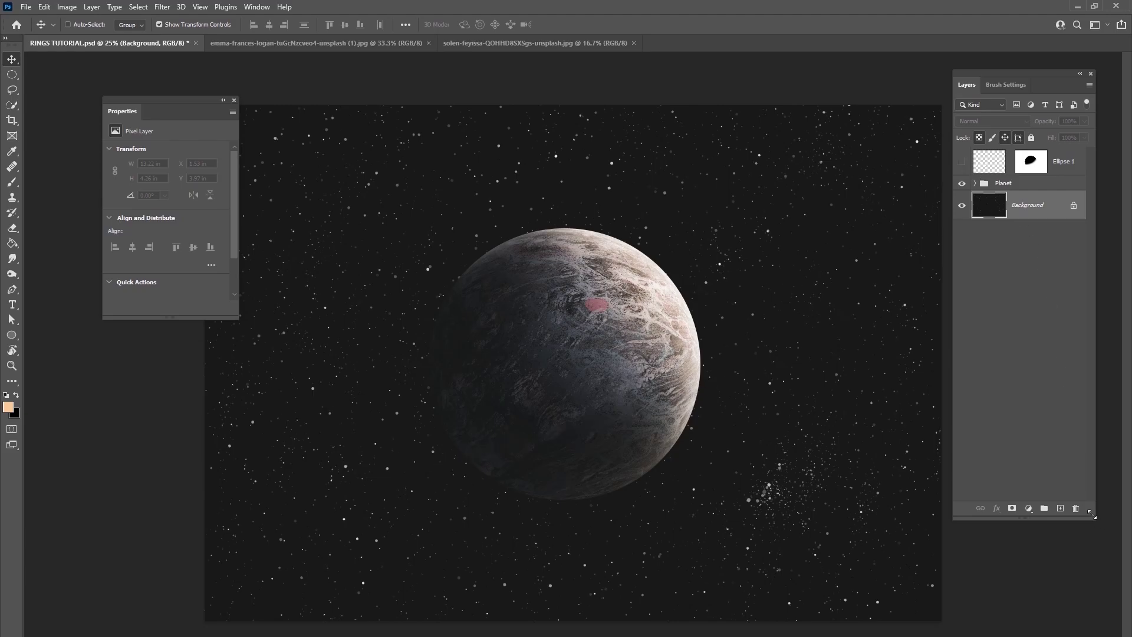
{"action": "left_click", "coordinate": [1058, 508]}
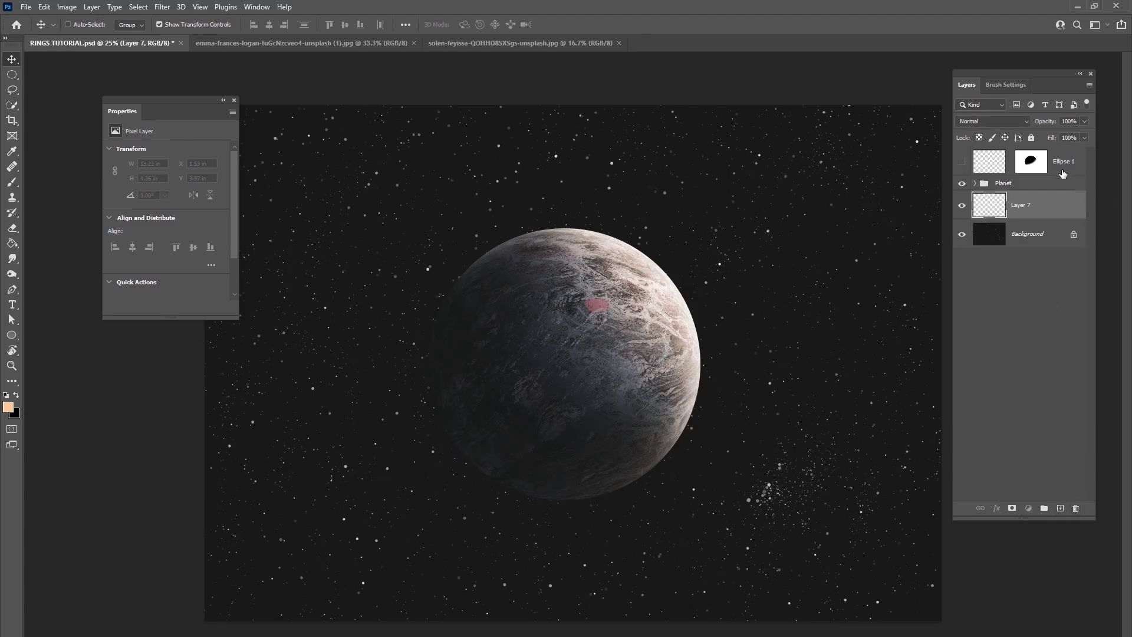
{"action": "left_click", "coordinate": [1063, 171]}
{"action": "left_click", "coordinate": [1059, 508]}
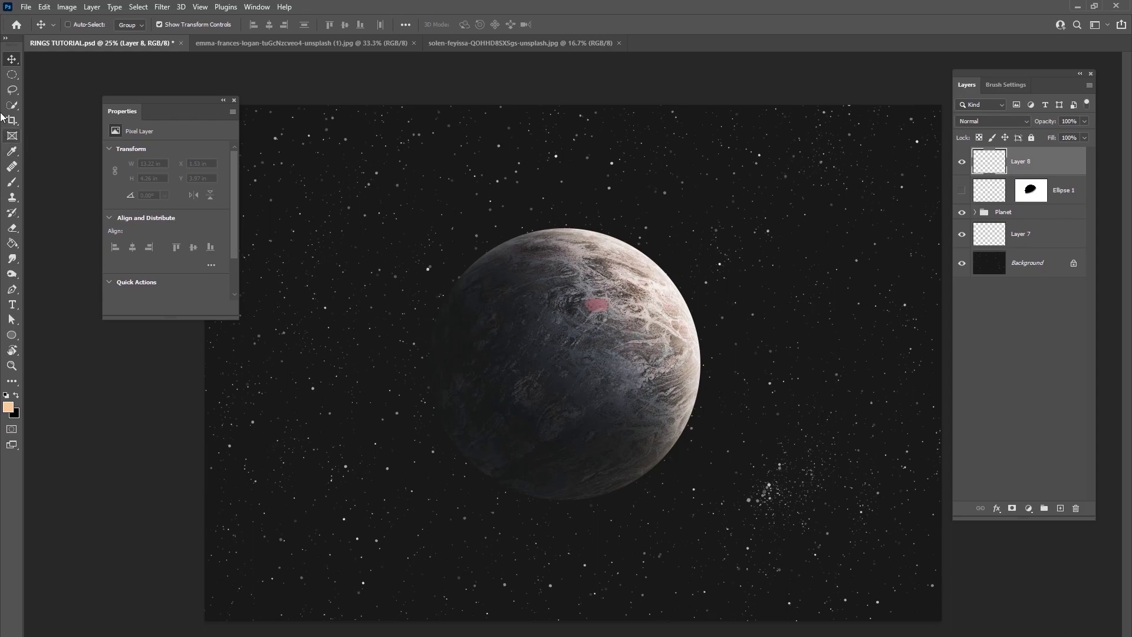
Step: Choose the Ellipse tool and set its stroke colour to black
{"action": "left_click", "coordinate": [12, 335]}
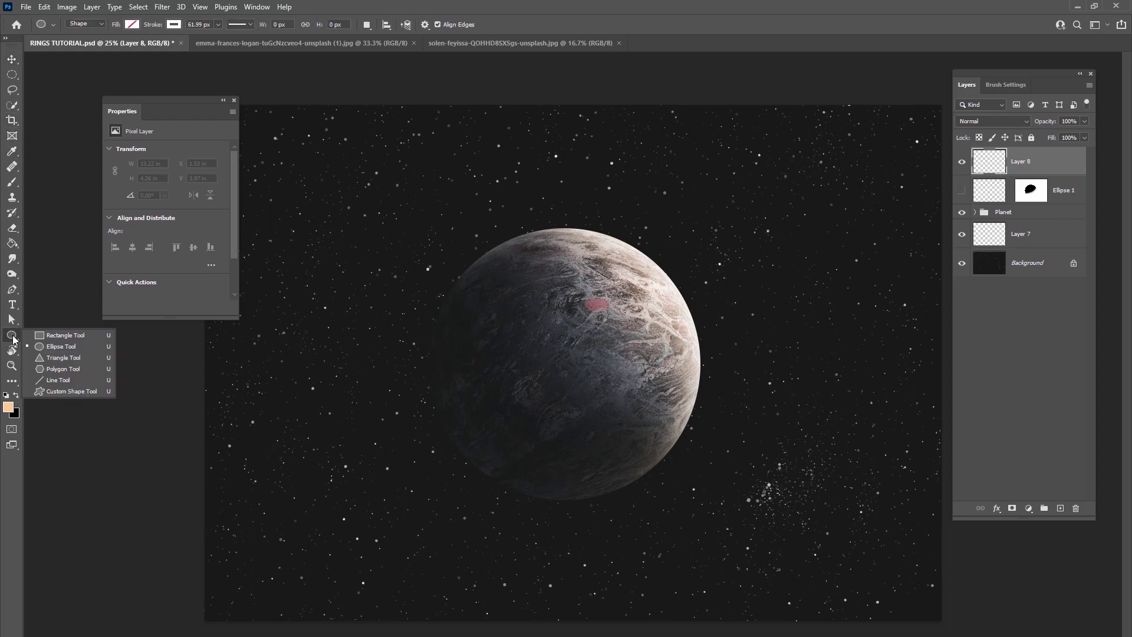
{"action": "left_click", "coordinate": [53, 346]}
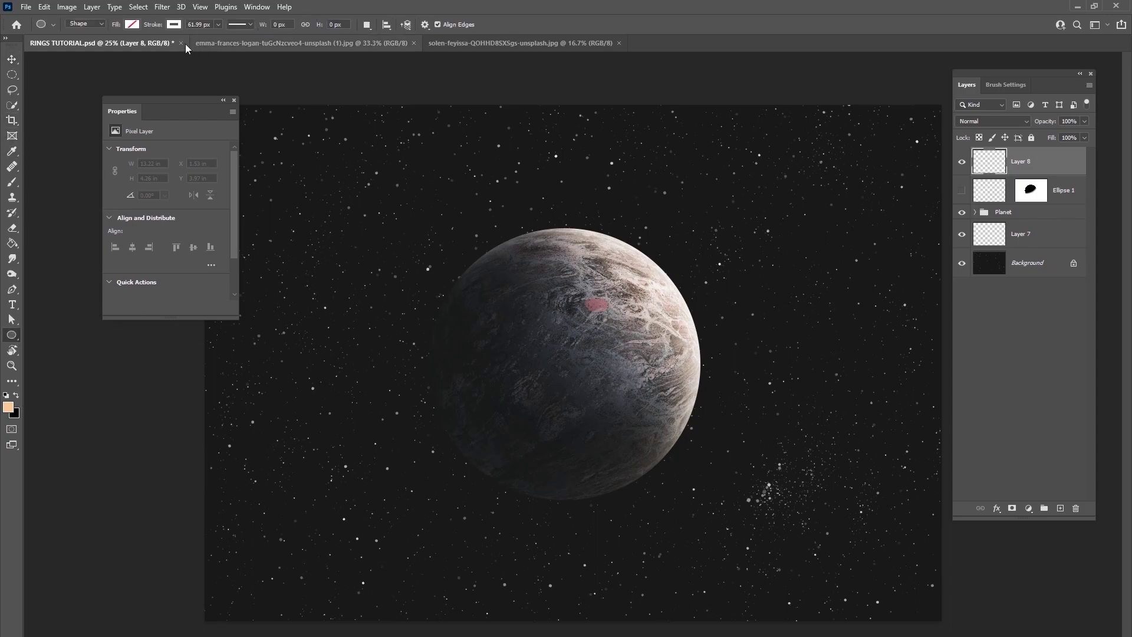
{"action": "left_click", "coordinate": [174, 26]}
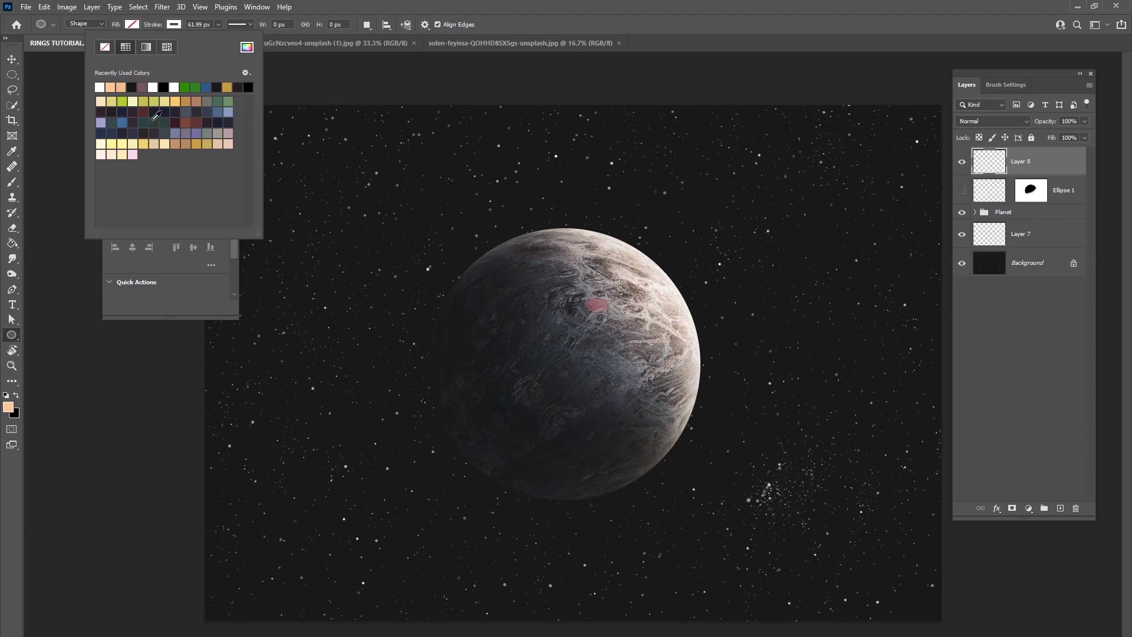
{"action": "left_click", "coordinate": [163, 87]}
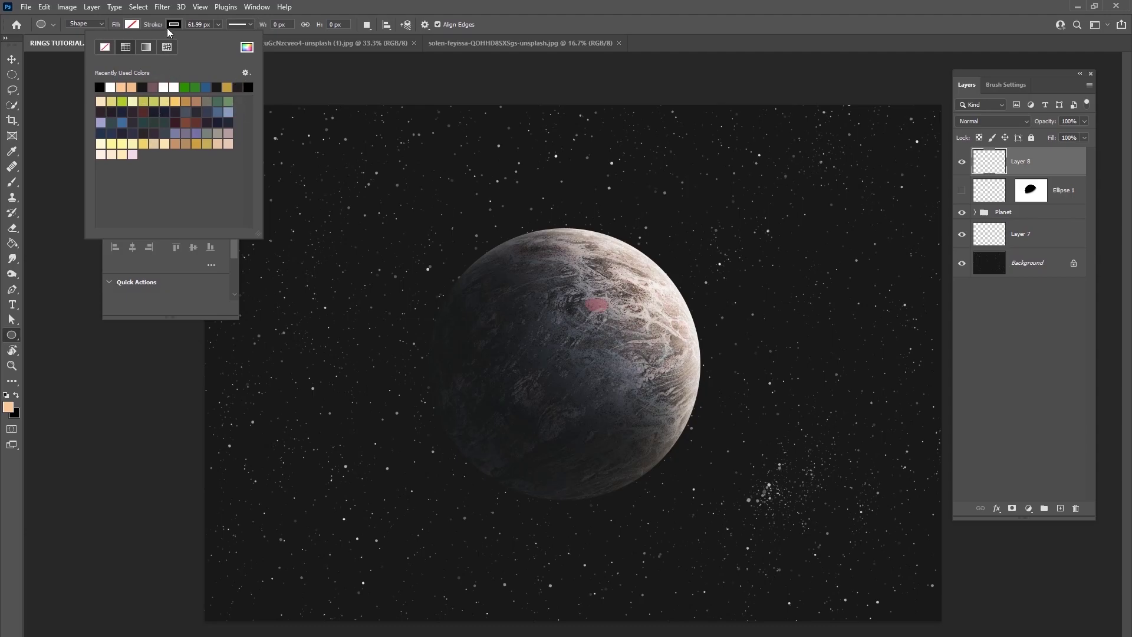
{"action": "left_click", "coordinate": [355, 6]}
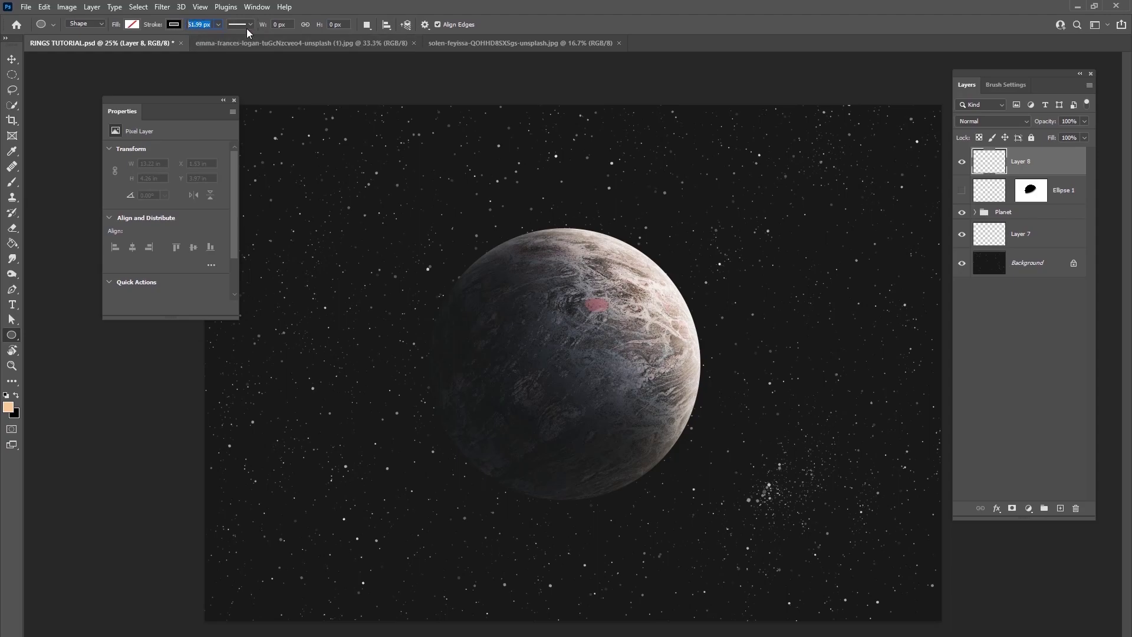
{"action": "type", "text": "5"}
{"action": "left_click", "coordinate": [1022, 260]}
{"action": "left_click_drag", "start_coordinate": [556, 301], "coordinate": [670, 395]}
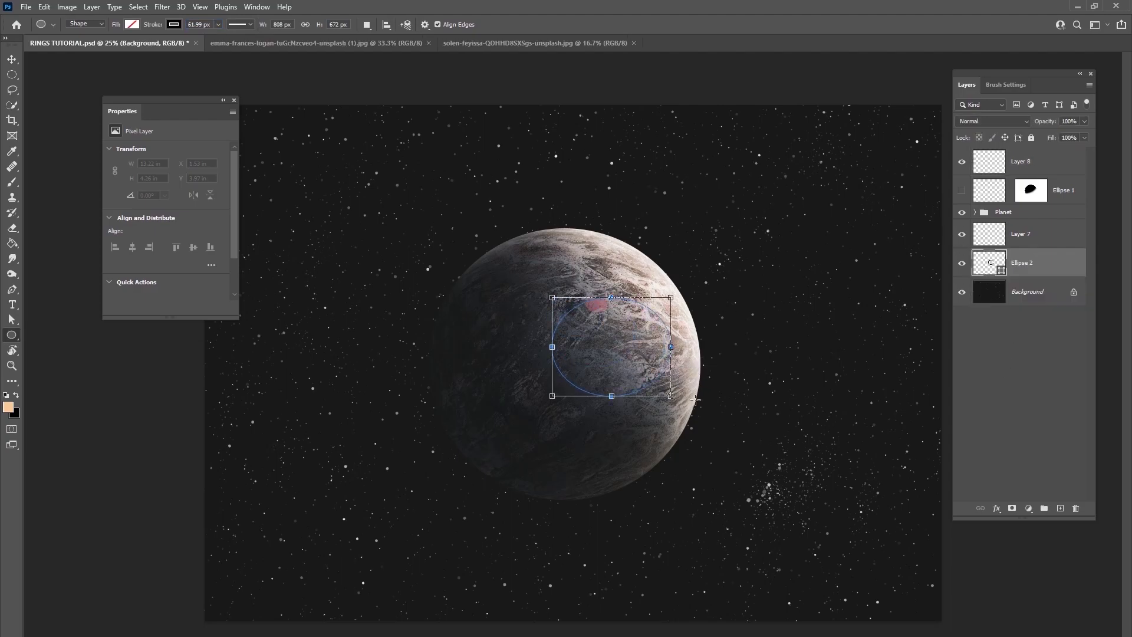
{"action": "key", "text": "ctrl+z"}
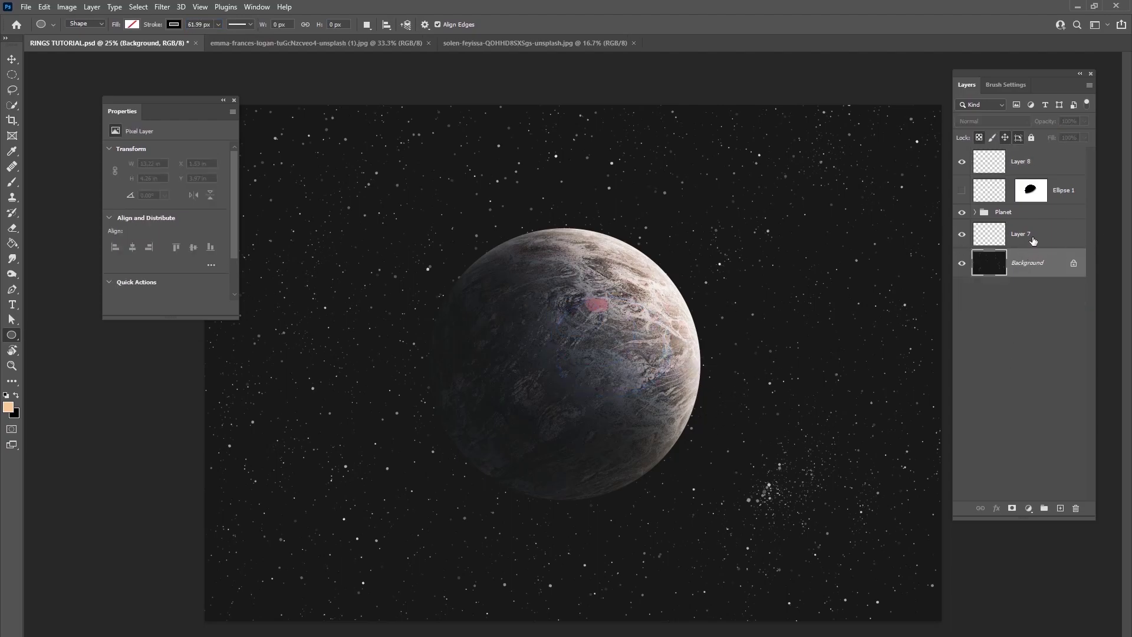
Step: Hide Layer 8, add a new layer above it and set the foreground colour to white (ffffff)
{"action": "left_click", "coordinate": [1045, 172]}
{"action": "left_click", "coordinate": [962, 160]}
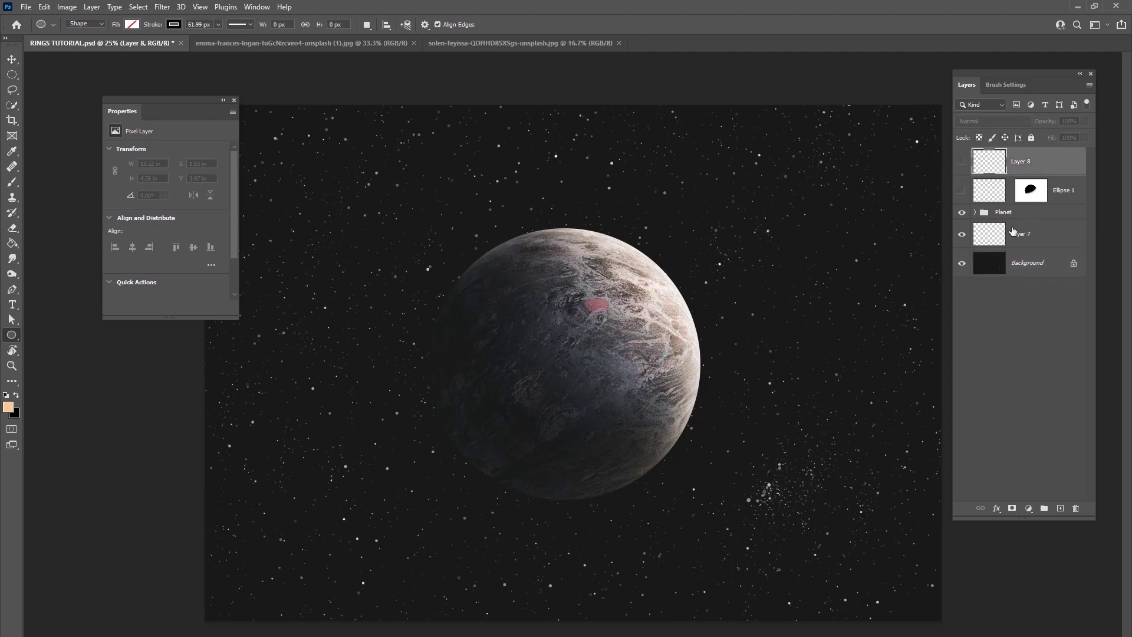
{"action": "left_click", "coordinate": [1060, 507]}
{"action": "left_click_drag", "start_coordinate": [12, 243], "coordinate": [33, 257]}
{"action": "left_click", "coordinate": [59, 243]}
{"action": "left_click", "coordinate": [9, 407]}
{"action": "left_click", "coordinate": [217, 271]}
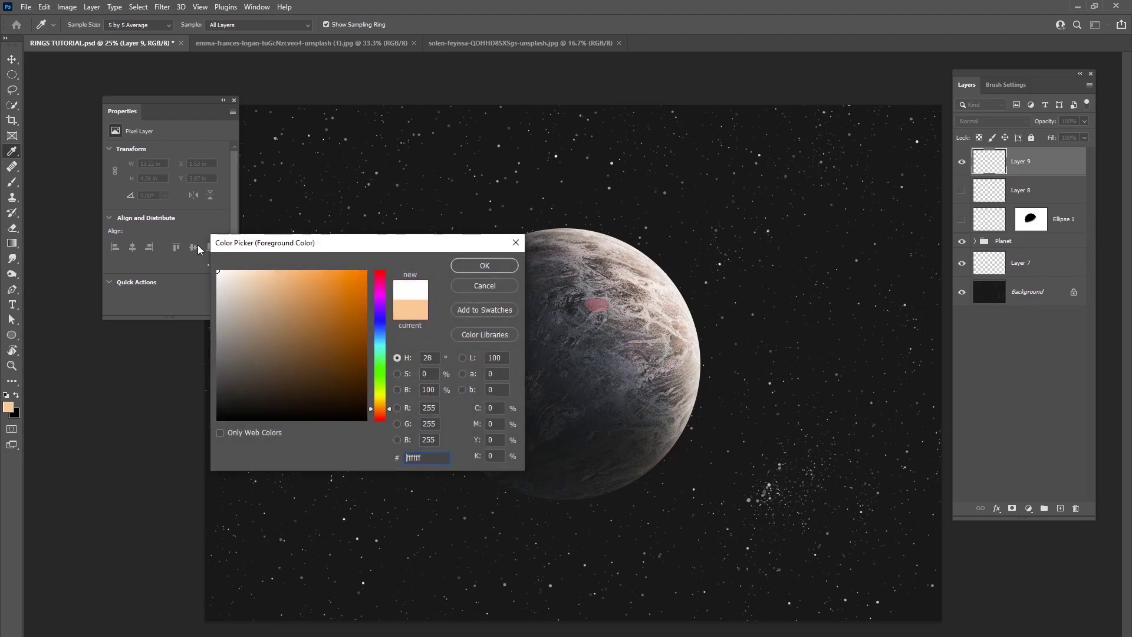
{"action": "left_click", "coordinate": [504, 263]}
Step: Undo the trial gradient and fill Layer 9 with solid white using the Paint Bucket
{"action": "left_click_drag", "start_coordinate": [707, 277], "coordinate": [675, 227]}
{"action": "key", "text": "ctrl+z"}
{"action": "left_click_drag", "start_coordinate": [12, 243], "coordinate": [20, 245]}
{"action": "left_click", "coordinate": [65, 254]}
{"action": "left_click", "coordinate": [279, 248]}
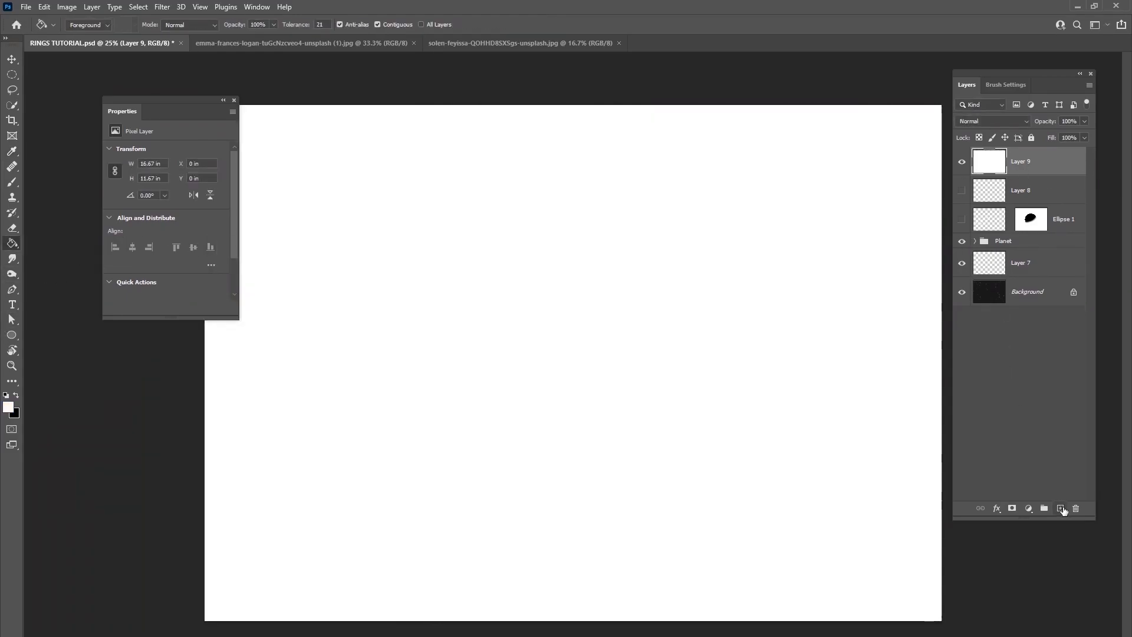
Step: Add a new layer above the white one and try a black-stroked circle about 2200 px across
{"action": "left_click", "coordinate": [1059, 508]}
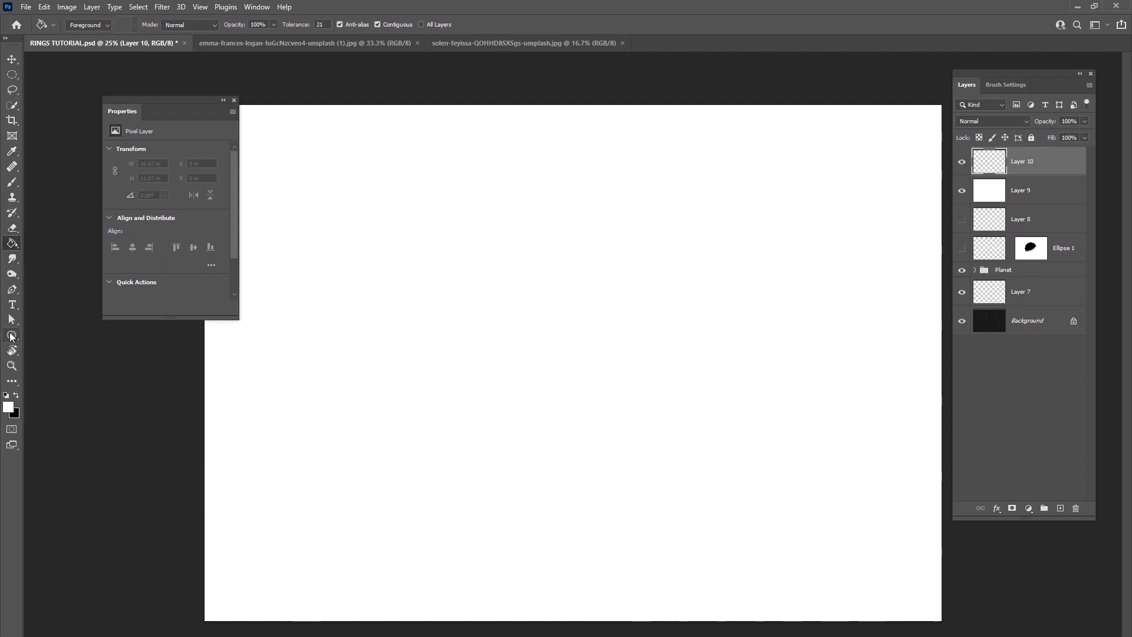
{"action": "left_click_drag", "start_coordinate": [11, 335], "coordinate": [50, 342]}
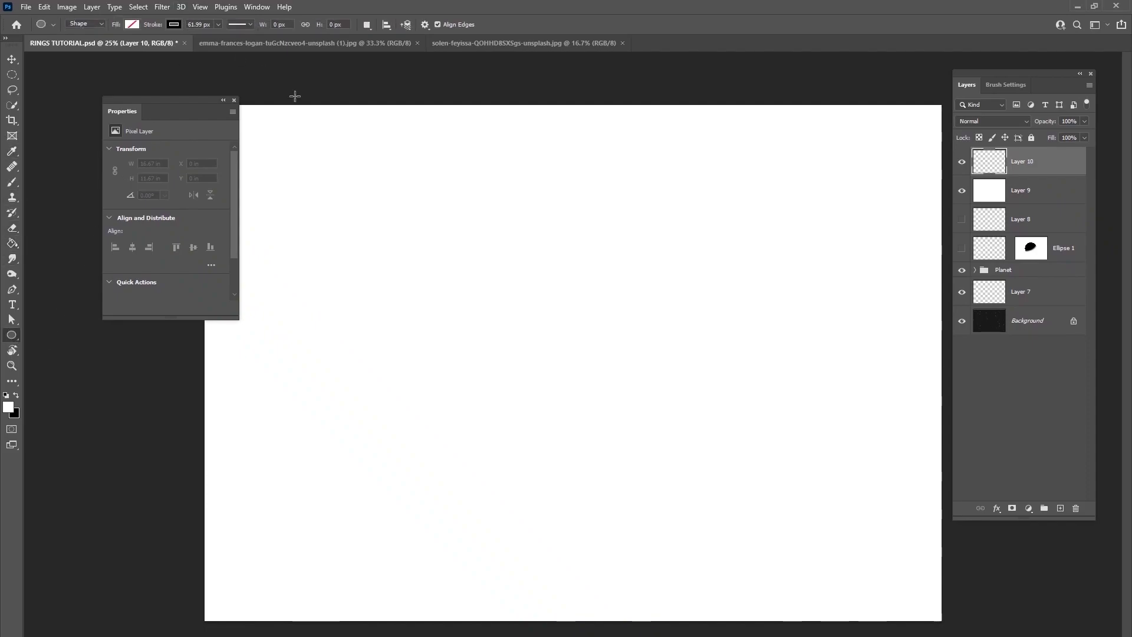
{"action": "left_click_drag", "start_coordinate": [424, 252], "coordinate": [653, 513]}
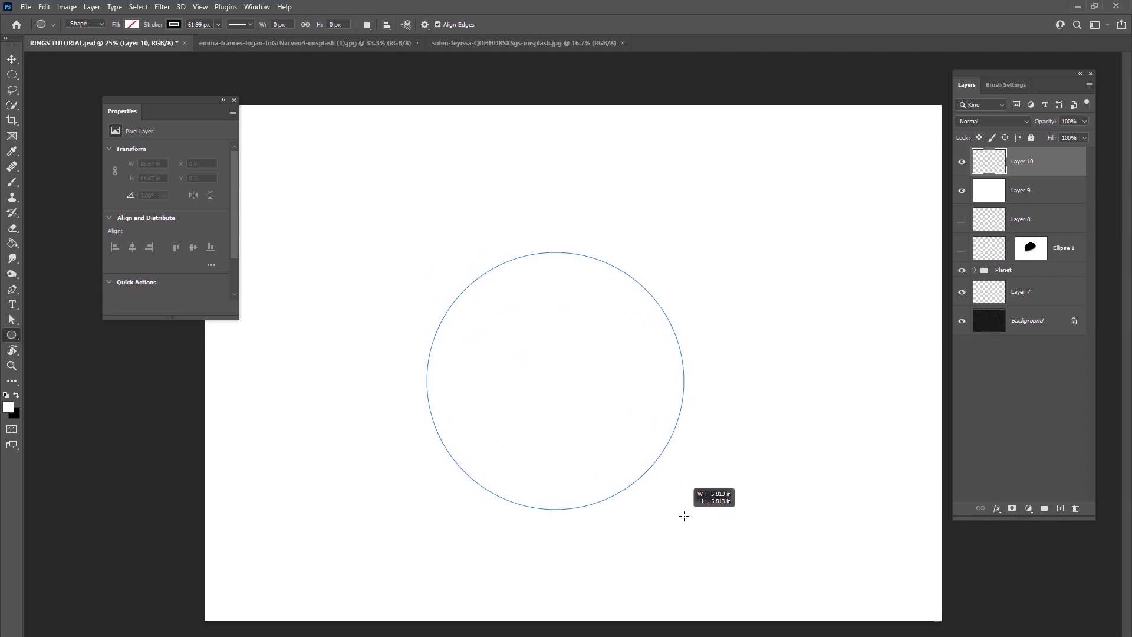
{"action": "left_click_drag", "start_coordinate": [684, 516], "coordinate": [783, 524]}
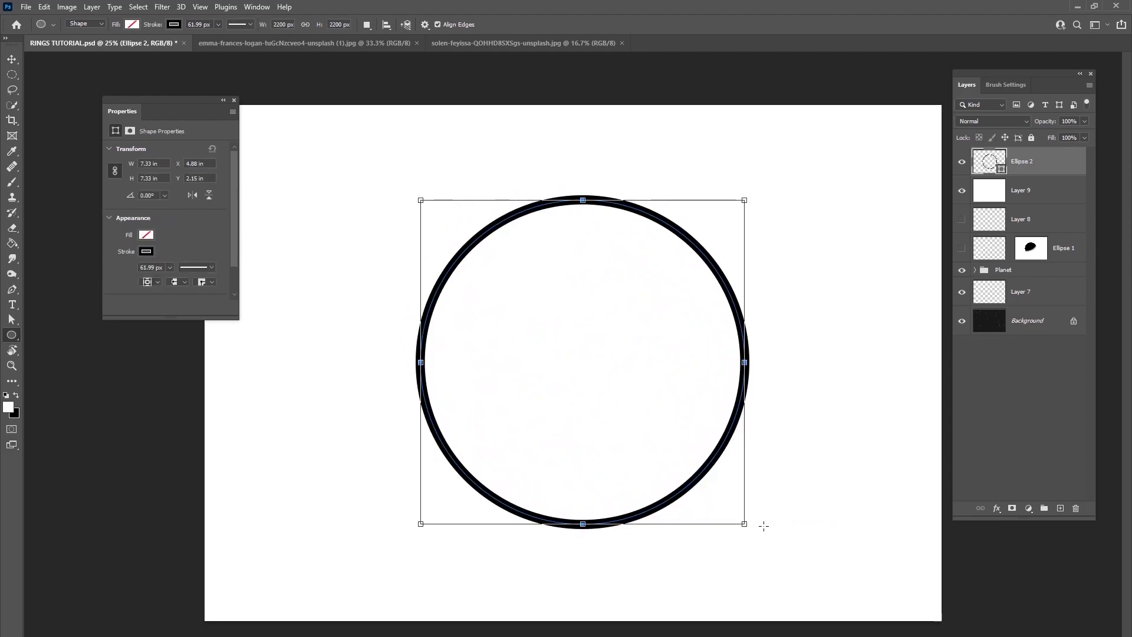
{"action": "key", "text": "ctrl+z"}
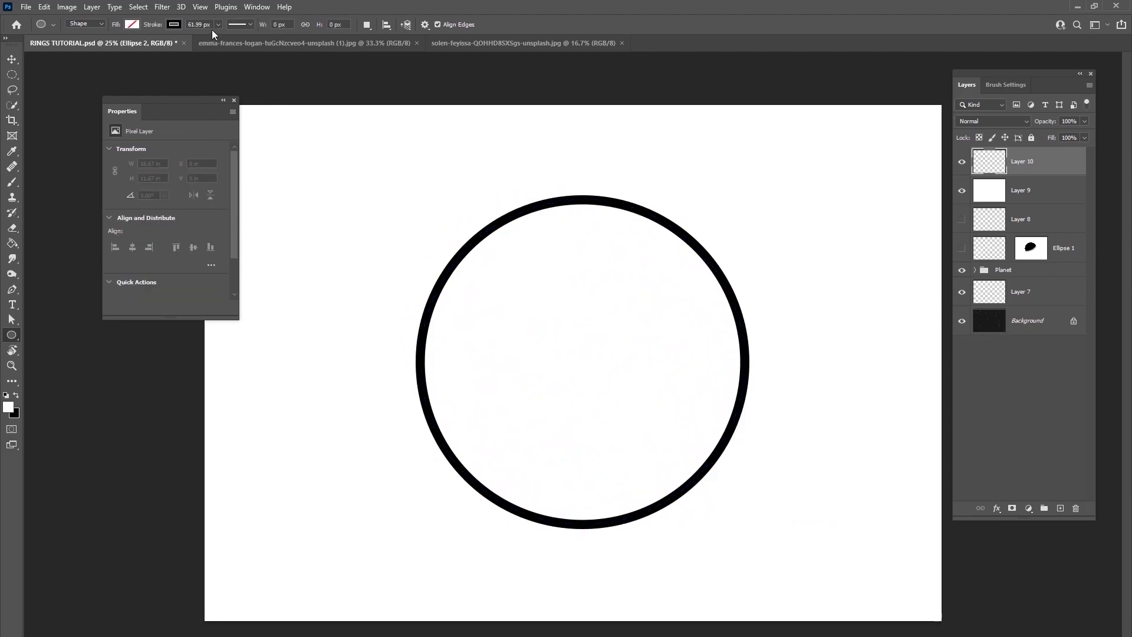
Step: Set the ellipse stroke to 8 px and draw a circle about 2196 px across
{"action": "left_click", "coordinate": [217, 25]}
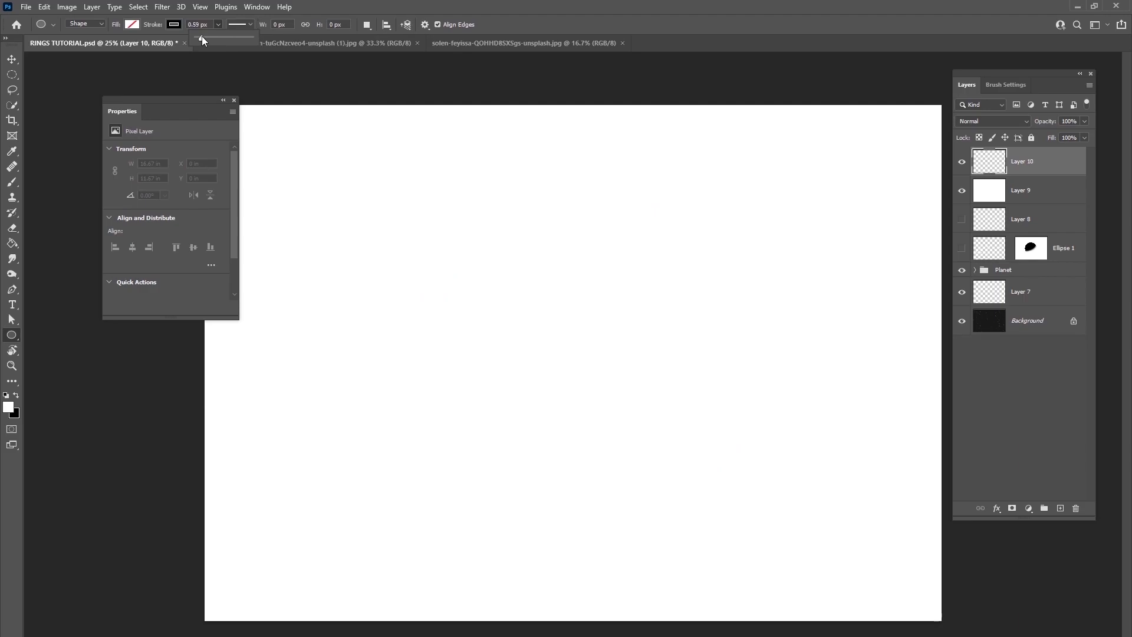
{"action": "left_click_drag", "start_coordinate": [202, 39], "coordinate": [203, 39]}
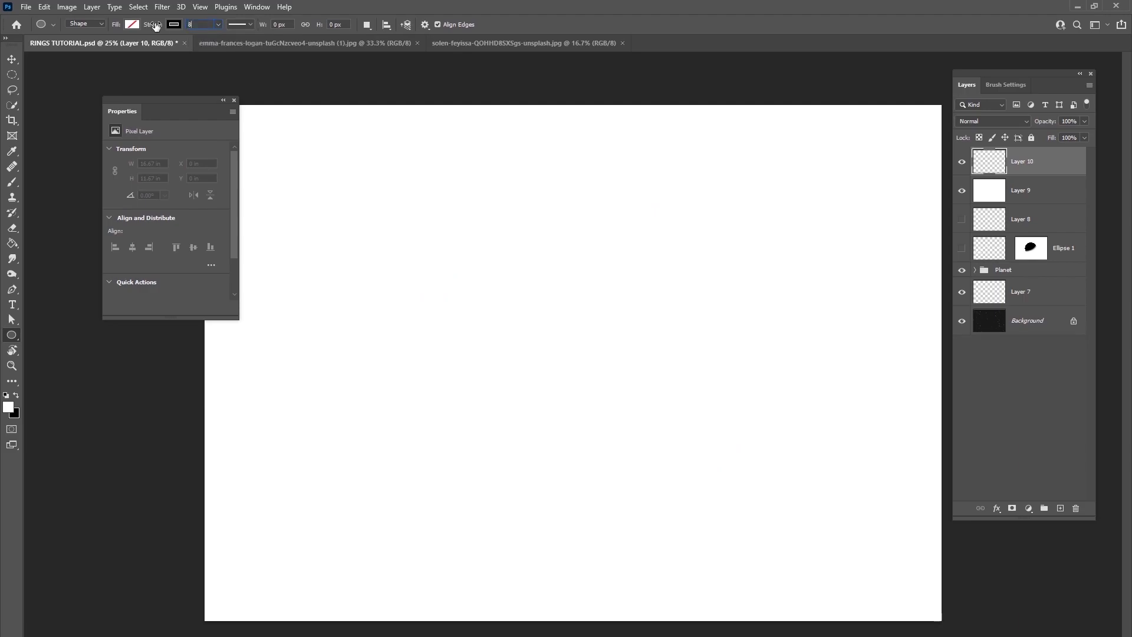
{"action": "left_click_drag", "start_coordinate": [423, 186], "coordinate": [790, 509]}
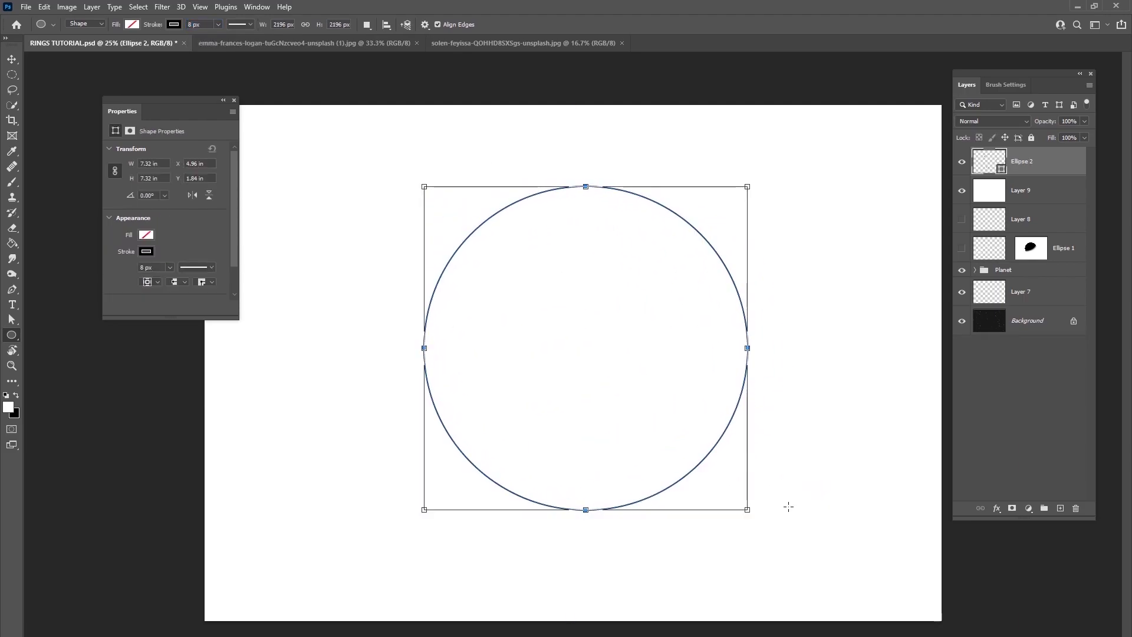
Step: Draw a circle about 2420 px across with a 5 px black stroke directly above the Background layer
{"action": "left_click", "coordinate": [1025, 321]}
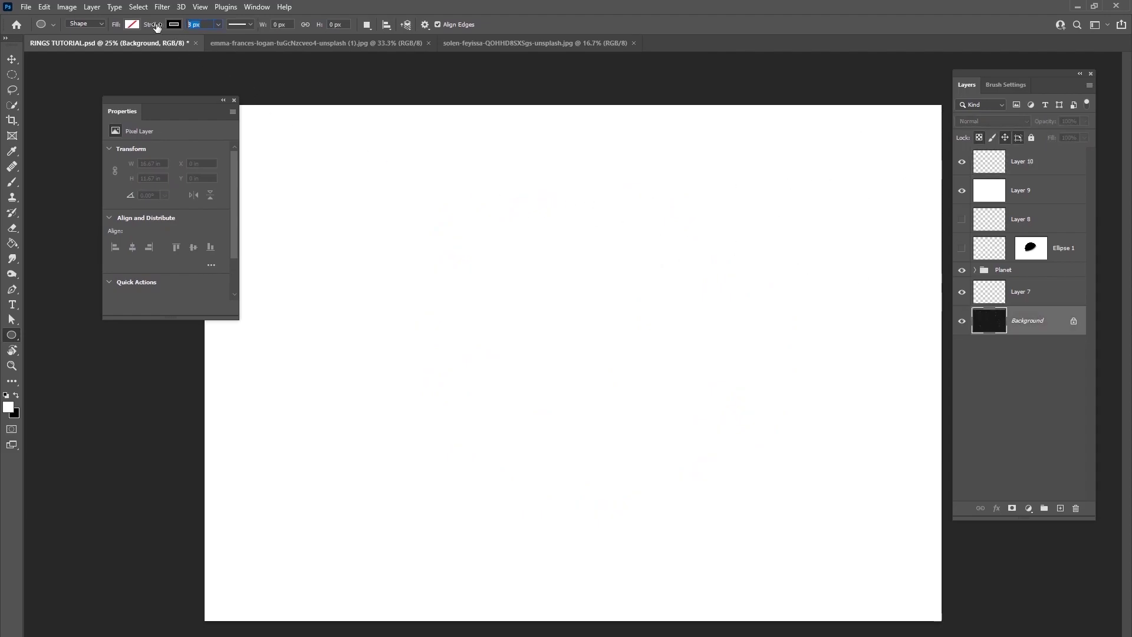
{"action": "left_click_drag", "start_coordinate": [413, 190], "coordinate": [799, 548]}
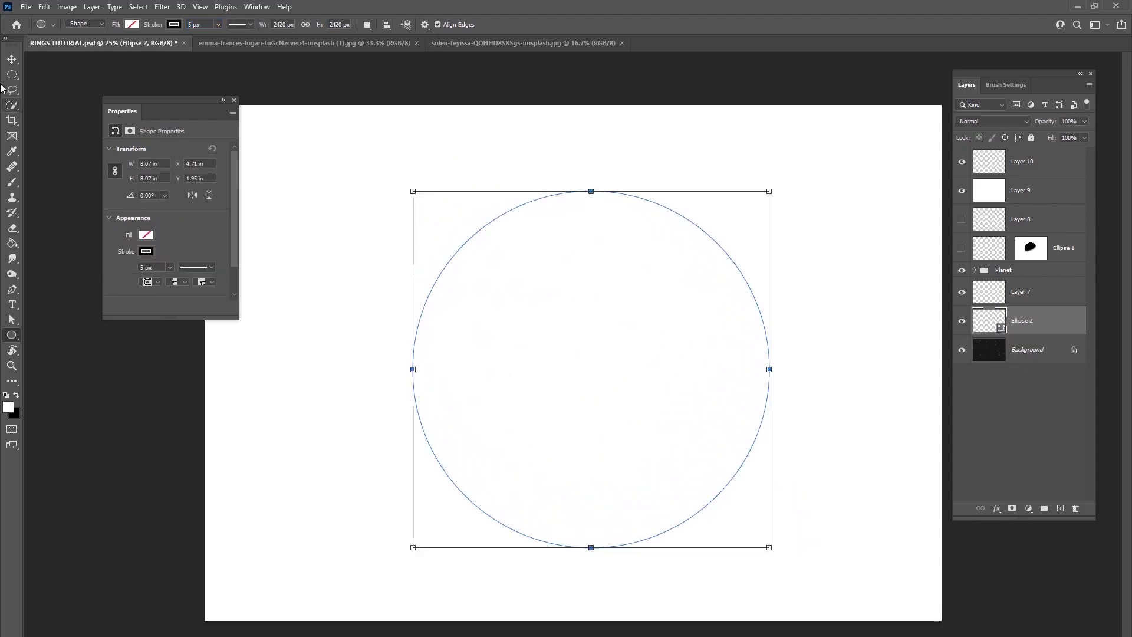
Step: Bring the Ellipse 2 layer to the top of the layer stack and move its circle toward the canvas centre
{"action": "left_click", "coordinate": [17, 62]}
{"action": "left_click_drag", "start_coordinate": [637, 330], "coordinate": [622, 320]}
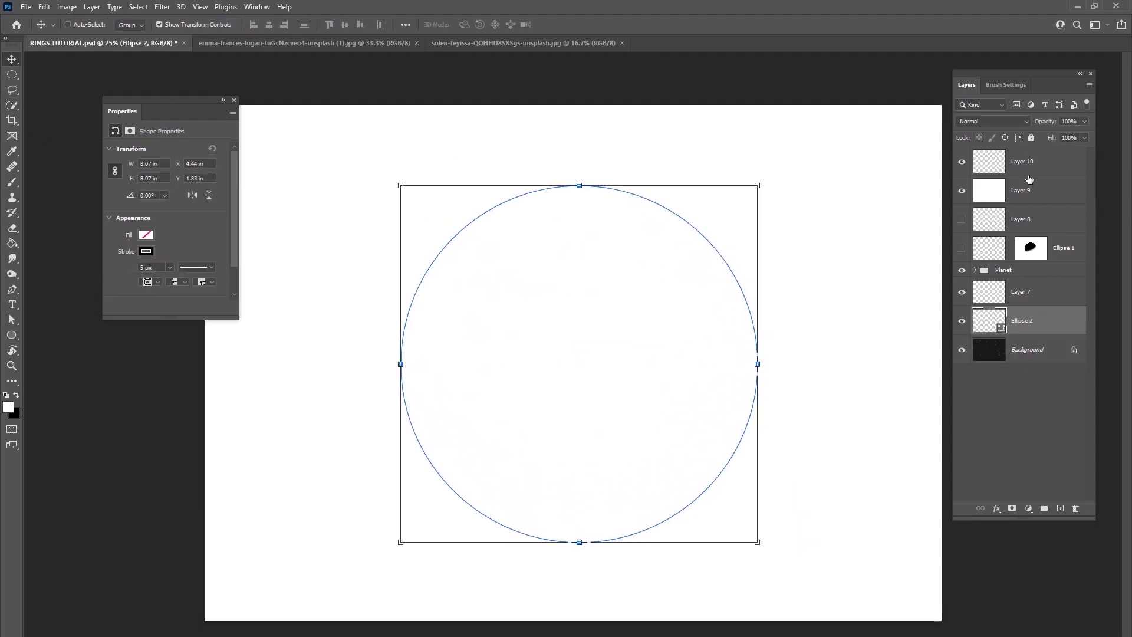
{"action": "left_click", "coordinate": [1021, 161]}
{"action": "left_click_drag", "start_coordinate": [1021, 320], "coordinate": [1021, 158]}
{"action": "left_click_drag", "start_coordinate": [631, 352], "coordinate": [639, 377]}
{"action": "left_click", "coordinate": [1035, 349]}
{"action": "left_click", "coordinate": [1028, 163]}
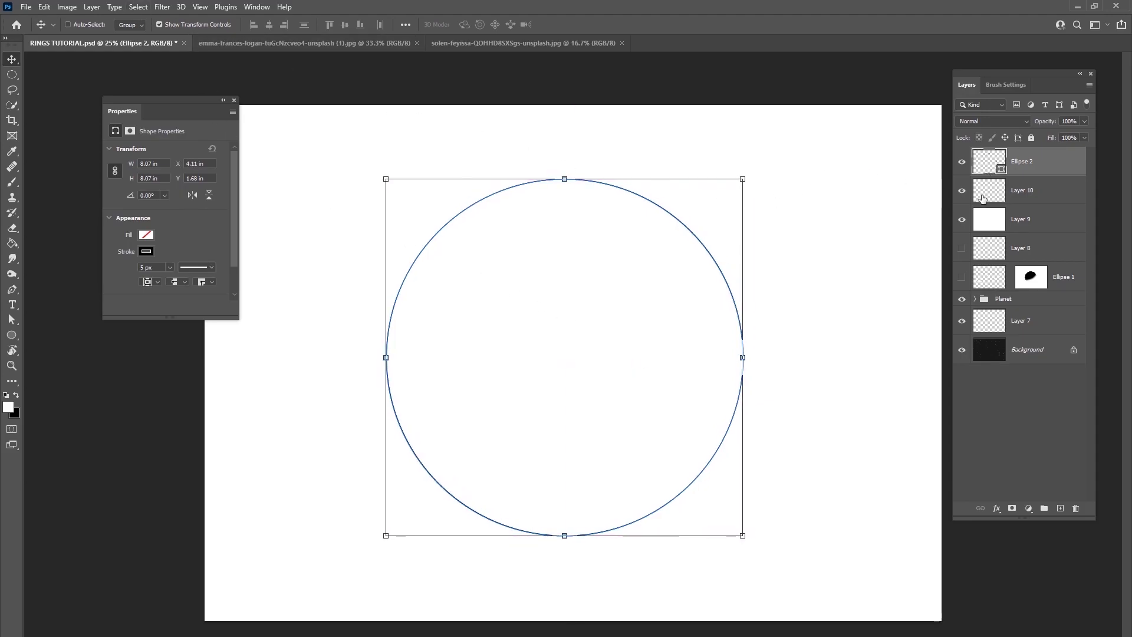
Step: Rasterize the Ellipse 2 layer and load its circle outline as a selection
{"action": "right_click", "coordinate": [1026, 166]}
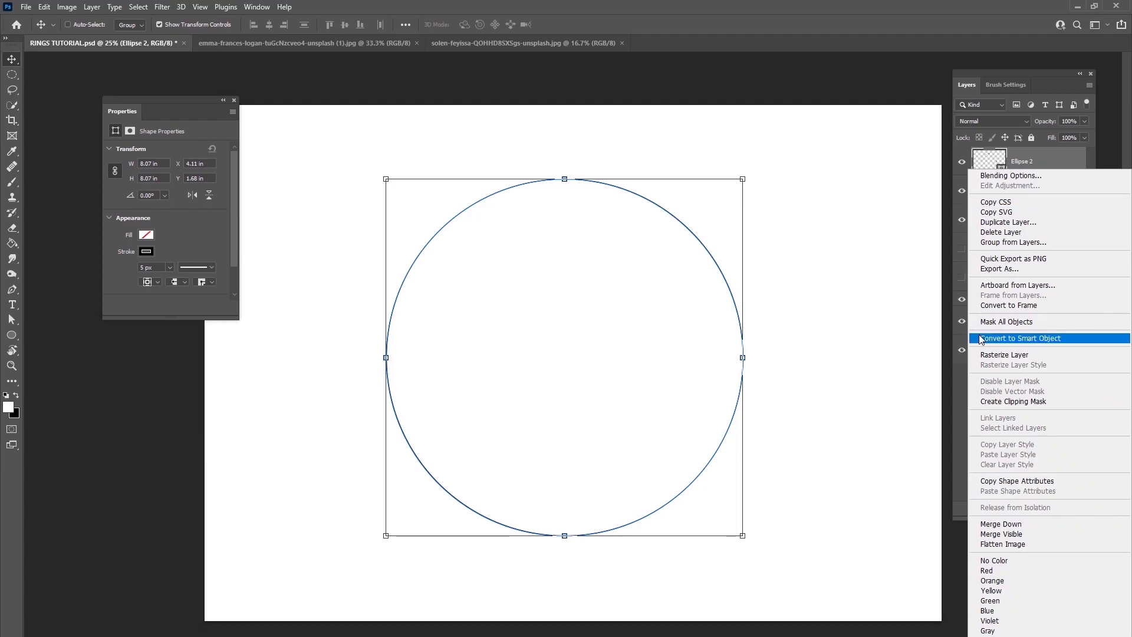
{"action": "left_click", "coordinate": [1015, 355]}
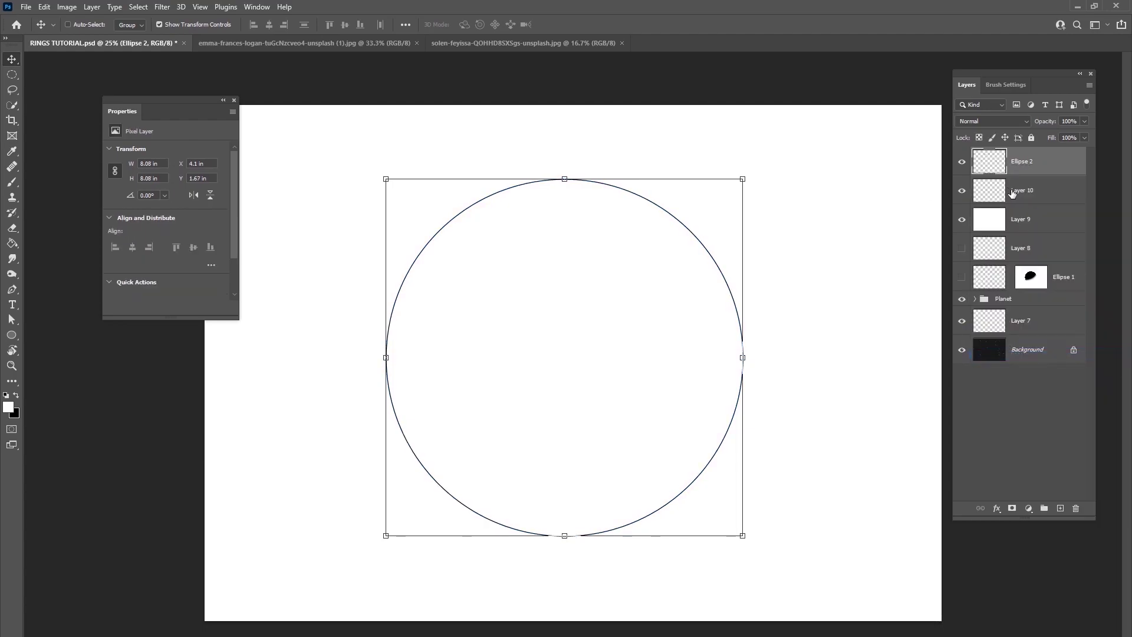
{"action": "left_click", "coordinate": [993, 164], "text": "ctrl"}
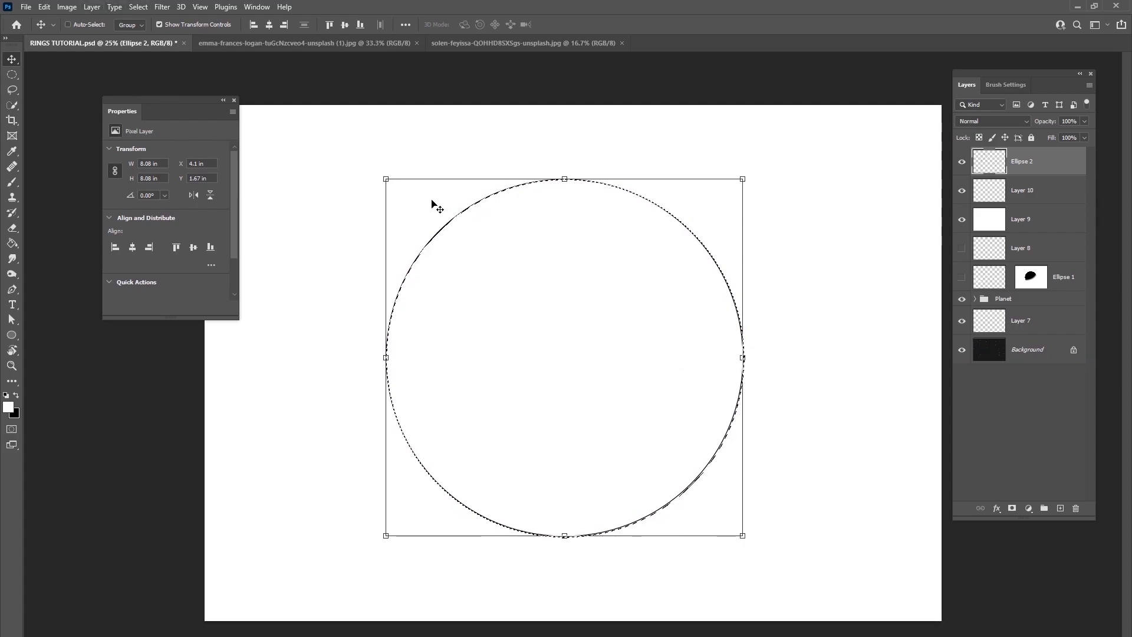
Step: Define the selected circle as a brush preset named "Big Circle" and switch to the Brush tool
{"action": "left_click", "coordinate": [44, 8]}
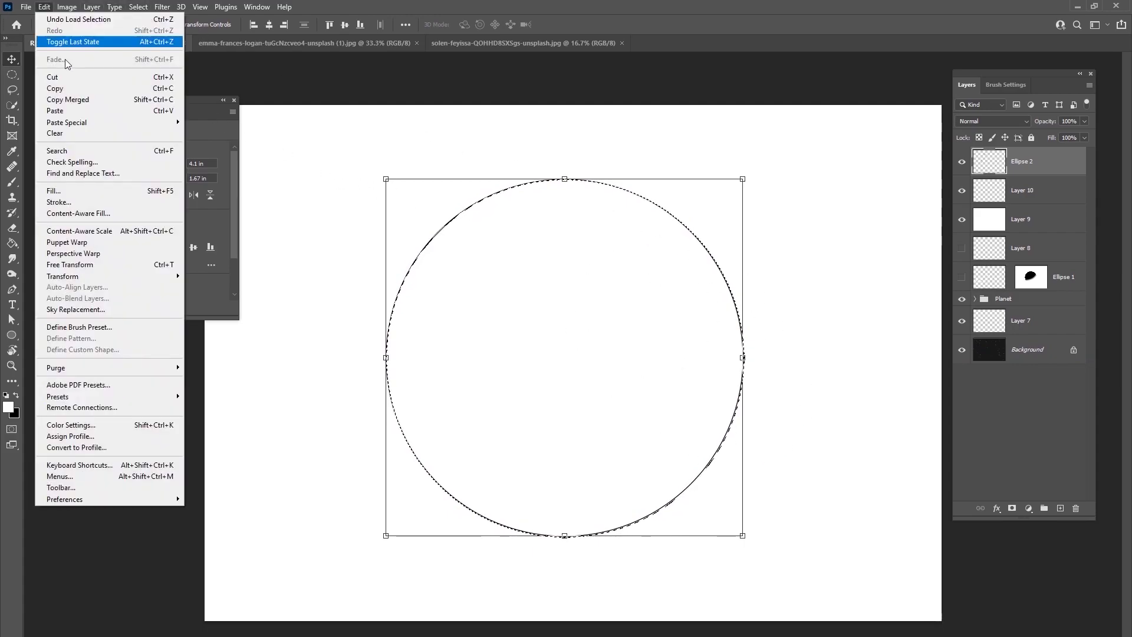
{"action": "left_click", "coordinate": [118, 328]}
{"action": "type", "text": "B"}
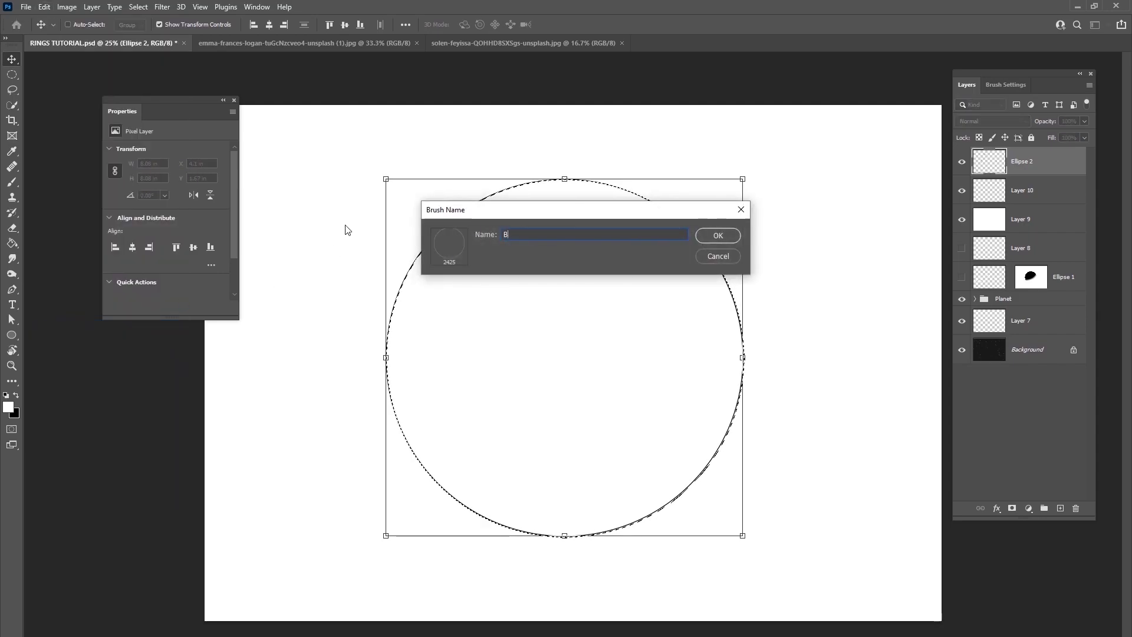
{"action": "type", "text": "ig Circle"}
{"action": "key", "text": "Return"}
{"action": "key", "text": "b"}
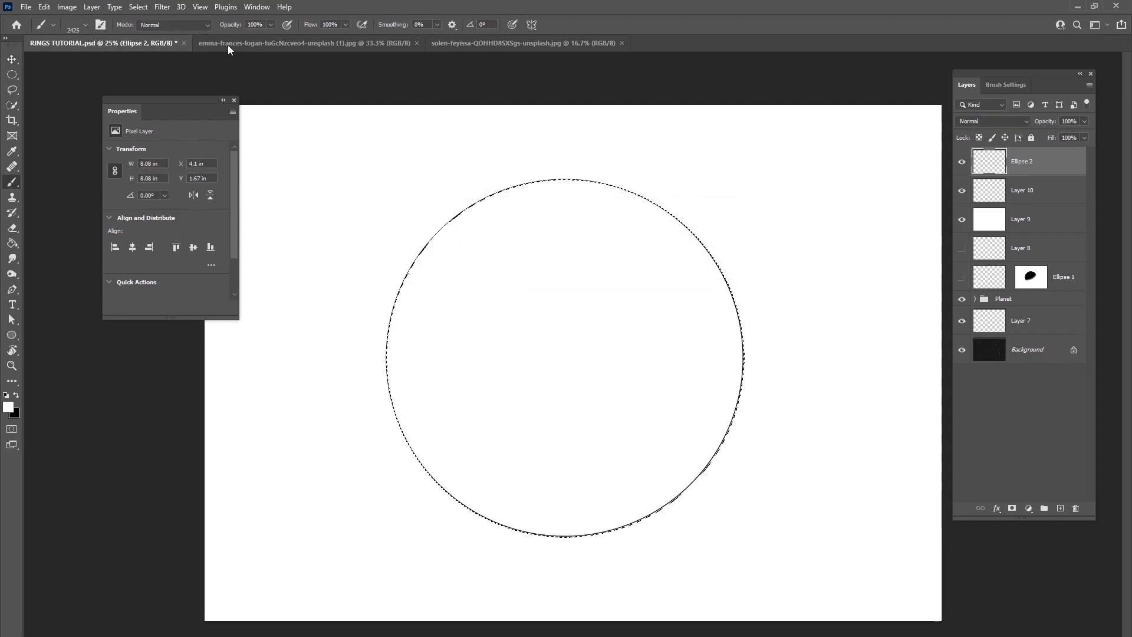
Step: Deselect the circle and delete the Ellipse 2 layer
{"action": "left_click", "coordinate": [142, 8]}
{"action": "left_click", "coordinate": [141, 19]}
{"action": "left_click", "coordinate": [139, 7]}
{"action": "left_click", "coordinate": [148, 31]}
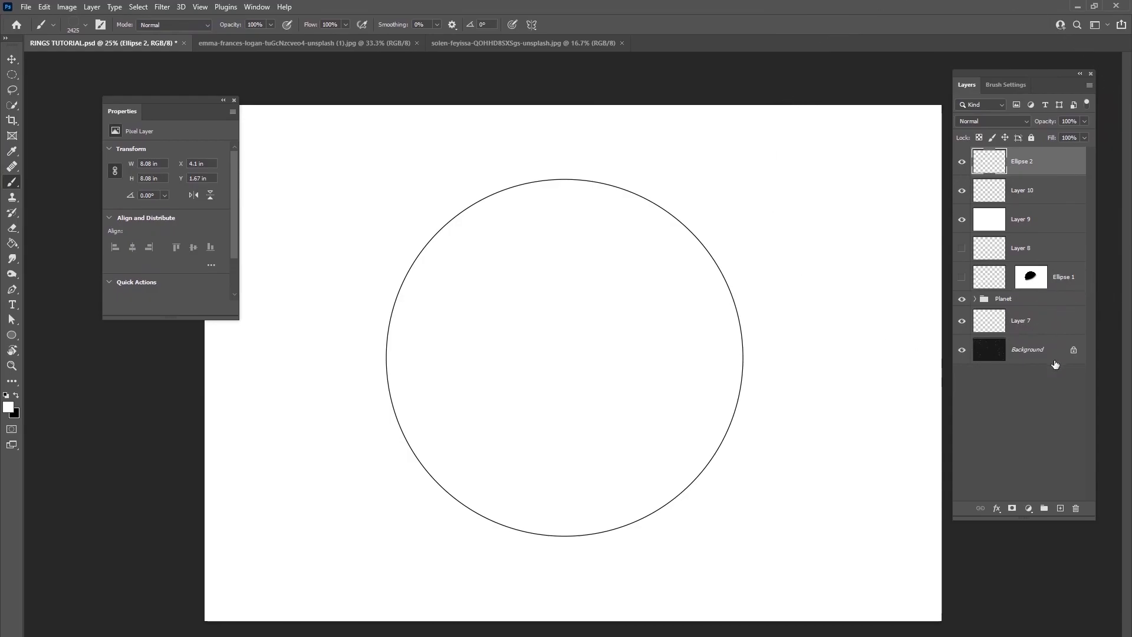
{"action": "left_click", "coordinate": [1074, 510]}
Step: Test the Big Circle brush in black with overlapping stamps across a new layer, and delete that test layer
{"action": "left_click", "coordinate": [1060, 508]}
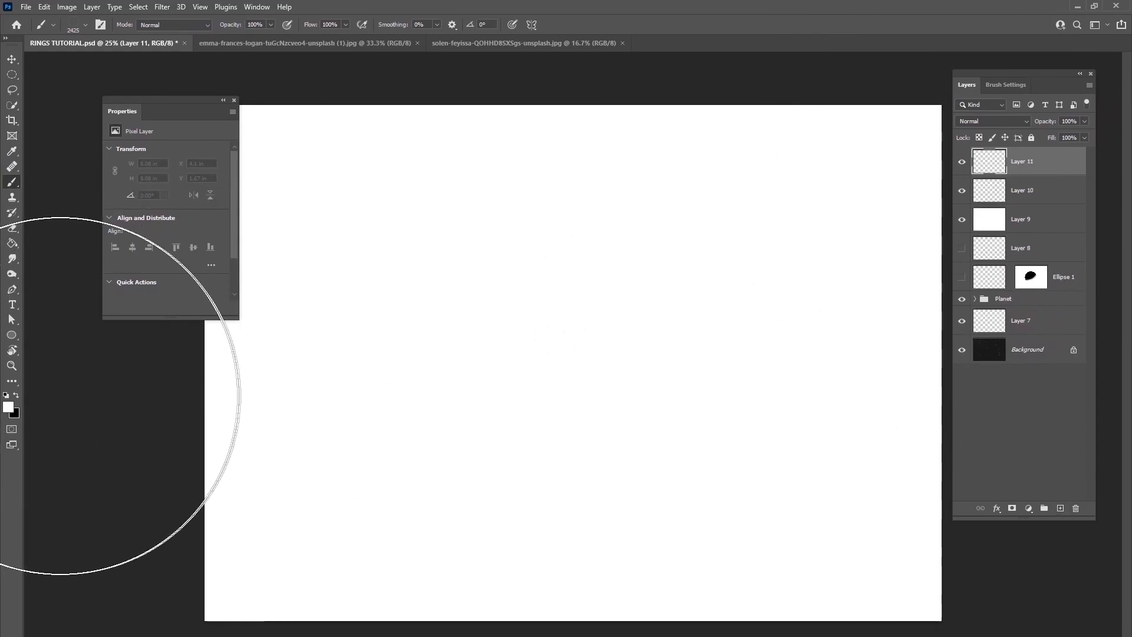
{"action": "left_click", "coordinate": [18, 396]}
{"action": "left_click", "coordinate": [500, 357]}
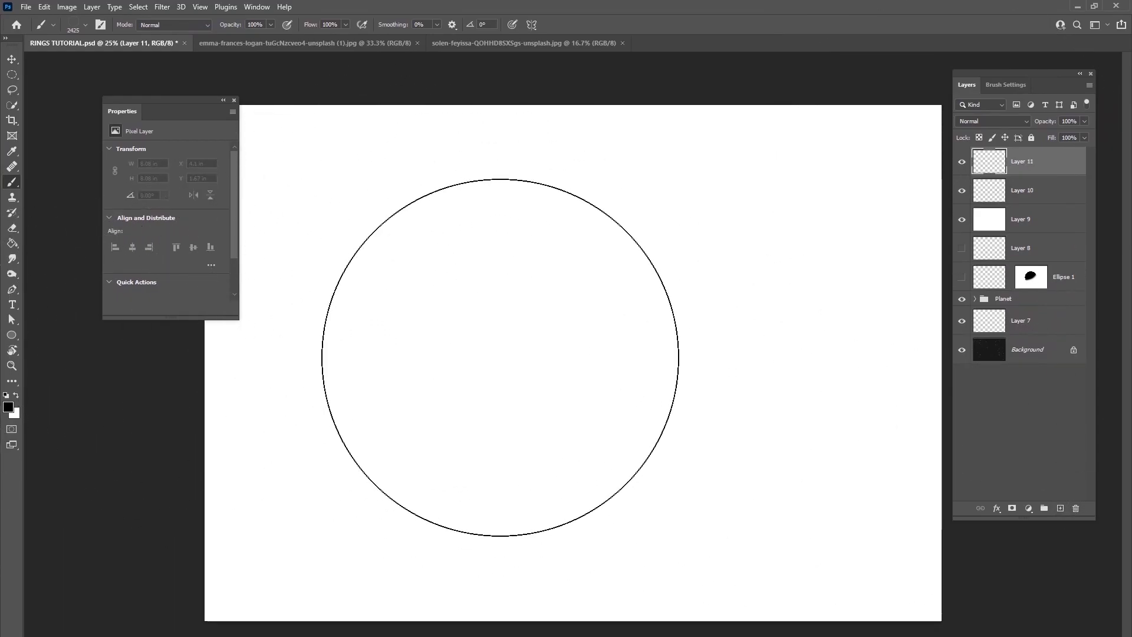
{"action": "mouse_move", "coordinate": [646, 311]}
{"action": "left_mouse_down"}
{"action": "mouse_move", "coordinate": [480, 366]}
{"action": "mouse_move", "coordinate": [519, 417]}
{"action": "mouse_move", "coordinate": [657, 278]}
{"action": "mouse_move", "coordinate": [664, 391]}
{"action": "mouse_move", "coordinate": [506, 316]}
{"action": "left_mouse_up"}
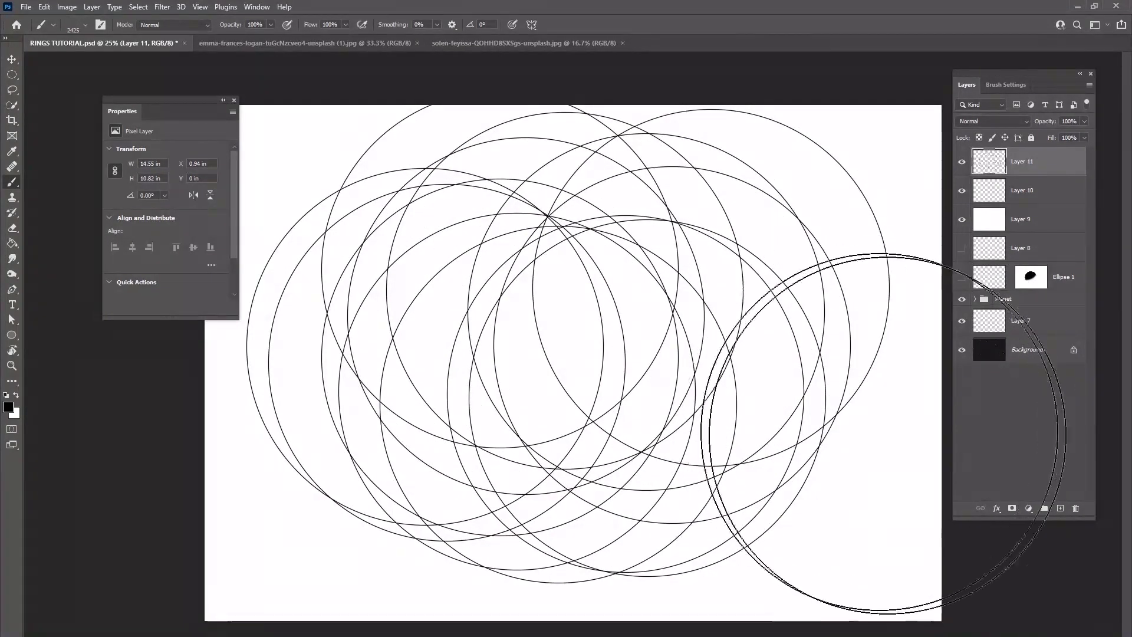
{"action": "left_click", "coordinate": [1076, 511]}
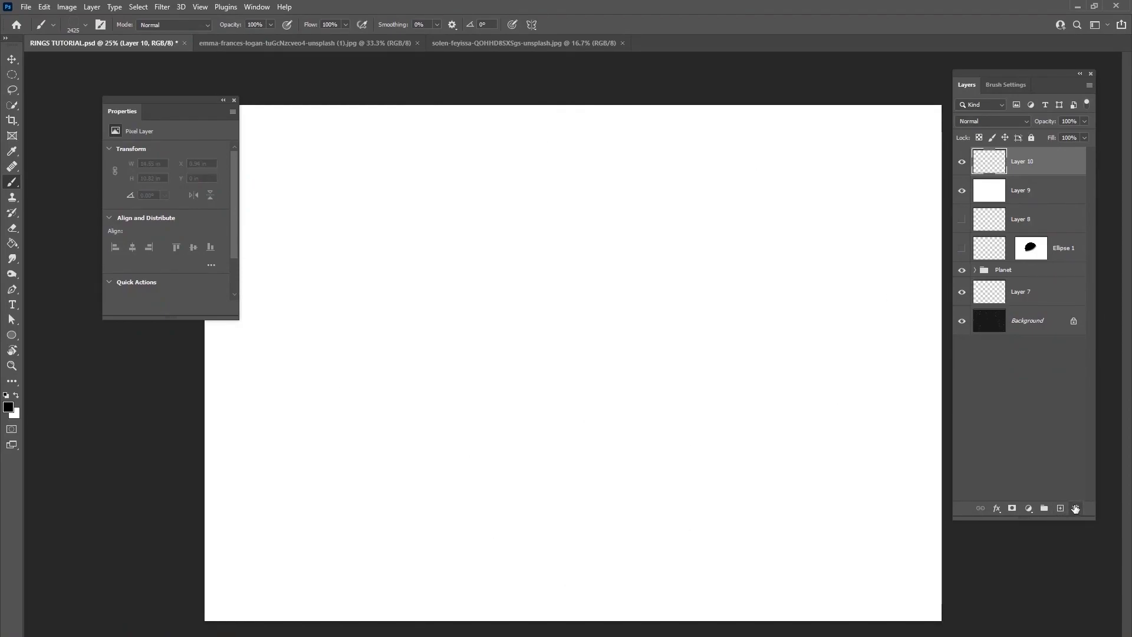
Step: Enable Shape Dynamics for the circle brush and set Size Jitter to 100%
{"action": "left_click", "coordinate": [1005, 84]}
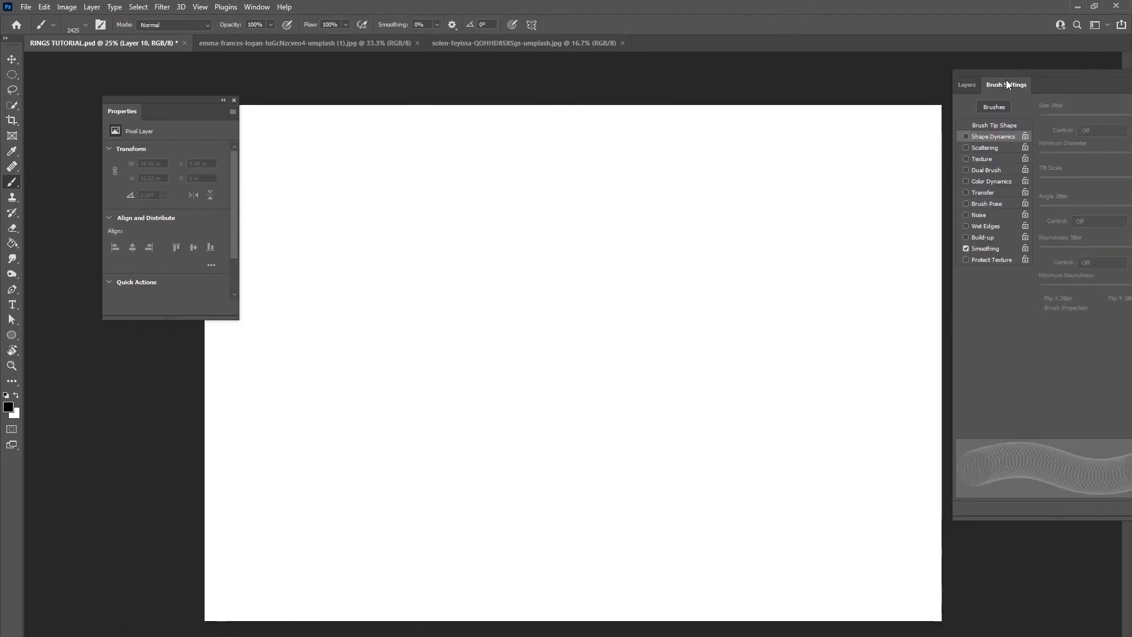
{"action": "left_click_drag", "start_coordinate": [1020, 71], "coordinate": [889, 83]}
{"action": "left_click", "coordinate": [875, 141]}
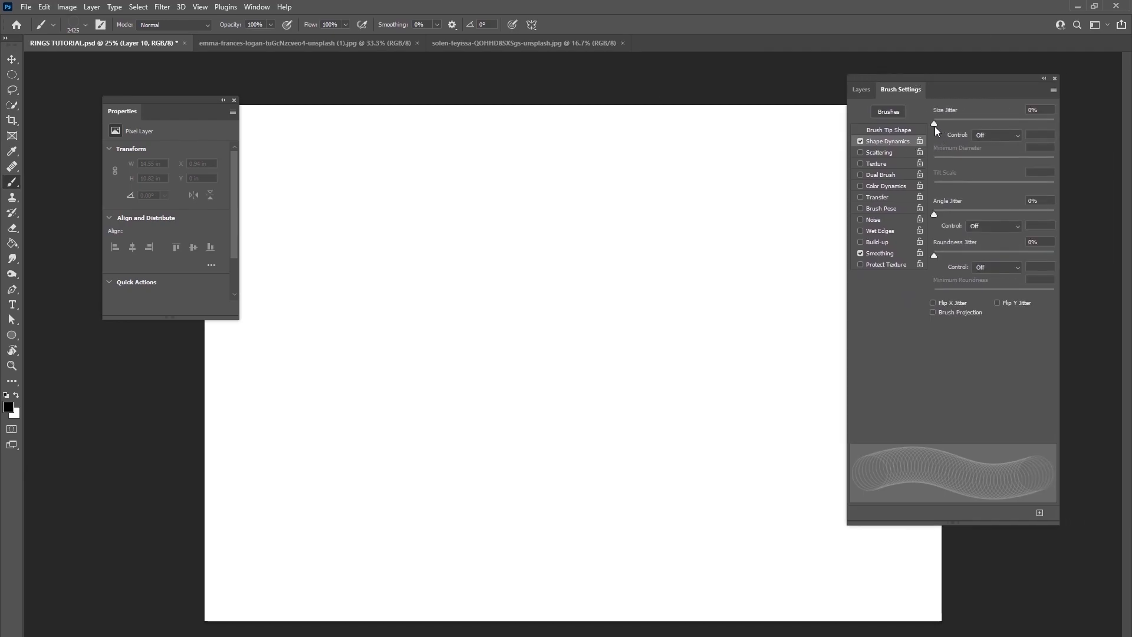
{"action": "mouse_move", "coordinate": [935, 125]}
{"action": "left_mouse_down"}
{"action": "mouse_move", "coordinate": [1067, 125]}
{"action": "mouse_move", "coordinate": [1058, 120]}
{"action": "left_mouse_up"}
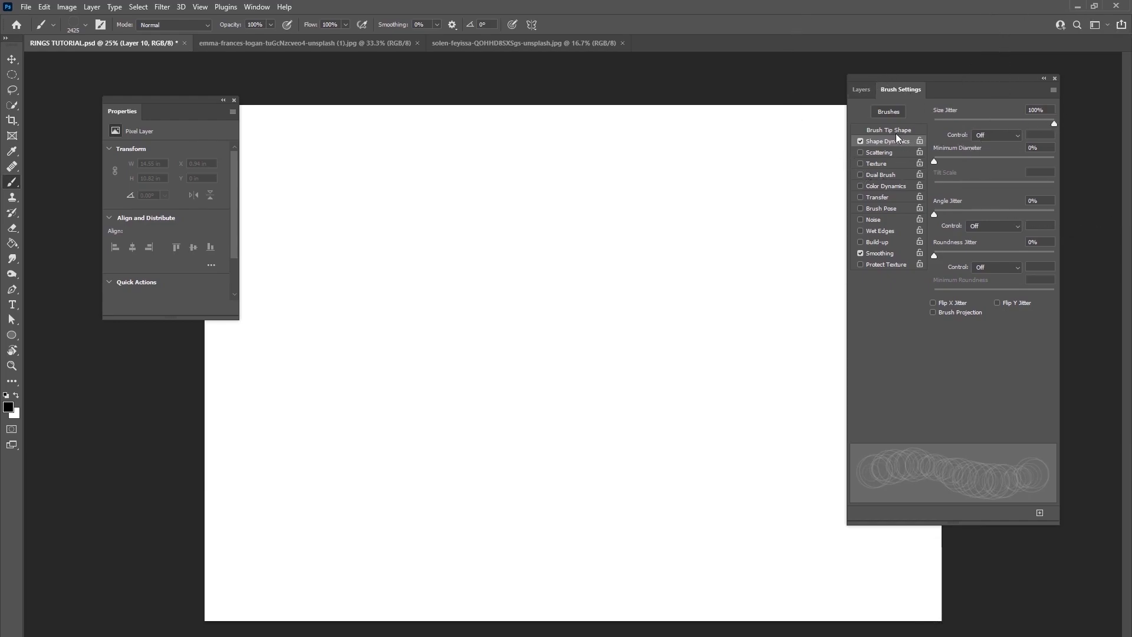
Step: Enable Transfer for the circle brush, raise Opacity Jitter and Flow Jitter to the maximum, and return to the layer list
{"action": "left_click", "coordinate": [879, 198]}
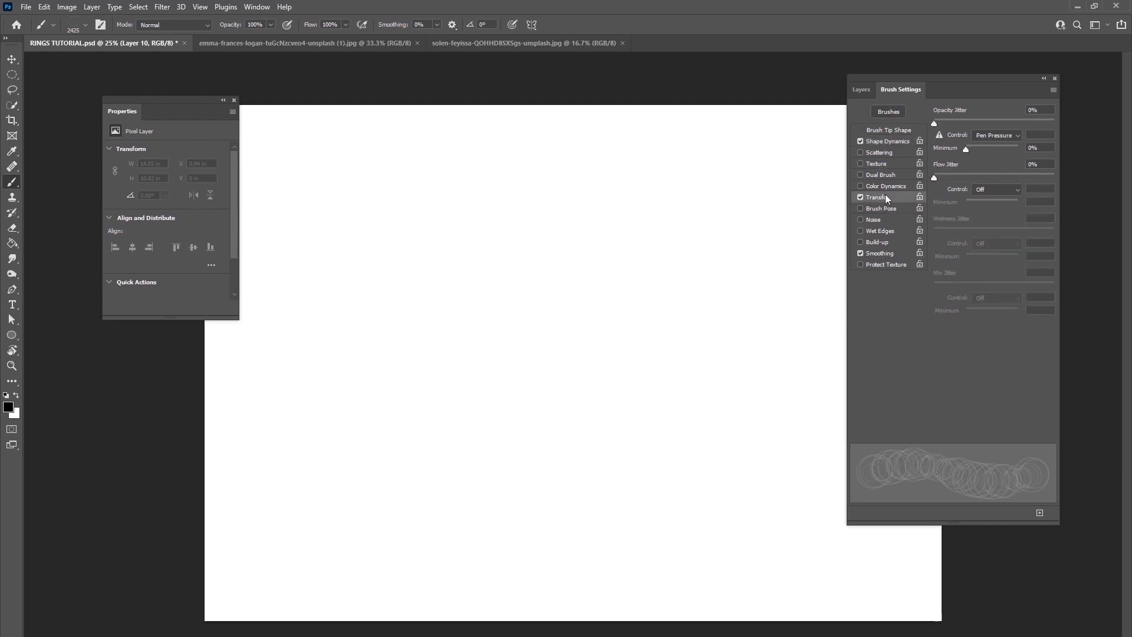
{"action": "left_click_drag", "start_coordinate": [935, 123], "coordinate": [1077, 122]}
{"action": "left_click_drag", "start_coordinate": [933, 174], "coordinate": [1123, 189]}
{"action": "left_click", "coordinate": [858, 90]}
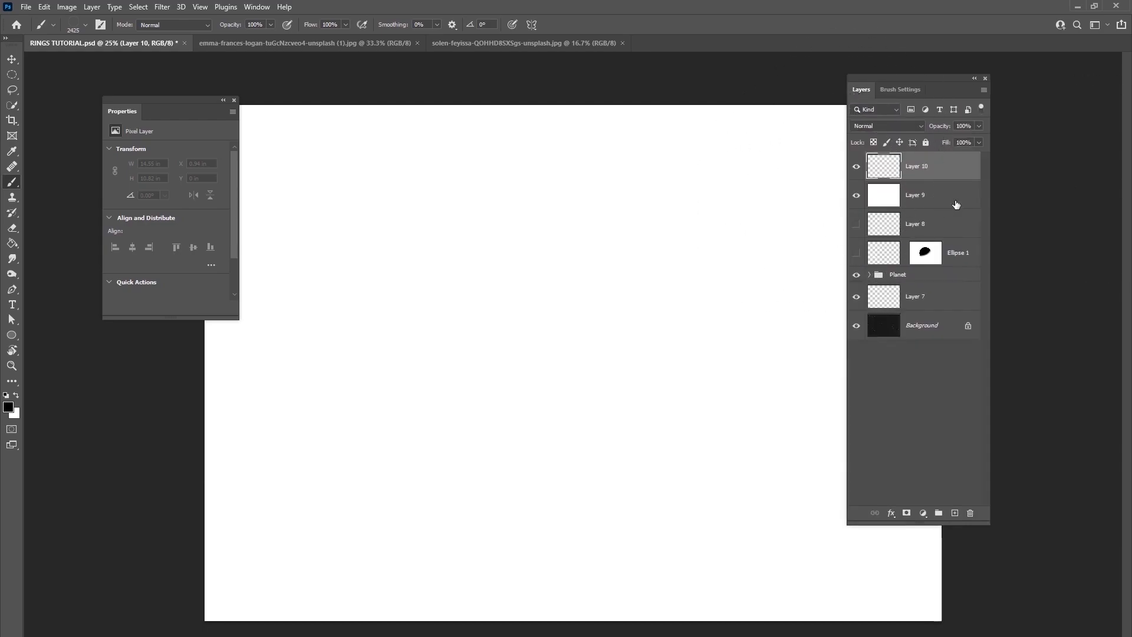
{"action": "left_click_drag", "start_coordinate": [935, 82], "coordinate": [1005, 96]}
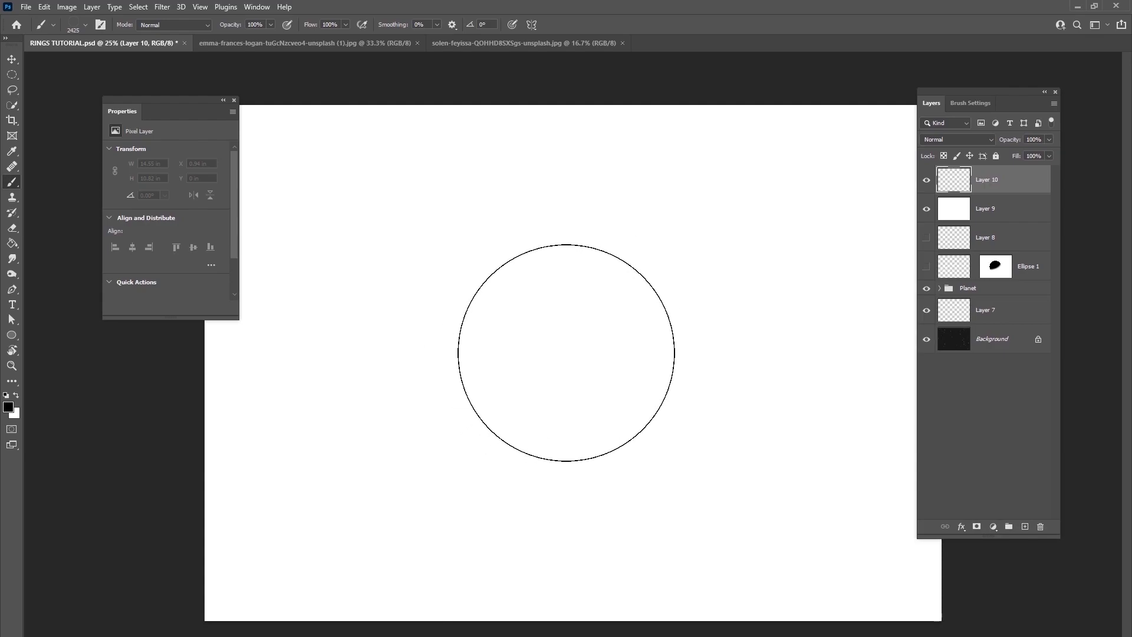
Step: Stamp concentric black circles of varying size and opacity around the canvas centre on Layer 10, up to about 6.1 in wide
{"action": "key", "text": "bracketright"}
{"action": "left_click", "coordinate": [566, 353]}
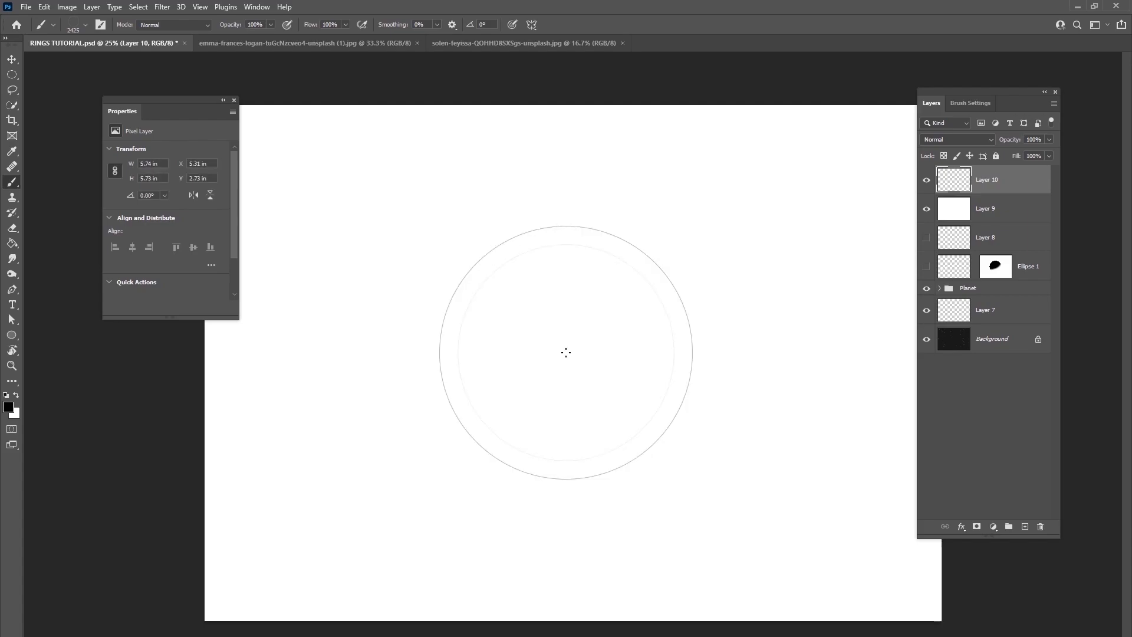
{"action": "key", "text": "bracketright"}
{"action": "left_click", "coordinate": [566, 352]}
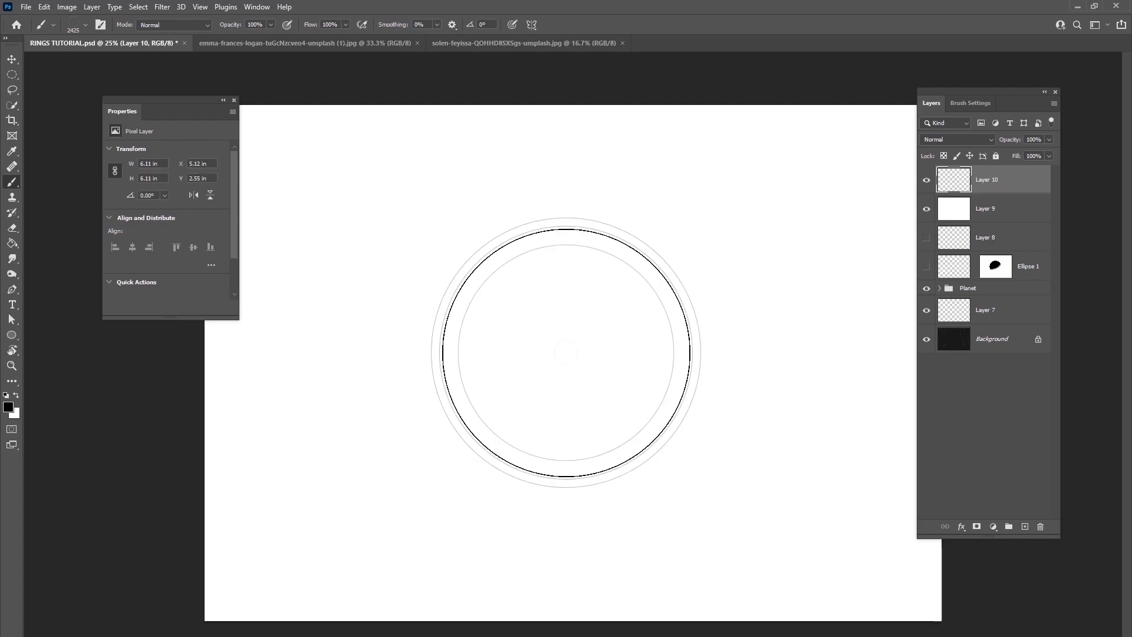
{"action": "key", "text": "bracketleft"}
{"action": "key", "text": "bracketleft"}
{"action": "key", "text": "bracketleft"}
{"action": "key", "text": "bracketleft"}
{"action": "key", "text": "bracketleft"}
{"action": "key", "text": "bracketright"}
{"action": "key", "text": "bracketright"}
{"action": "key", "text": "bracketright"}
{"action": "key", "text": "bracketright"}
{"action": "key", "text": "bracketright"}
{"action": "key", "text": "bracketright"}
{"action": "key", "text": "bracketright"}
{"action": "key", "text": "bracketright"}
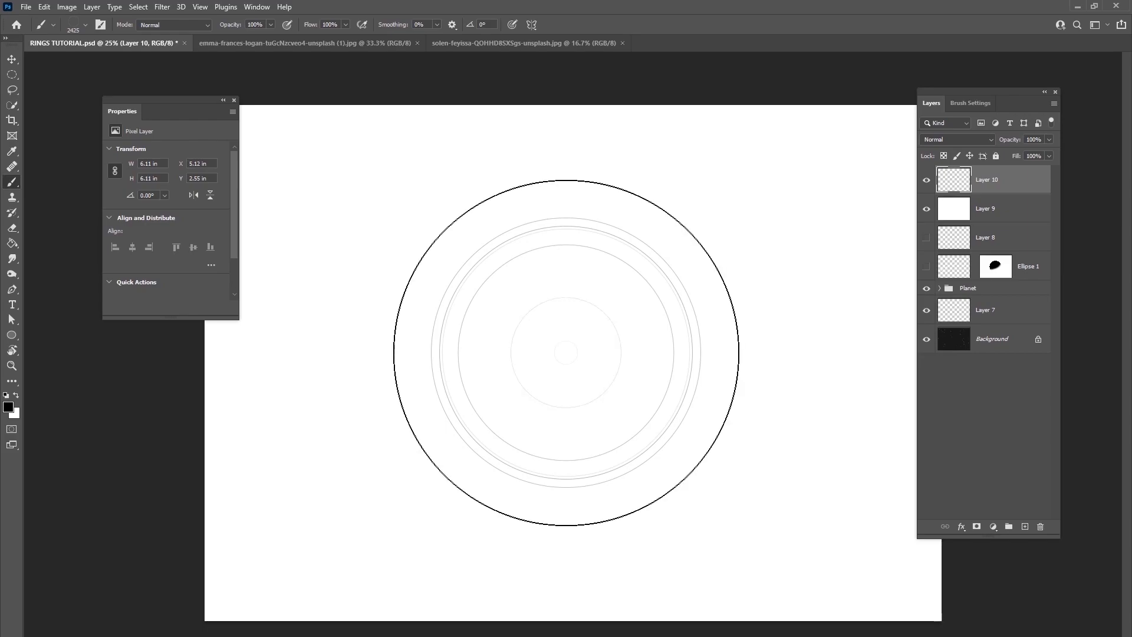
Step: Fill Layer 10's ring pattern with more concentric circle stamps of varying brush size around the same centre, up to about 8 in wide
{"action": "key", "text": "bracketleft"}
{"action": "key", "text": "bracketleft"}
{"action": "key", "text": "bracketleft"}
{"action": "key", "text": "bracketleft"}
{"action": "left_click", "coordinate": [566, 352]}
{"action": "key", "text": "bracketleft"}
{"action": "key", "text": "bracketleft"}
{"action": "key", "text": "bracketright"}
{"action": "key", "text": "bracketright"}
{"action": "key", "text": "bracketright"}
{"action": "key", "text": "bracketright"}
{"action": "left_click", "coordinate": [566, 352]}
{"action": "key", "text": "bracketleft"}
{"action": "key", "text": "bracketleft"}
{"action": "left_click", "coordinate": [566, 353]}
{"action": "key", "text": "bracketleft"}
{"action": "key", "text": "bracketleft"}
{"action": "key", "text": "bracketright"}
{"action": "key", "text": "bracketright"}
{"action": "key", "text": "bracketright"}
{"action": "key", "text": "bracketright"}
{"action": "key", "text": "bracketright"}
{"action": "left_click", "coordinate": [566, 353]}
{"action": "key", "text": "bracketleft"}
{"action": "key", "text": "bracketleft"}
{"action": "key", "text": "bracketleft"}
{"action": "key", "text": "bracketleft"}
{"action": "key", "text": "bracketleft"}
{"action": "key", "text": "bracketleft"}
{"action": "left_click", "coordinate": [566, 352]}
{"action": "key", "text": "bracketright"}
{"action": "key", "text": "bracketright"}
{"action": "key", "text": "bracketright"}
{"action": "key", "text": "bracketright"}
{"action": "key", "text": "bracketright"}
{"action": "key", "text": "bracketright"}
{"action": "left_click", "coordinate": [566, 353]}
{"action": "key", "text": "bracketleft"}
{"action": "key", "text": "bracketleft"}
{"action": "key", "text": "bracketleft"}
{"action": "key", "text": "bracketright"}
{"action": "key", "text": "bracketright"}
{"action": "key", "text": "bracketright"}
{"action": "key", "text": "bracketright"}
{"action": "key", "text": "bracketright"}
{"action": "left_click", "coordinate": [566, 353]}
{"action": "key", "text": "bracketleft"}
{"action": "left_click", "coordinate": [566, 353]}
{"action": "key", "text": "bracketleft"}
{"action": "key", "text": "bracketleft"}
{"action": "key", "text": "bracketleft"}
{"action": "left_click", "coordinate": [566, 352]}
{"action": "key", "text": "bracketright"}
{"action": "key", "text": "bracketright"}
{"action": "key", "text": "bracketright"}
{"action": "key", "text": "bracketright"}
{"action": "key", "text": "bracketleft"}
{"action": "key", "text": "bracketleft"}
{"action": "key", "text": "bracketleft"}
{"action": "key", "text": "bracketright"}
{"action": "key", "text": "bracketright"}
{"action": "key", "text": "bracketright"}
{"action": "key", "text": "bracketright"}
{"action": "key", "text": "bracketright"}
{"action": "left_click", "coordinate": [566, 353]}
{"action": "key", "text": "bracketleft"}
{"action": "key", "text": "bracketright"}
{"action": "key", "text": "bracketleft"}
{"action": "key", "text": "bracketleft"}
{"action": "key", "text": "bracketleft"}
{"action": "key", "text": "bracketleft"}
{"action": "key", "text": "bracketleft"}
{"action": "key", "text": "bracketright"}
{"action": "key", "text": "bracketright"}
{"action": "key", "text": "bracketright"}
{"action": "key", "text": "bracketright"}
{"action": "key", "text": "bracketleft"}
{"action": "key", "text": "bracketleft"}
{"action": "key", "text": "bracketleft"}
{"action": "key", "text": "bracketright"}
{"action": "key", "text": "bracketright"}
{"action": "key", "text": "bracketright"}
{"action": "key", "text": "bracketright"}
{"action": "key", "text": "bracketright"}
{"action": "key", "text": "bracketright"}
{"action": "key", "text": "bracketright"}
{"action": "key", "text": "bracketright"}
{"action": "key", "text": "bracketright"}
{"action": "key", "text": "bracketright"}
{"action": "key", "text": "bracketright"}
{"action": "key", "text": "bracketleft"}
{"action": "key", "text": "bracketleft"}
{"action": "key", "text": "bracketleft"}
{"action": "key", "text": "bracketleft"}
{"action": "key", "text": "bracketright"}
{"action": "key", "text": "bracketright"}
{"action": "key", "text": "bracketright"}
{"action": "key", "text": "bracketright"}
{"action": "key", "text": "bracketright"}
{"action": "key", "text": "bracketright"}
{"action": "key", "text": "bracketleft"}
{"action": "key", "text": "bracketleft"}
{"action": "key", "text": "bracketleft"}
{"action": "key", "text": "bracketleft"}
{"action": "key", "text": "bracketleft"}
{"action": "key", "text": "bracketleft"}
{"action": "key", "text": "bracketleft"}
{"action": "key", "text": "bracketleft"}
{"action": "key", "text": "bracketleft"}
{"action": "key", "text": "bracketleft"}
{"action": "key", "text": "bracketright"}
{"action": "key", "text": "bracketright"}
{"action": "key", "text": "bracketright"}
{"action": "key", "text": "bracketright"}
{"action": "key", "text": "bracketright"}
{"action": "key", "text": "bracketleft"}
{"action": "key", "text": "bracketleft"}
{"action": "key", "text": "bracketleft"}
{"action": "key", "text": "bracketright"}
{"action": "key", "text": "bracketright"}
{"action": "key", "text": "bracketright"}
{"action": "left_click", "coordinate": [566, 353]}
{"action": "key", "text": "bracketleft"}
{"action": "key", "text": "bracketleft"}
{"action": "key", "text": "bracketleft"}
{"action": "key", "text": "bracketleft"}
{"action": "key", "text": "bracketleft"}
{"action": "key", "text": "bracketleft"}
{"action": "key", "text": "bracketleft"}
{"action": "key", "text": "bracketright"}
{"action": "key", "text": "bracketright"}
{"action": "key", "text": "bracketright"}
{"action": "key", "text": "bracketright"}
{"action": "key", "text": "bracketright"}
{"action": "key", "text": "bracketright"}
{"action": "key", "text": "bracketleft"}
{"action": "key", "text": "bracketleft"}
{"action": "key", "text": "bracketleft"}
{"action": "key", "text": "bracketleft"}
{"action": "key", "text": "bracketleft"}
{"action": "key", "text": "bracketright"}
{"action": "key", "text": "bracketright"}
{"action": "key", "text": "bracketright"}
{"action": "key", "text": "bracketright"}
{"action": "key", "text": "bracketright"}
{"action": "key", "text": "bracketright"}
{"action": "key", "text": "bracketleft"}
{"action": "key", "text": "bracketleft"}
{"action": "key", "text": "bracketleft"}
{"action": "key", "text": "bracketleft"}
{"action": "key", "text": "bracketleft"}
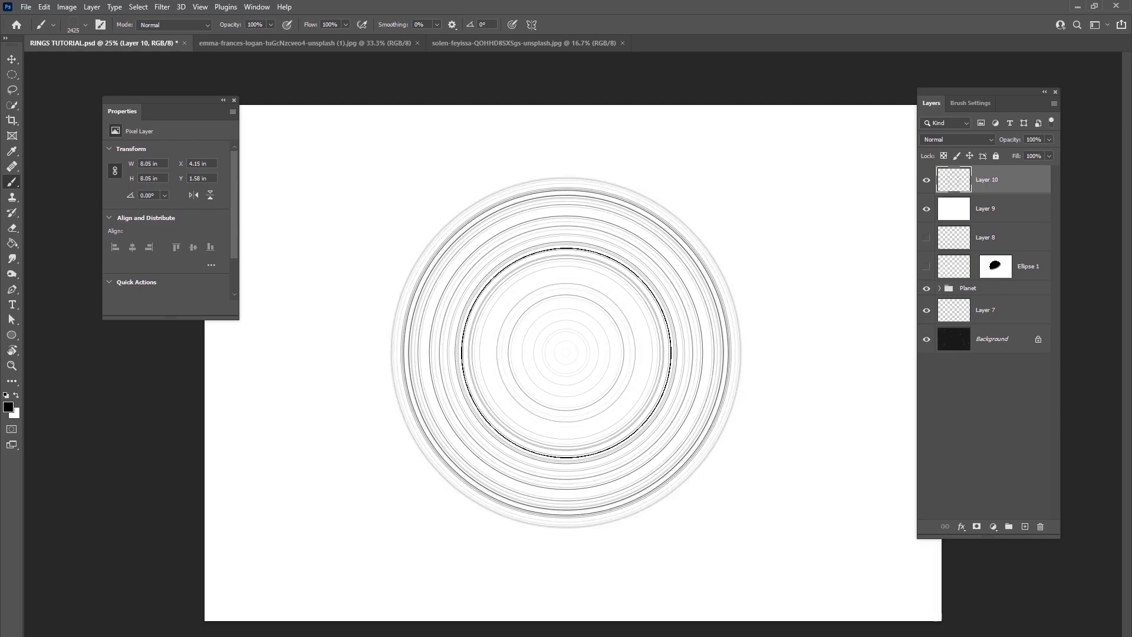
Step: Densify and darken Layer 10's ring pattern with further concentric circle stamps about the same centre, filling the outer bands and the innermost rings
{"action": "right_click", "coordinate": [566, 352]}
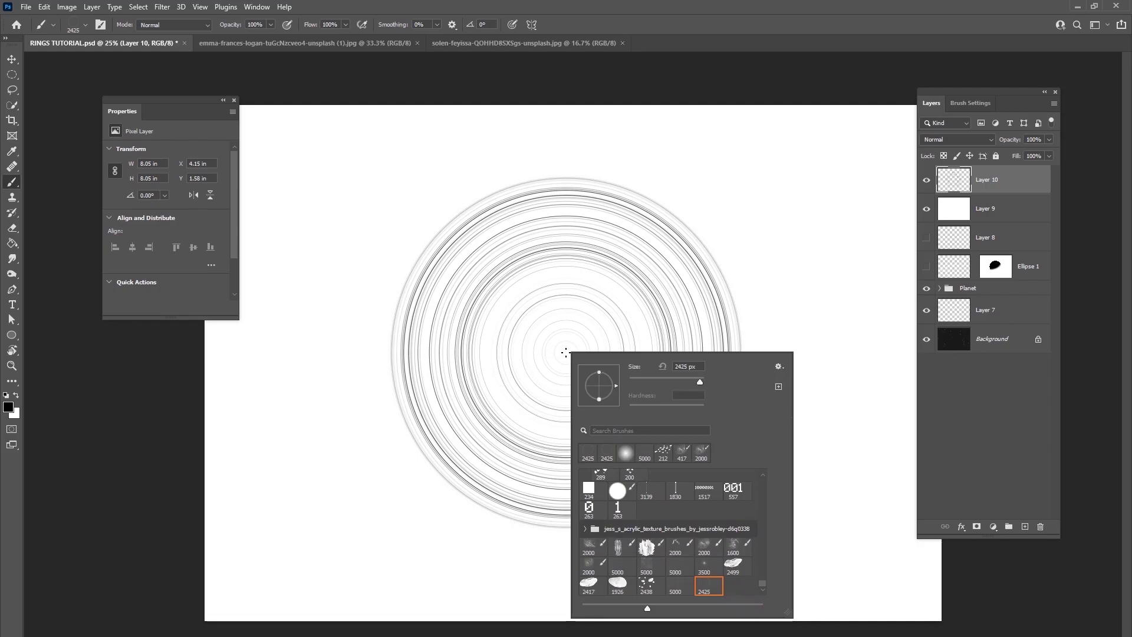
{"action": "key", "text": "Escape"}
{"action": "key", "text": "bracketright"}
{"action": "key", "text": "bracketright"}
{"action": "key", "text": "bracketleft"}
{"action": "key", "text": "bracketleft"}
{"action": "key", "text": "bracketleft"}
{"action": "key", "text": "bracketleft"}
{"action": "key", "text": "bracketright"}
{"action": "key", "text": "bracketright"}
{"action": "key", "text": "bracketright"}
{"action": "key", "text": "bracketright"}
{"action": "key", "text": "bracketleft"}
{"action": "key", "text": "bracketleft"}
{"action": "key", "text": "bracketleft"}
{"action": "key", "text": "bracketleft"}
{"action": "key", "text": "bracketleft"}
{"action": "key", "text": "bracketright"}
{"action": "key", "text": "bracketright"}
{"action": "key", "text": "bracketright"}
{"action": "key", "text": "bracketright"}
{"action": "key", "text": "bracketleft"}
{"action": "key", "text": "bracketleft"}
{"action": "key", "text": "bracketleft"}
{"action": "key", "text": "bracketright"}
{"action": "key", "text": "bracketright"}
{"action": "key", "text": "bracketright"}
{"action": "key", "text": "bracketleft"}
{"action": "key", "text": "bracketleft"}
{"action": "key", "text": "bracketleft"}
{"action": "key", "text": "bracketleft"}
{"action": "key", "text": "bracketleft"}
{"action": "key", "text": "bracketright"}
{"action": "key", "text": "bracketright"}
{"action": "key", "text": "bracketright"}
{"action": "key", "text": "bracketright"}
{"action": "key", "text": "bracketleft"}
{"action": "key", "text": "bracketleft"}
{"action": "key", "text": "bracketleft"}
{"action": "key", "text": "bracketleft"}
{"action": "key", "text": "bracketright"}
{"action": "key", "text": "bracketright"}
{"action": "key", "text": "bracketright"}
{"action": "key", "text": "bracketleft"}
{"action": "key", "text": "bracketleft"}
{"action": "key", "text": "bracketleft"}
{"action": "key", "text": "bracketleft"}
{"action": "key", "text": "bracketleft"}
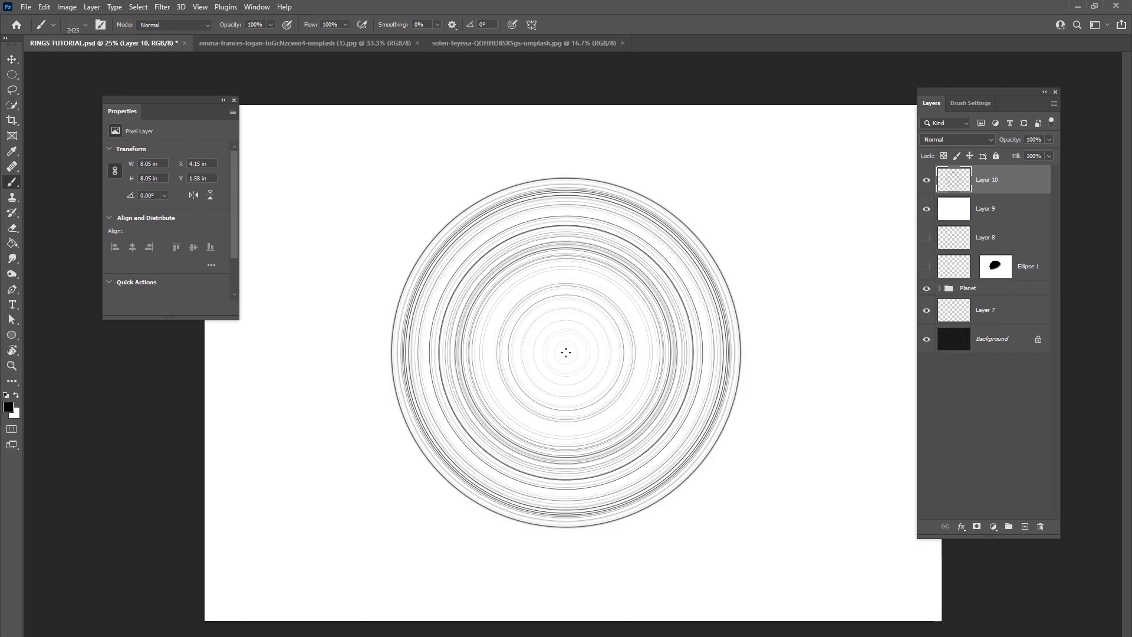
{"action": "key", "text": "bracketright"}
{"action": "key", "text": "bracketright"}
{"action": "key", "text": "bracketright"}
{"action": "key", "text": "bracketleft"}
{"action": "key", "text": "bracketleft"}
{"action": "key", "text": "bracketleft"}
{"action": "key", "text": "bracketright"}
{"action": "key", "text": "bracketright"}
{"action": "key", "text": "bracketright"}
{"action": "key", "text": "bracketright"}
{"action": "key", "text": "bracketright"}
{"action": "left_click", "coordinate": [566, 352]}
{"action": "key", "text": "bracketleft"}
{"action": "key", "text": "bracketleft"}
{"action": "key", "text": "bracketleft"}
{"action": "key", "text": "bracketleft"}
{"action": "key", "text": "bracketleft"}
{"action": "key", "text": "bracketright"}
{"action": "key", "text": "bracketright"}
{"action": "key", "text": "bracketleft"}
{"action": "key", "text": "bracketleft"}
{"action": "key", "text": "bracketleft"}
{"action": "key", "text": "bracketright"}
{"action": "key", "text": "bracketright"}
{"action": "key", "text": "bracketright"}
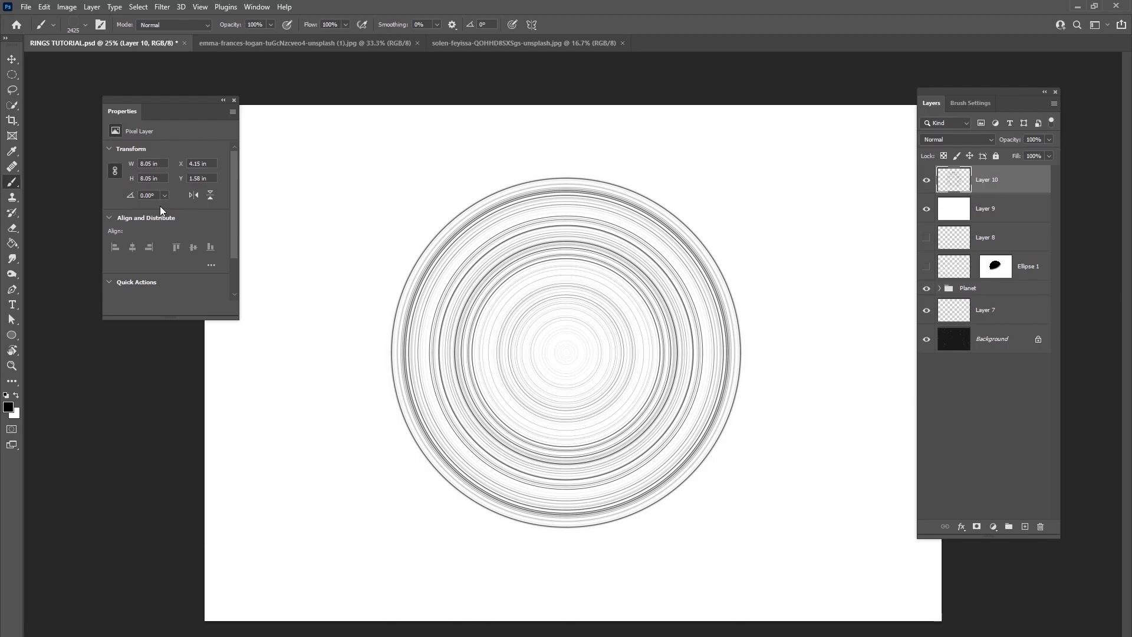
Step: Hide the white Layer 9 to reveal the planet and make Layer 10 active with the Move tool
{"action": "left_click", "coordinate": [11, 60]}
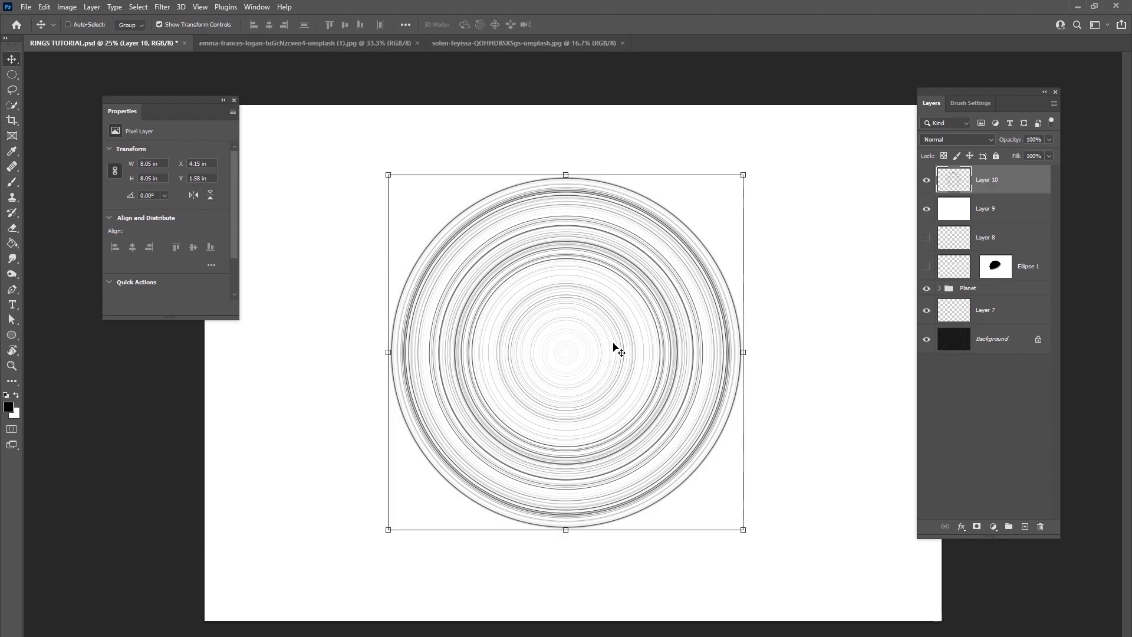
{"action": "left_click", "coordinate": [705, 340]}
{"action": "left_click", "coordinate": [926, 209]}
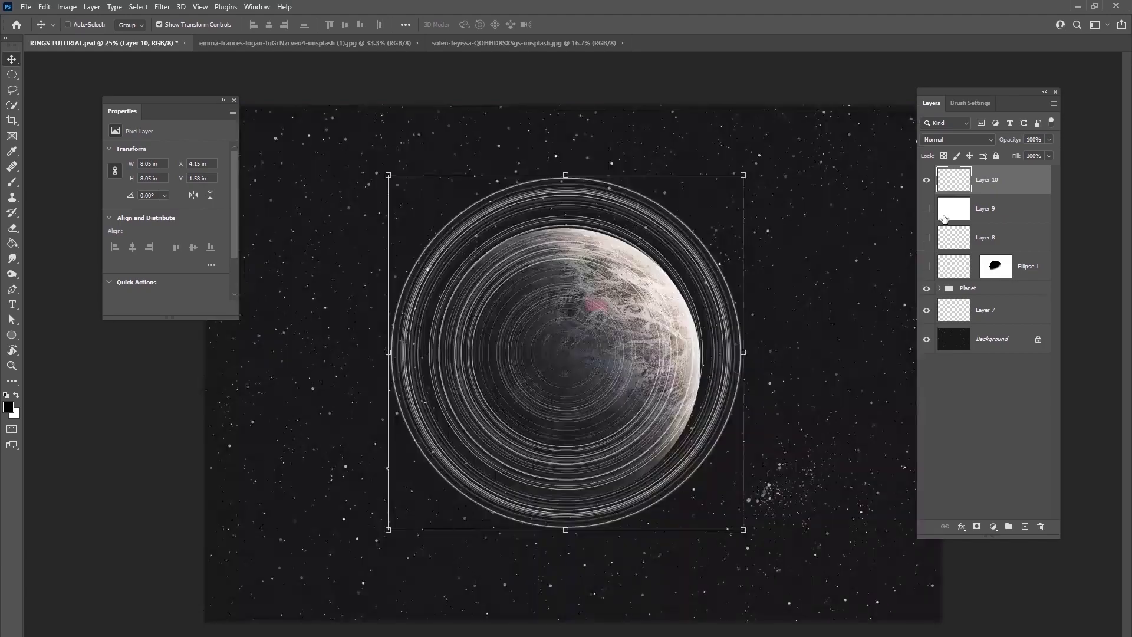
{"action": "left_click", "coordinate": [988, 219]}
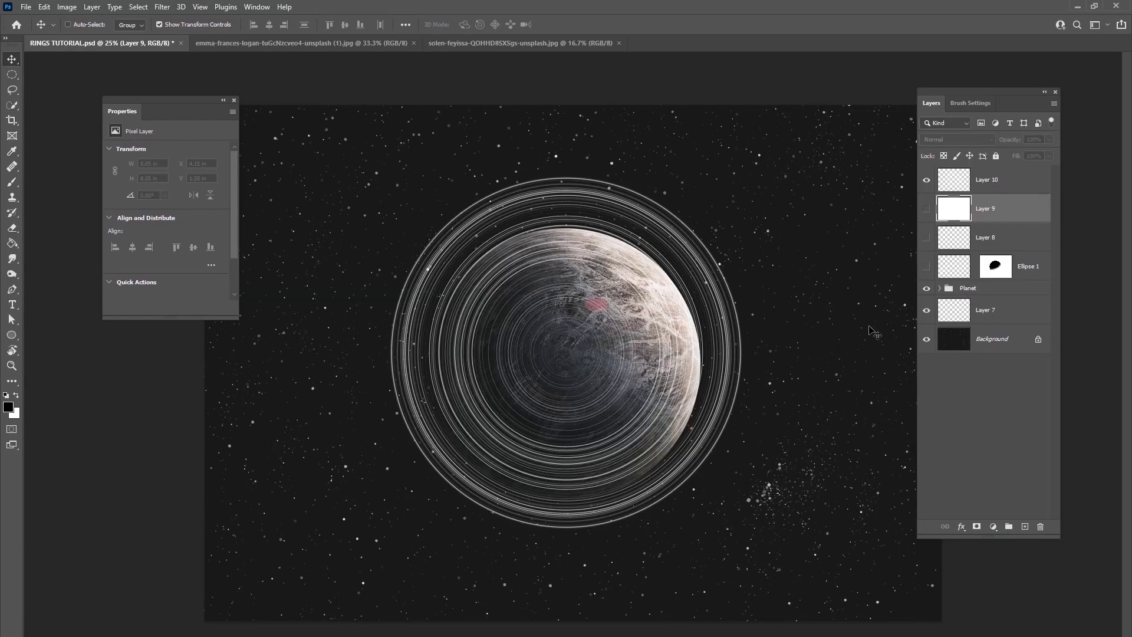
{"action": "left_click", "coordinate": [1004, 180]}
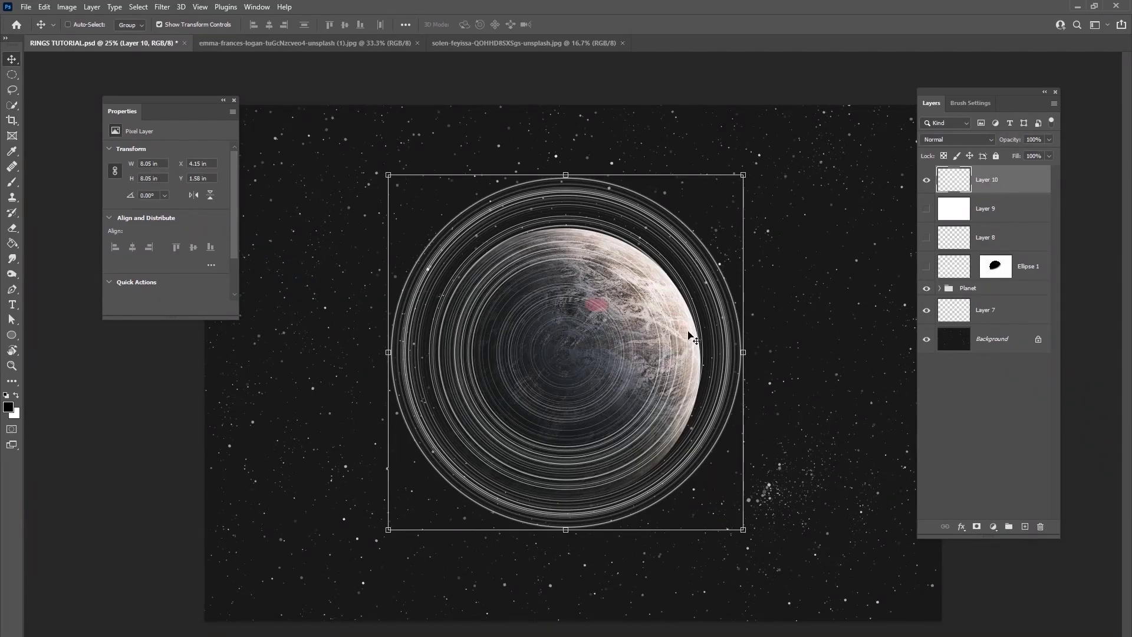
Step: Transform Layer 10's rings over the planet into a tilted ellipse, about 183.35% wide and 53.74% high, rotated about -18.61°
{"action": "left_click_drag", "start_coordinate": [646, 348], "coordinate": [678, 330]}
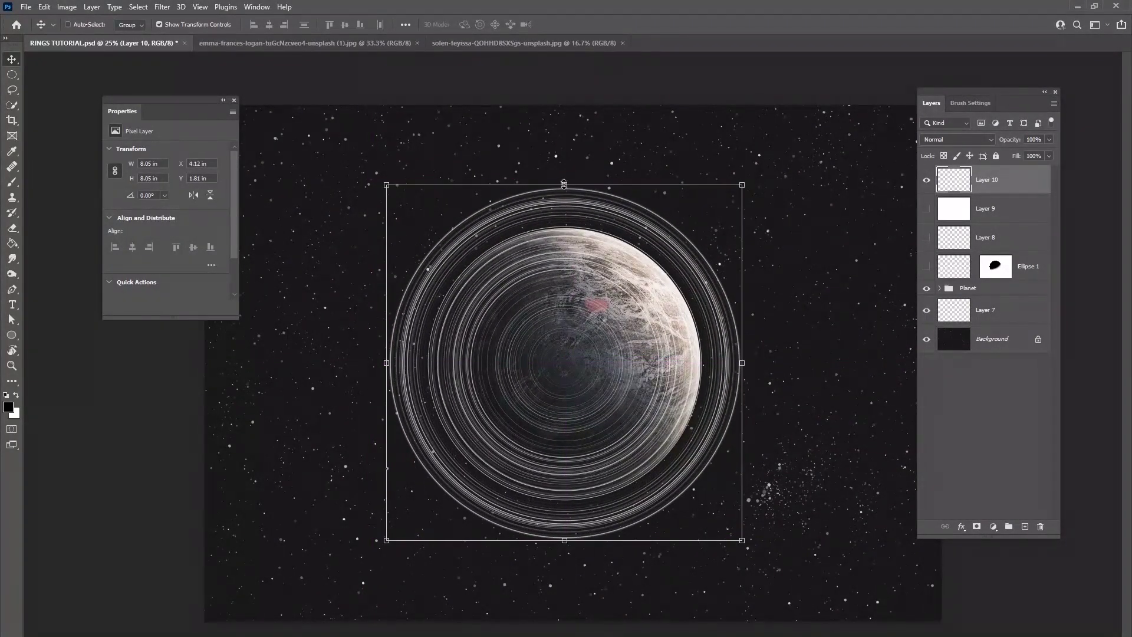
{"action": "left_click_drag", "start_coordinate": [564, 185], "coordinate": [600, 420]}
{"action": "left_click_drag", "start_coordinate": [599, 466], "coordinate": [600, 365]}
{"action": "left_click_drag", "start_coordinate": [762, 303], "coordinate": [881, 135]}
{"action": "left_click_drag", "start_coordinate": [822, 207], "coordinate": [724, 276]}
{"action": "left_click_drag", "start_coordinate": [522, 288], "coordinate": [521, 300]}
{"action": "mouse_move", "coordinate": [785, 209]}
{"action": "left_mouse_down"}
{"action": "mouse_move", "coordinate": [865, 156]}
{"action": "mouse_move", "coordinate": [779, 225]}
{"action": "left_mouse_up"}
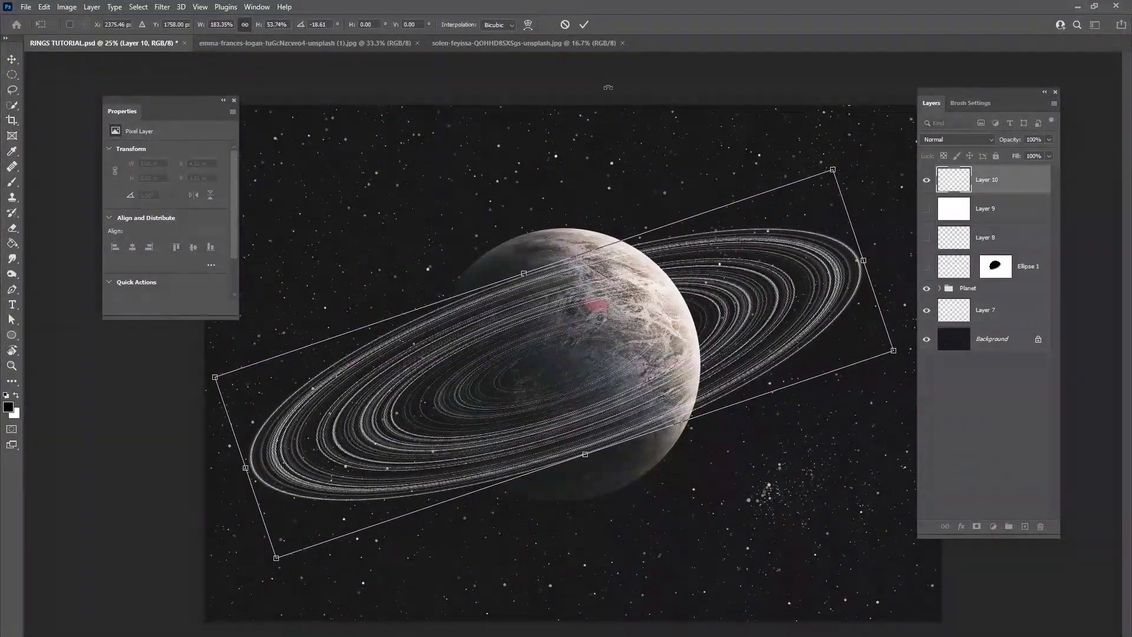
{"action": "key", "text": "Return"}
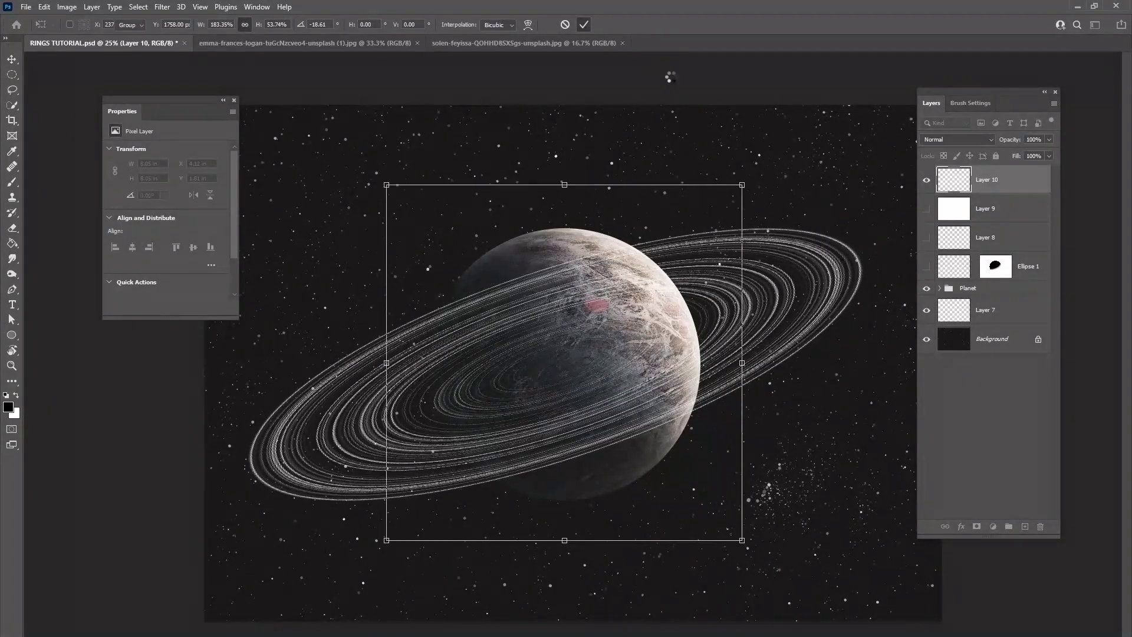
Step: Add a layer mask to Layer 10 and load the outline of Layer 1 in the Planet group as a selection
{"action": "left_click", "coordinate": [941, 288]}
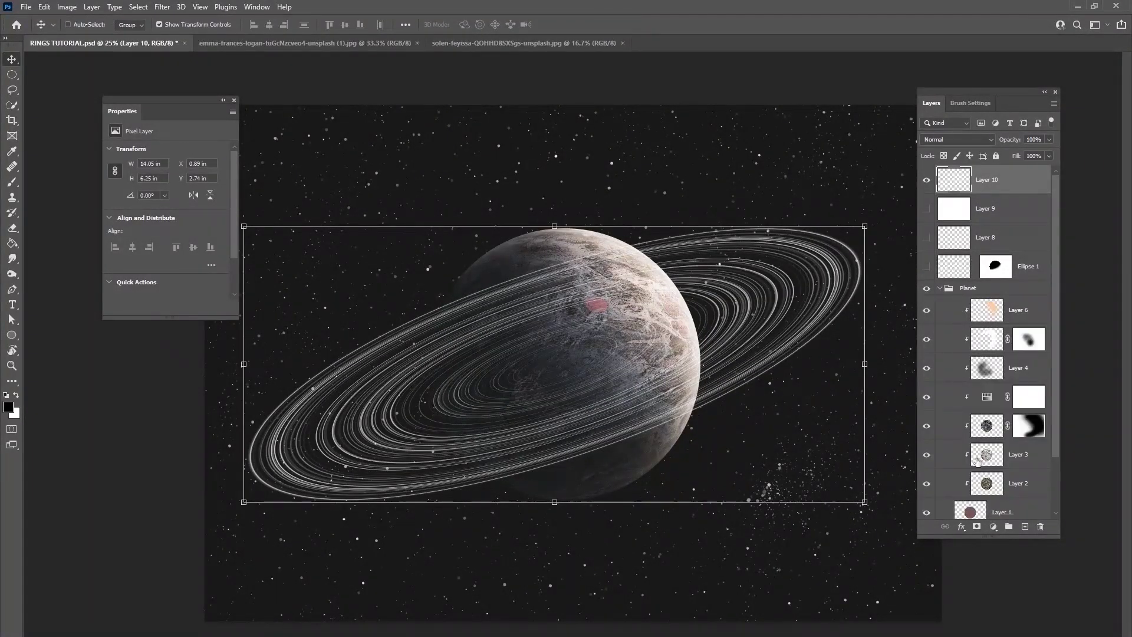
{"action": "left_click", "coordinate": [976, 526]}
{"action": "left_click", "coordinate": [969, 512], "text": "ctrl"}
Step: Choose a round 90 px brush with 89% hardness for painting on Layer 10's mask
{"action": "key", "text": "b"}
{"action": "right_click", "coordinate": [615, 381]}
{"action": "key", "text": "Escape"}
{"action": "right_click", "coordinate": [655, 314]}
{"action": "double_click", "coordinate": [598, 454]}
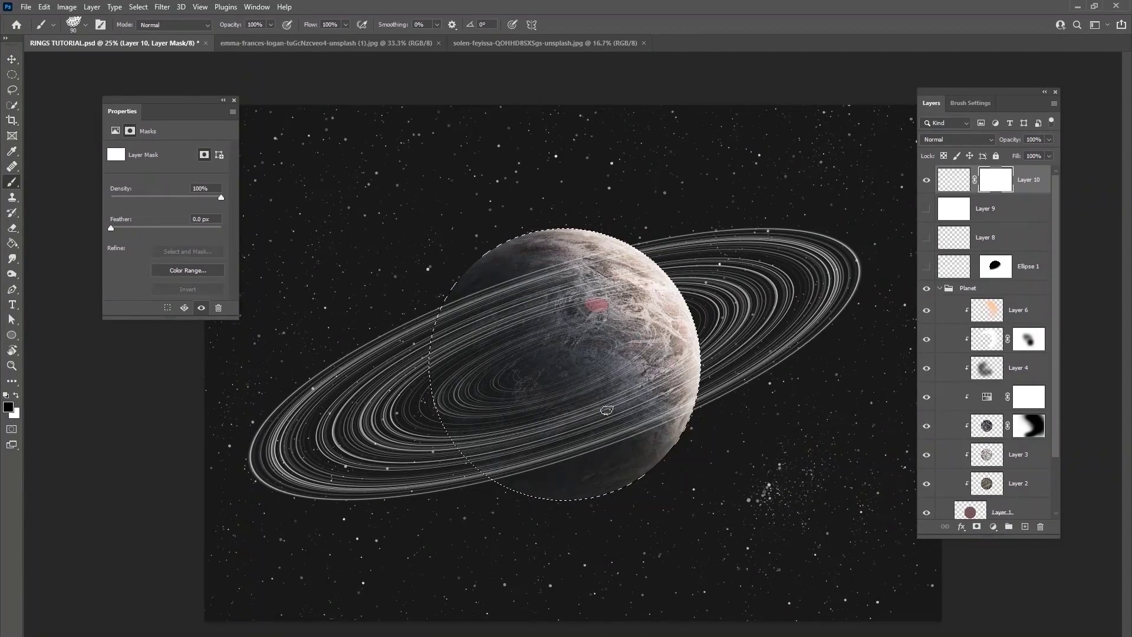
{"action": "right_click", "coordinate": [698, 394]}
{"action": "left_click", "coordinate": [629, 510]}
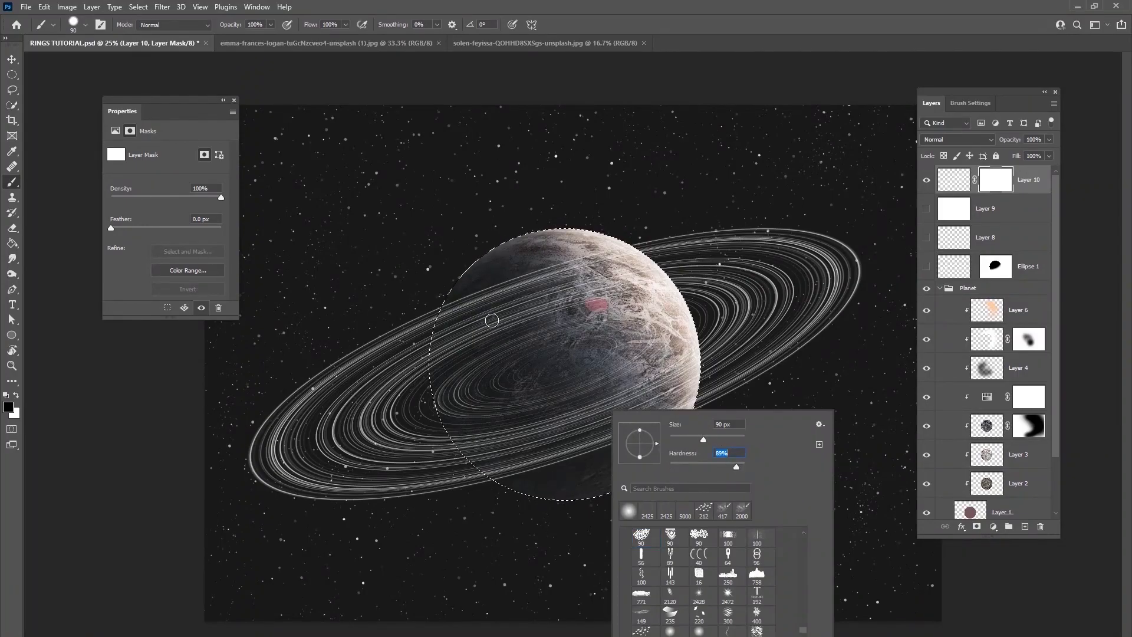
{"action": "key", "text": "Return"}
Step: Enlarge the brush to 202 px, mask out the rear rings crossing the planet's upper part in black, and clear the selection
{"action": "left_click", "coordinate": [506, 371]}
{"action": "right_click", "coordinate": [505, 371]}
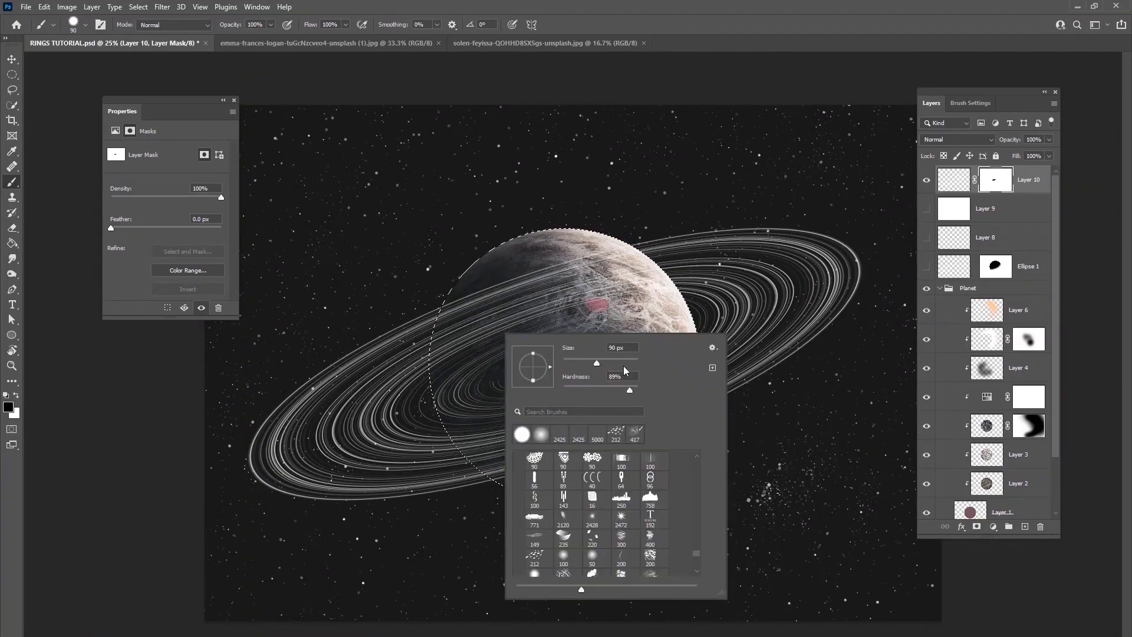
{"action": "left_click_drag", "start_coordinate": [619, 366], "coordinate": [621, 366]}
{"action": "key", "text": "Return"}
{"action": "mouse_move", "coordinate": [510, 332]}
{"action": "left_mouse_down"}
{"action": "mouse_move", "coordinate": [465, 306]}
{"action": "mouse_move", "coordinate": [456, 334]}
{"action": "mouse_move", "coordinate": [464, 350]}
{"action": "mouse_move", "coordinate": [428, 396]}
{"action": "mouse_move", "coordinate": [482, 402]}
{"action": "mouse_move", "coordinate": [580, 378]}
{"action": "left_mouse_up"}
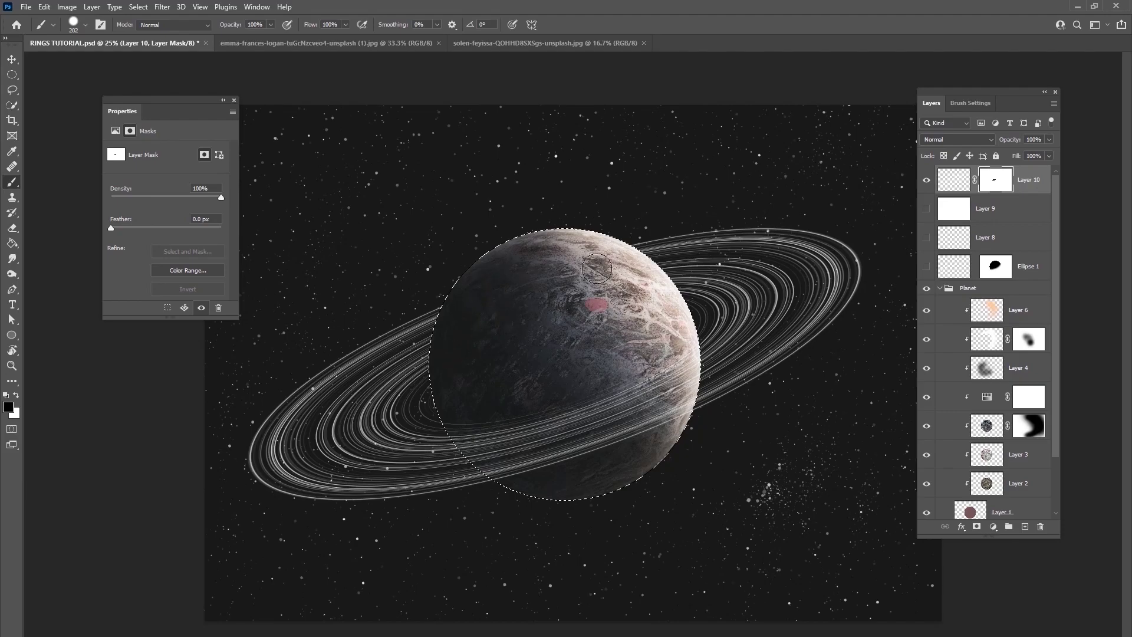
{"action": "left_click", "coordinate": [138, 7]}
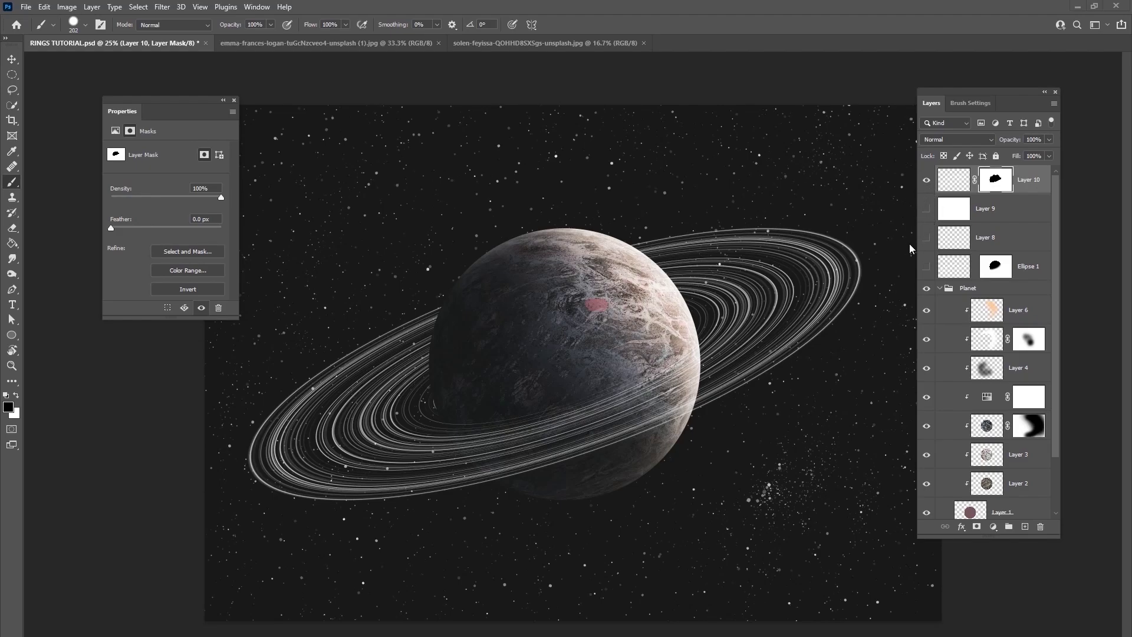
Step: Hide Layer 10, show the white Layer 9 again and add a new empty layer directly above it
{"action": "left_click", "coordinate": [927, 182]}
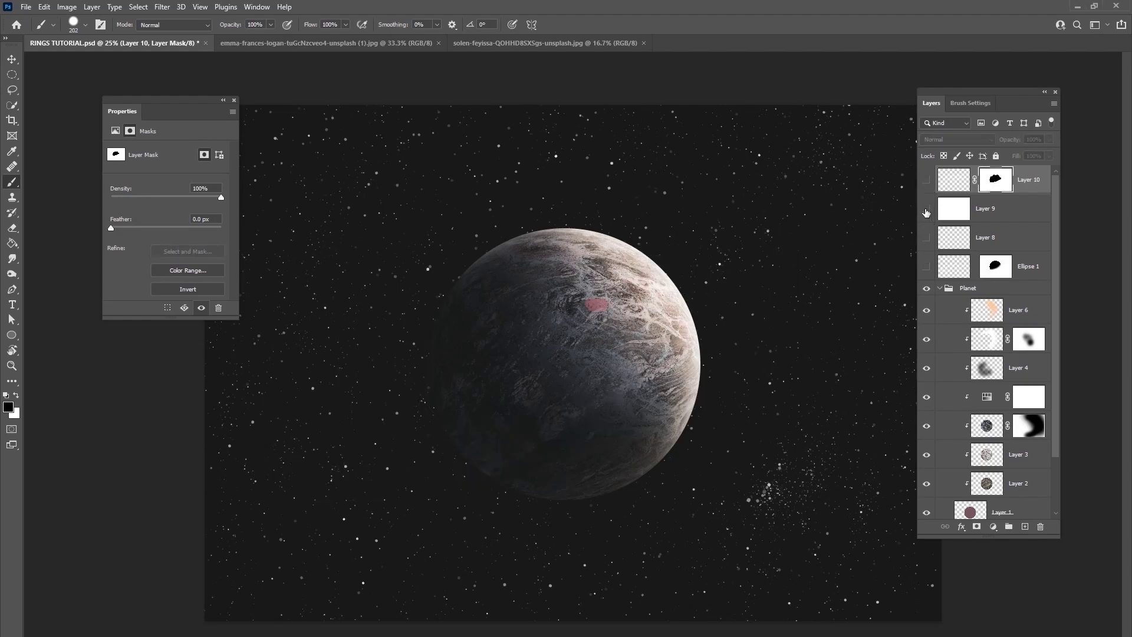
{"action": "left_click", "coordinate": [926, 209]}
{"action": "left_click", "coordinate": [962, 218]}
{"action": "left_click", "coordinate": [1025, 526]}
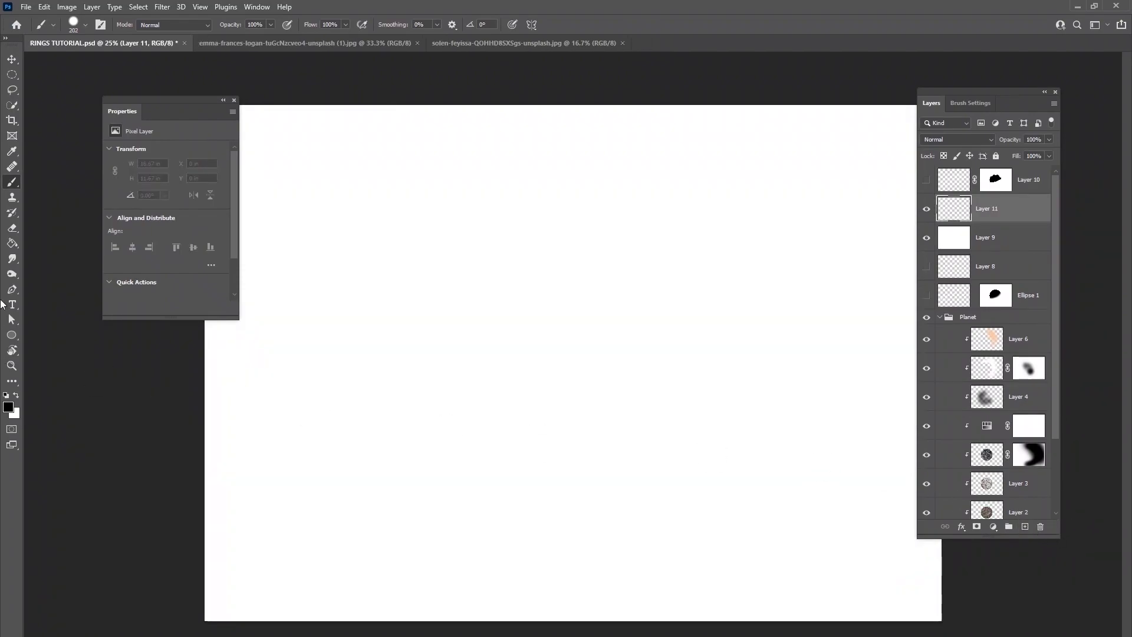
Step: Choose the custom 2425 px circle brush from the end of the brush presets
{"action": "right_click", "coordinate": [517, 243]}
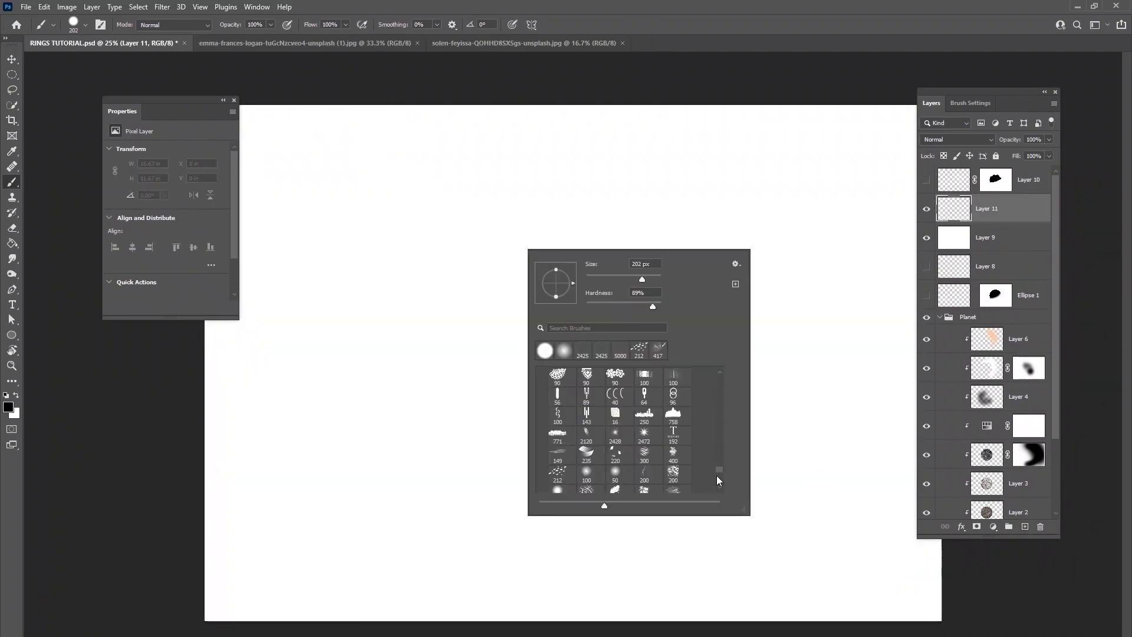
{"action": "left_click_drag", "start_coordinate": [719, 469], "coordinate": [721, 494]}
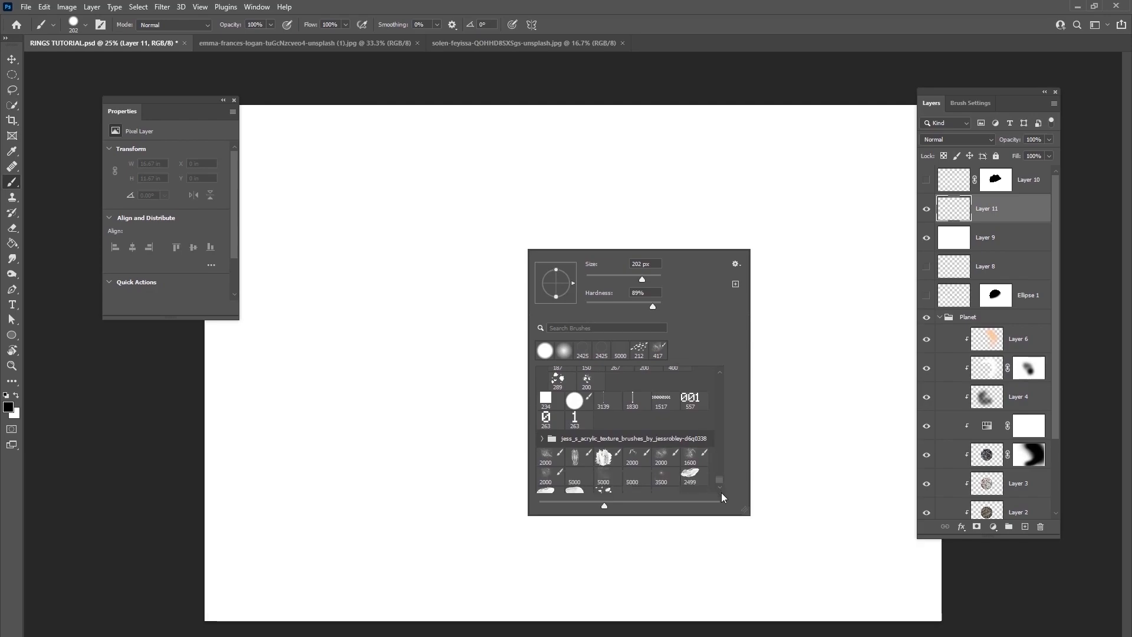
{"action": "left_click", "coordinate": [719, 487]}
{"action": "left_click", "coordinate": [665, 483]}
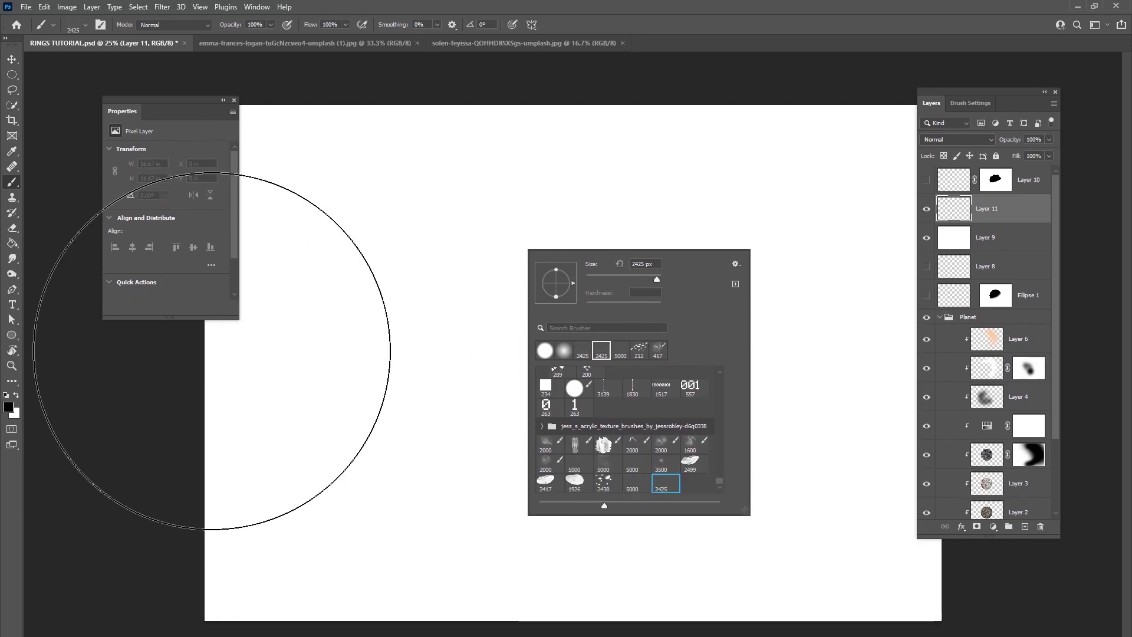
Step: Enable Shape Dynamics and Transfer for the circle brush, raise the Transfer jitter to the maximum, and return to the layer list
{"action": "left_click", "coordinate": [967, 104]}
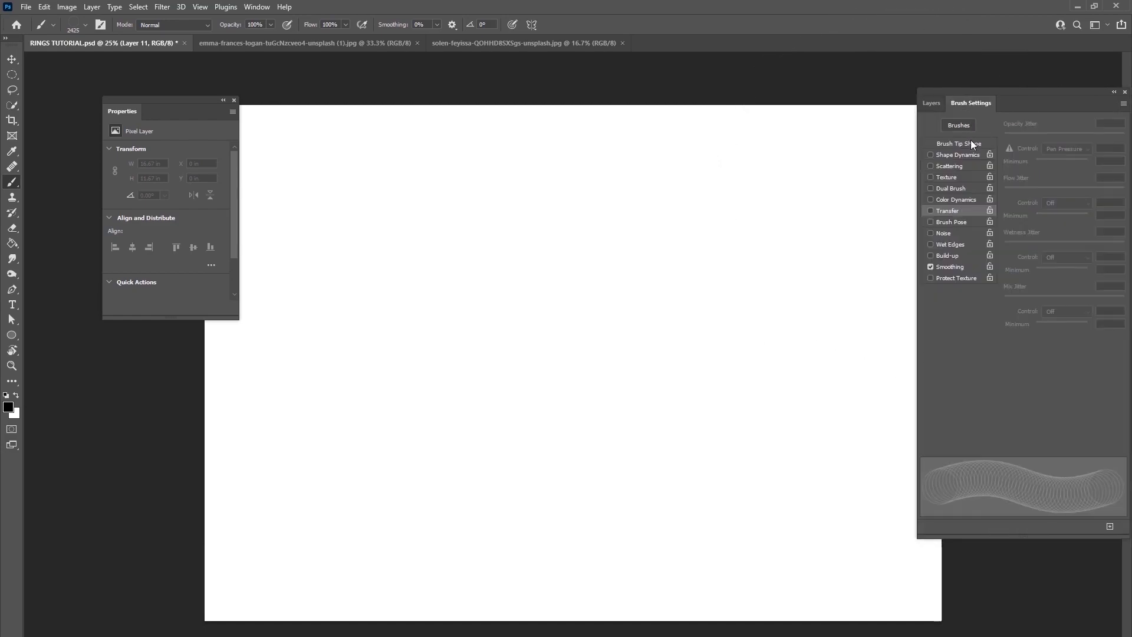
{"action": "left_click", "coordinate": [958, 154]}
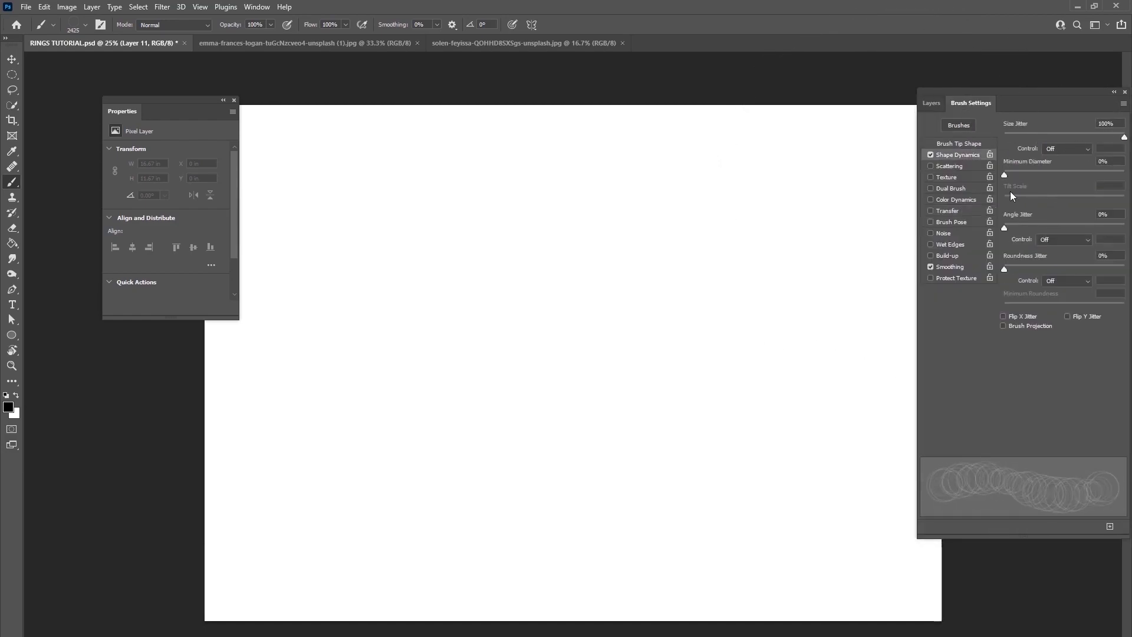
{"action": "left_click", "coordinate": [953, 211]}
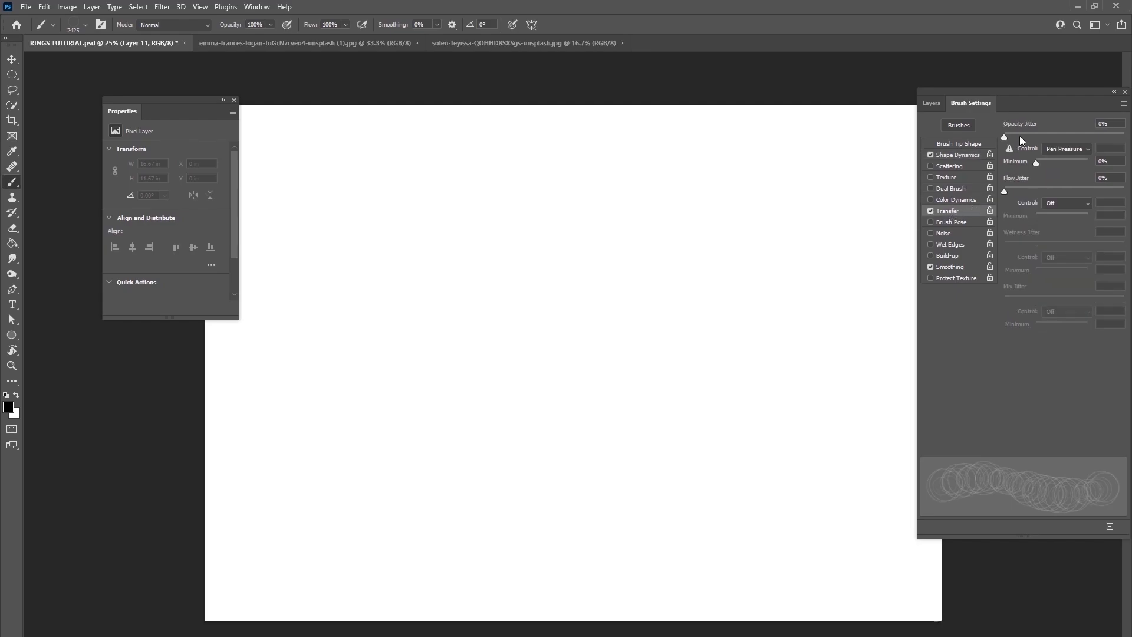
{"action": "left_click_drag", "start_coordinate": [1098, 188], "coordinate": [1126, 189]}
{"action": "left_click", "coordinate": [923, 104]}
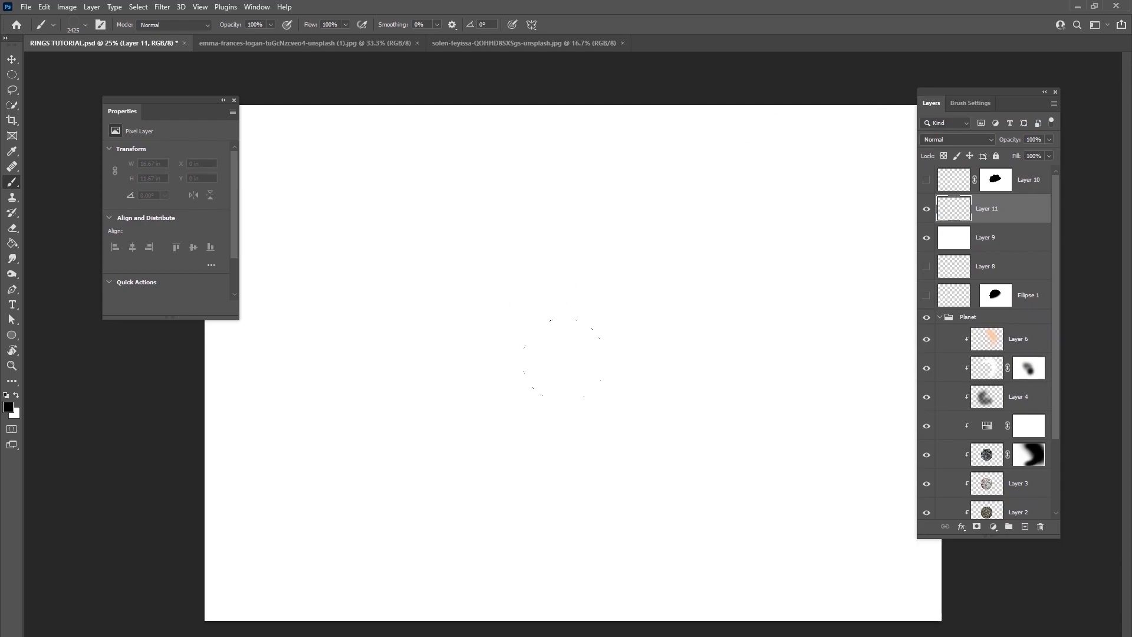
Step: Set the circle brush's Size Jitter in Shape Dynamics to 80%
{"action": "right_click", "coordinate": [549, 344]}
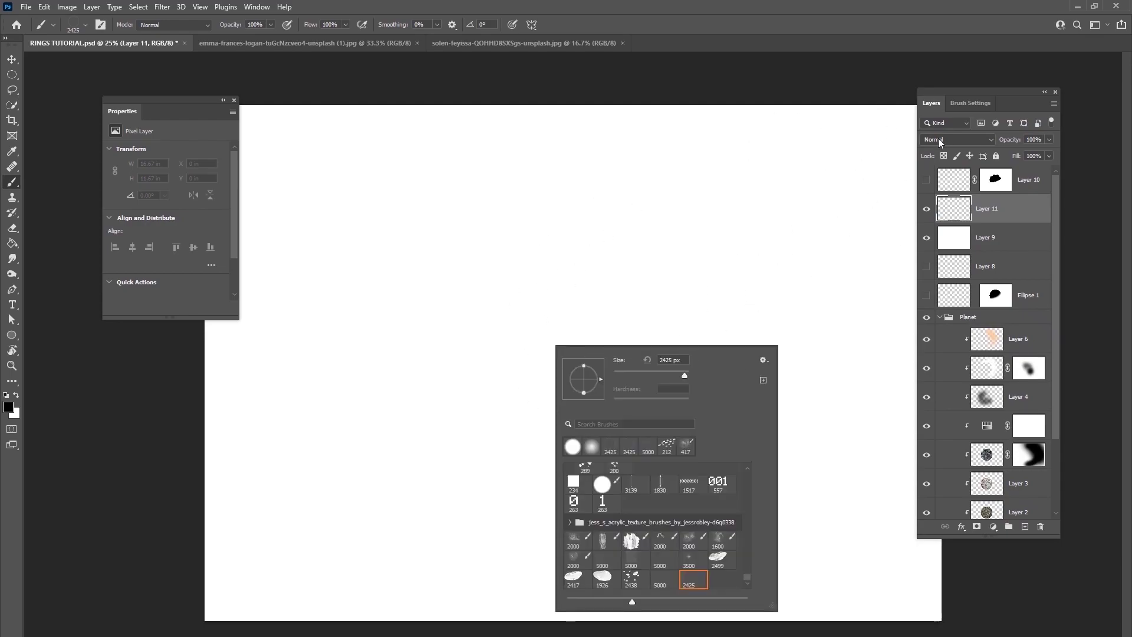
{"action": "left_click", "coordinate": [970, 103]}
{"action": "left_click", "coordinate": [970, 103]}
{"action": "left_click", "coordinate": [964, 153]}
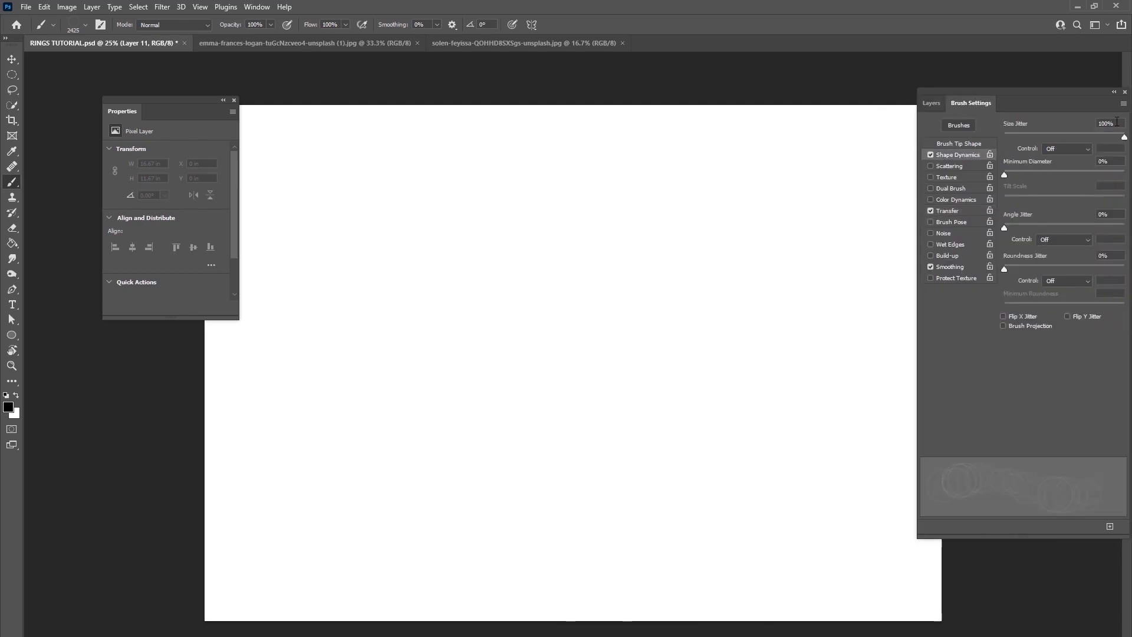
{"action": "type", "text": "80"}
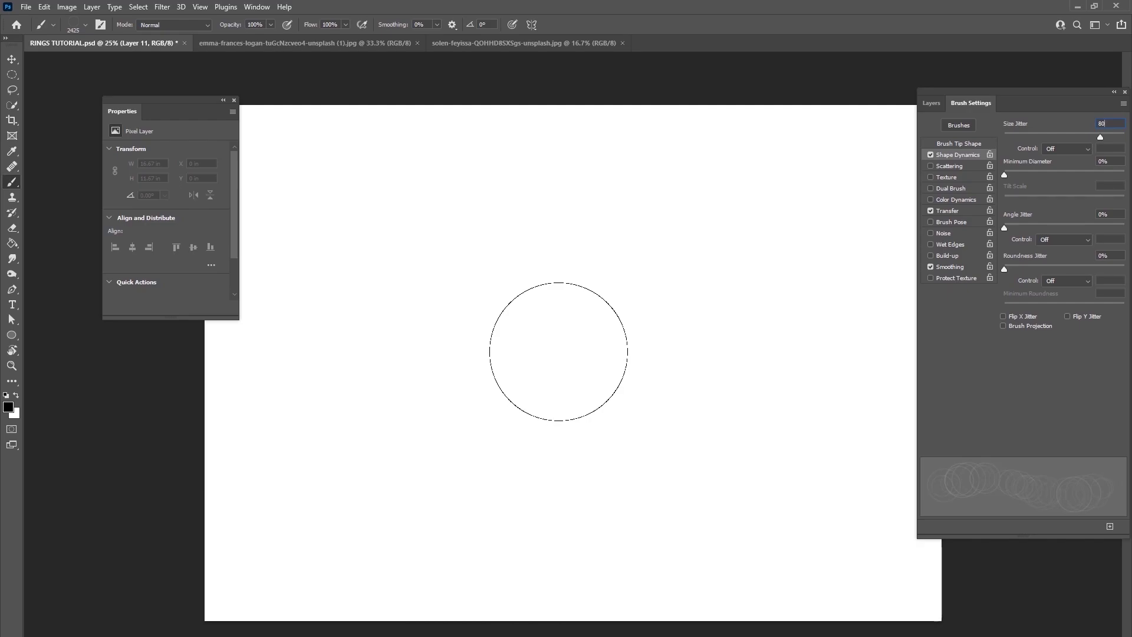
{"action": "left_click", "coordinate": [555, 354]}
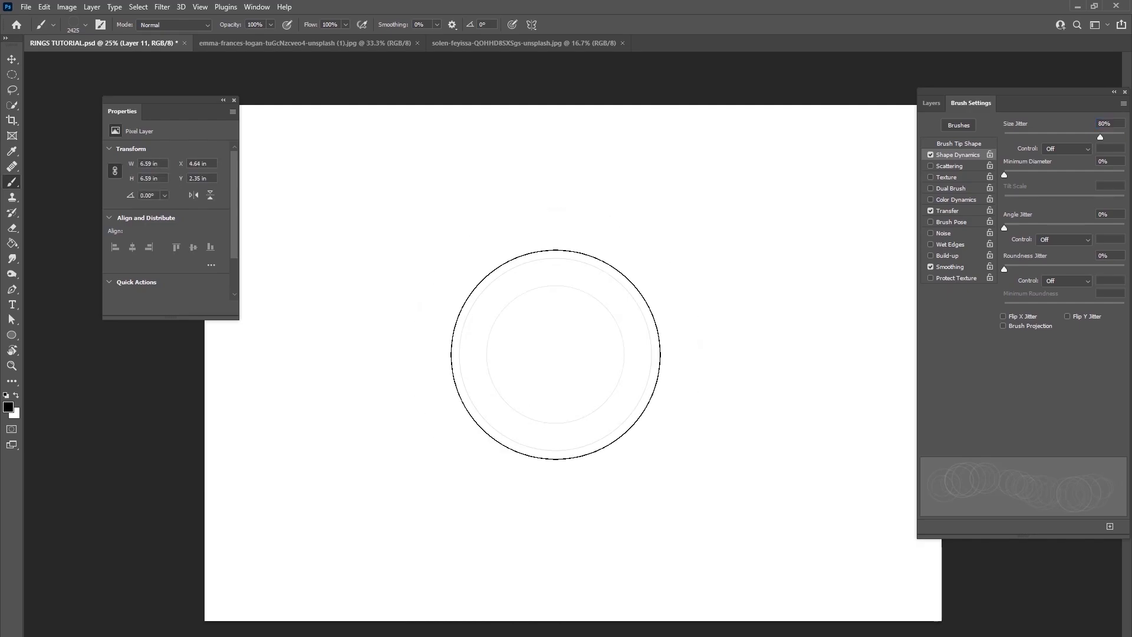
{"action": "left_click", "coordinate": [931, 103]}
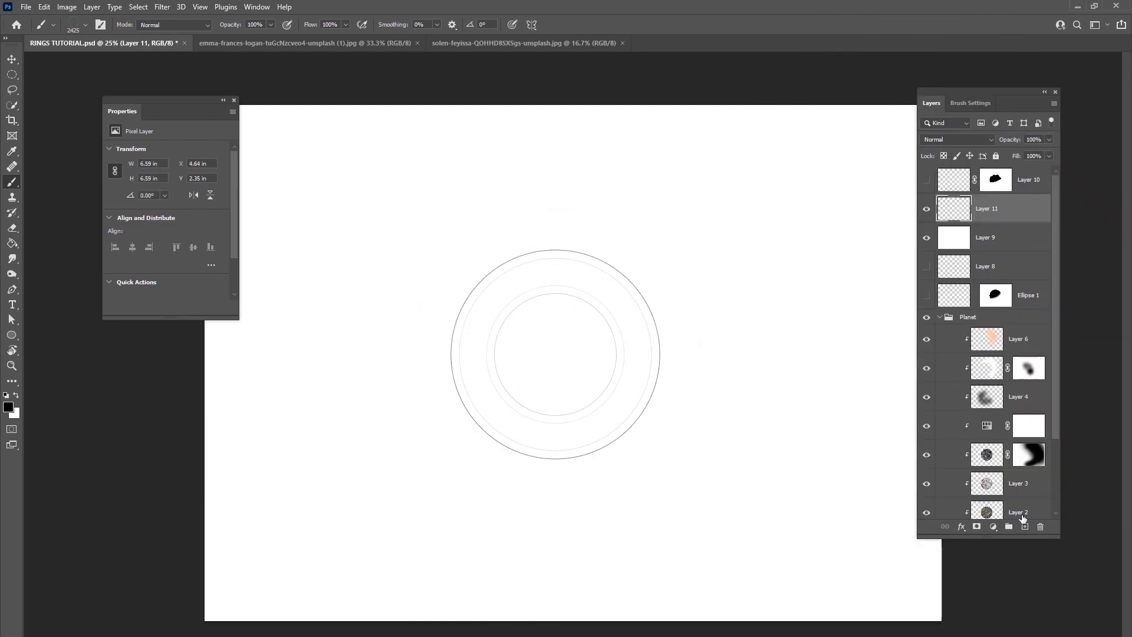
{"action": "key", "text": "ctrl+z"}
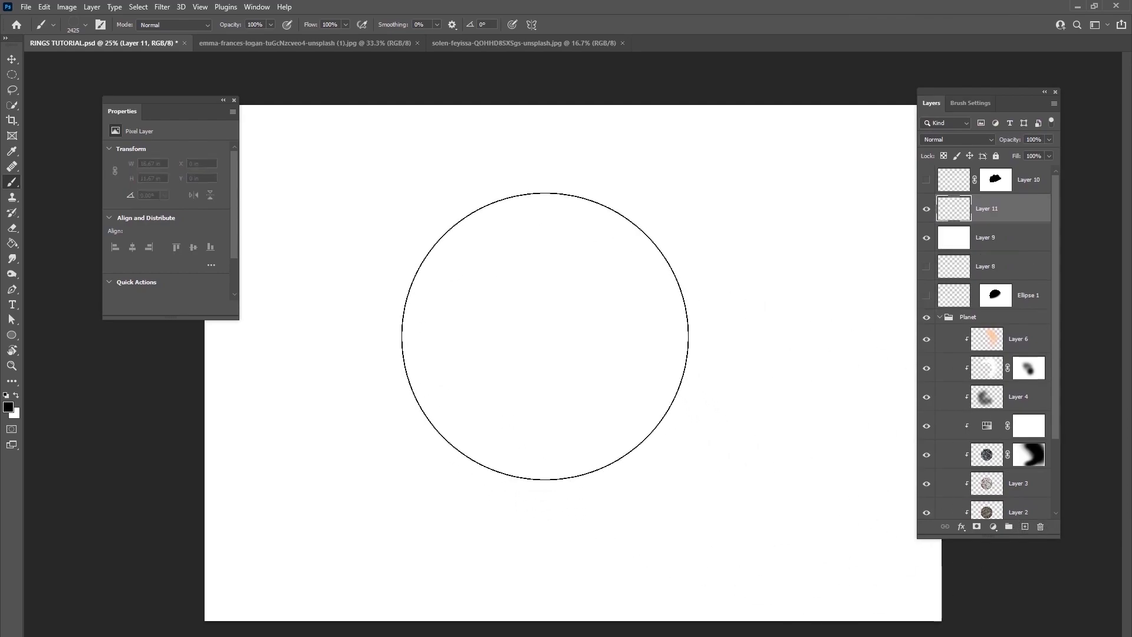
Step: Stamp concentric black circles of varying size and opacity around one centre on Layer 11, up to about 8 in wide
{"action": "left_click", "coordinate": [557, 356]}
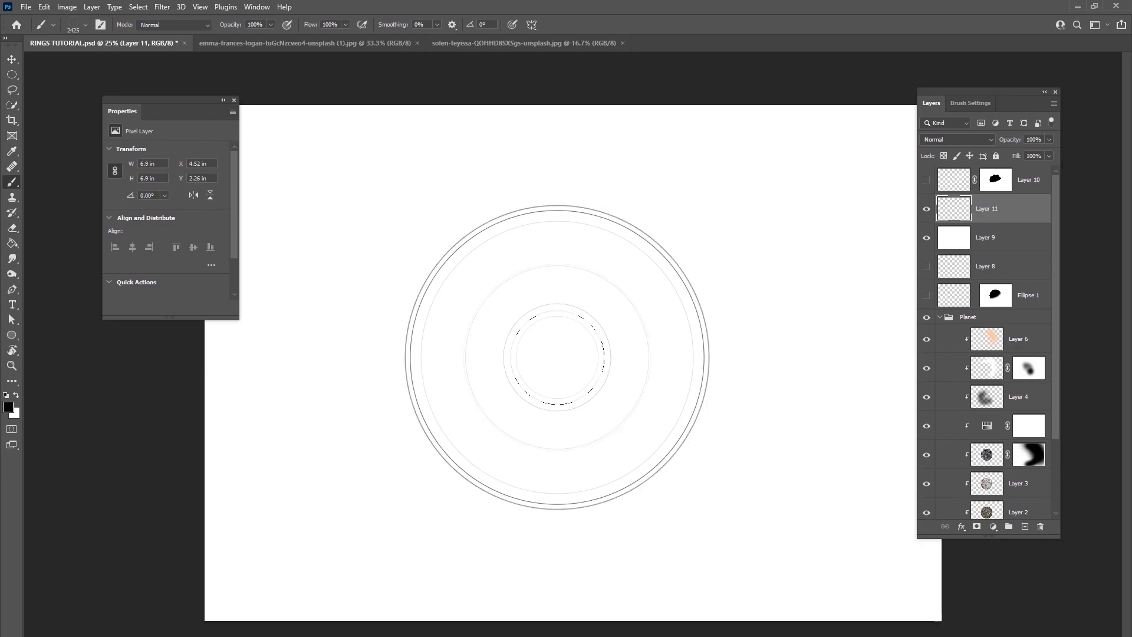
{"action": "left_click", "coordinate": [557, 357]}
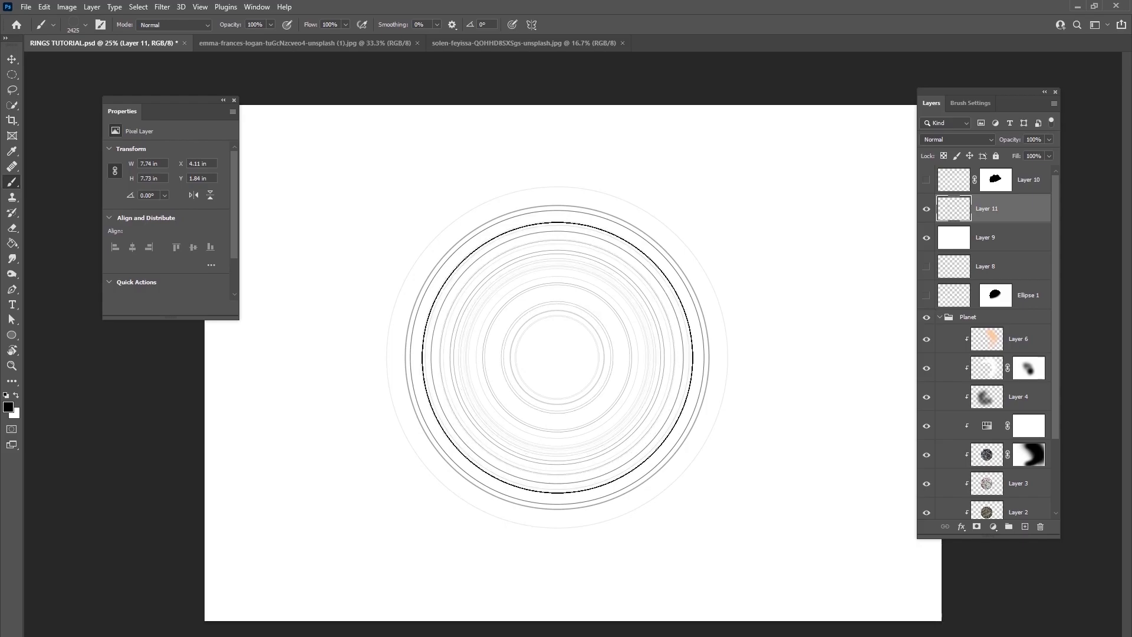
{"action": "left_click", "coordinate": [557, 357]}
{"action": "left_click", "coordinate": [557, 356]}
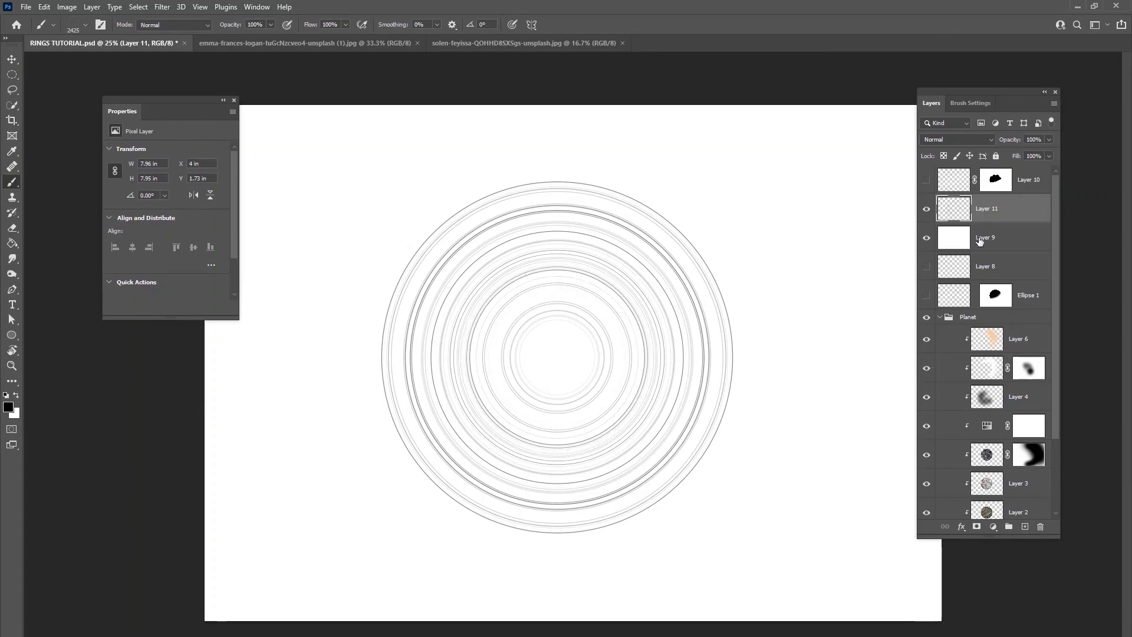
Step: Check Layer 11 by toggling its visibility and add a new empty layer above it
{"action": "left_click", "coordinate": [926, 209]}
{"action": "left_click", "coordinate": [926, 209]}
{"action": "left_click", "coordinate": [1024, 527]}
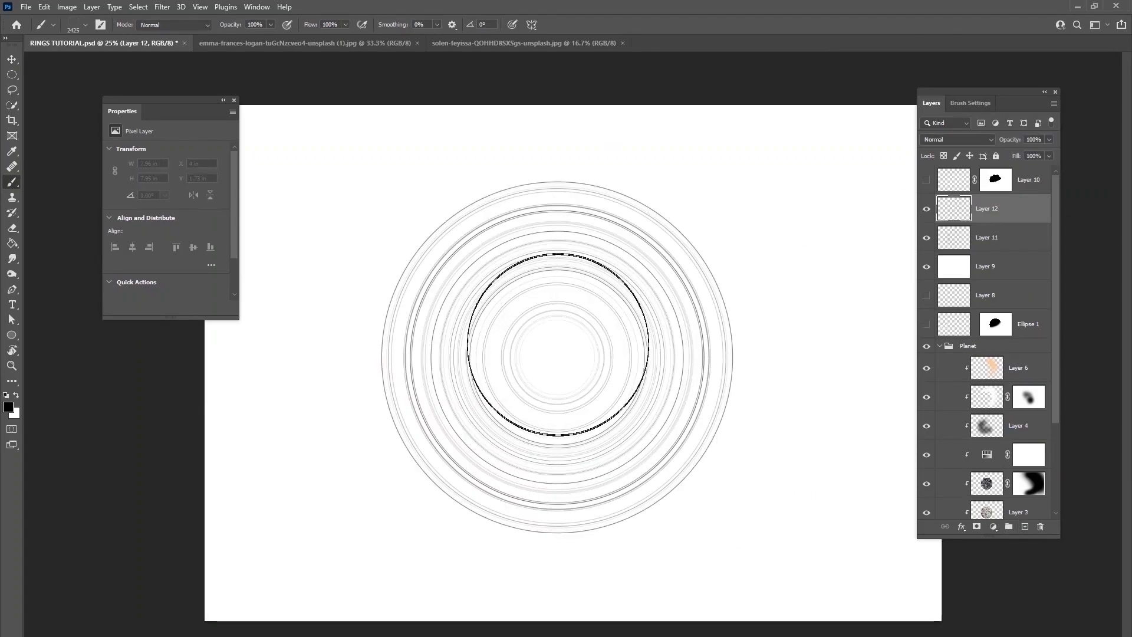
Step: Turn off Shape Dynamics for the circle brush and set the brush size to 1500 px
{"action": "left_click", "coordinate": [961, 101]}
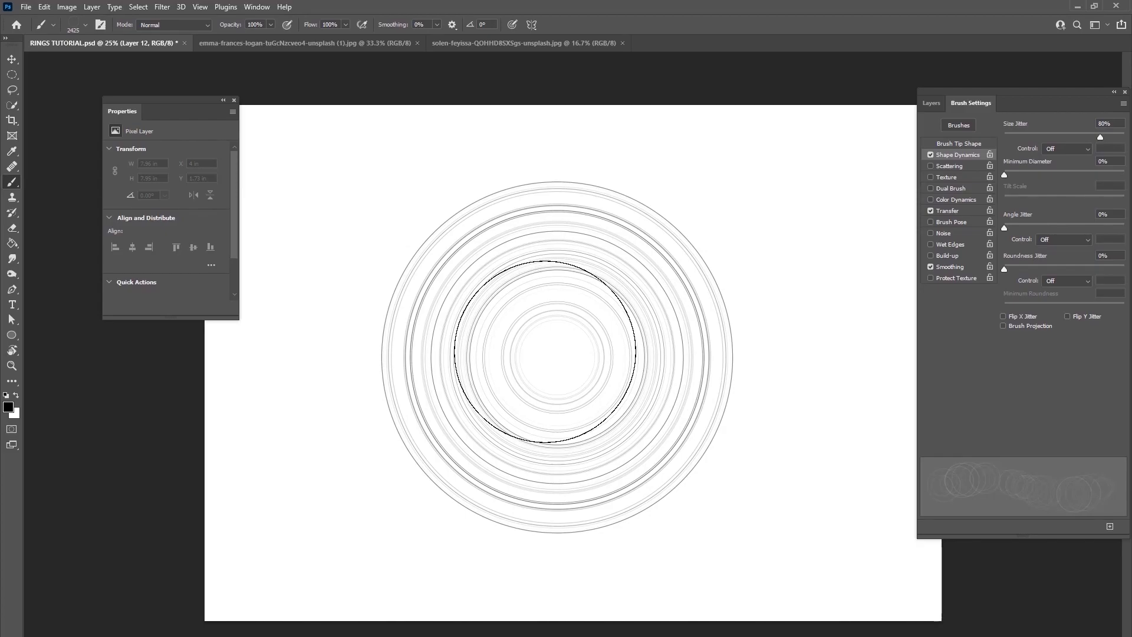
{"action": "right_click", "coordinate": [548, 349]}
{"action": "left_click", "coordinate": [931, 155]}
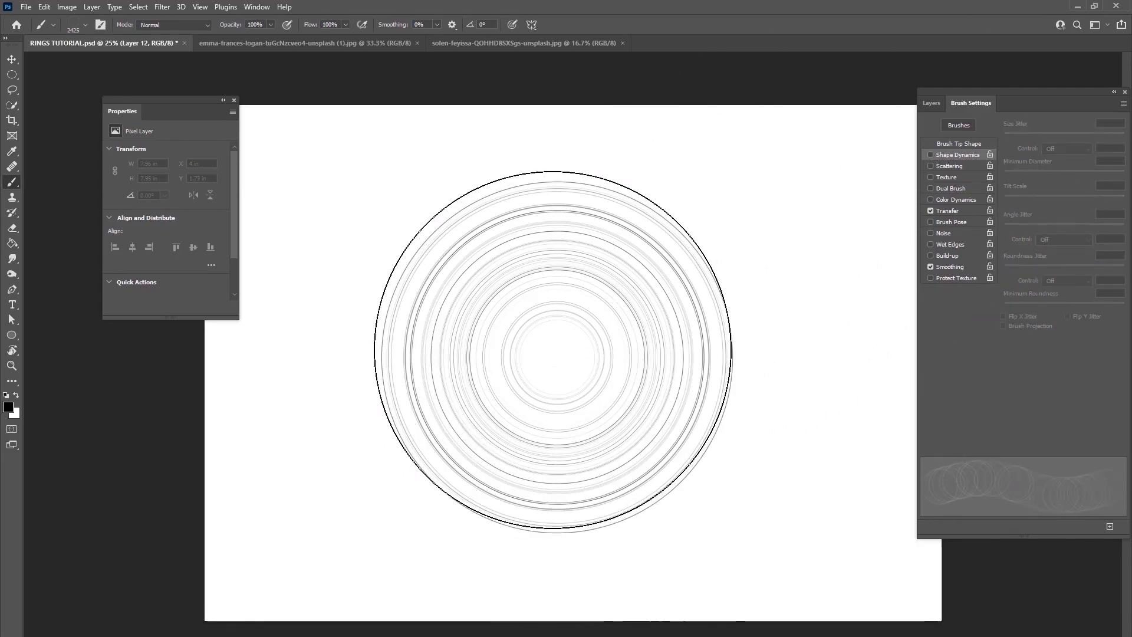
{"action": "right_click", "coordinate": [557, 352]}
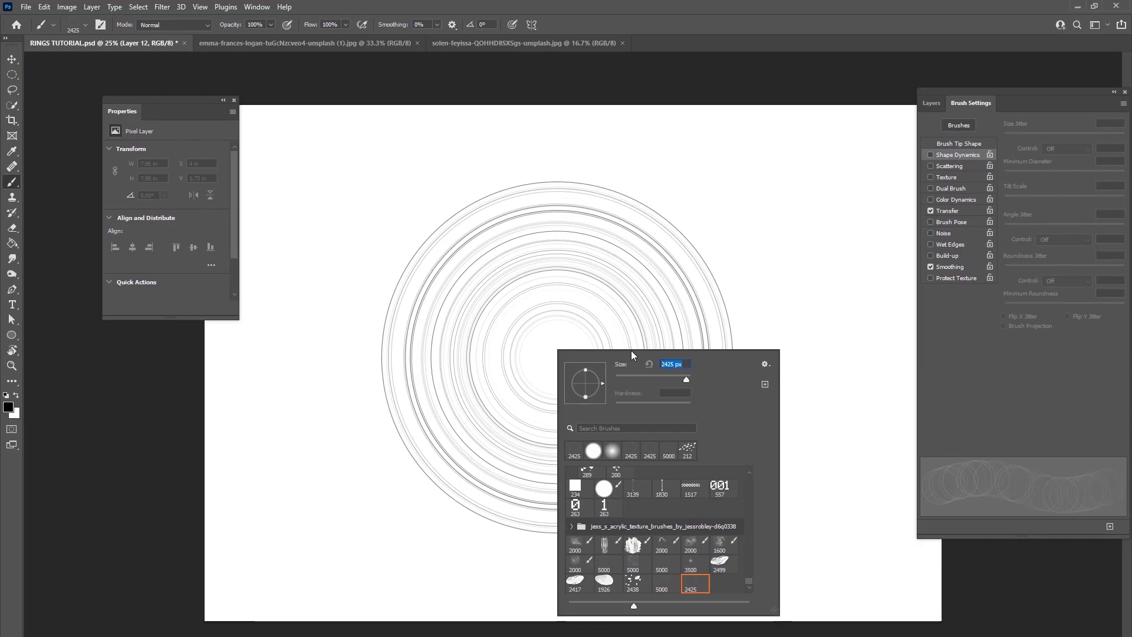
{"action": "type", "text": "1500"}
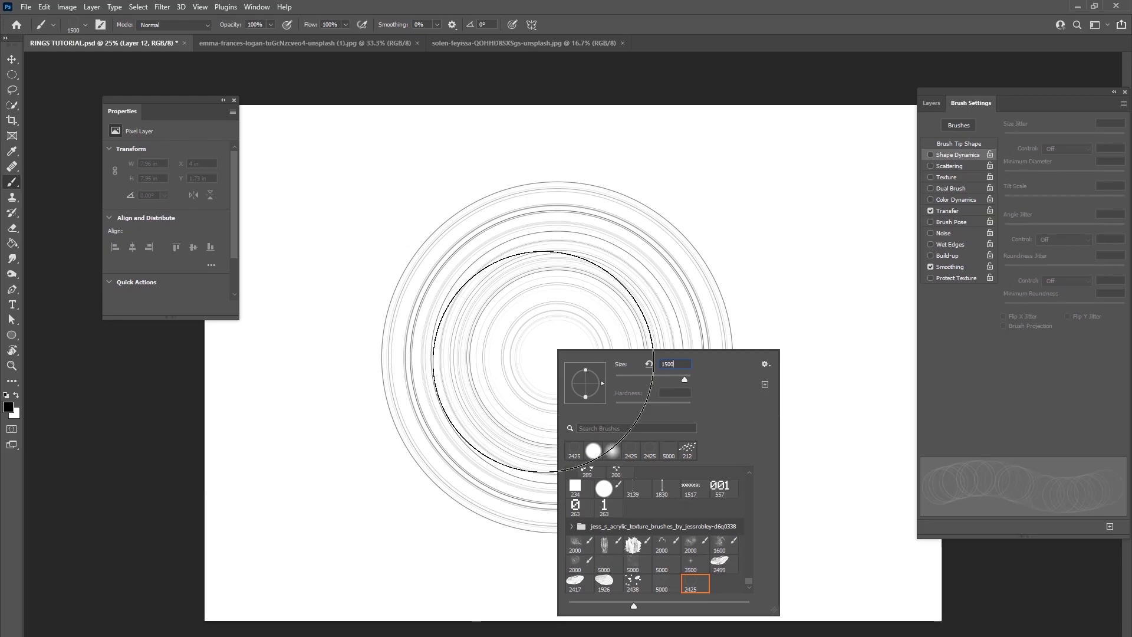
{"action": "key", "text": "Return"}
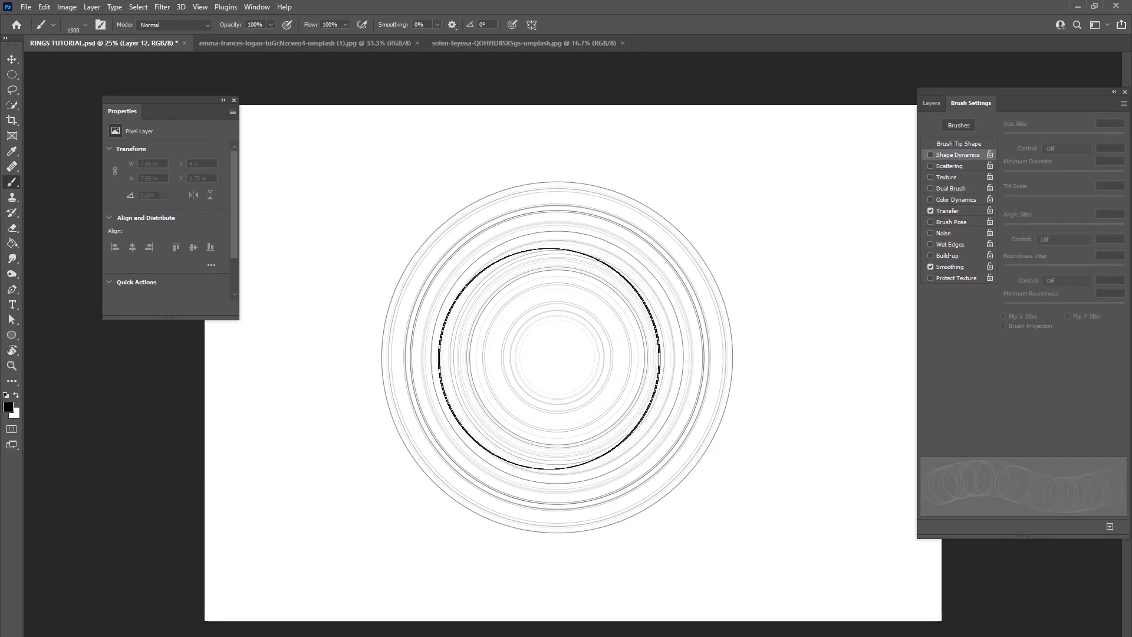
Step: Stamp one test circle about 5 in wide on Layer 12 and replace that layer with a new empty one
{"action": "left_click", "coordinate": [558, 356]}
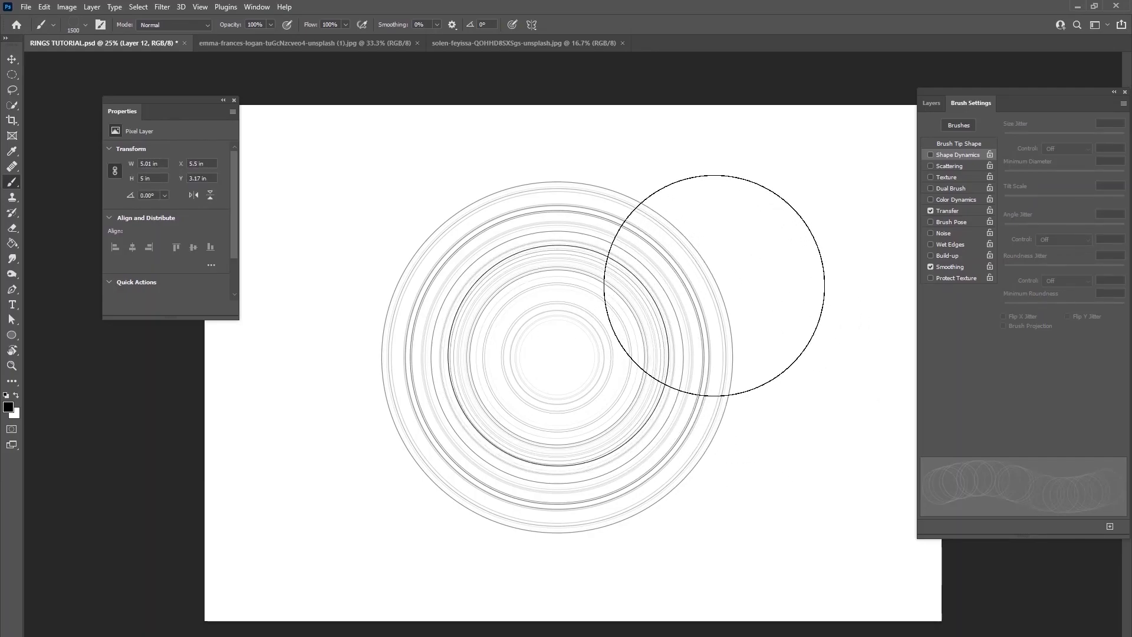
{"action": "key", "text": "F7"}
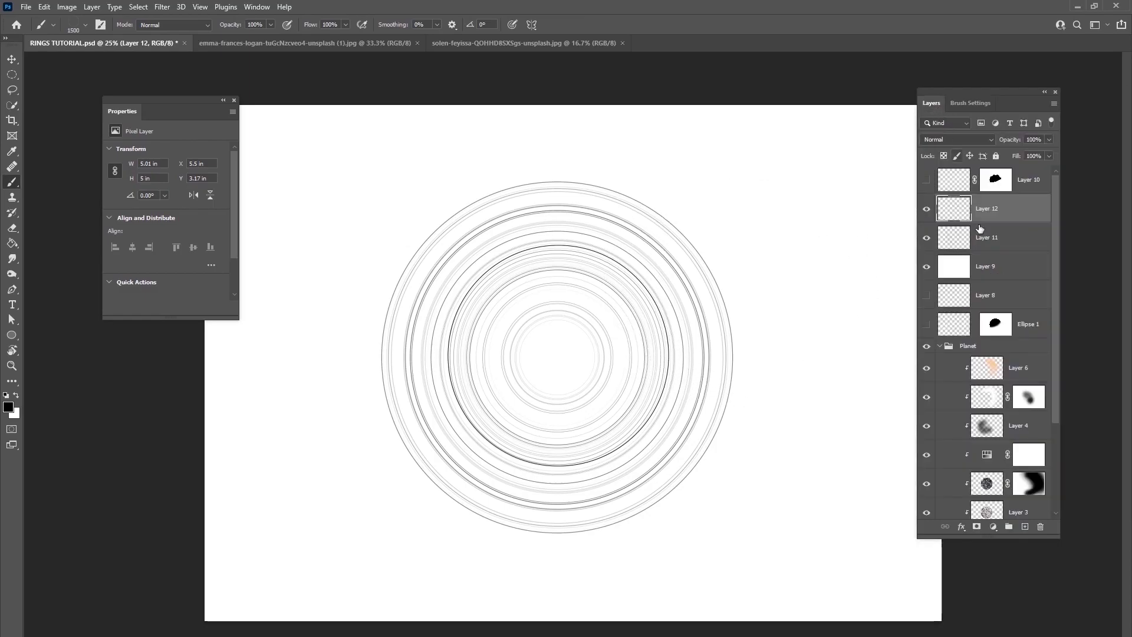
{"action": "left_click", "coordinate": [1039, 527]}
{"action": "left_click", "coordinate": [1026, 526]}
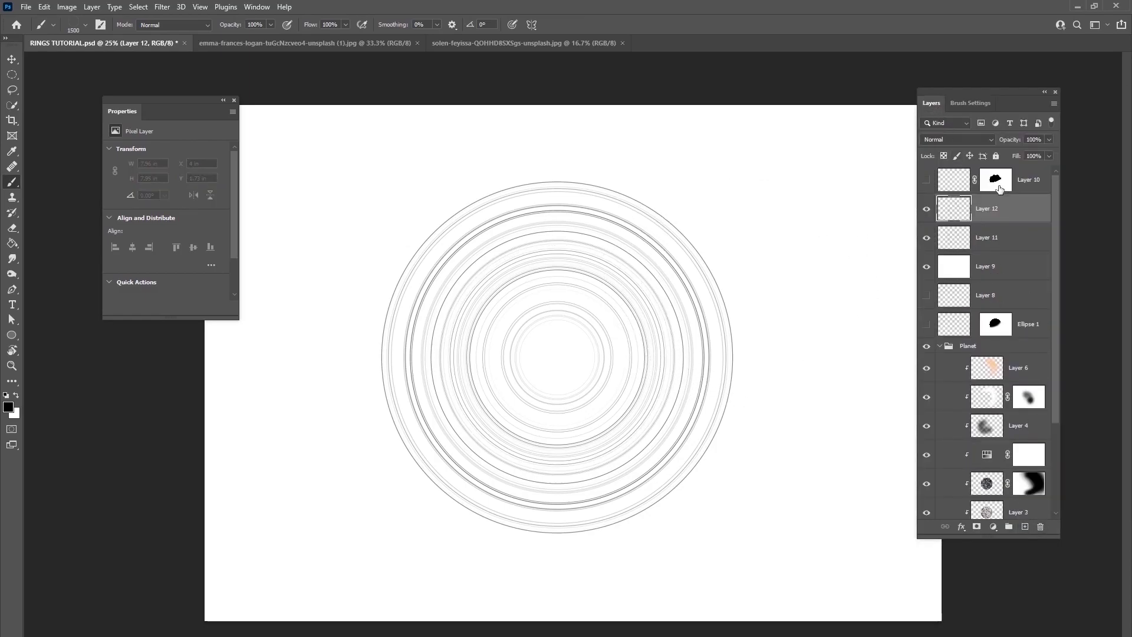
Step: Enable Shape Dynamics with 15% Size Jitter and stamp a dense concentric ring band about 5 in wide on Layer 12
{"action": "left_click", "coordinate": [953, 104]}
{"action": "left_click", "coordinate": [942, 153]}
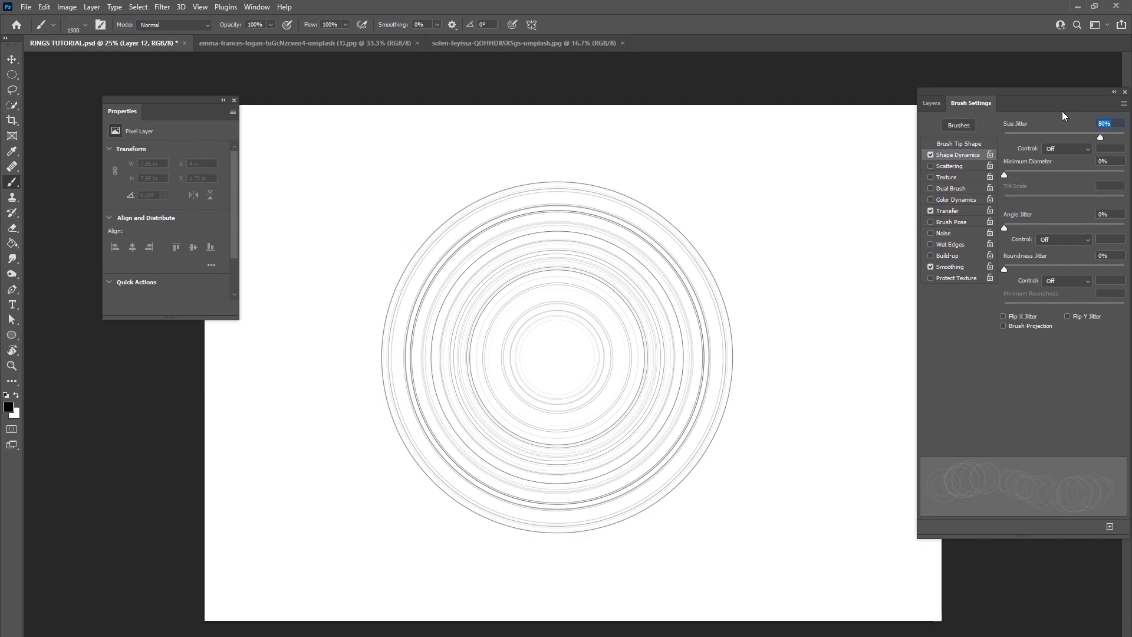
{"action": "type", "text": "15"}
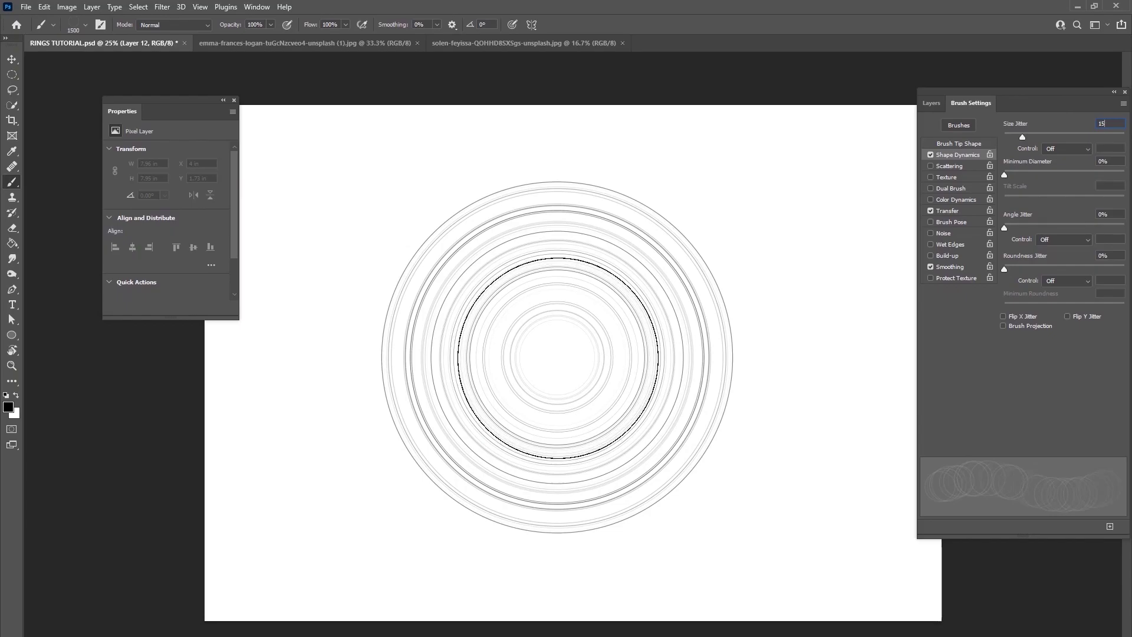
{"action": "key", "text": "Return"}
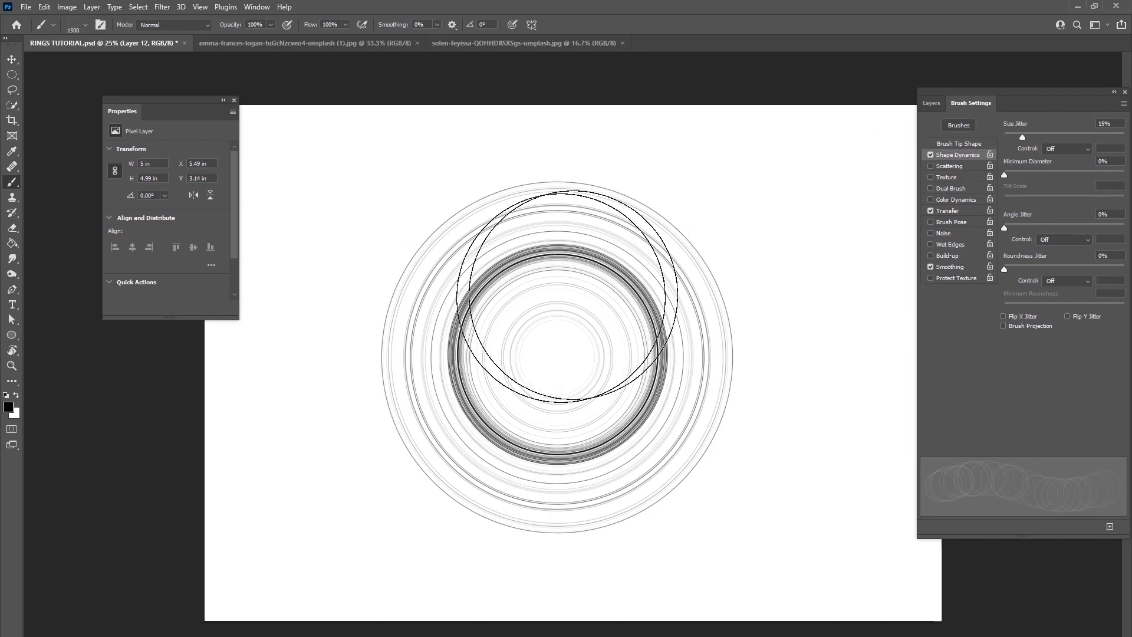
Step: Select the whole canvas and align Layer 12 to its horizontal and vertical centre
{"action": "left_click", "coordinate": [930, 103]}
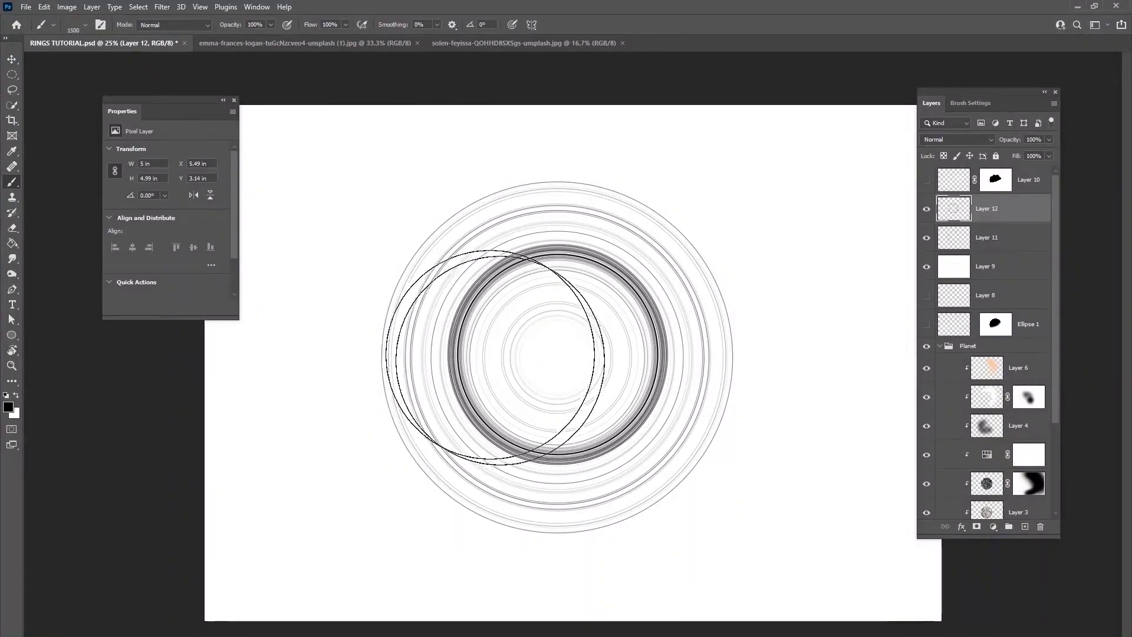
{"action": "key", "text": "v"}
{"action": "left_click", "coordinate": [141, 7]}
{"action": "left_click", "coordinate": [148, 18]}
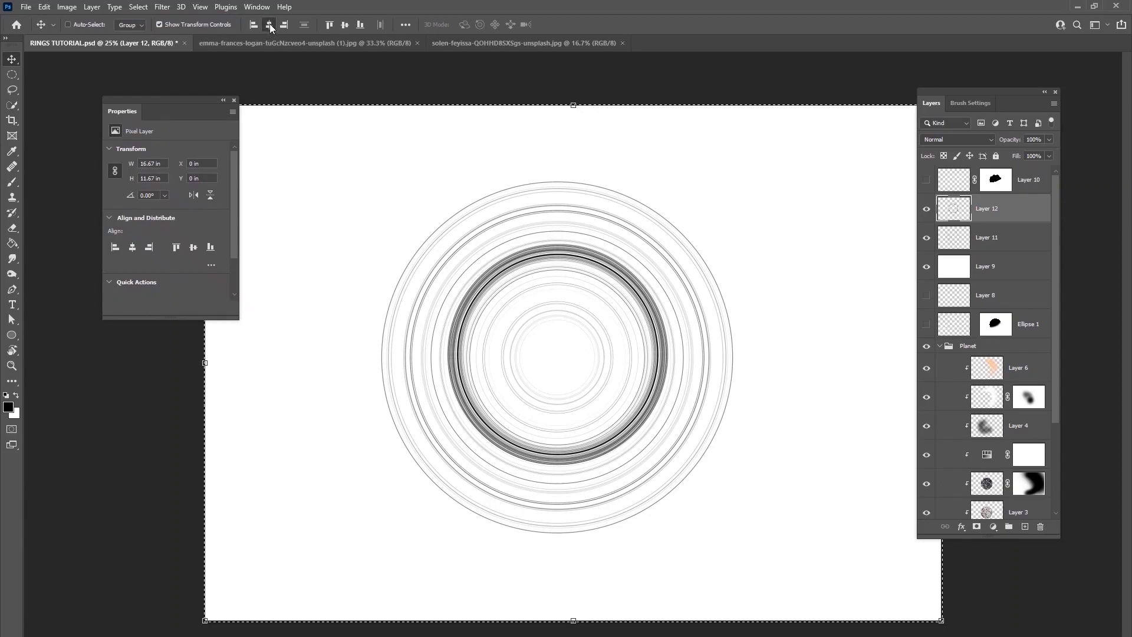
{"action": "left_click", "coordinate": [269, 24]}
{"action": "left_click", "coordinate": [344, 25]}
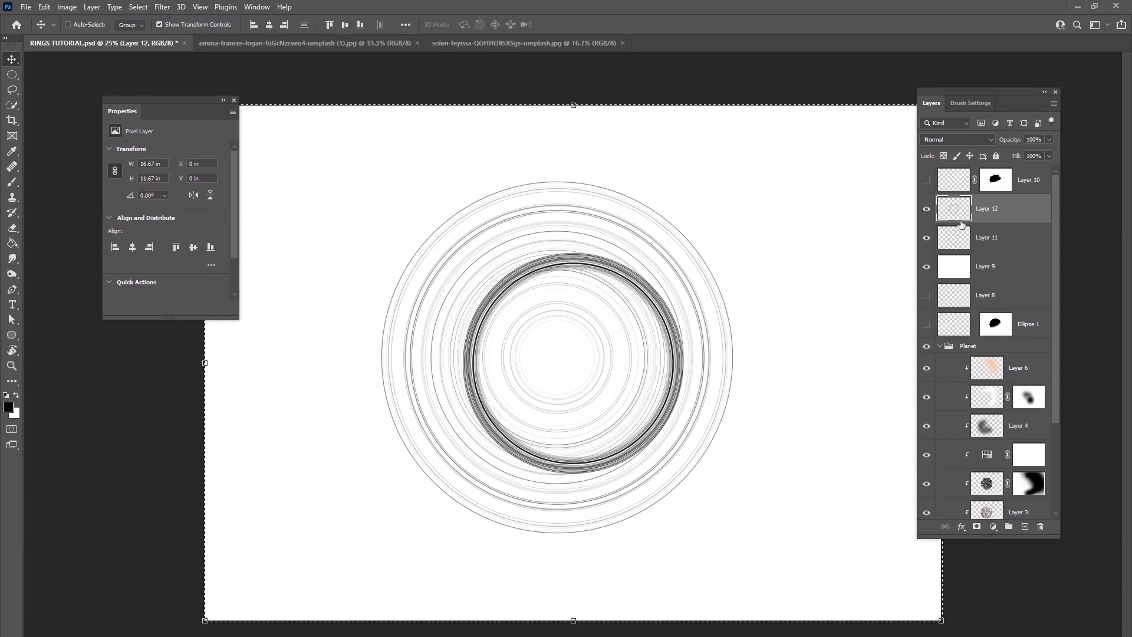
Step: Align Layer 11 to the canvas's horizontal and vertical centre and clear the selection
{"action": "key", "text": "alt+bracketleft"}
{"action": "left_click", "coordinate": [269, 24]}
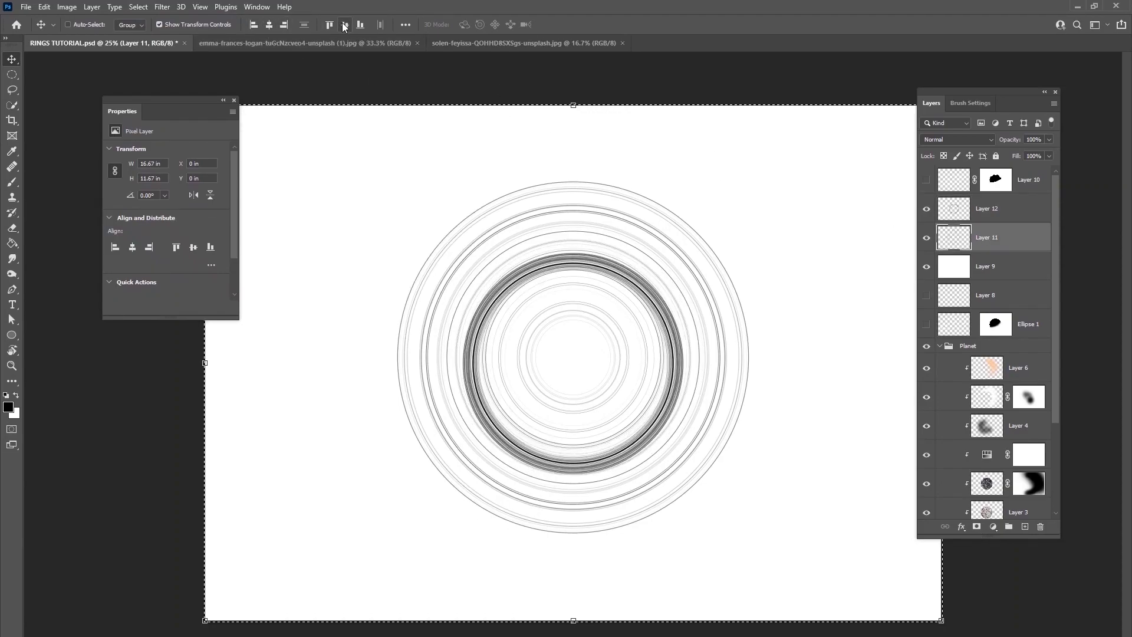
{"action": "left_click", "coordinate": [344, 24]}
{"action": "left_click", "coordinate": [138, 6]}
{"action": "left_click", "coordinate": [150, 31]}
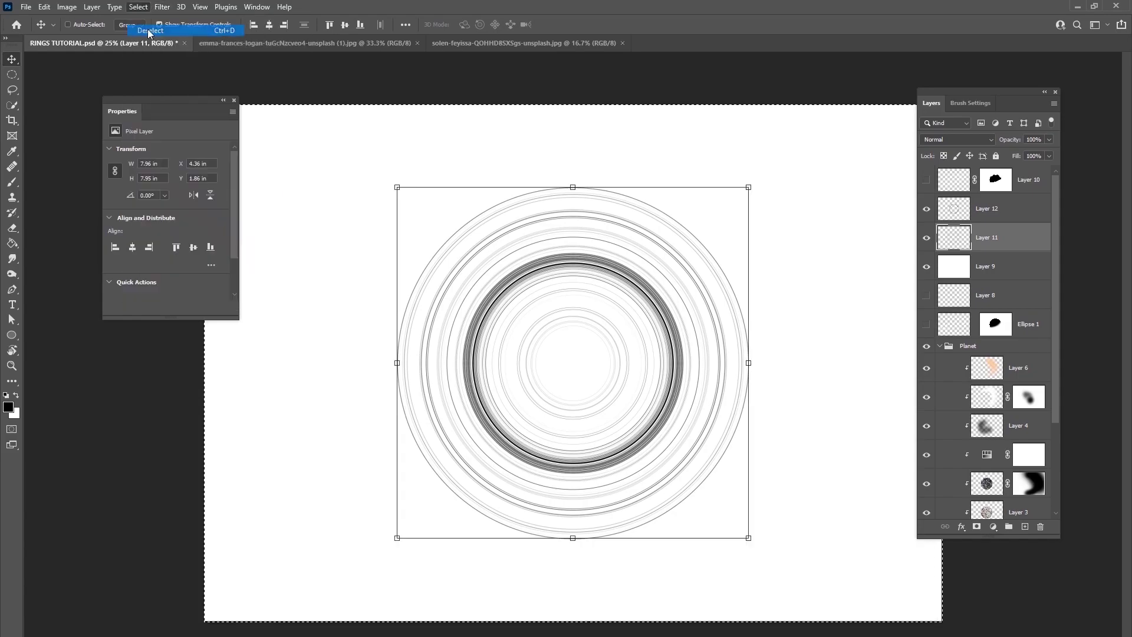
Step: Add a new empty layer above Layer 12 and switch to the Brush tool
{"action": "left_click", "coordinate": [985, 223]}
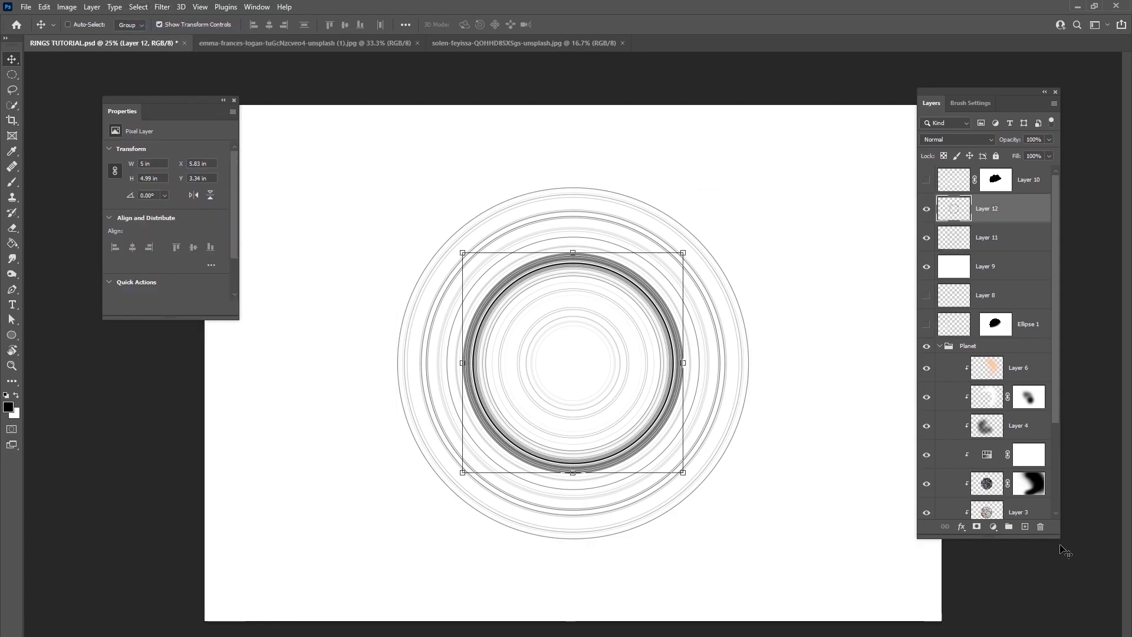
{"action": "left_click", "coordinate": [1024, 526]}
{"action": "key", "text": "b"}
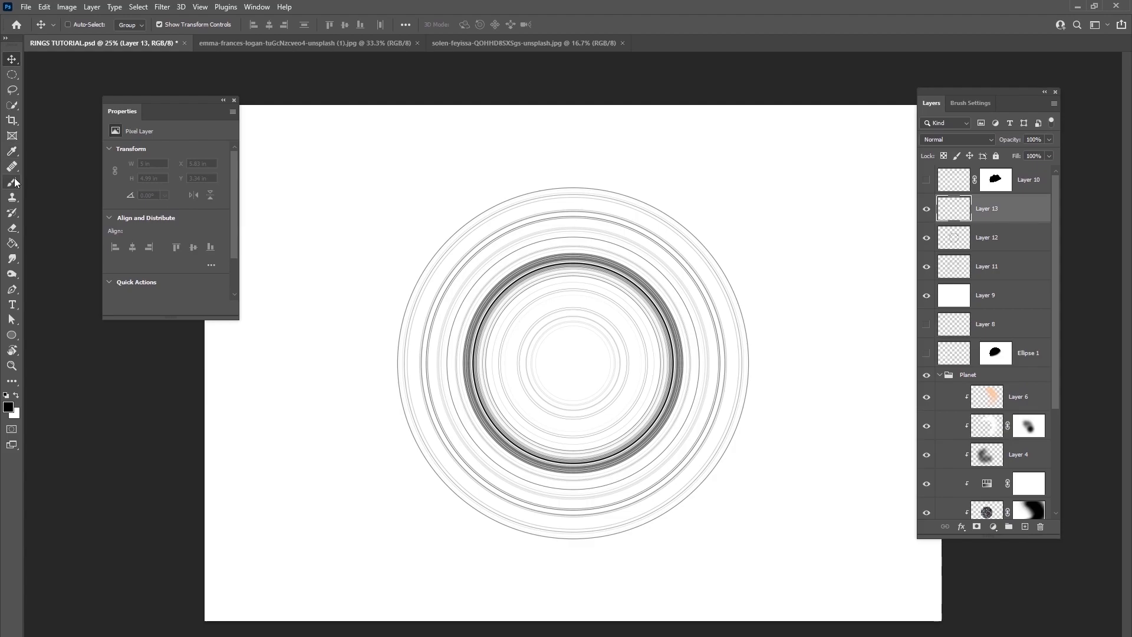
{"action": "right_click", "coordinate": [582, 366]}
{"action": "double_click", "coordinate": [707, 381]}
{"action": "type", "text": "200"}
{"action": "key", "text": "Return"}
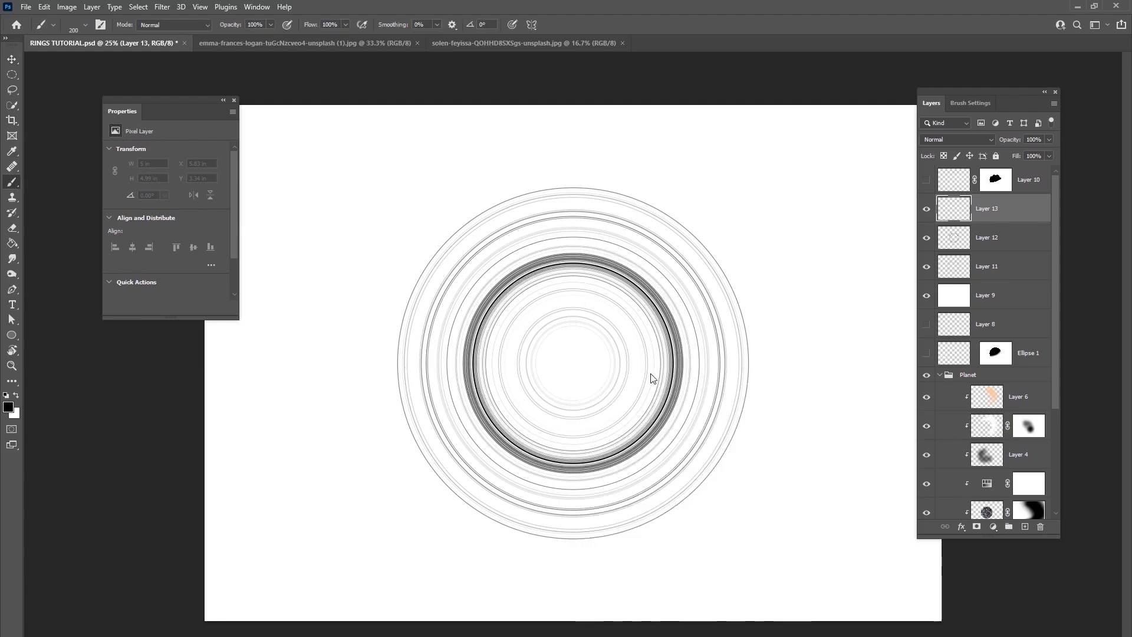
{"action": "left_click", "coordinate": [576, 356]}
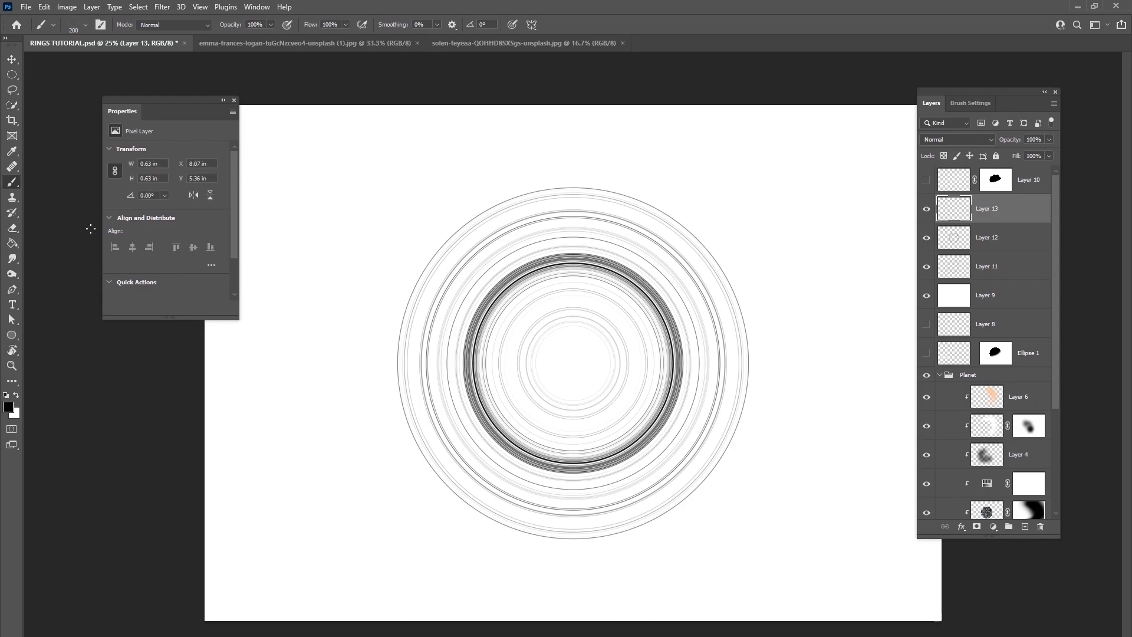
Step: Set the circle brush size to 2100 px and check the Size Jitter in Shape Dynamics
{"action": "right_click", "coordinate": [528, 347]}
{"action": "type", "text": "2000"}
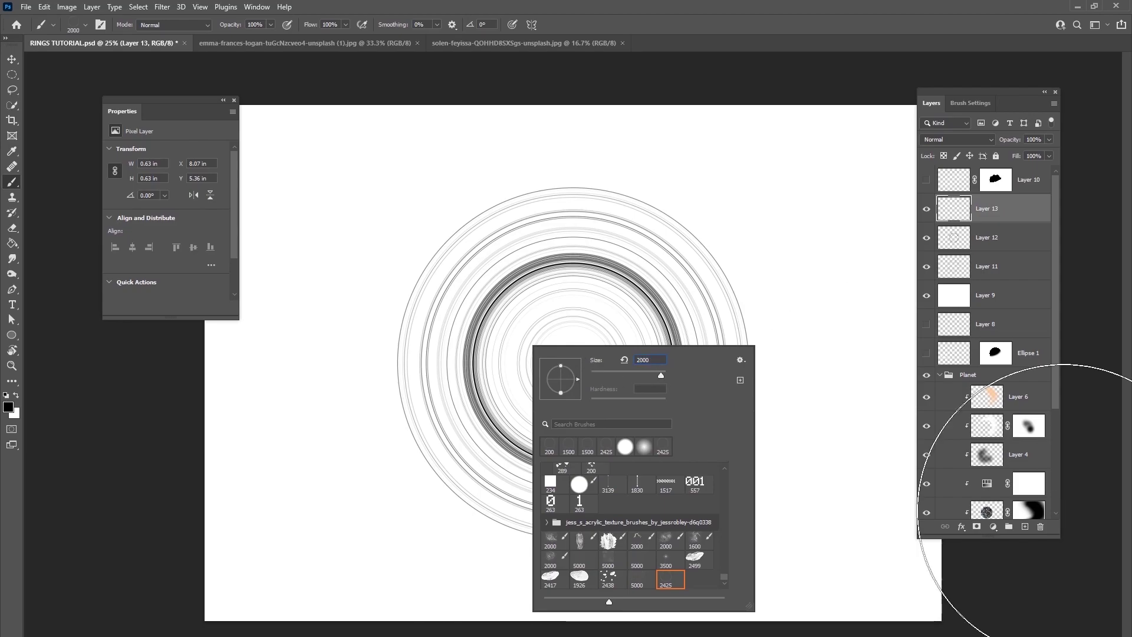
{"action": "key", "text": "Return"}
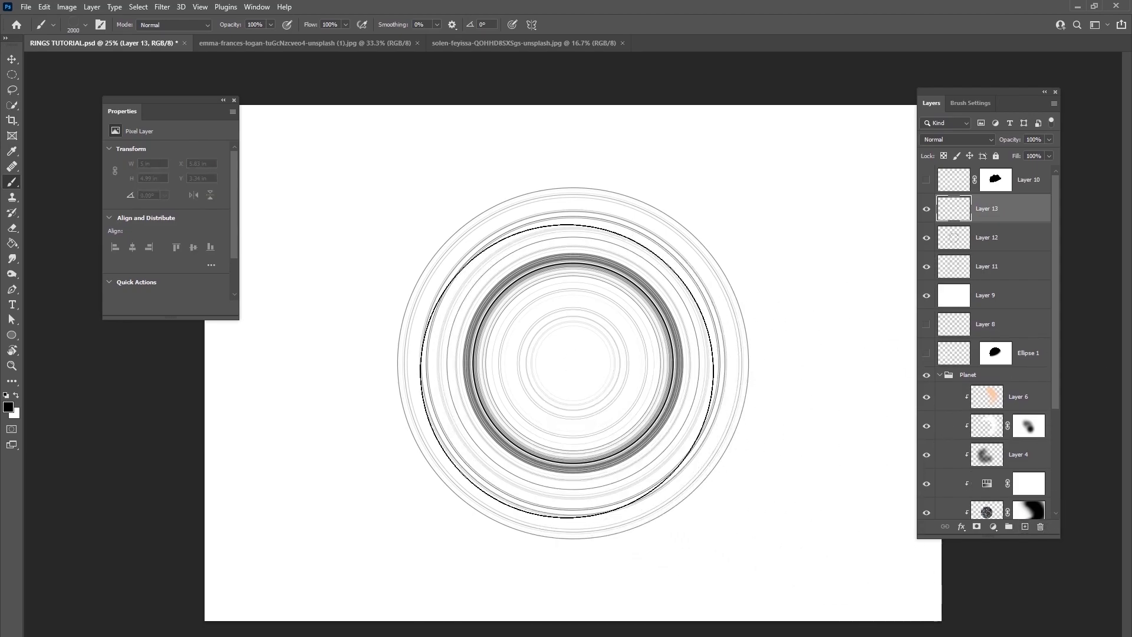
{"action": "right_click", "coordinate": [581, 369]}
{"action": "type", "text": "210"}
{"action": "key", "text": "Return"}
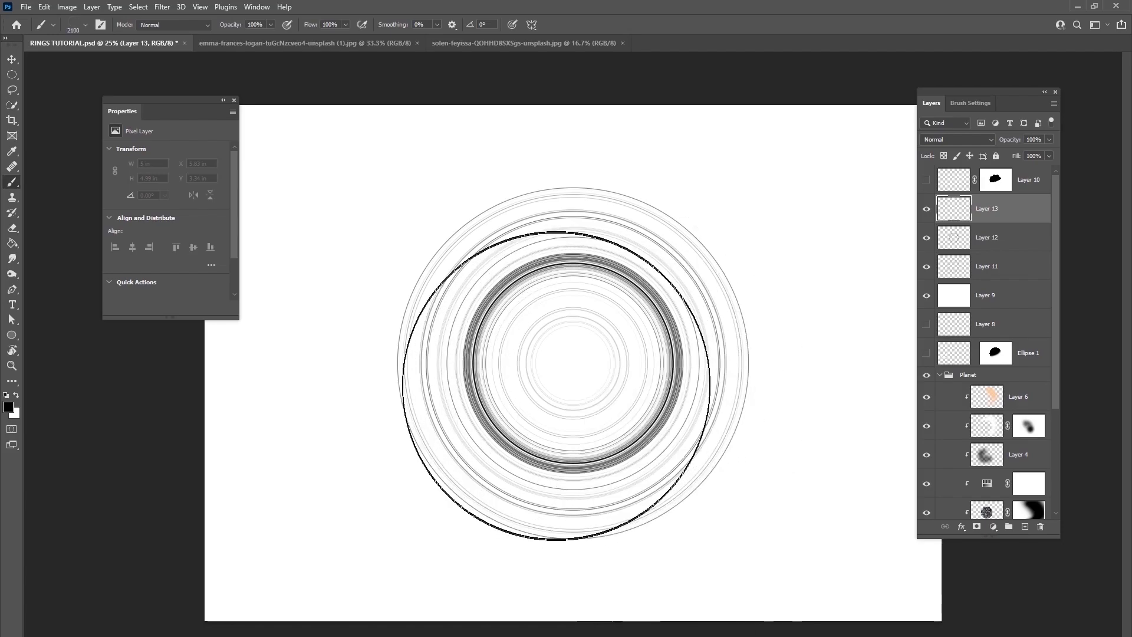
{"action": "left_click", "coordinate": [570, 363]}
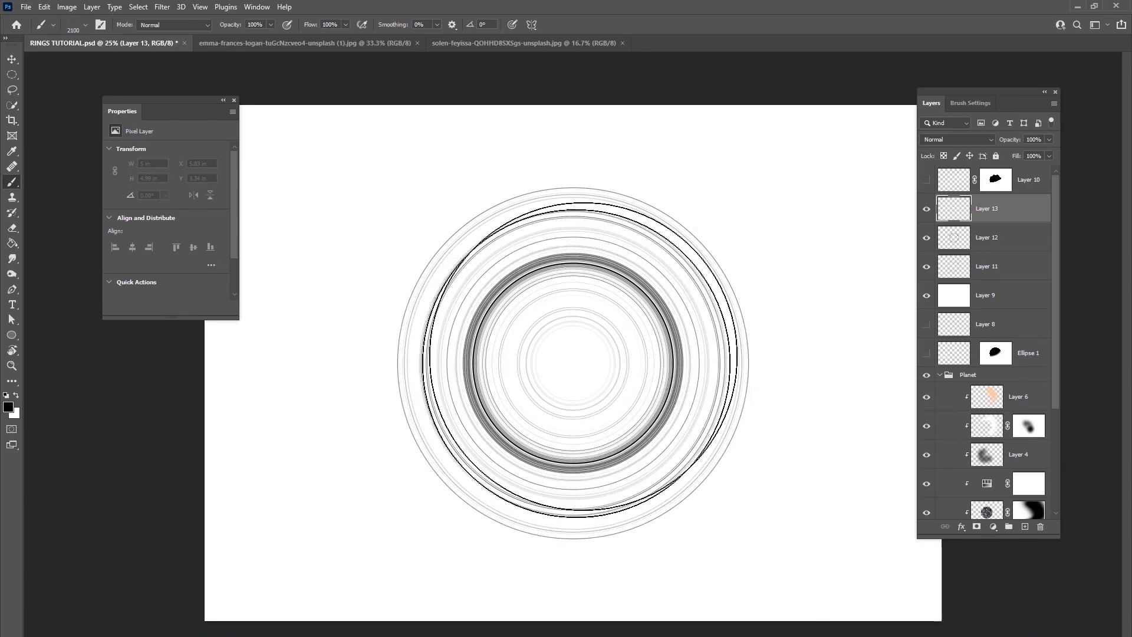
{"action": "left_click", "coordinate": [953, 99]}
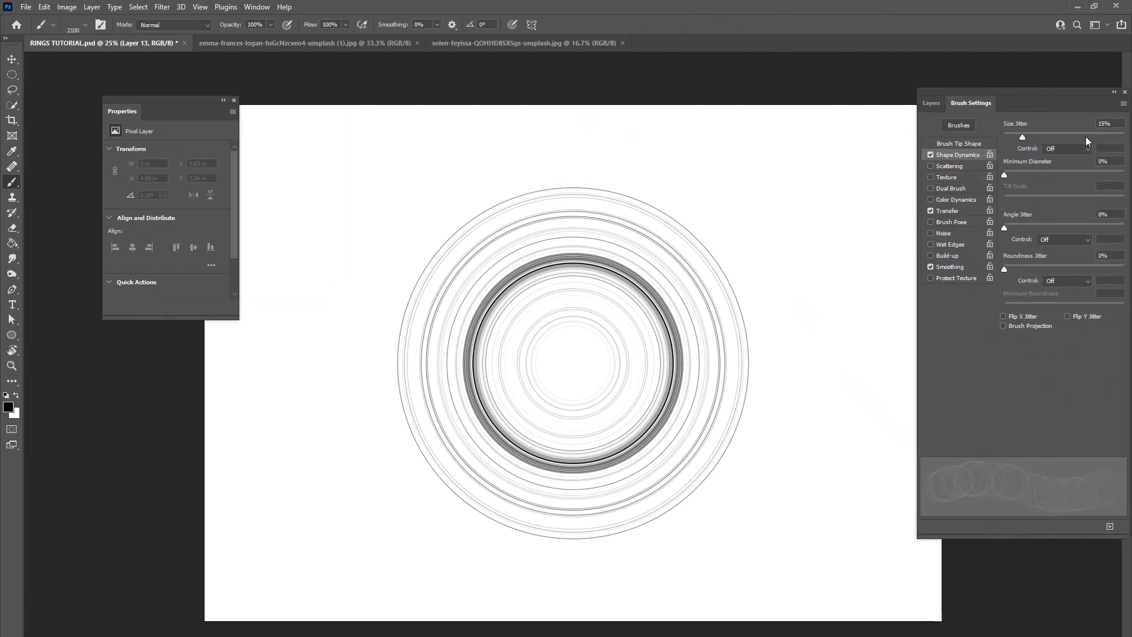
{"action": "left_click", "coordinate": [931, 103]}
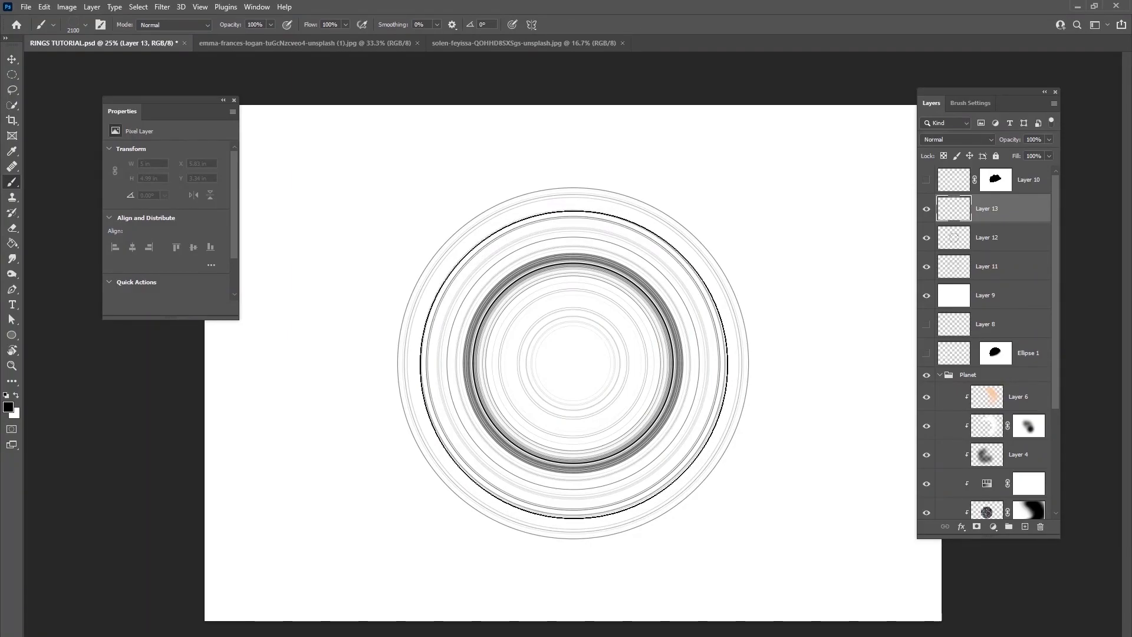
Step: Stamp overlapping circles around the common ring centre on Layer 13, building a dense band about 7 in wide
{"action": "left_click", "coordinate": [573, 364]}
{"action": "key", "text": "bracketleft"}
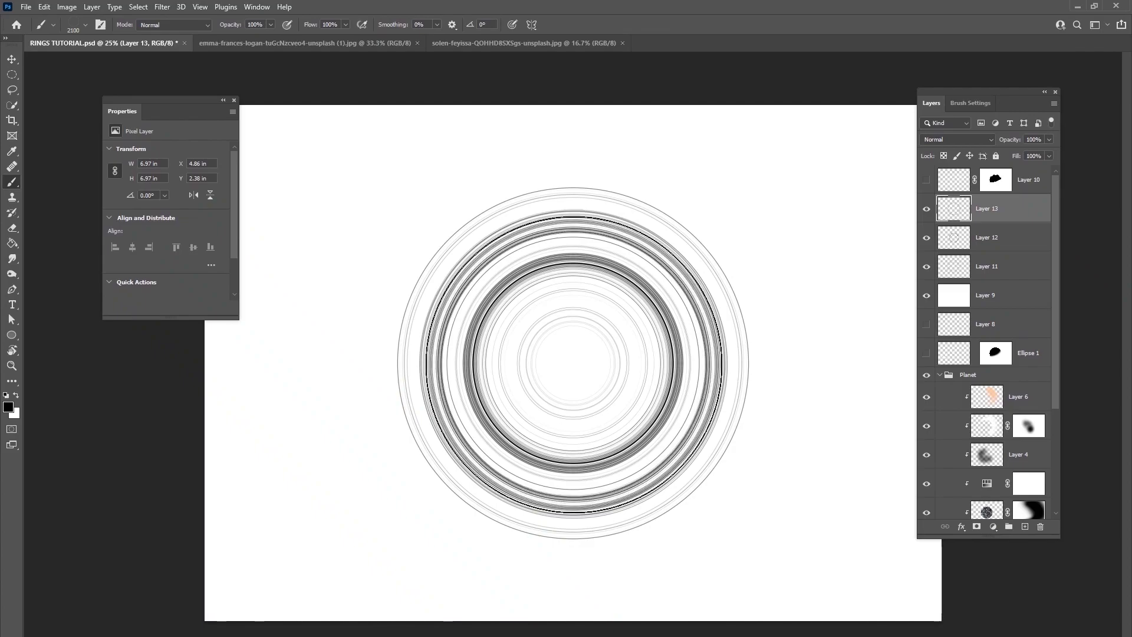
{"action": "key", "text": "bracketleft"}
{"action": "key", "text": "bracketleft"}
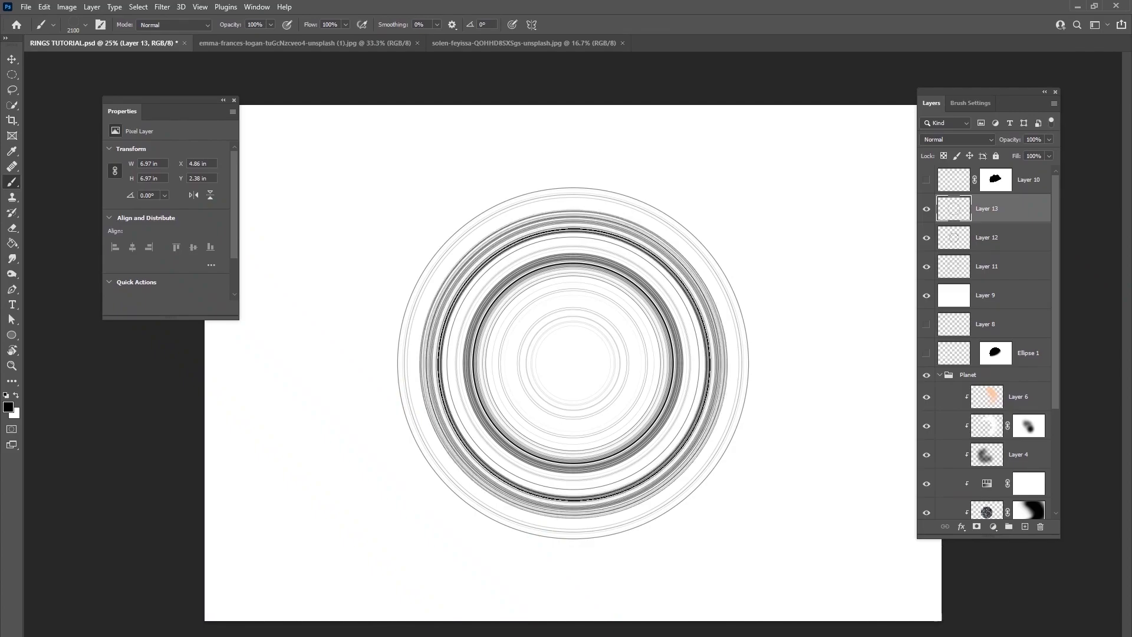
{"action": "left_click", "coordinate": [573, 363]}
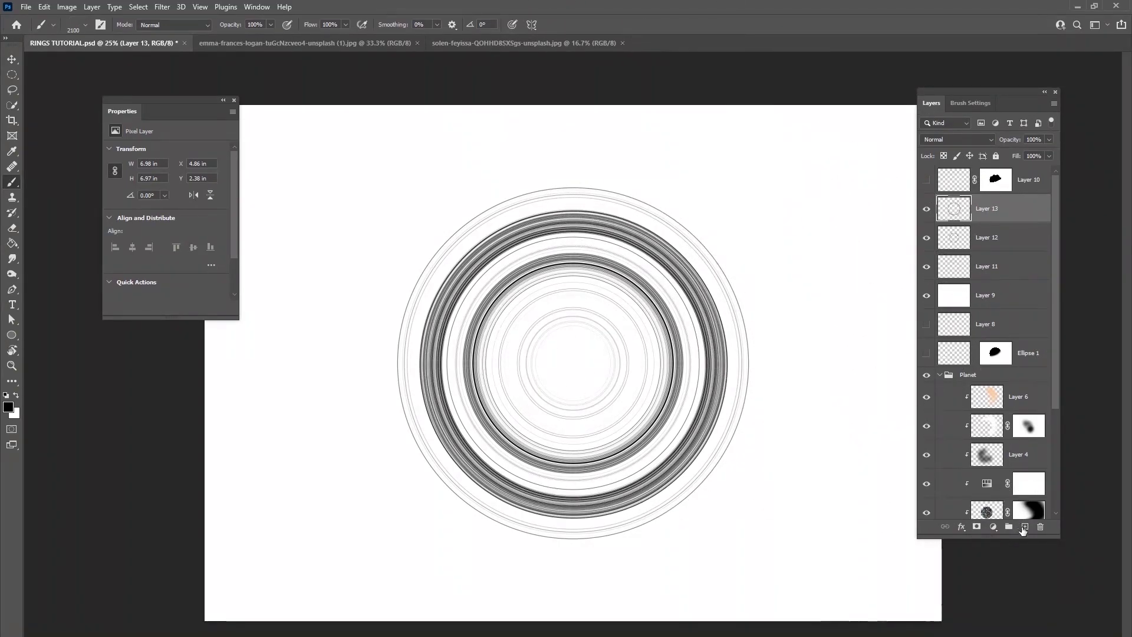
Step: Add a new empty layer above Layer 13, set the circle brush size to 2500 px, and check Layer 13 by toggling its visibility
{"action": "left_click", "coordinate": [1024, 526]}
{"action": "right_click", "coordinate": [611, 372]}
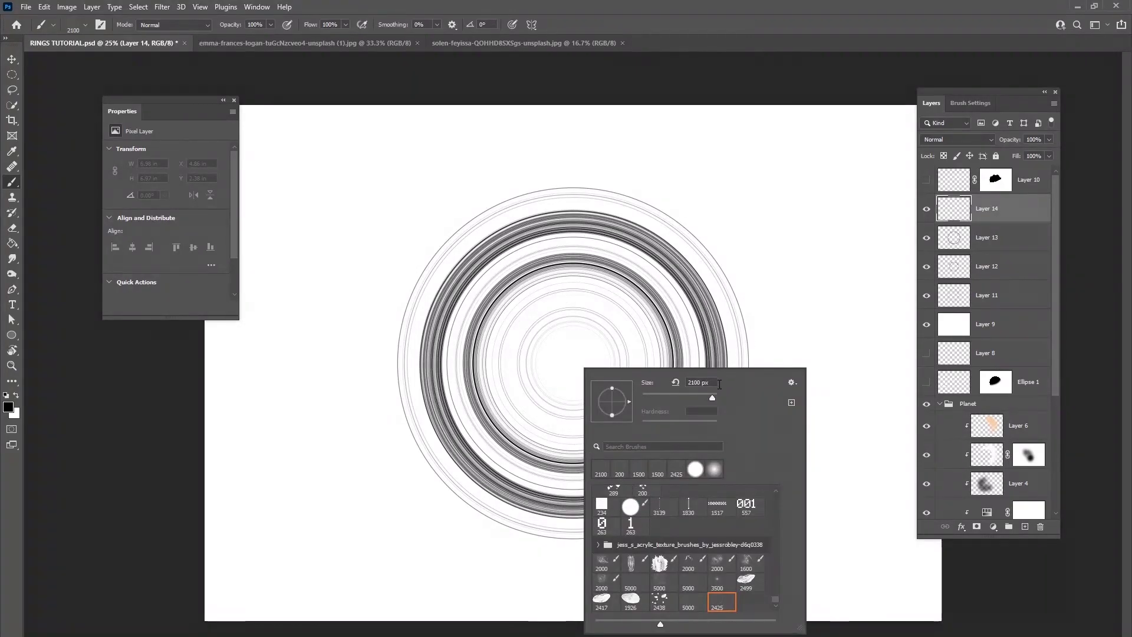
{"action": "type", "text": "2500"}
{"action": "key", "text": "Return"}
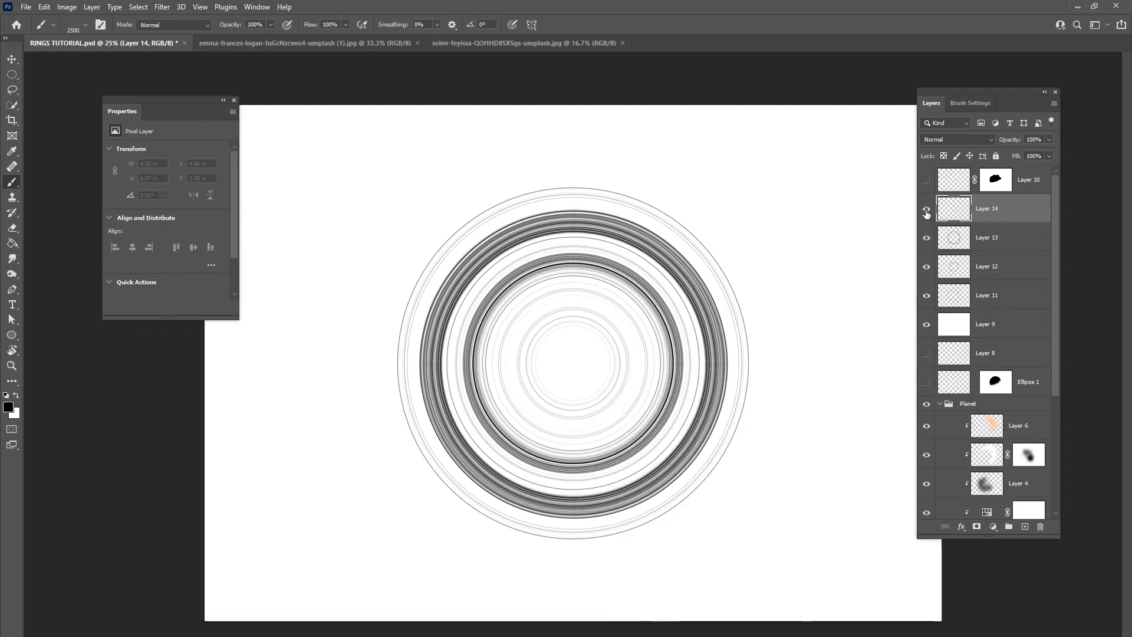
{"action": "left_click", "coordinate": [926, 209]}
{"action": "left_click", "coordinate": [927, 239]}
{"action": "left_click", "coordinate": [927, 238]}
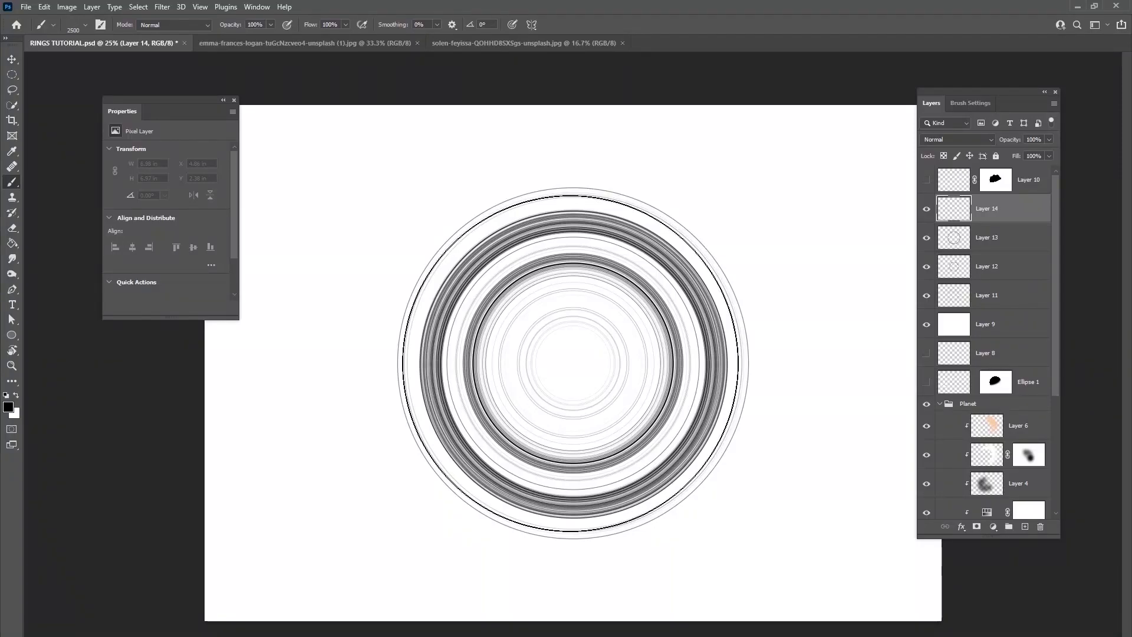
Step: Stamp overlapping circles around the ring centre on Layer 14, building an outer band about 8.3 in wide
{"action": "left_click", "coordinate": [571, 362]}
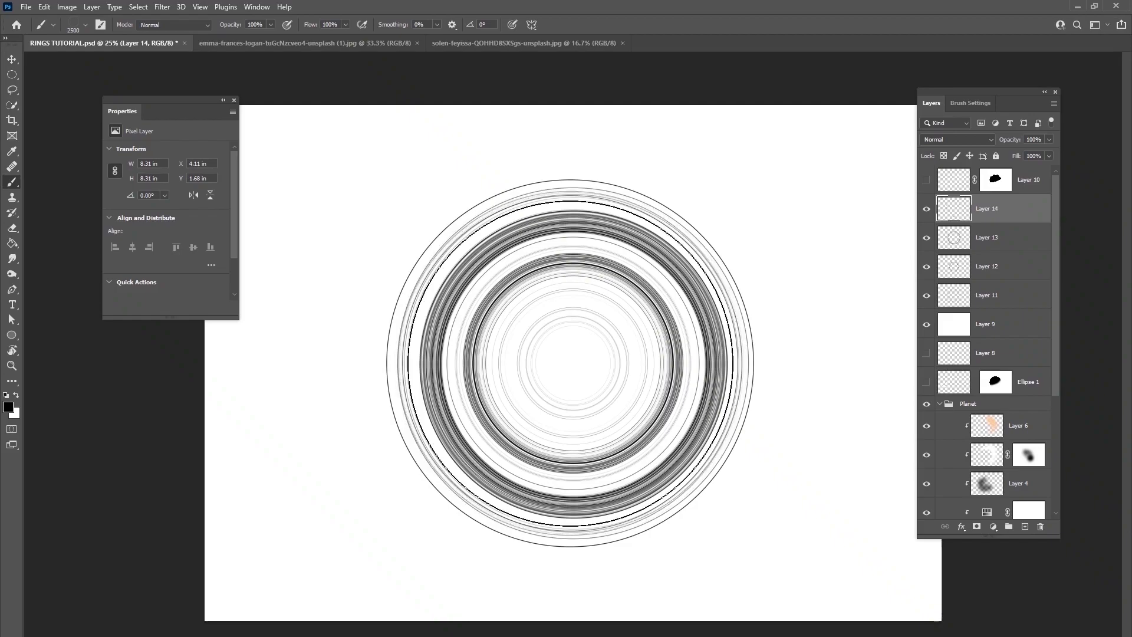
{"action": "key", "text": "bracketright"}
{"action": "key", "text": "bracketright"}
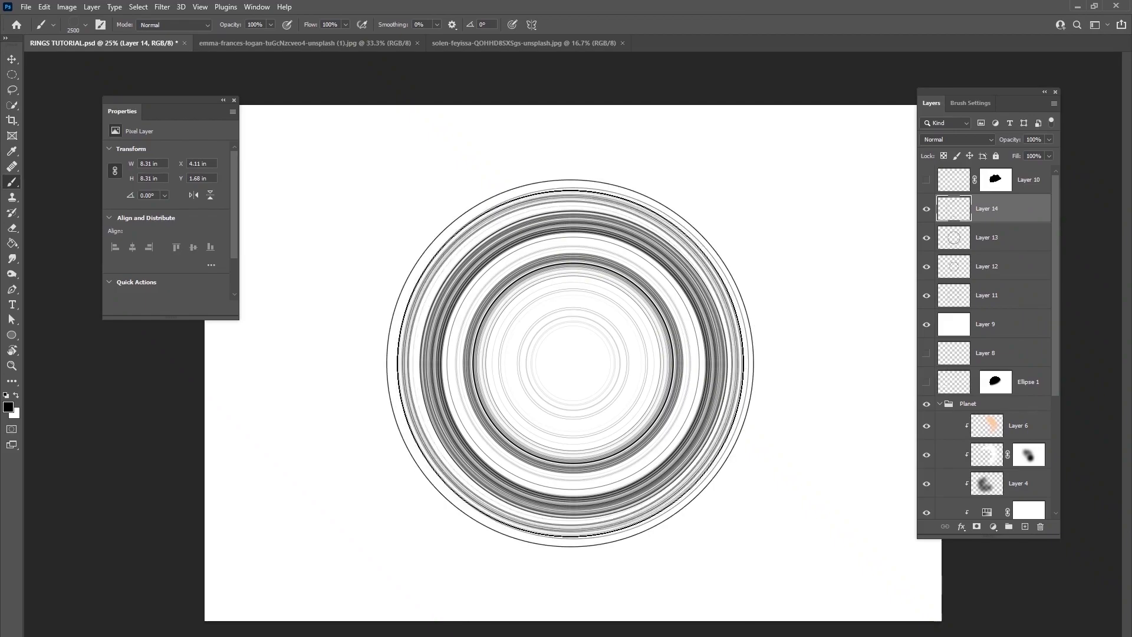
{"action": "left_click", "coordinate": [570, 362]}
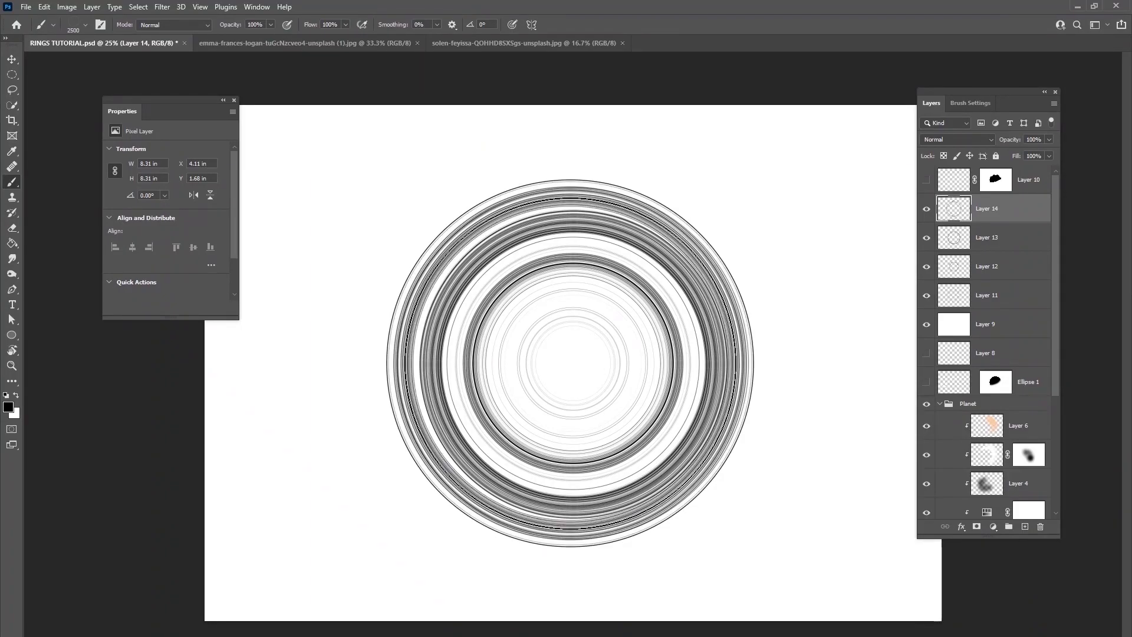
Step: Stamp more circles to thicken the outer black band on Layer 14, and centre the band on the canvas
{"action": "left_click", "coordinate": [570, 363]}
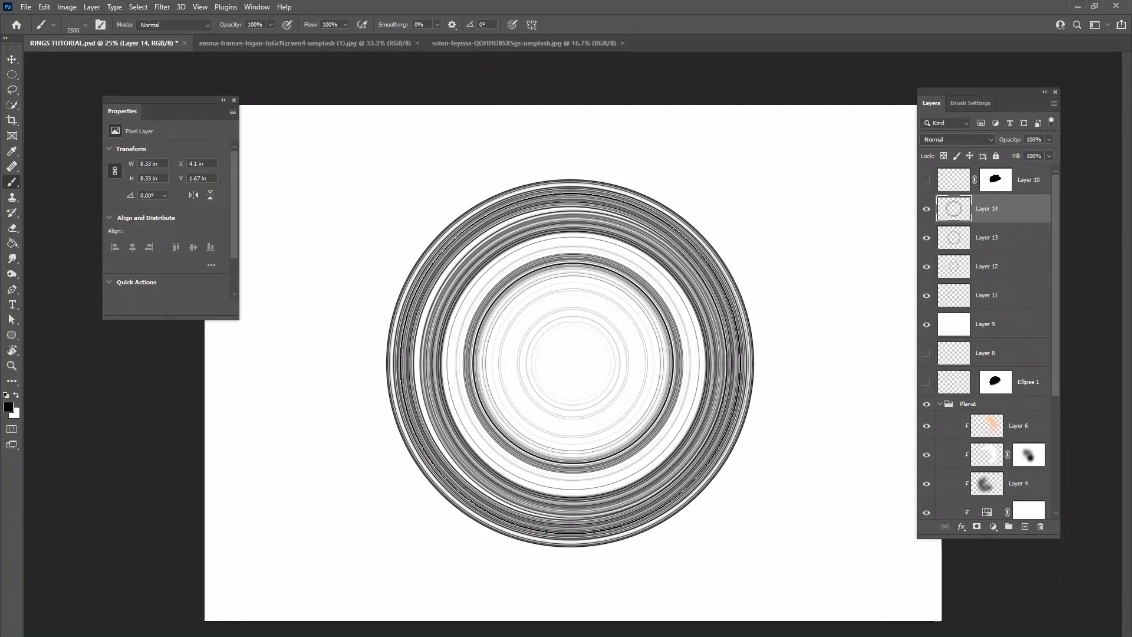
{"action": "left_click", "coordinate": [570, 363]}
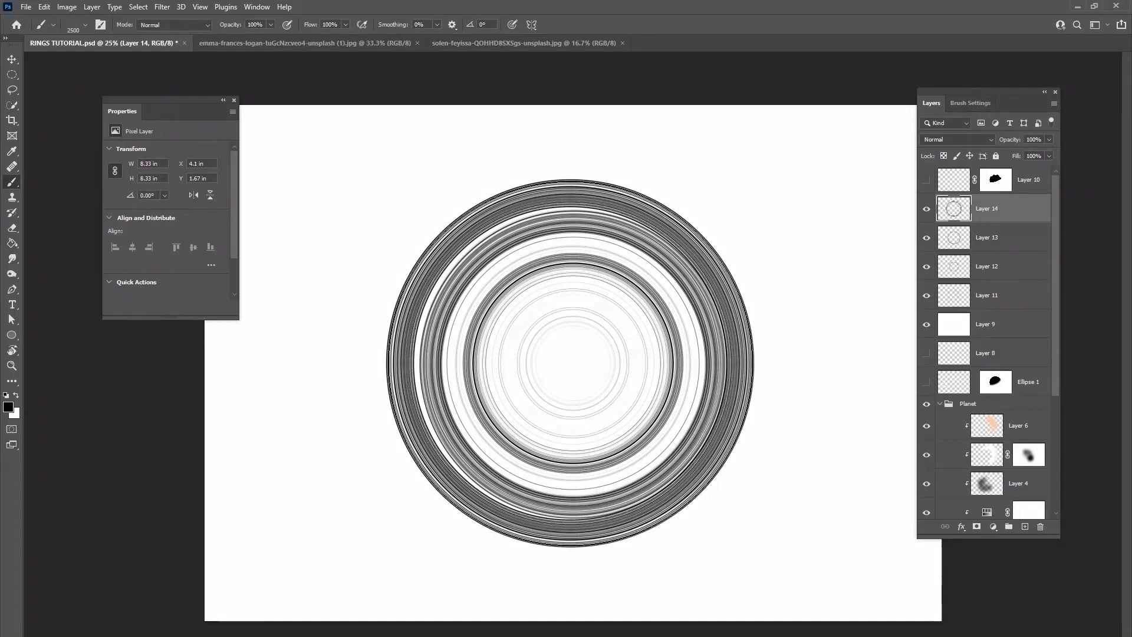
{"action": "left_click", "coordinate": [138, 8]}
{"action": "left_click", "coordinate": [141, 19]}
{"action": "key", "text": "v"}
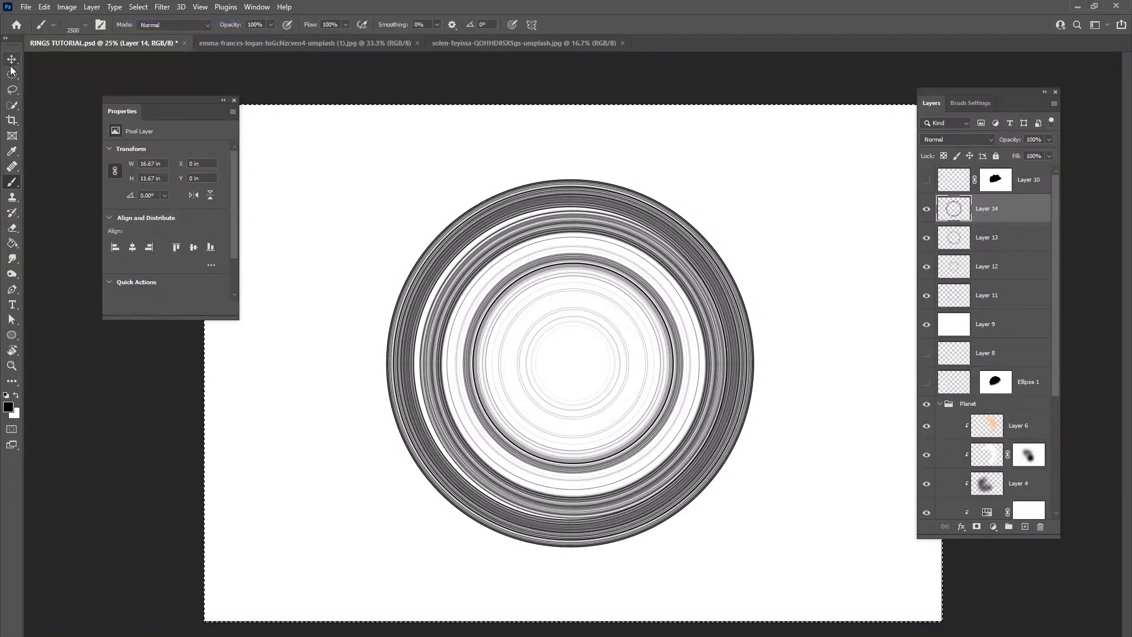
{"action": "left_click", "coordinate": [269, 24]}
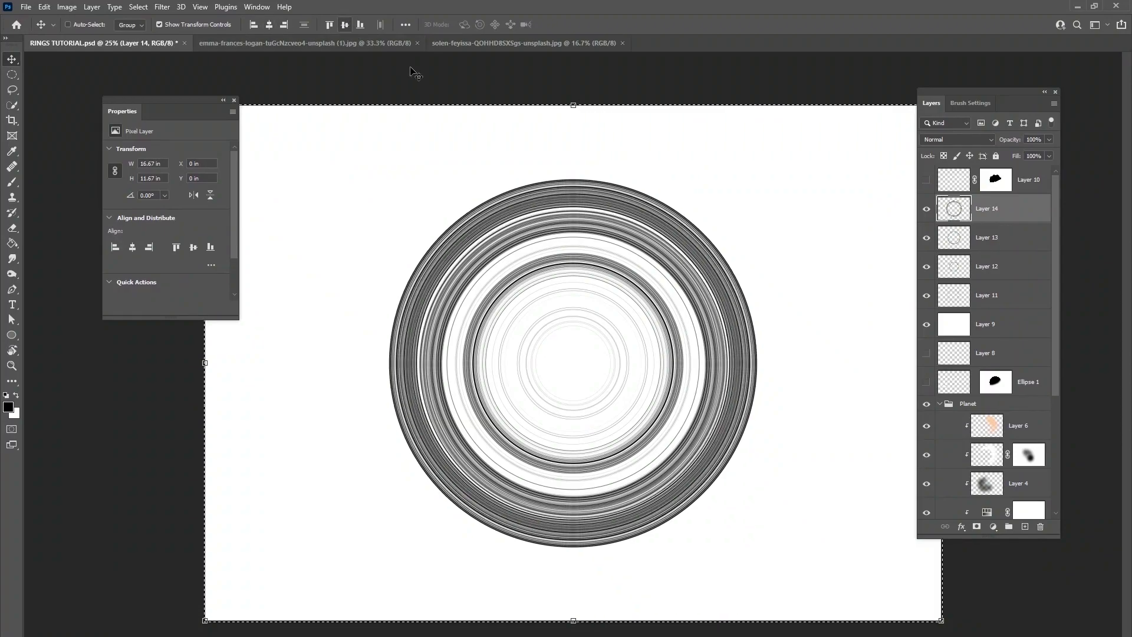
{"action": "left_click", "coordinate": [162, 7]}
{"action": "left_click", "coordinate": [145, 30]}
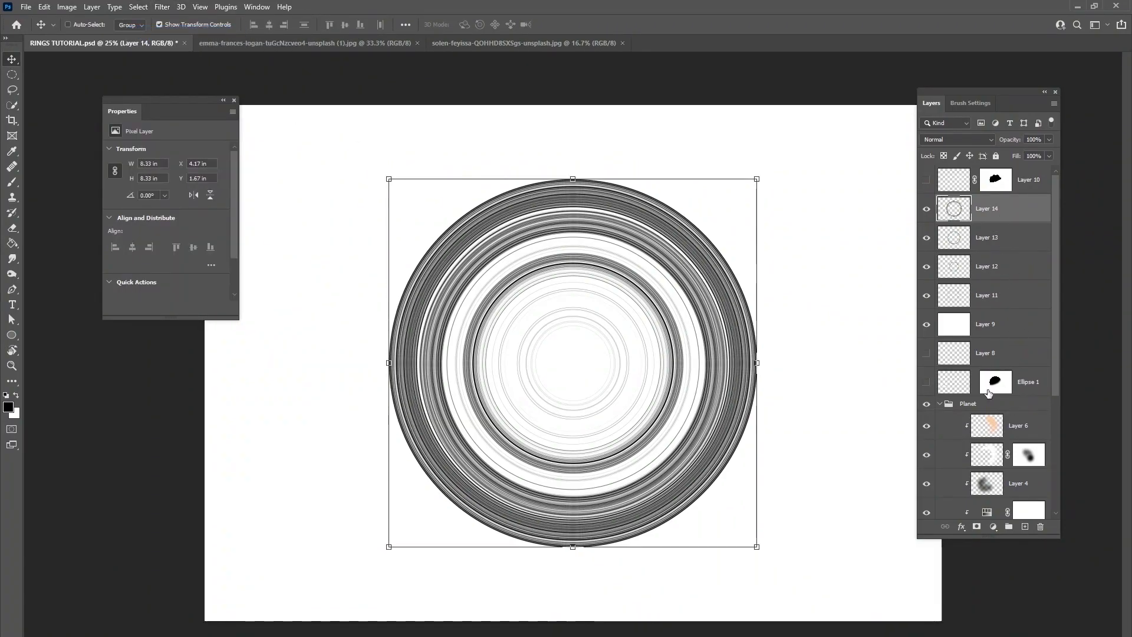
Step: Add a new empty layer above Layer 14 and set the brush's foreground colour to tan orange #d4a55b
{"action": "left_click", "coordinate": [1026, 525]}
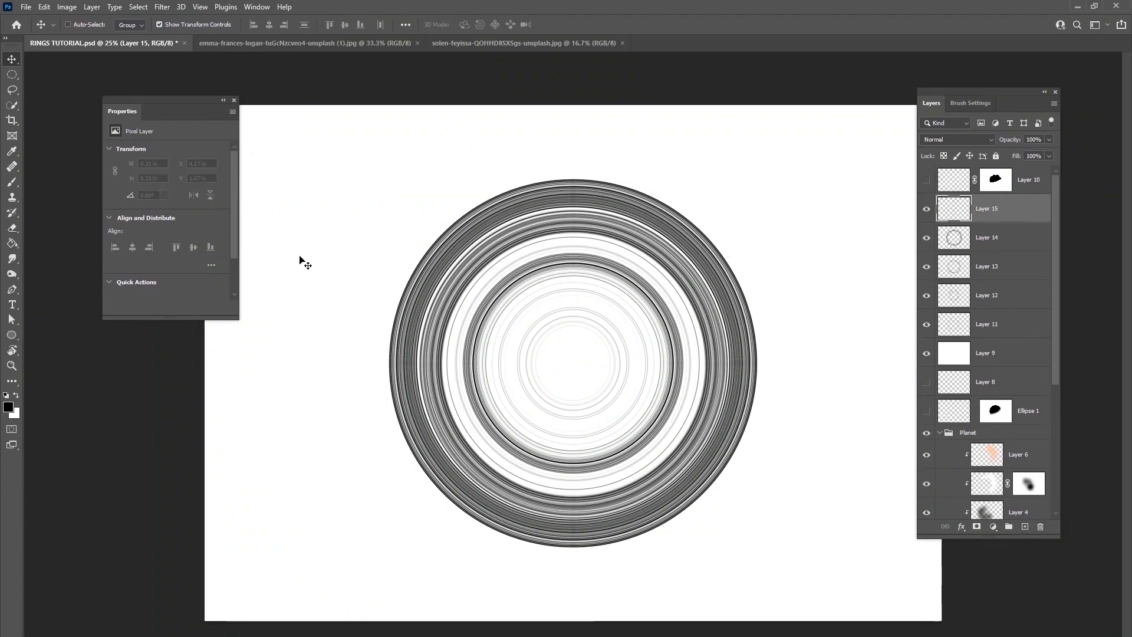
{"action": "left_click", "coordinate": [15, 182]}
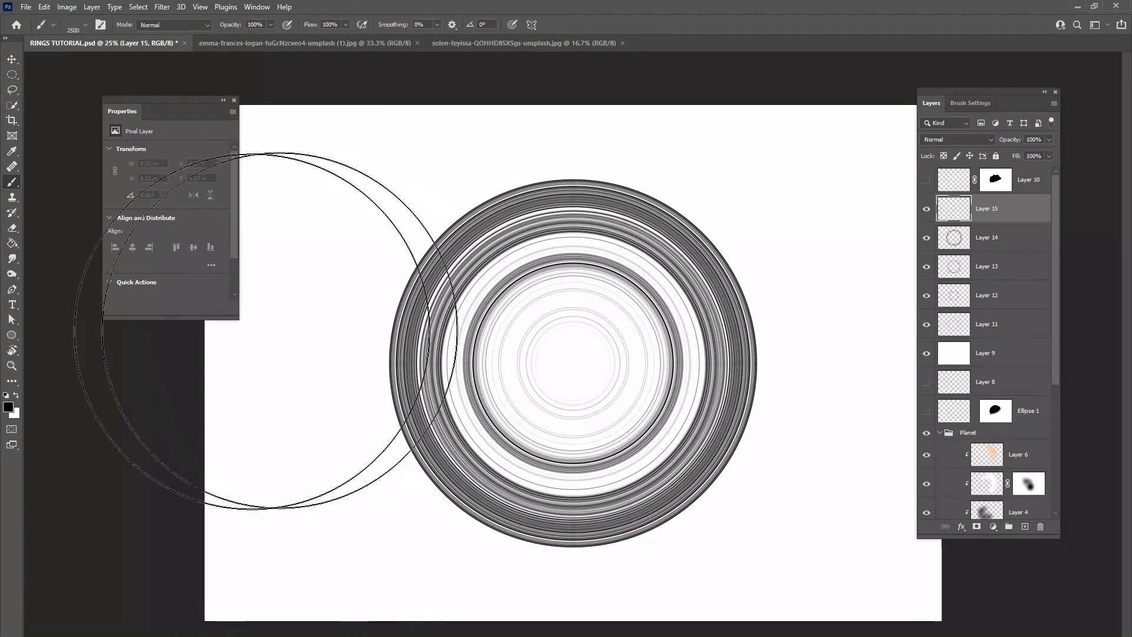
{"action": "left_click", "coordinate": [9, 408]}
{"action": "left_click_drag", "start_coordinate": [380, 339], "coordinate": [377, 405]}
{"action": "left_click", "coordinate": [310, 296]}
{"action": "left_click_drag", "start_coordinate": [288, 292], "coordinate": [302, 296]}
{"action": "left_click", "coordinate": [484, 266]}
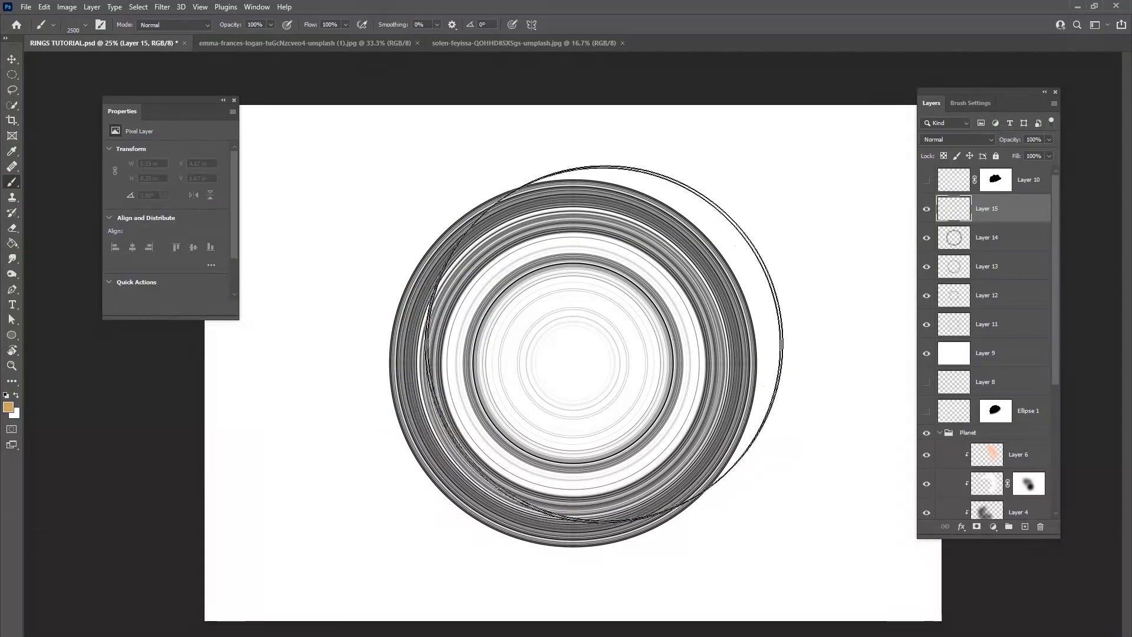
Step: Stamp tan orange circles around the ring centre on Layer 15 with a 2000 px brush, building a band about 6.7 in wide
{"action": "right_click", "coordinate": [739, 341]}
{"action": "left_click", "coordinate": [736, 355]}
{"action": "type", "text": "2000"}
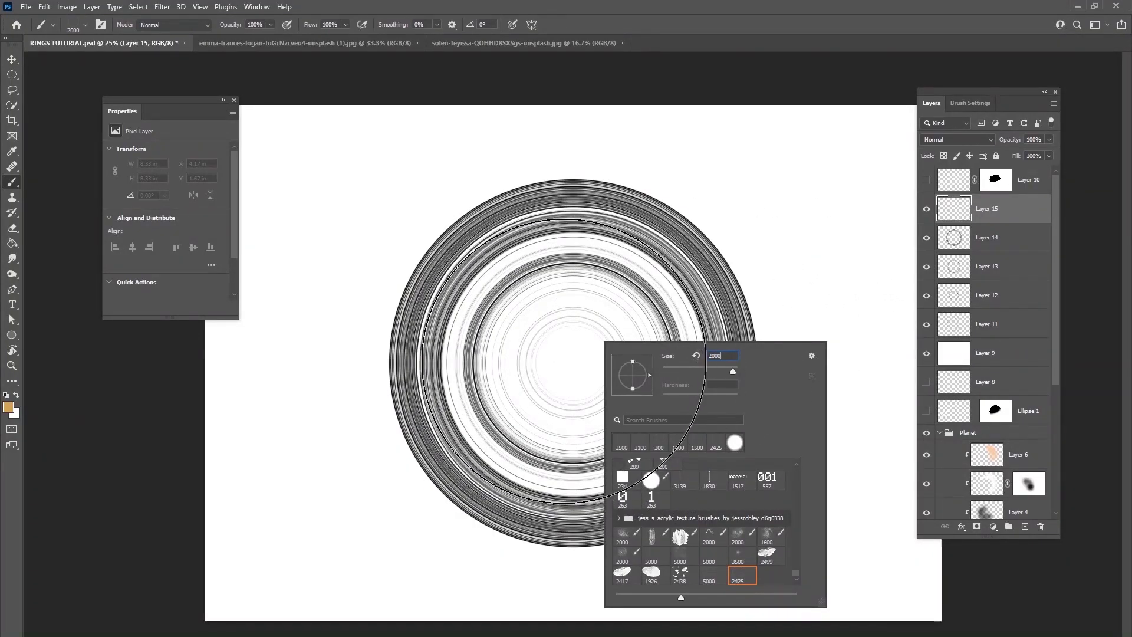
{"action": "key", "text": "Return"}
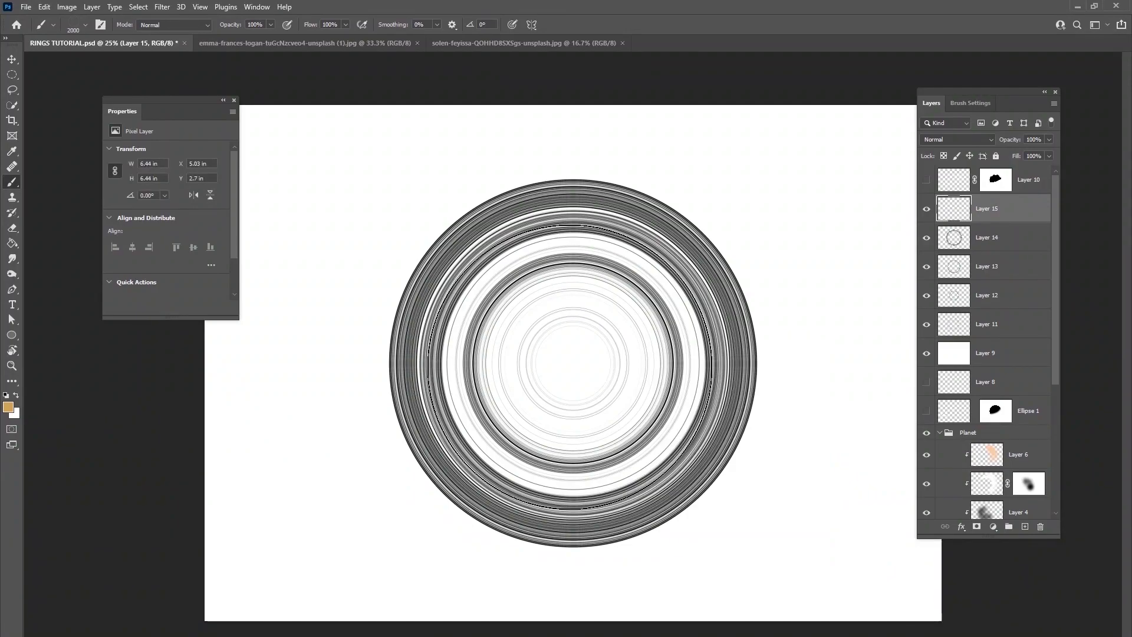
{"action": "left_click", "coordinate": [570, 366]}
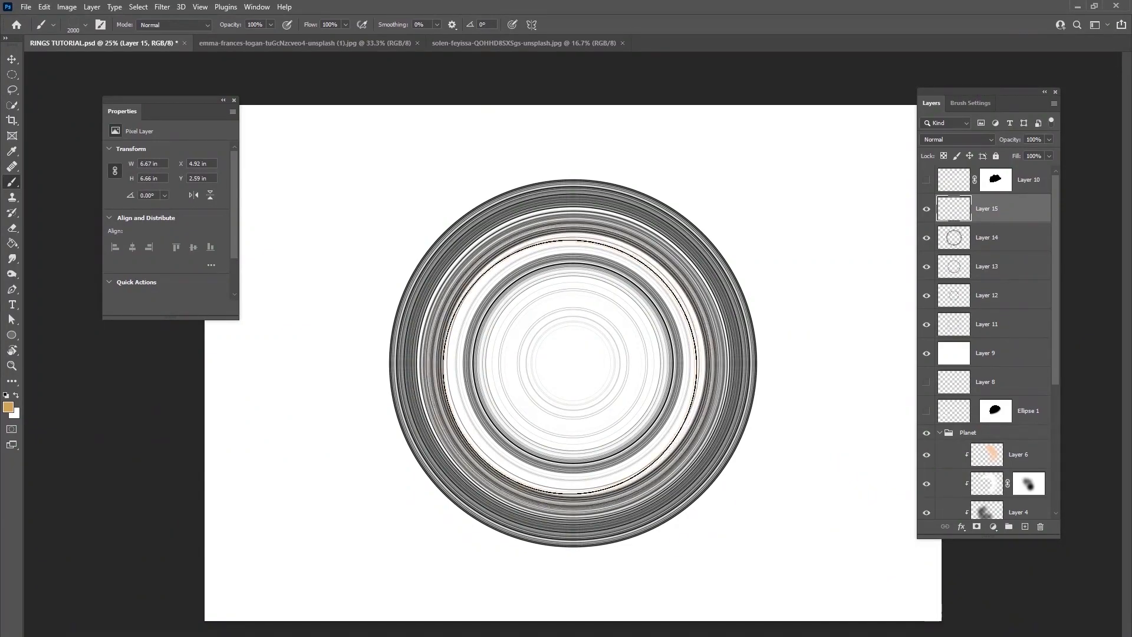
{"action": "left_click", "coordinate": [570, 366]}
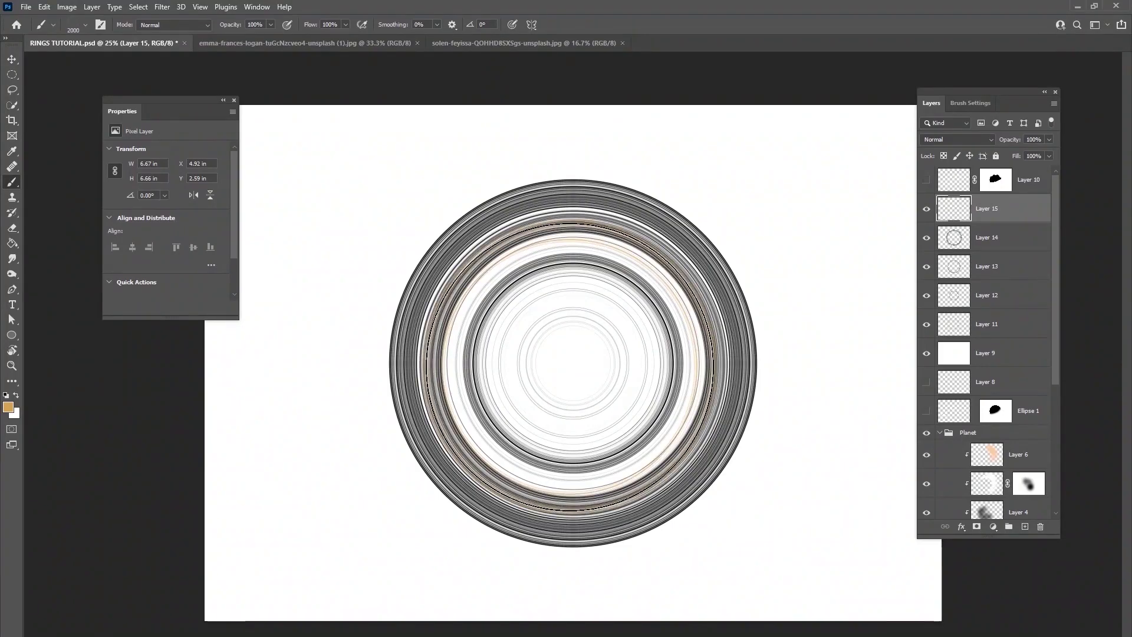
{"action": "left_click", "coordinate": [570, 365]}
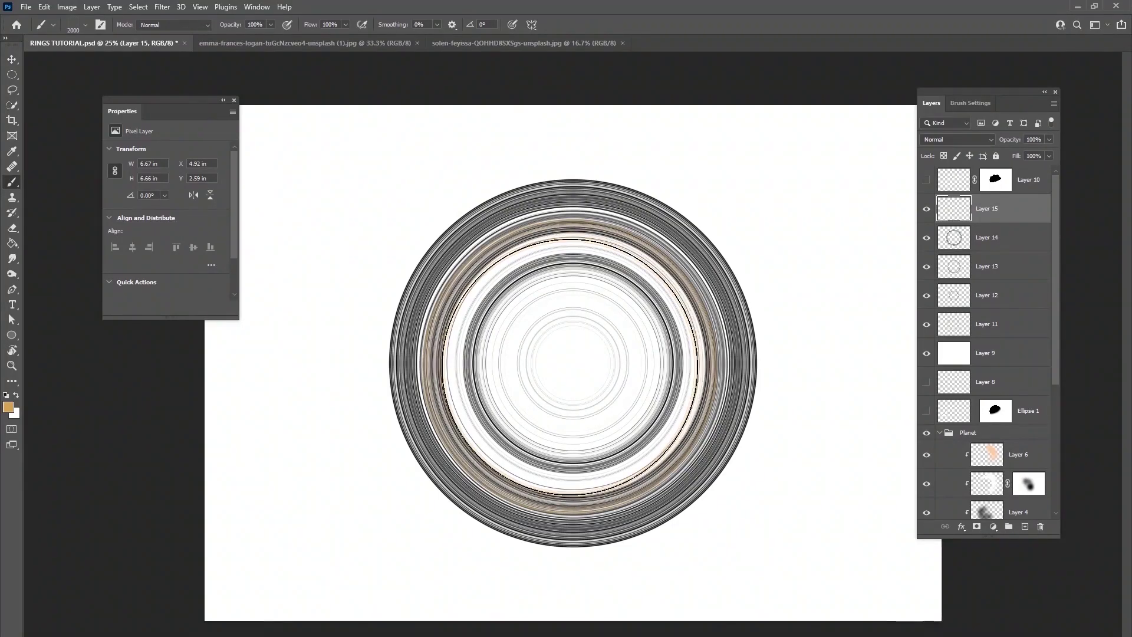
{"action": "left_click", "coordinate": [571, 366]}
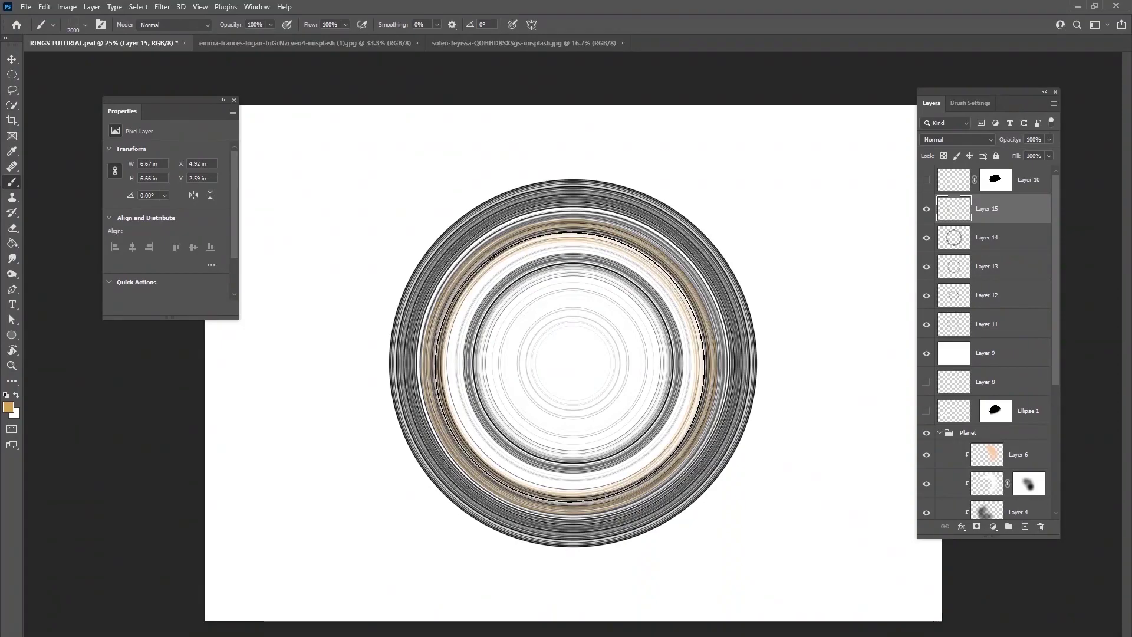
Step: Change the foreground colour from tan orange to a soft pink
{"action": "left_click", "coordinate": [13, 406]}
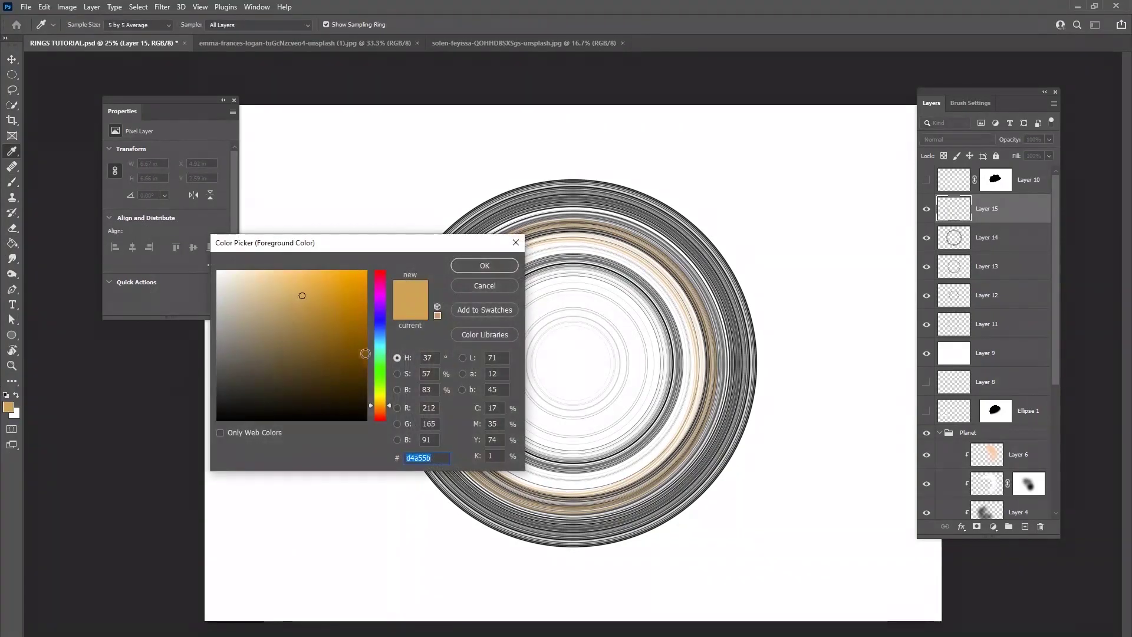
{"action": "left_click_drag", "start_coordinate": [380, 405], "coordinate": [382, 404]}
{"action": "left_click", "coordinate": [327, 306]}
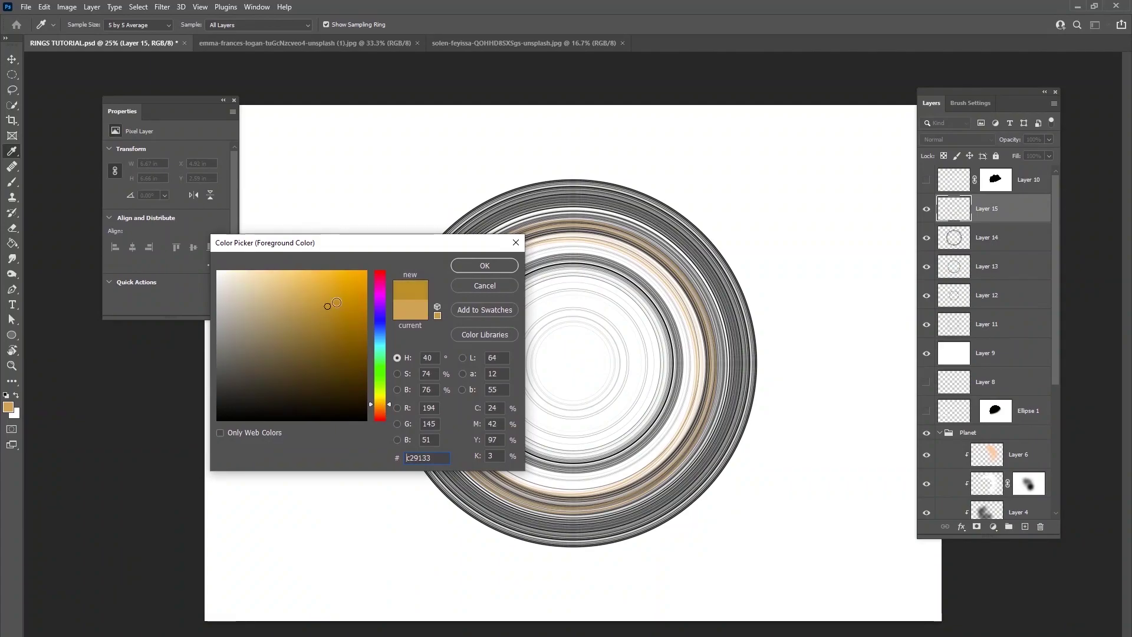
{"action": "left_click", "coordinate": [385, 283]}
{"action": "left_click_drag", "start_coordinate": [344, 281], "coordinate": [313, 284]}
{"action": "left_click", "coordinate": [379, 275]}
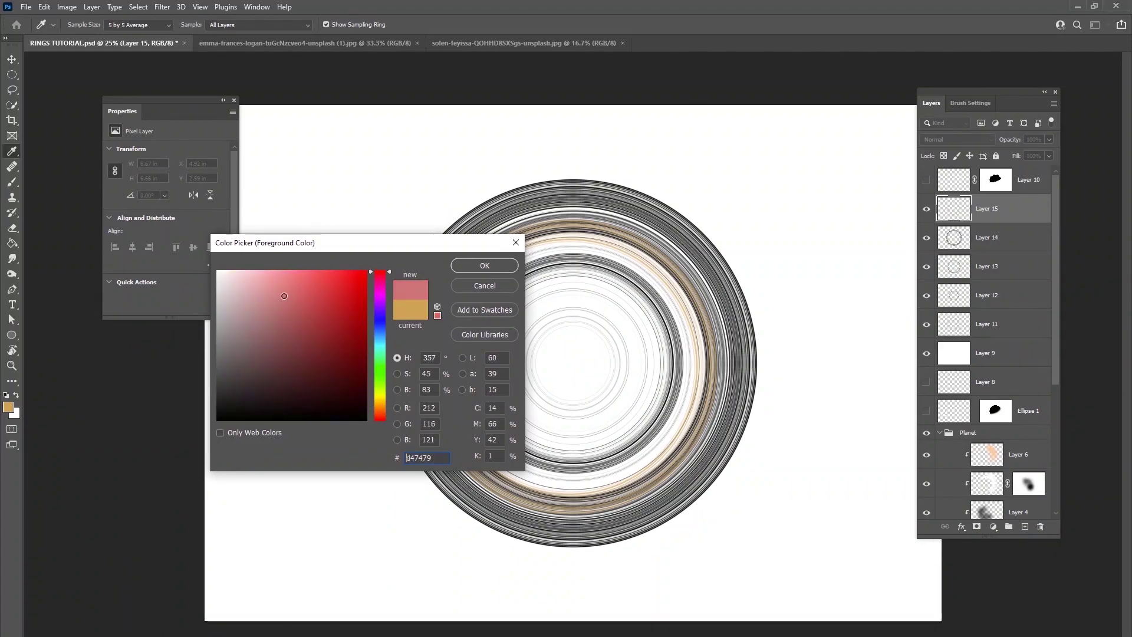
{"action": "left_click", "coordinate": [484, 265]}
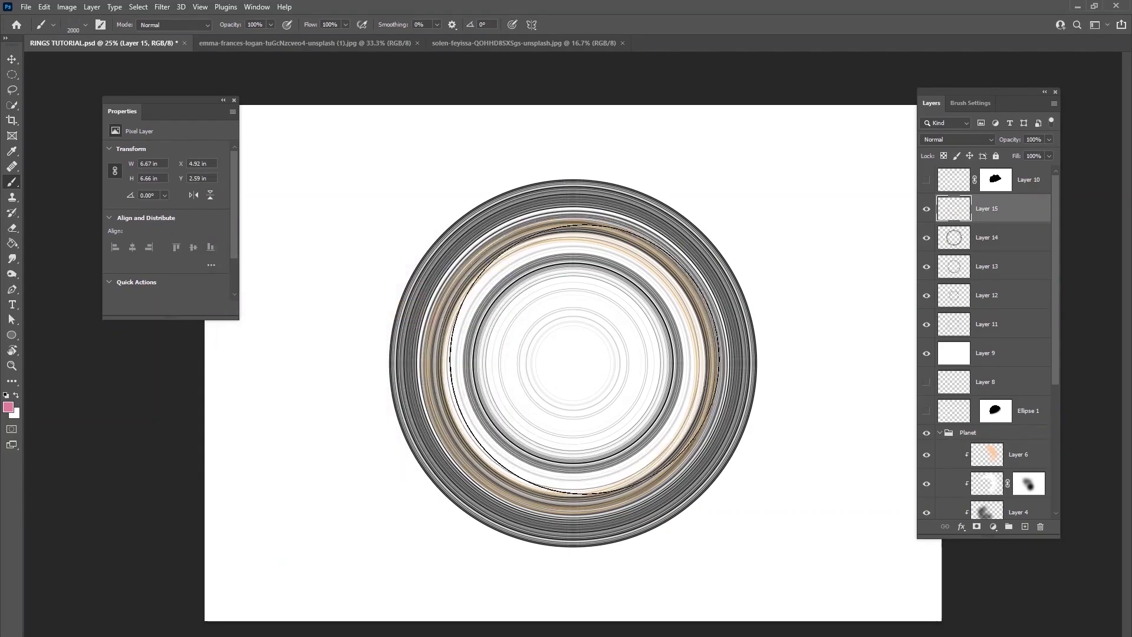
Step: Stamp pink circles around the ring centre on a new layer above Layer 15, building a band about 6.65 in wide
{"action": "left_click", "coordinate": [1025, 526]}
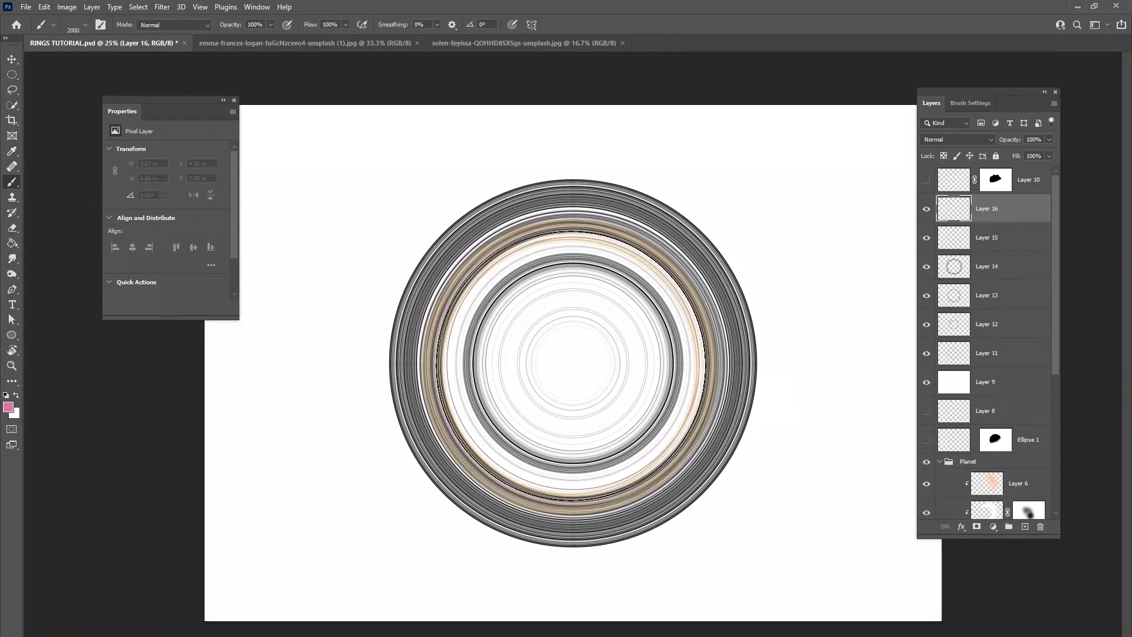
{"action": "left_click", "coordinate": [573, 368]}
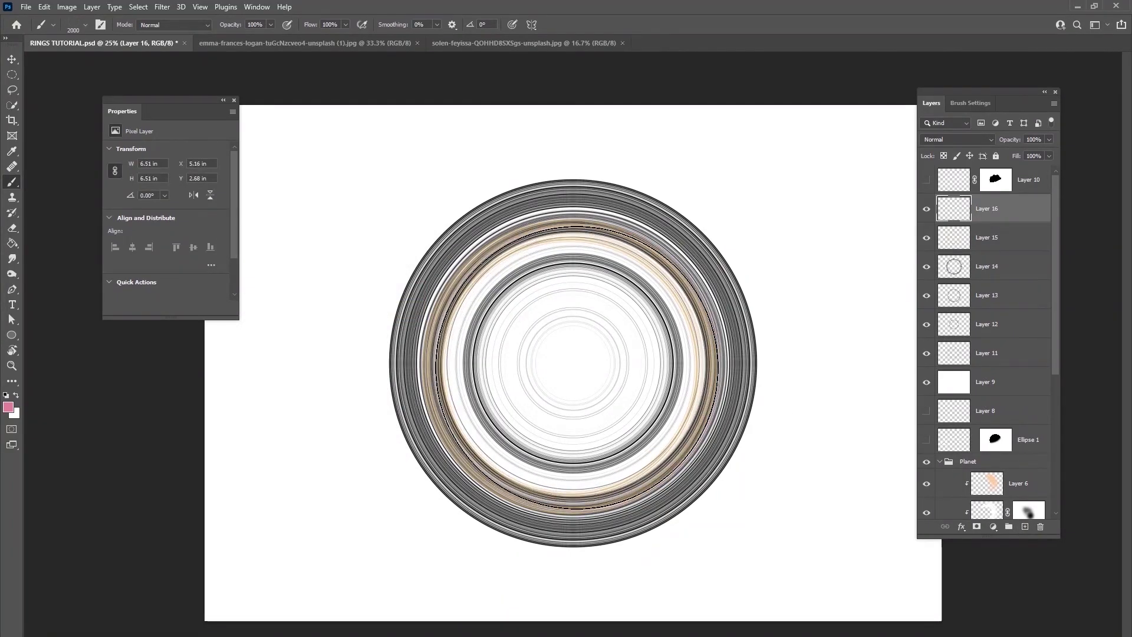
{"action": "left_click", "coordinate": [576, 362]}
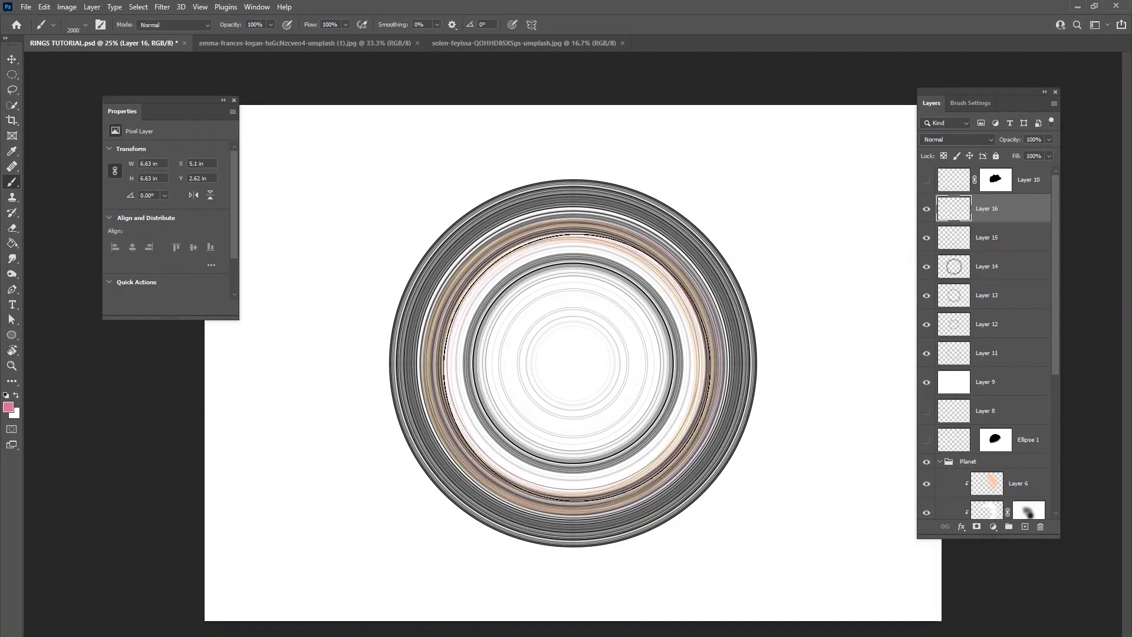
{"action": "left_click", "coordinate": [577, 368]}
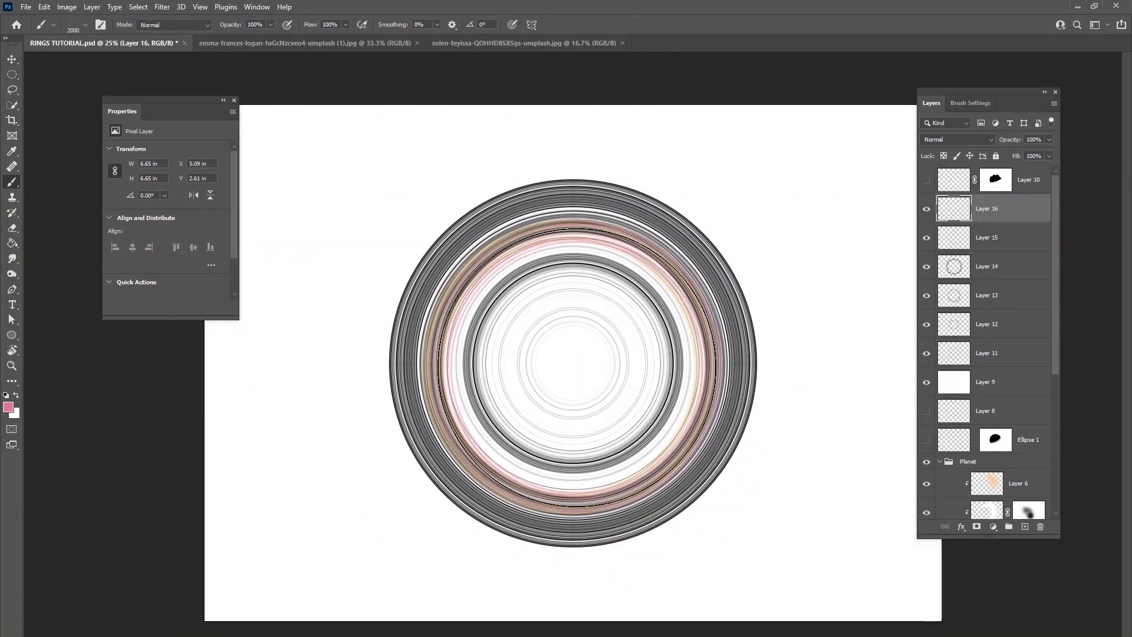
{"action": "left_click", "coordinate": [576, 367]}
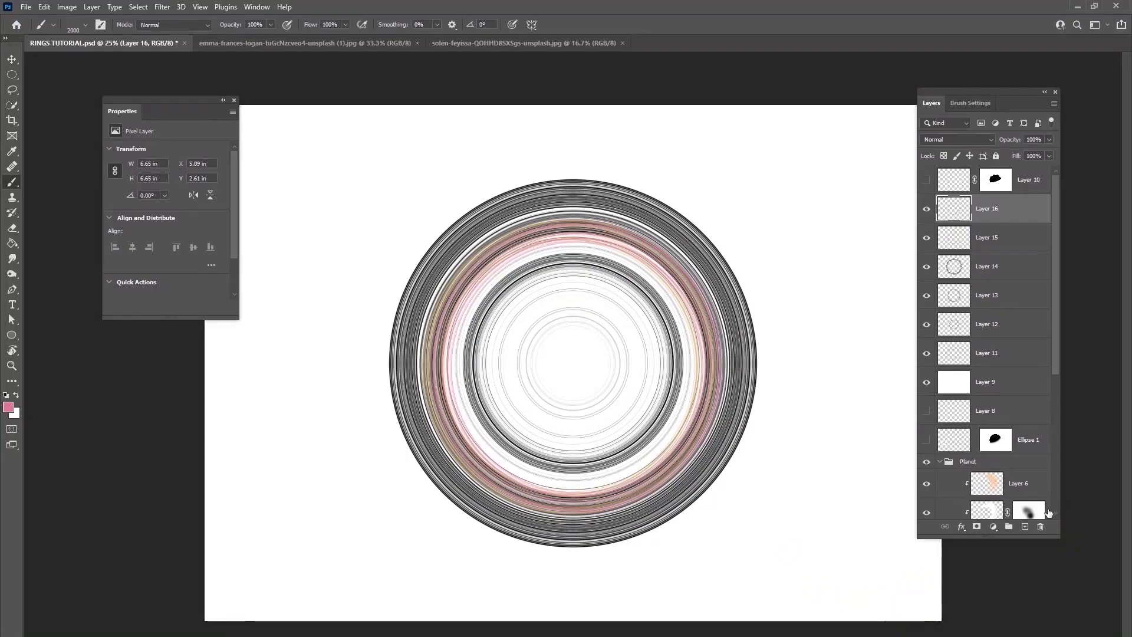
Step: Stamp pink circles with a 1500 px brush on a new layer above Layer 16, tinting the inner band about 5 in wide
{"action": "left_click", "coordinate": [1024, 526]}
{"action": "right_click", "coordinate": [535, 323]}
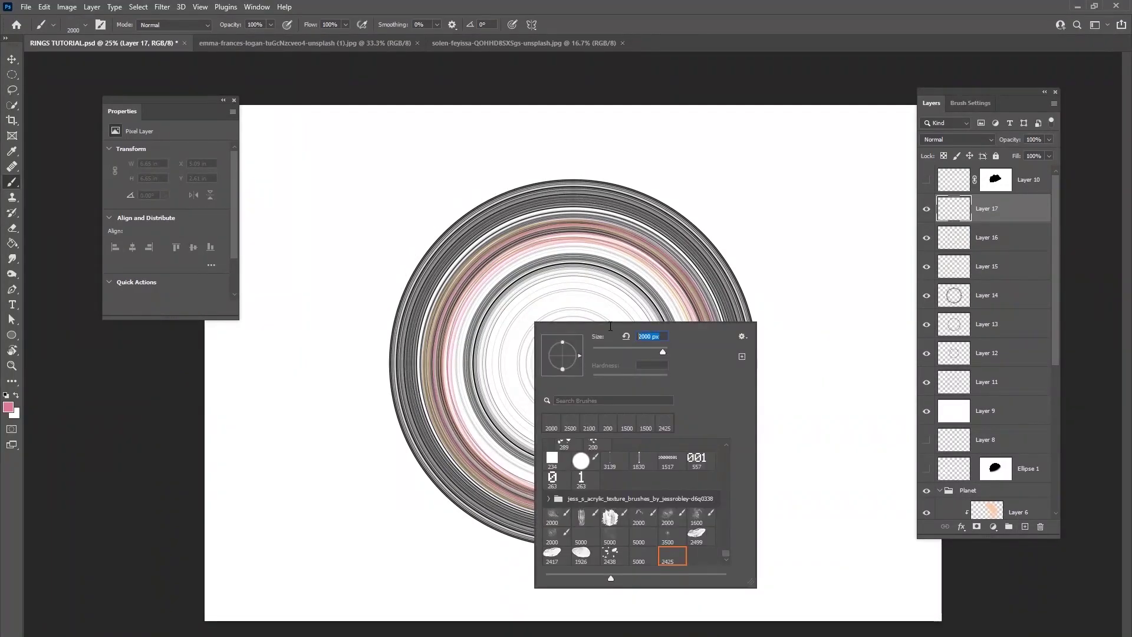
{"action": "type", "text": "1500"}
{"action": "key", "text": "Return"}
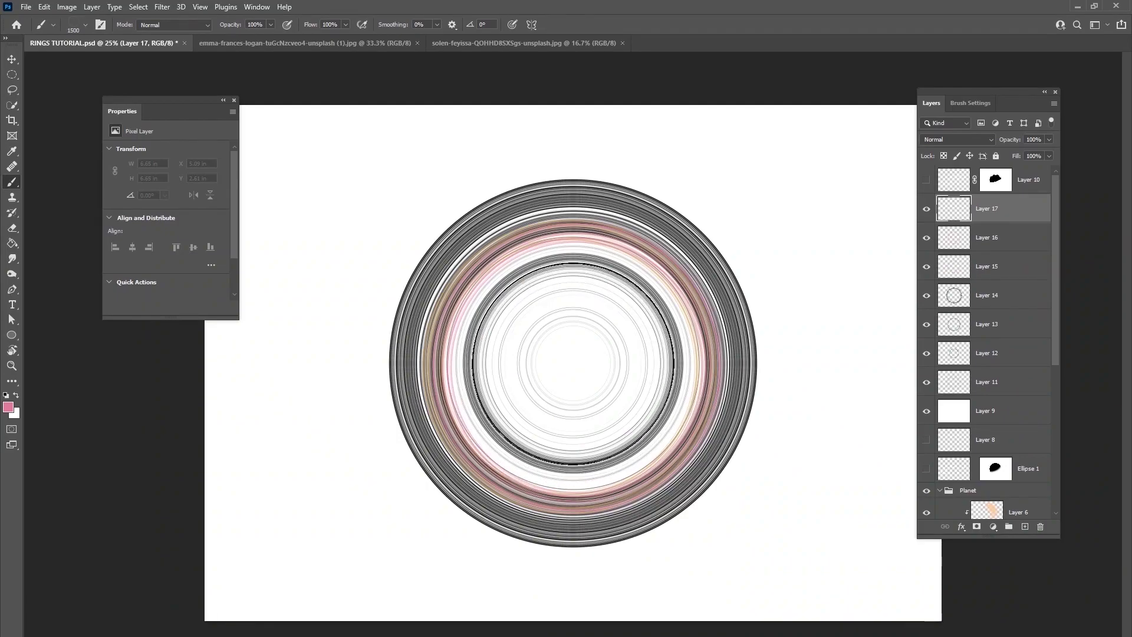
{"action": "left_click", "coordinate": [575, 363]}
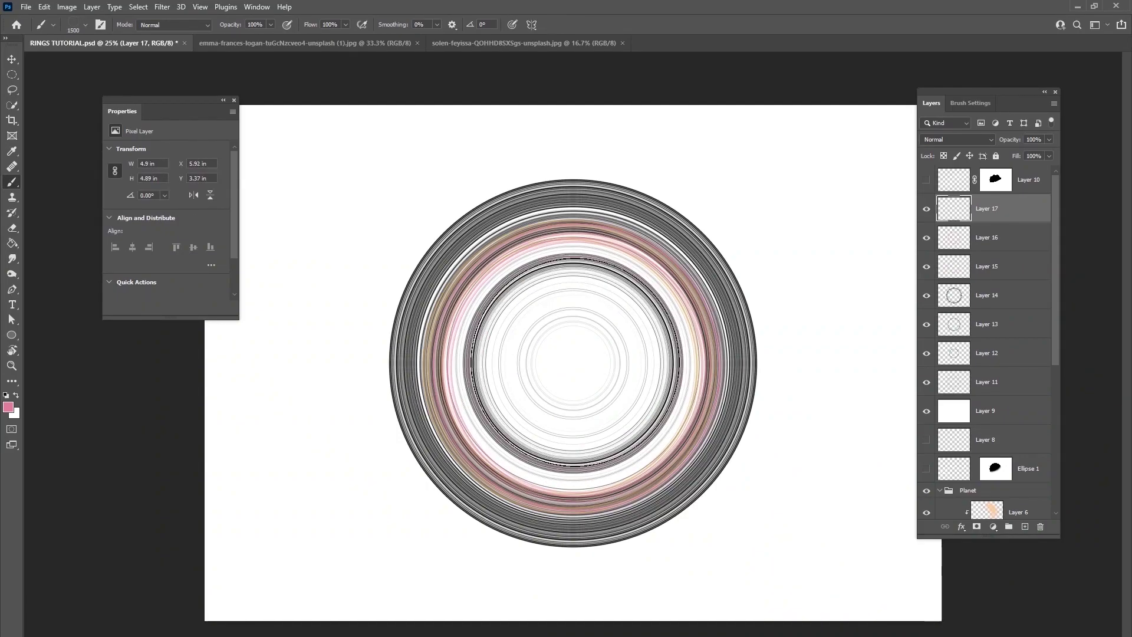
{"action": "left_click", "coordinate": [573, 361]}
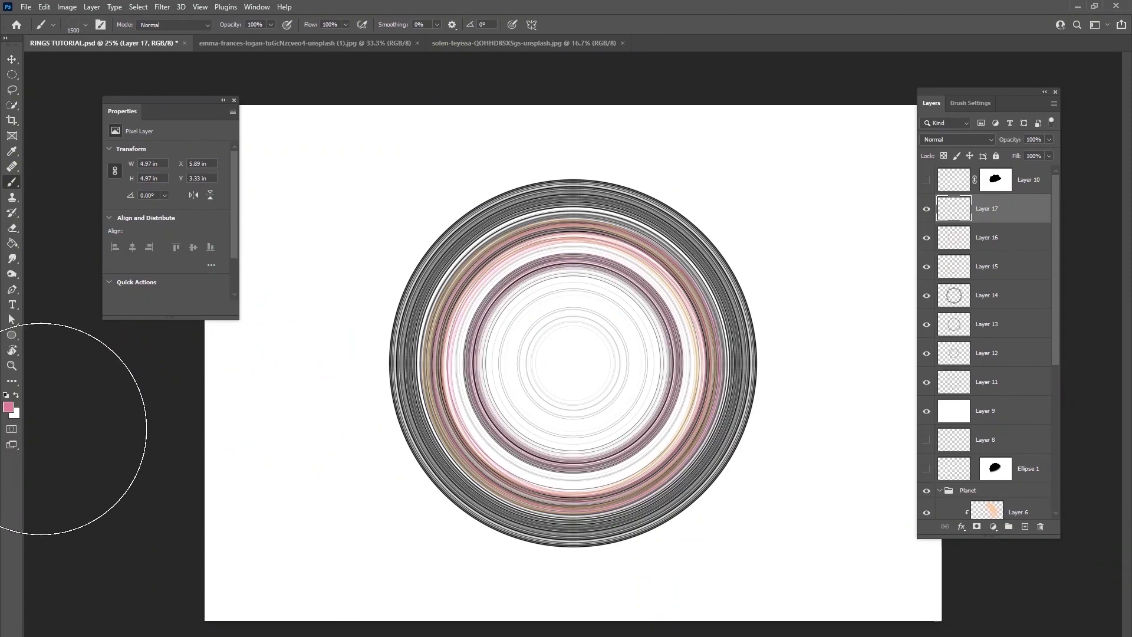
Step: Stamp deep purple circles over the inner band on a new layer above Layer 17, about 5 in wide
{"action": "left_click", "coordinate": [8, 407]}
{"action": "left_click", "coordinate": [373, 310]}
{"action": "left_click", "coordinate": [485, 265]}
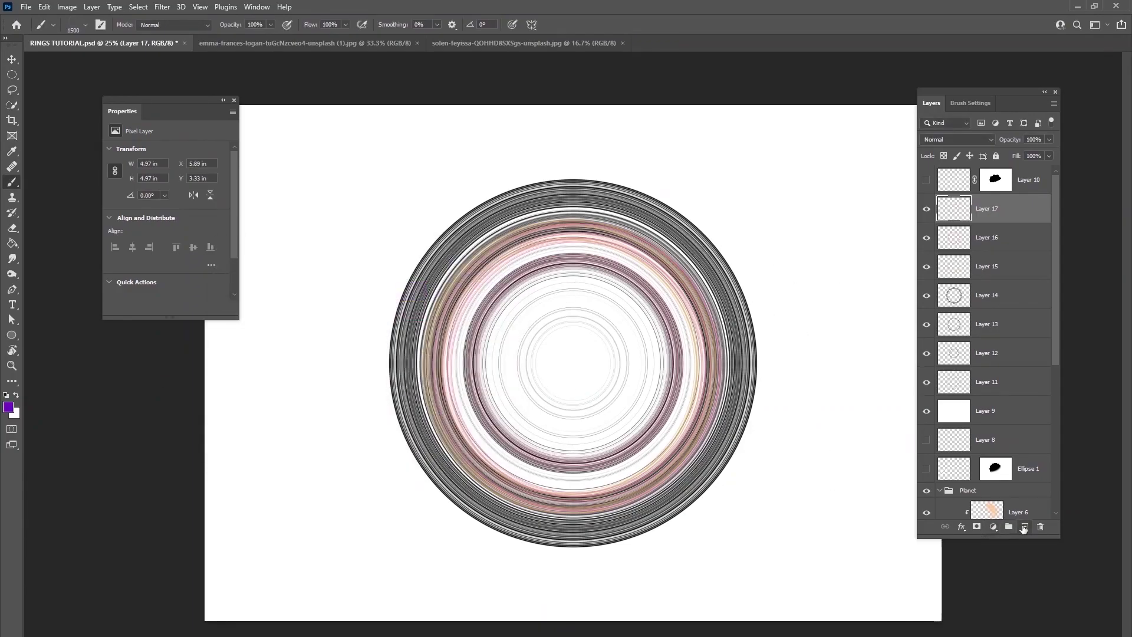
{"action": "left_click", "coordinate": [1024, 527]}
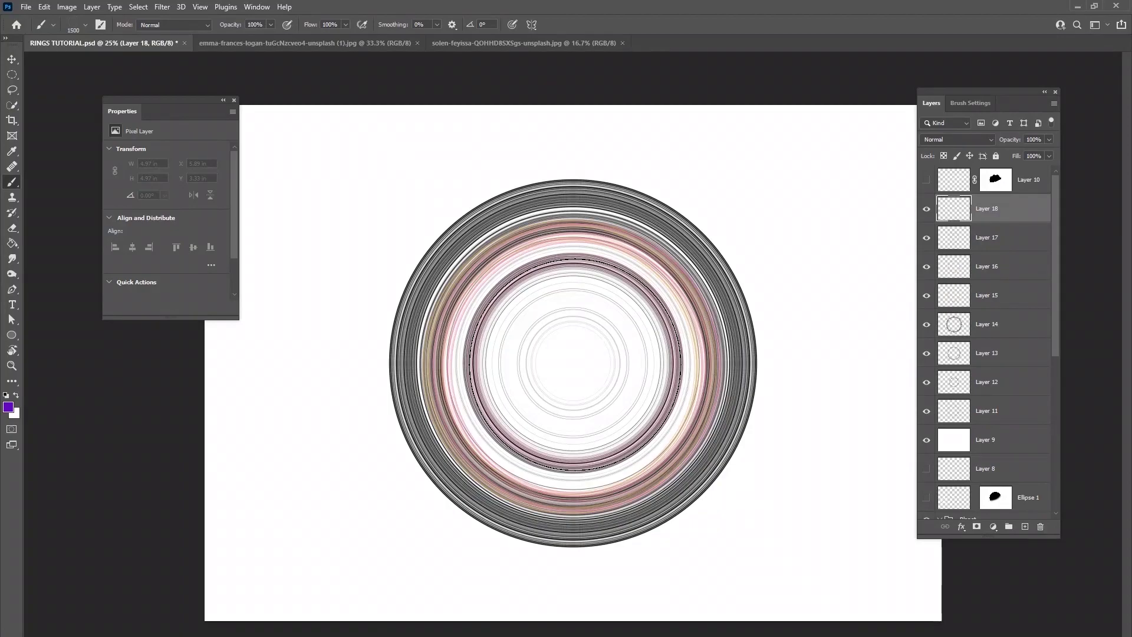
{"action": "left_click", "coordinate": [576, 364]}
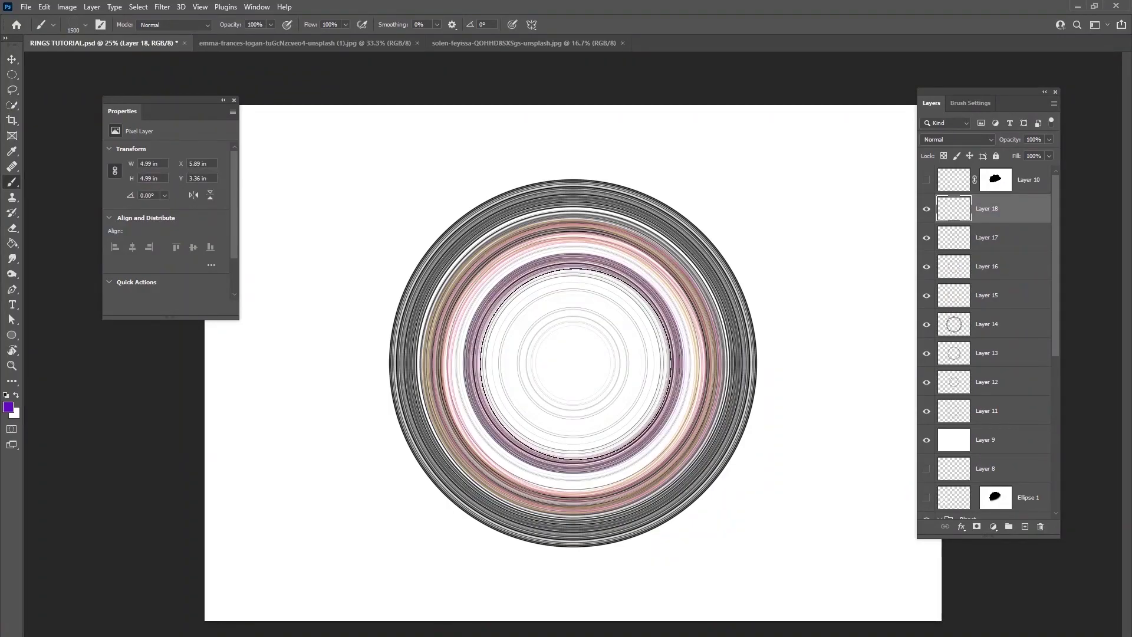
{"action": "left_click", "coordinate": [576, 364]}
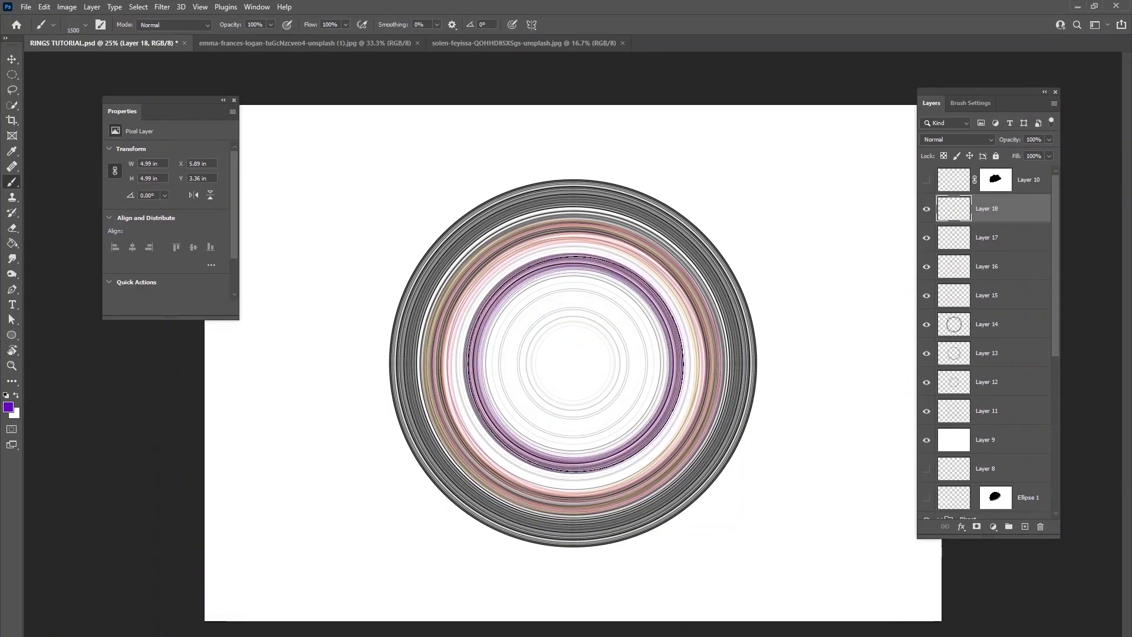
Step: Add a new layer above Layer 18, and set the brush to 2500 px with dark orange #bc4700 as its colour
{"action": "left_click", "coordinate": [1024, 526]}
{"action": "right_click", "coordinate": [554, 358]}
{"action": "type", "text": "0"}
{"action": "key", "text": "Return"}
{"action": "left_click", "coordinate": [8, 406]}
{"action": "left_click", "coordinate": [380, 411]}
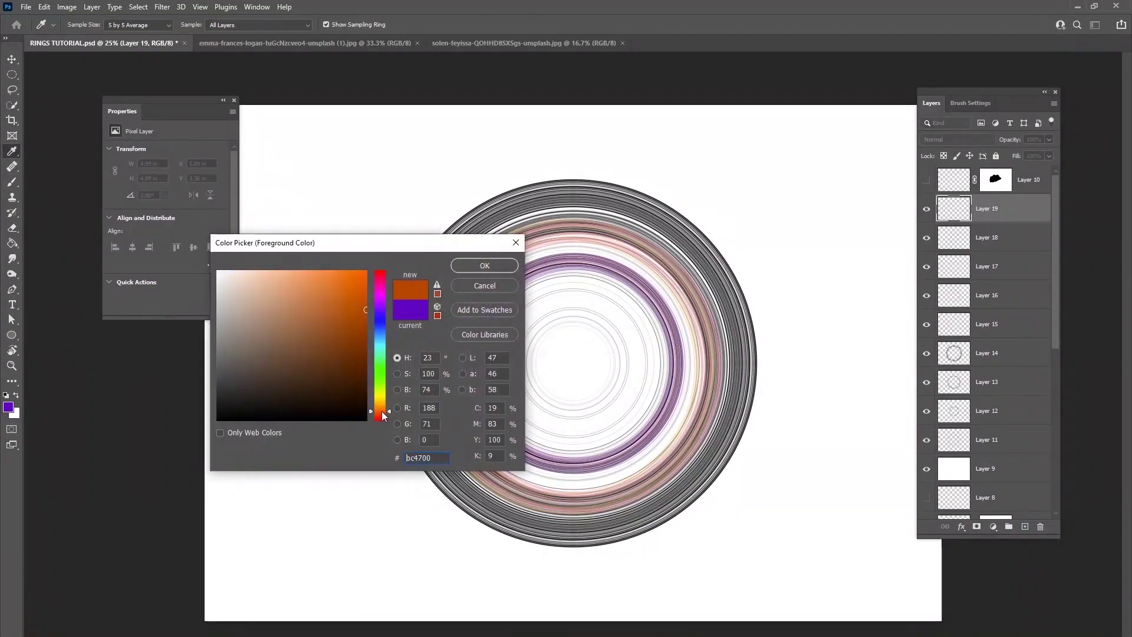
{"action": "left_click", "coordinate": [484, 266]}
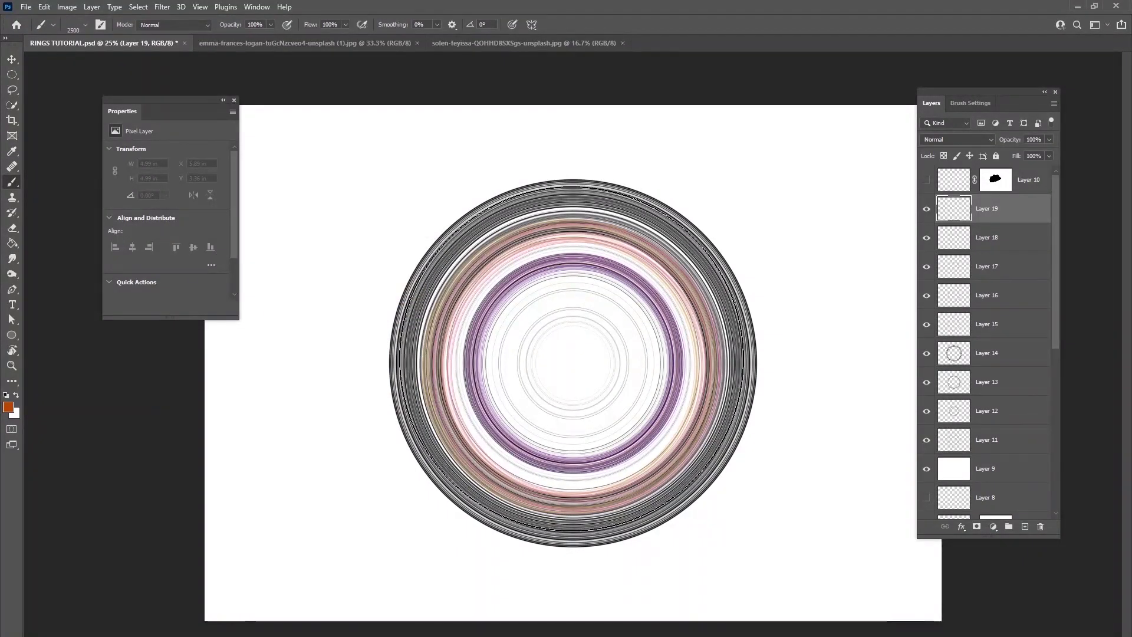
Step: Stamp dark orange circles around the ring centre on Layer 19, tinting the outer band about 8.3 in wide
{"action": "left_click", "coordinate": [573, 361]}
{"action": "left_click", "coordinate": [572, 361]}
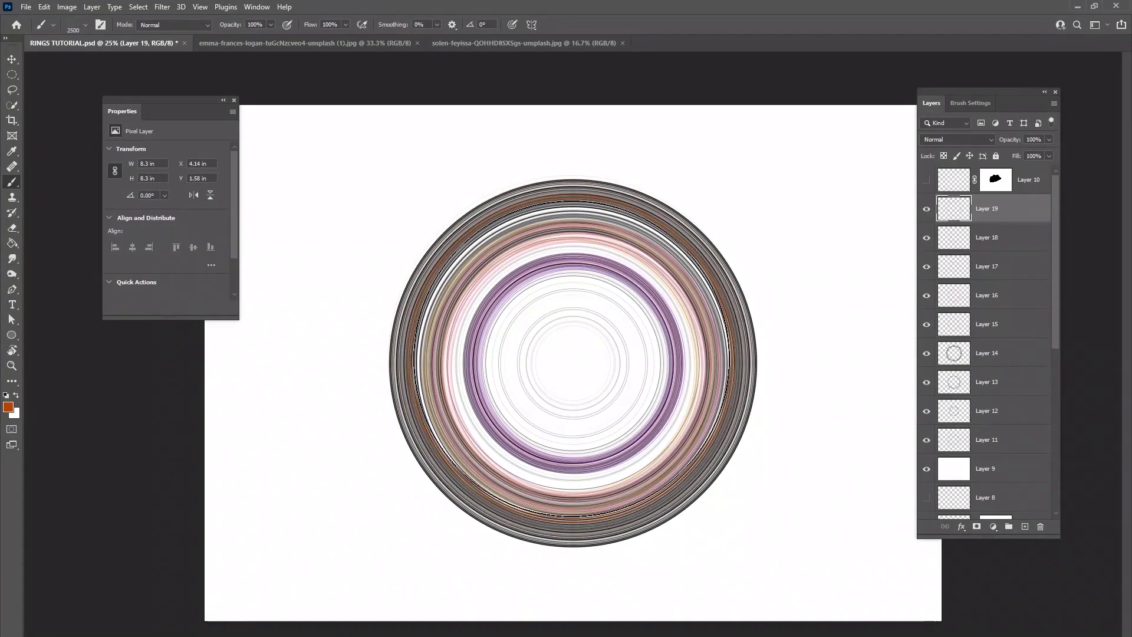
{"action": "left_click", "coordinate": [572, 362]}
{"action": "left_click", "coordinate": [572, 362]}
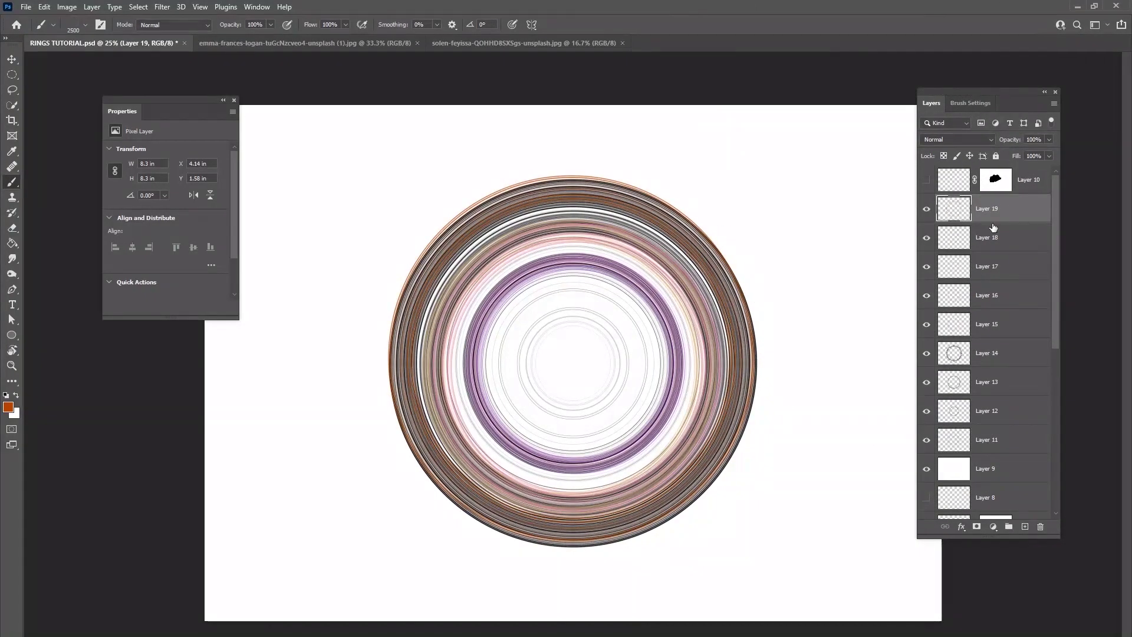
Step: Centre the ring bands on Layers 19, 18 and 17 horizontally and vertically within a whole-canvas selection
{"action": "left_click", "coordinate": [163, 7]}
{"action": "left_click", "coordinate": [144, 19]}
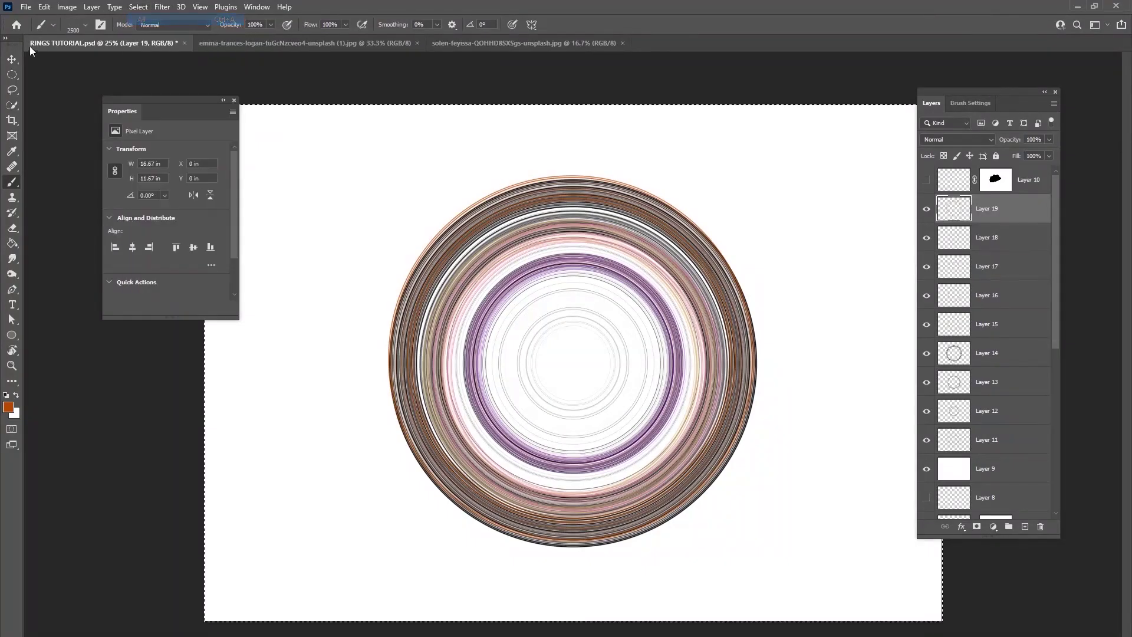
{"action": "key", "text": "v"}
{"action": "left_click", "coordinate": [269, 24]}
{"action": "left_click", "coordinate": [346, 26]}
{"action": "key", "text": "alt+bracketleft"}
{"action": "left_click", "coordinate": [270, 28]}
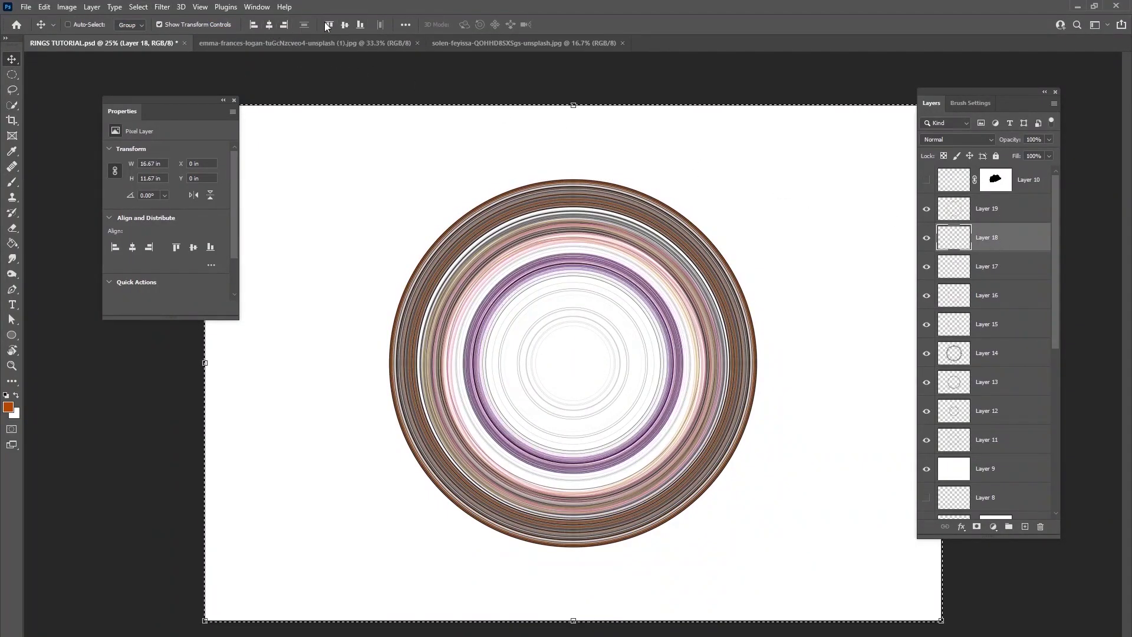
{"action": "left_click", "coordinate": [345, 25]}
{"action": "key", "text": "alt+bracketleft"}
{"action": "left_click", "coordinate": [270, 23]}
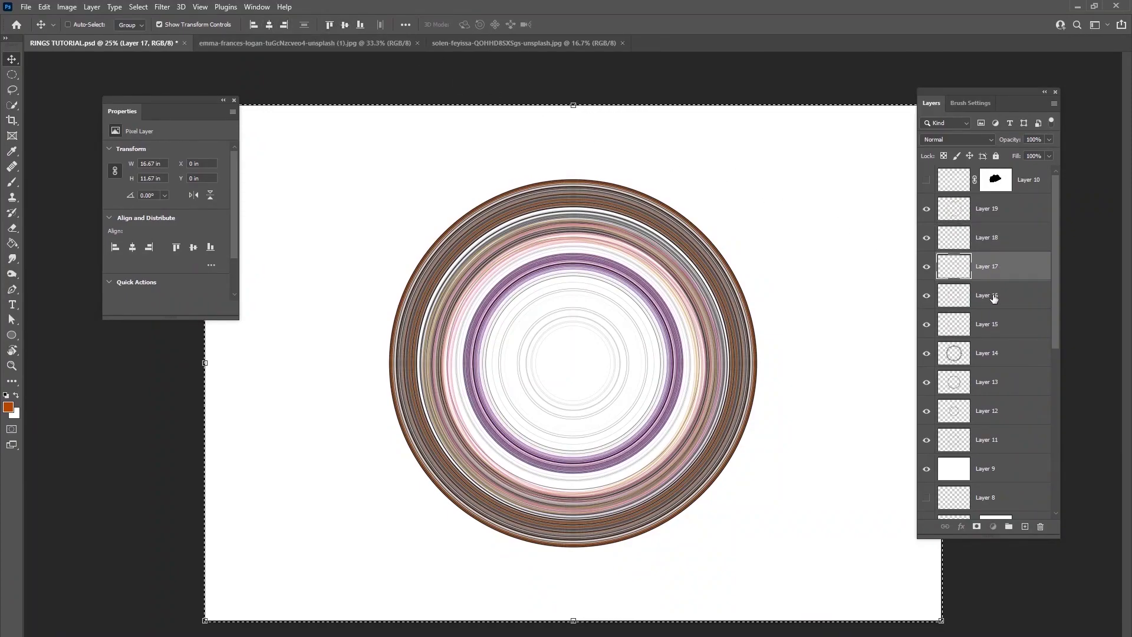
Step: Centre the ring bands on Layers 16, 15 and 14 on the canvas, and clear the selection
{"action": "left_click", "coordinate": [995, 298]}
{"action": "left_click", "coordinate": [271, 25]}
{"action": "left_click", "coordinate": [343, 24]}
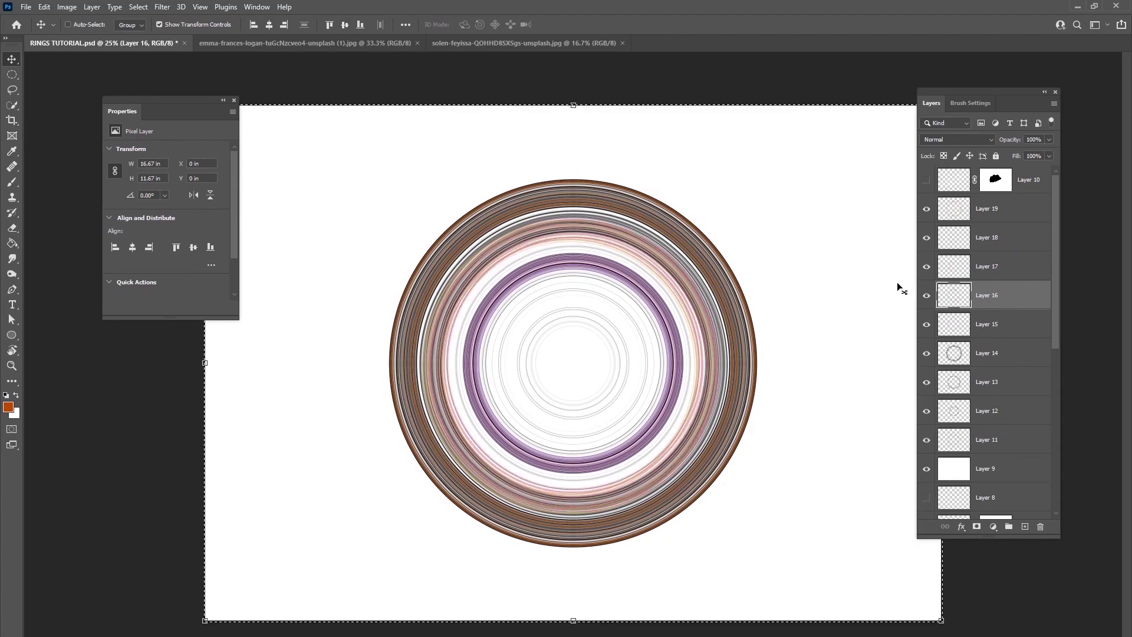
{"action": "key", "text": "alt+bracketleft"}
{"action": "left_click", "coordinate": [270, 24]}
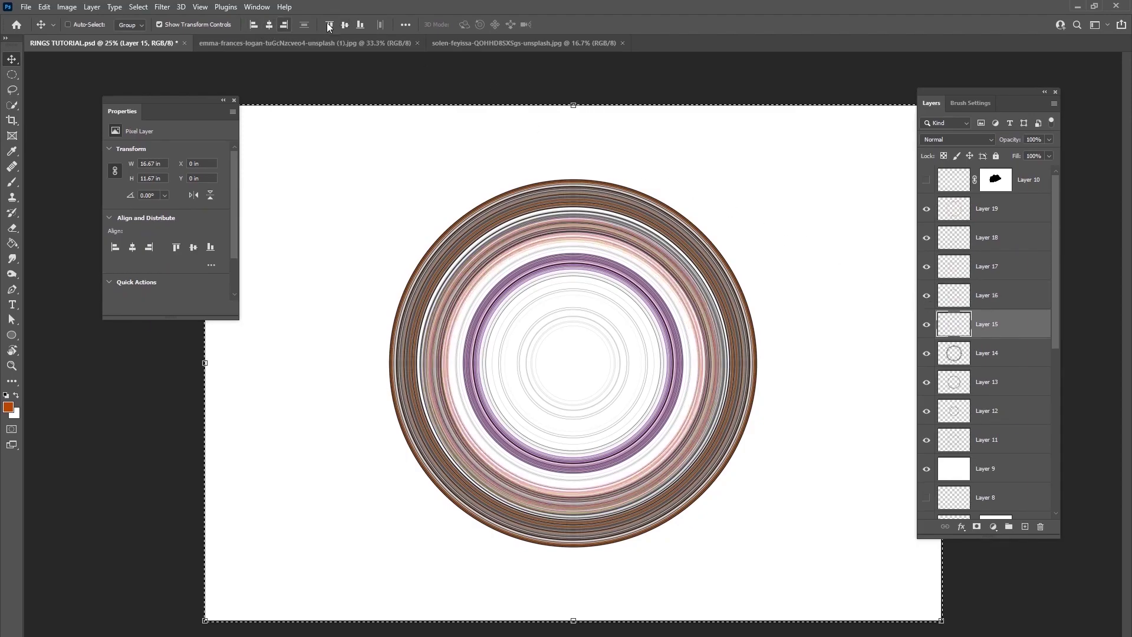
{"action": "left_click", "coordinate": [345, 24]}
{"action": "left_click", "coordinate": [1002, 352]}
{"action": "left_click", "coordinate": [269, 25]}
{"action": "left_click", "coordinate": [346, 24]}
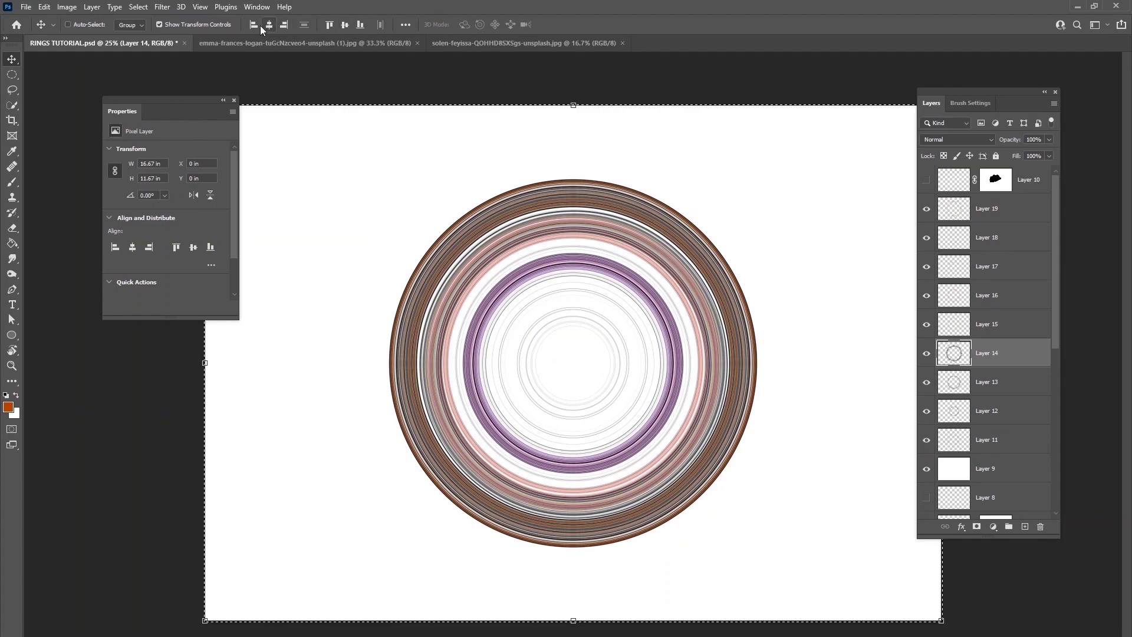
{"action": "left_click", "coordinate": [138, 7]}
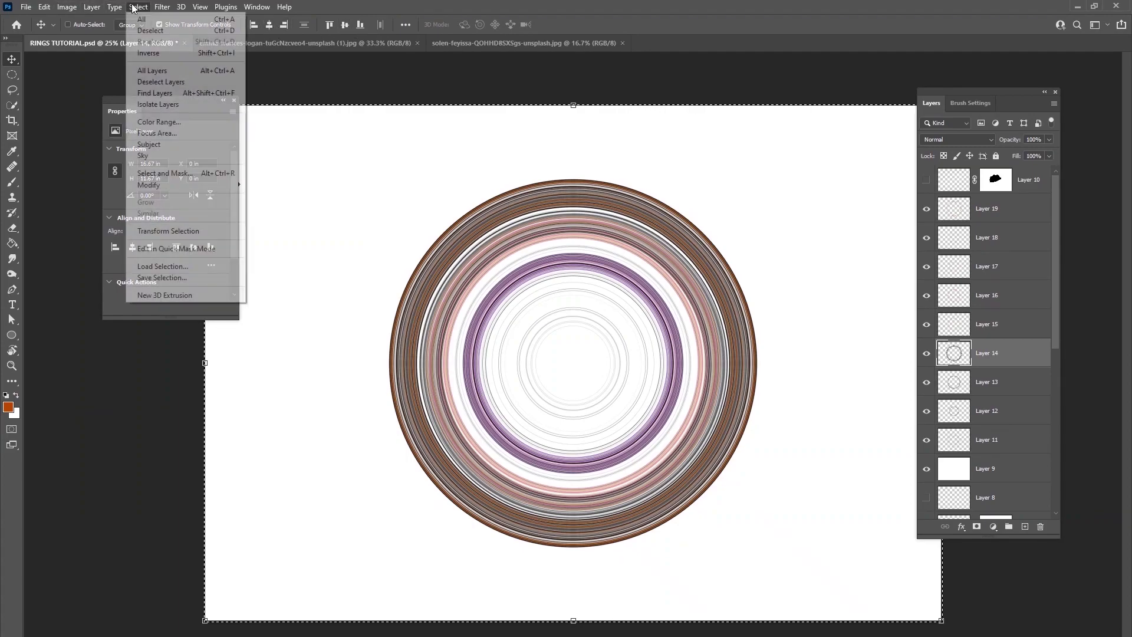
{"action": "left_click", "coordinate": [151, 31]}
Step: Merge Layers 19 through 11 into a single ring layer, and hide the white Layer 9
{"action": "left_click", "coordinate": [991, 221]}
{"action": "scroll", "coordinate": [994, 236], "scroll_direction": "down", "scroll_amount": 1}
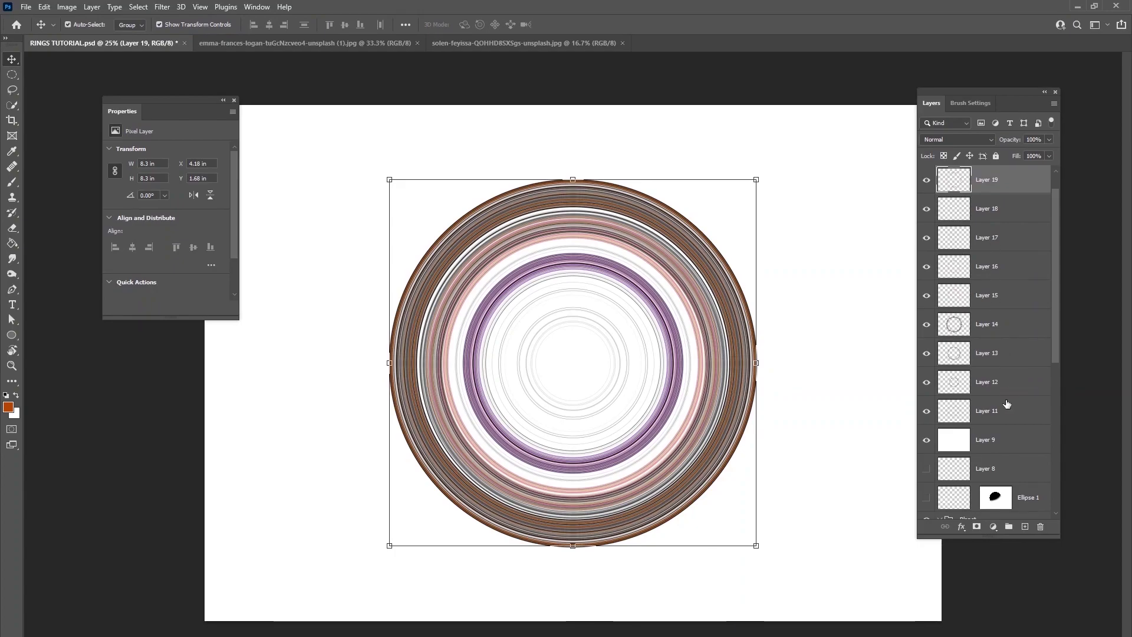
{"action": "left_click", "coordinate": [945, 415], "text": "shift"}
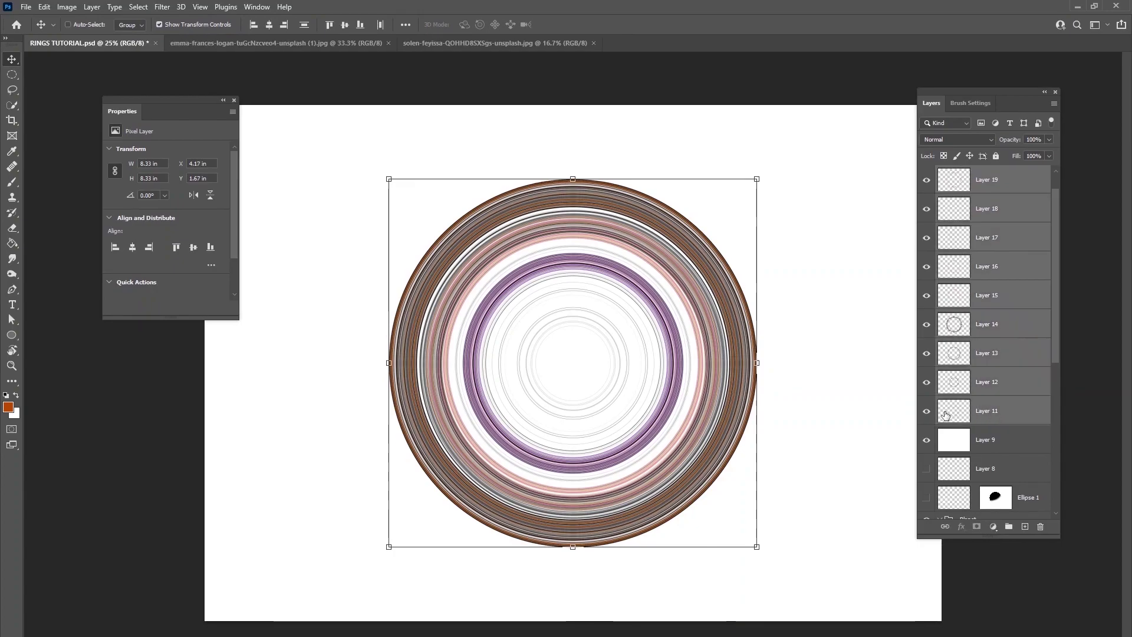
{"action": "right_click", "coordinate": [996, 189]}
{"action": "left_click", "coordinate": [900, 533]}
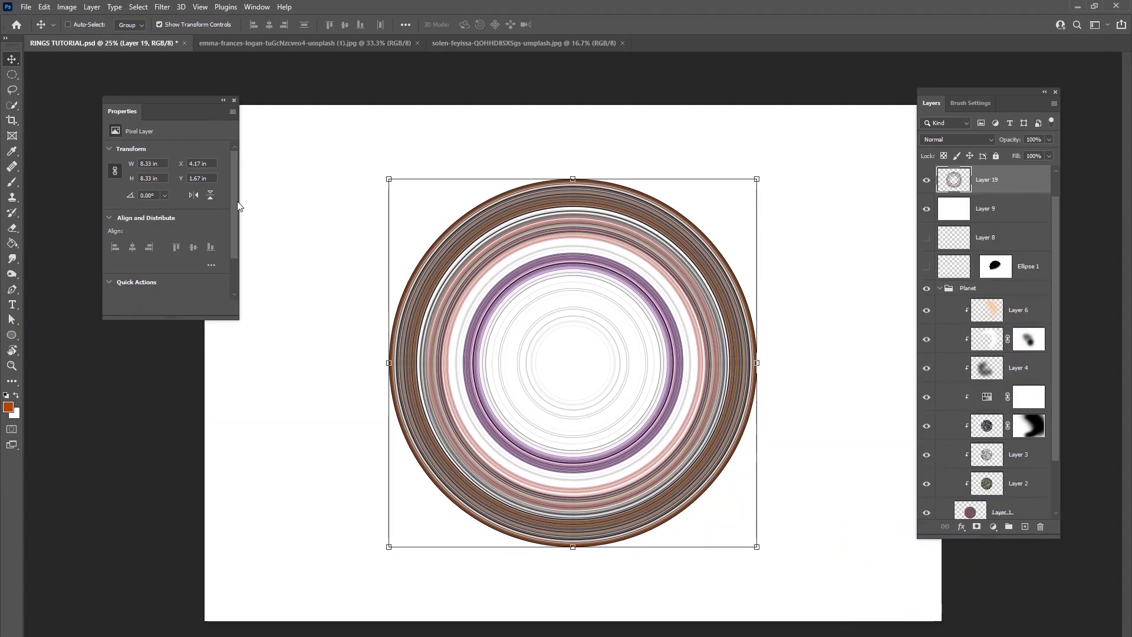
{"action": "left_click", "coordinate": [926, 208]}
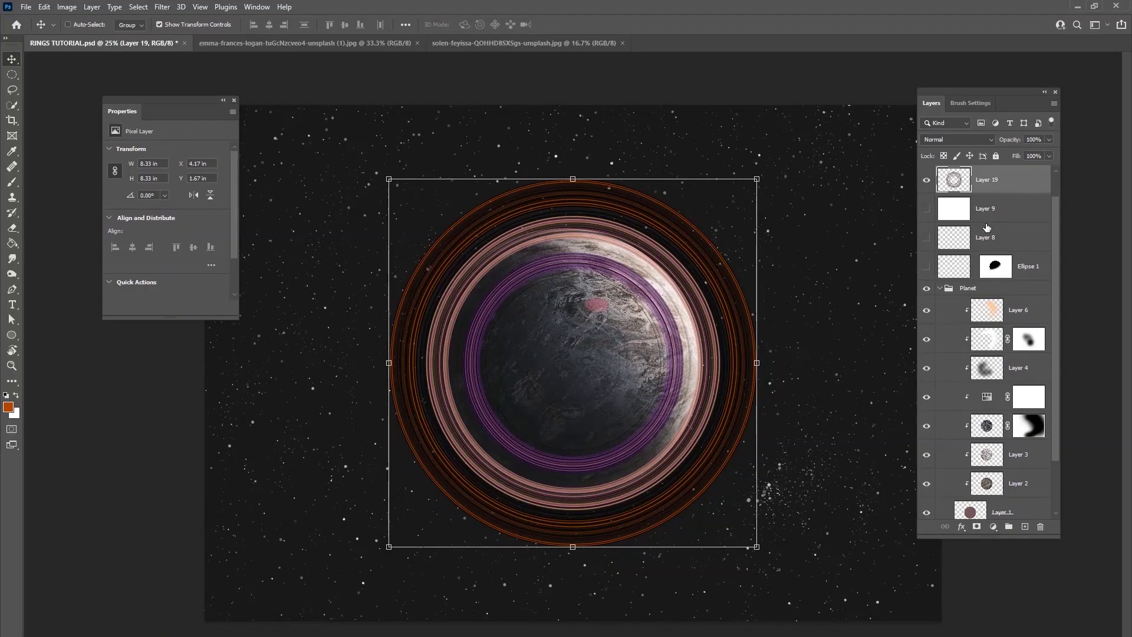
{"action": "left_click_drag", "start_coordinate": [684, 414], "coordinate": [729, 385]}
{"action": "left_click_drag", "start_coordinate": [759, 370], "coordinate": [612, 420]}
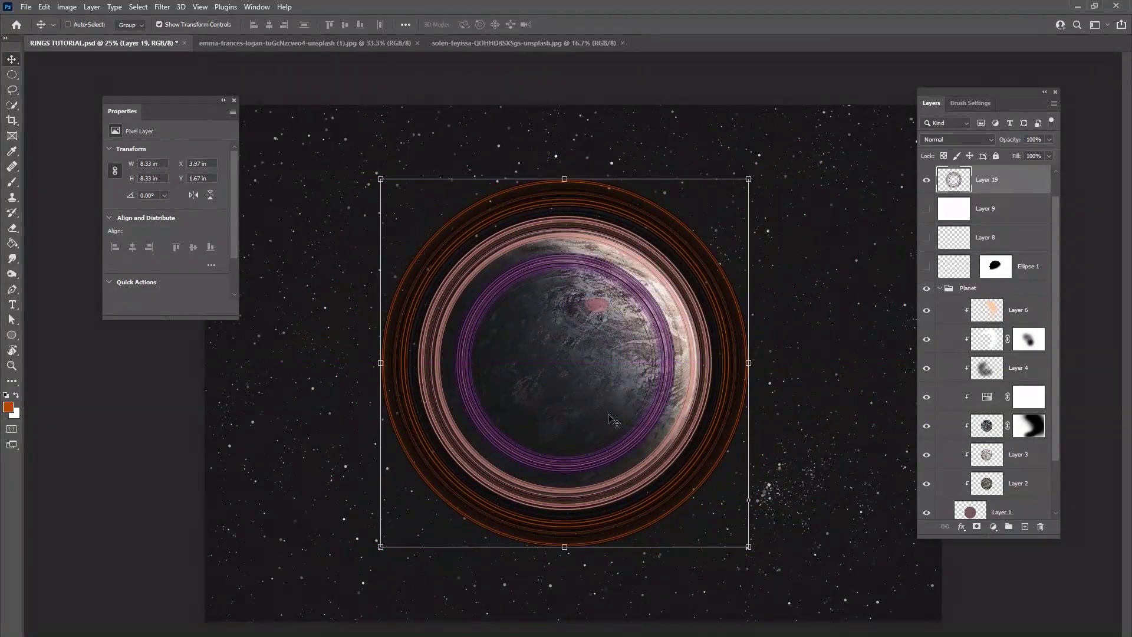
{"action": "left_click_drag", "start_coordinate": [476, 371], "coordinate": [564, 395]}
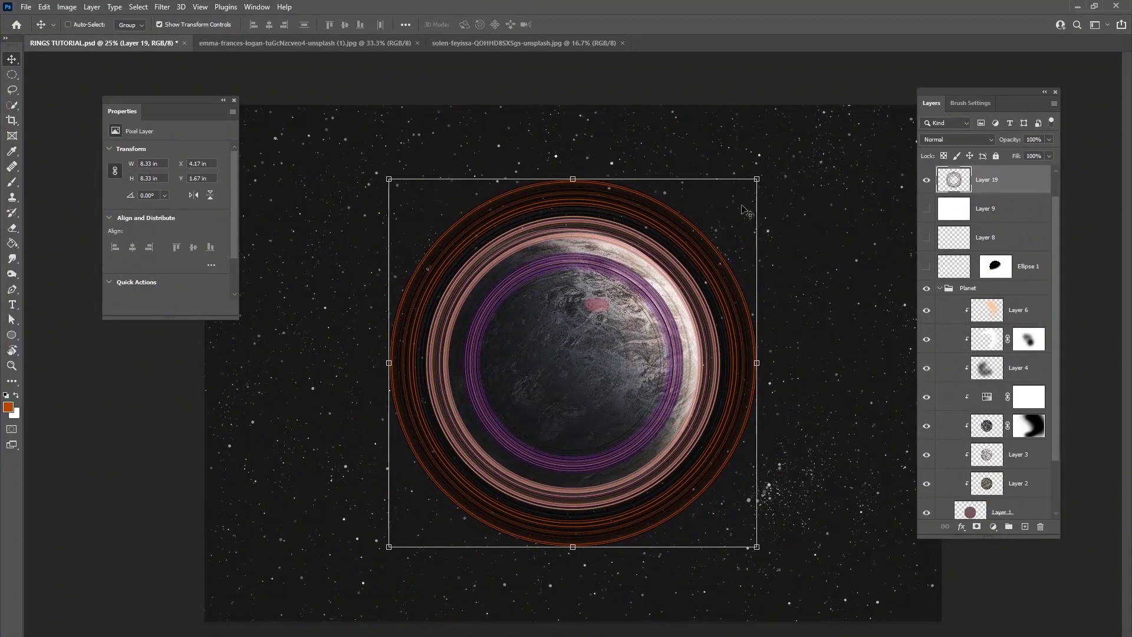
{"action": "key", "text": "ctrl+t"}
{"action": "left_click_drag", "start_coordinate": [573, 178], "coordinate": [574, 283]}
{"action": "left_click_drag", "start_coordinate": [607, 377], "coordinate": [584, 353]}
{"action": "left_click_drag", "start_coordinate": [726, 402], "coordinate": [802, 321]}
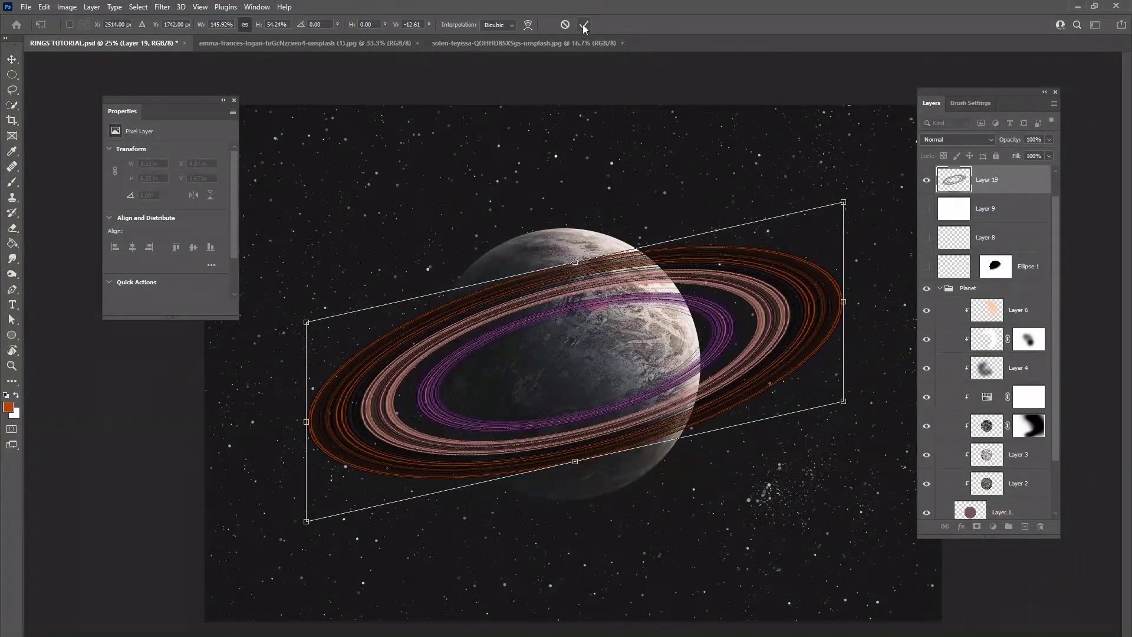
{"action": "left_click", "coordinate": [565, 24]}
Step: Move the merged rings back to the centre of the canvas, and clear the whole-canvas selection
{"action": "left_click_drag", "start_coordinate": [657, 303], "coordinate": [629, 303]}
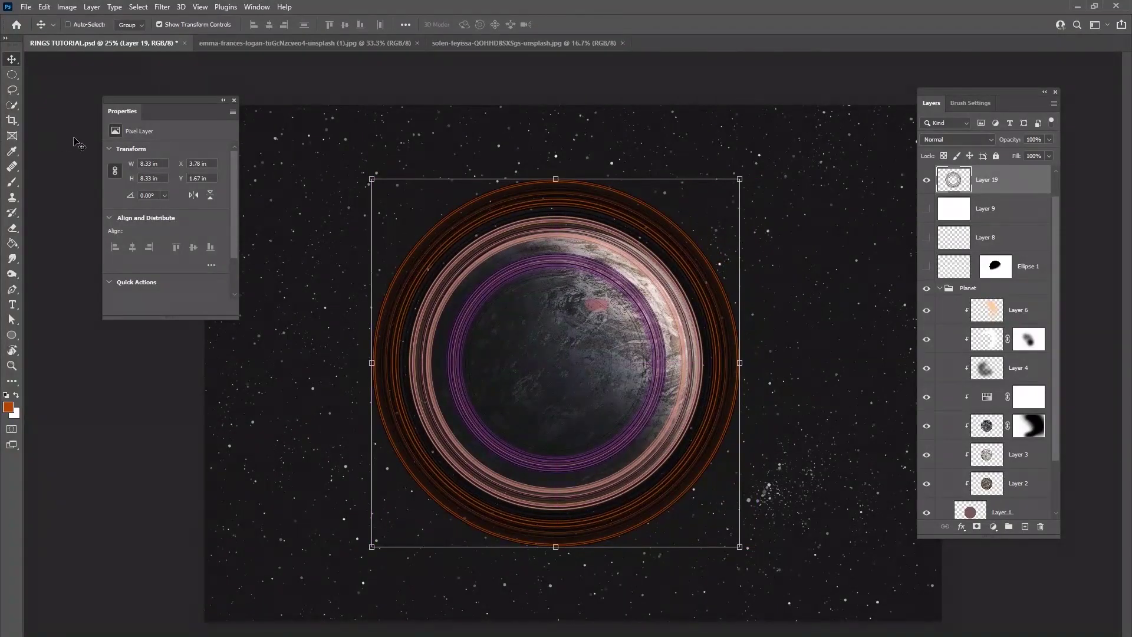
{"action": "left_click_drag", "start_coordinate": [393, 214], "coordinate": [411, 215]}
{"action": "left_click", "coordinate": [12, 75]}
{"action": "left_click_drag", "start_coordinate": [479, 288], "coordinate": [653, 452]}
{"action": "left_click", "coordinate": [138, 6]}
{"action": "left_click", "coordinate": [148, 19]}
{"action": "key", "text": "v"}
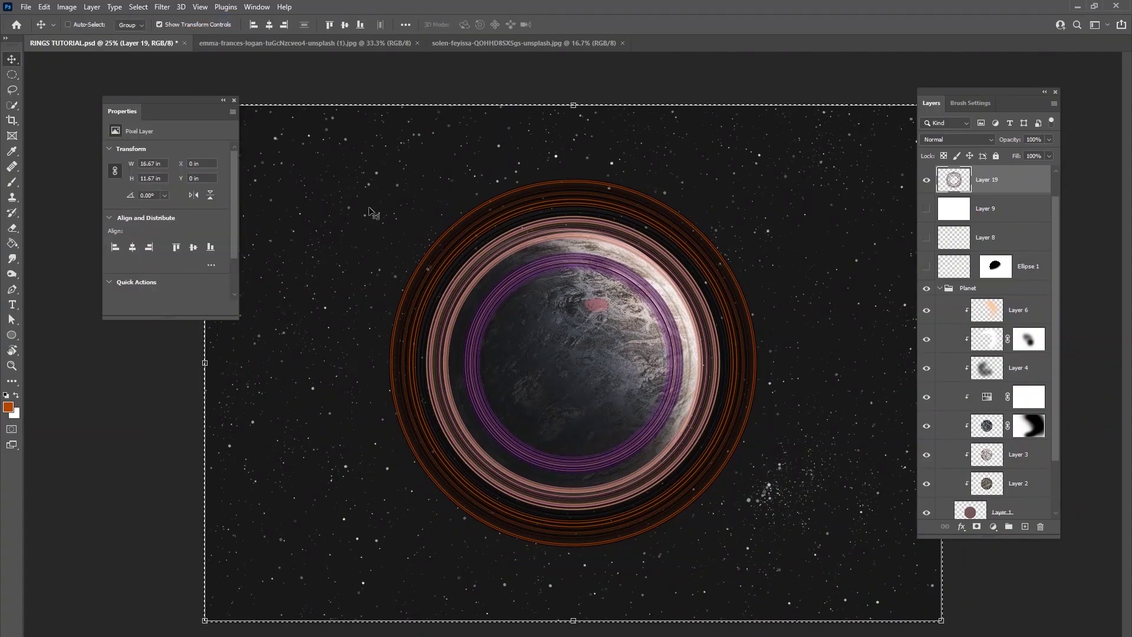
{"action": "left_click", "coordinate": [138, 7]}
{"action": "left_click", "coordinate": [143, 31]}
Step: Reposition the merged rings and transform them into a flat ellipse about 12.7 in wide and 4.1 in high
{"action": "left_click_drag", "start_coordinate": [688, 374], "coordinate": [622, 400]}
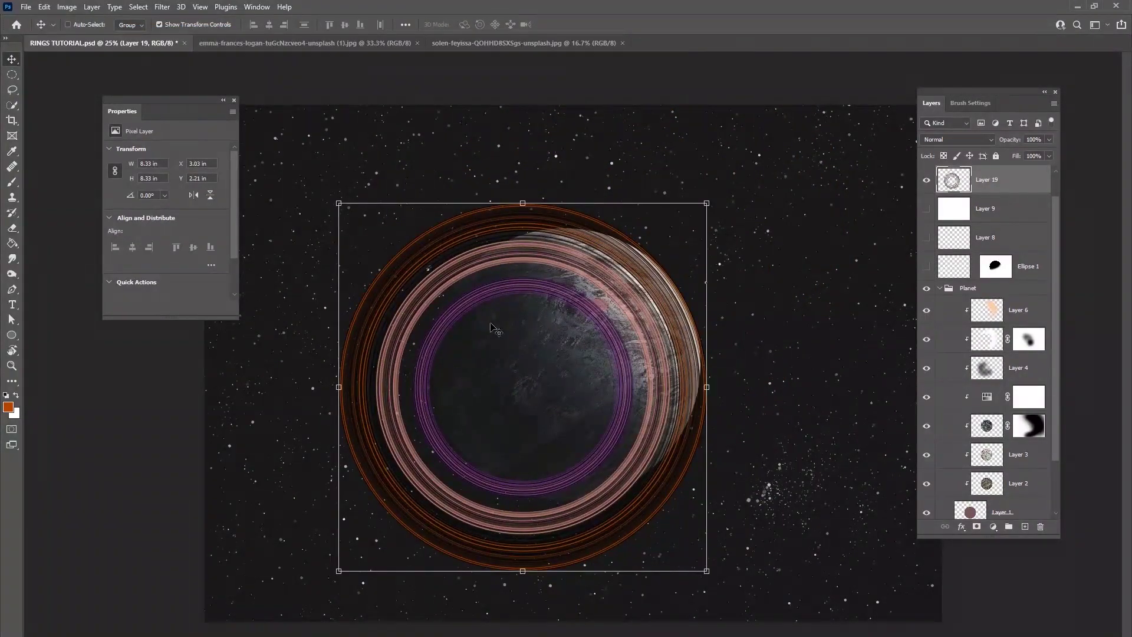
{"action": "left_click_drag", "start_coordinate": [531, 387], "coordinate": [610, 357]}
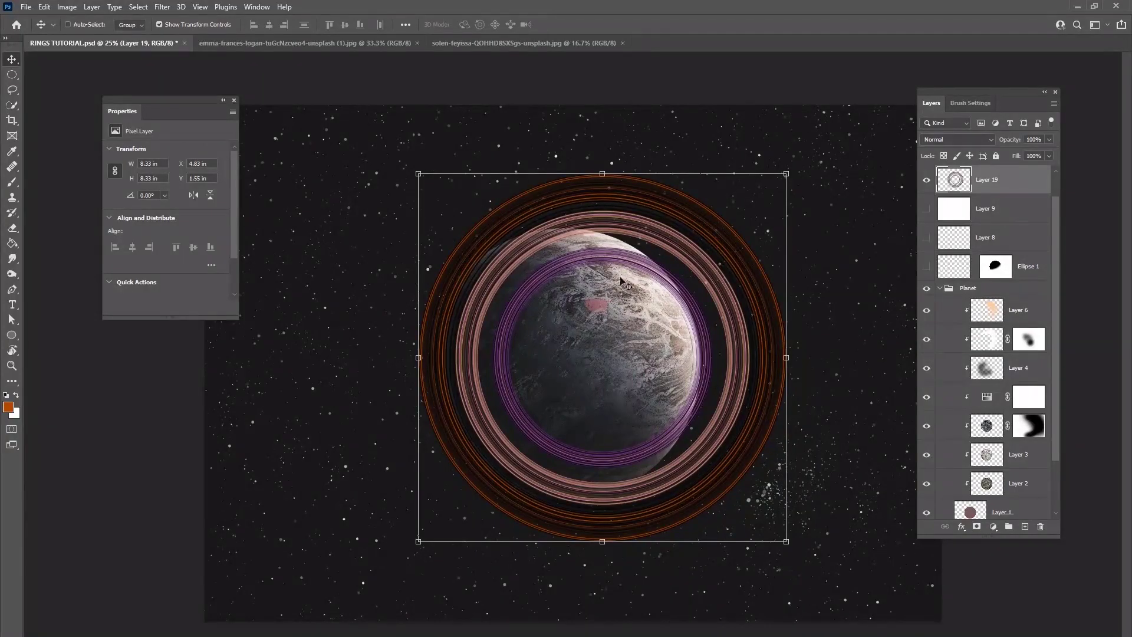
{"action": "left_click_drag", "start_coordinate": [634, 235], "coordinate": [609, 255]}
{"action": "left_click_drag", "start_coordinate": [573, 210], "coordinate": [428, 393]}
{"action": "left_click_drag", "start_coordinate": [613, 360], "coordinate": [807, 241]}
{"action": "left_click_drag", "start_coordinate": [526, 242], "coordinate": [526, 326]}
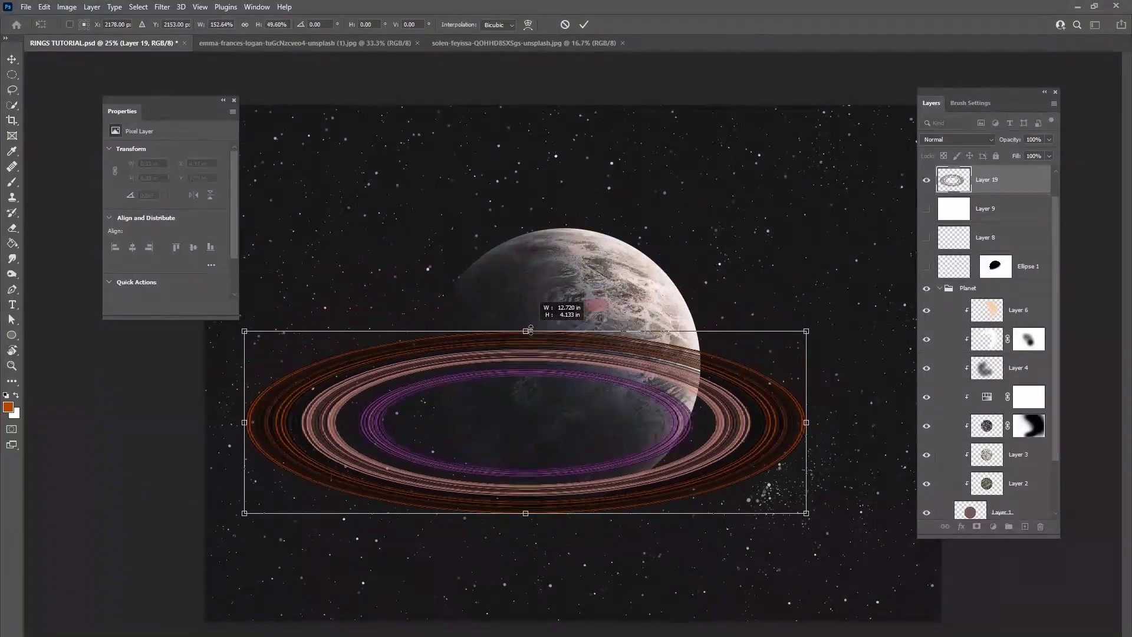
Step: Flatten the rings further and rotate them about -14° so they cross the planet, at about 168% width and 34% height
{"action": "left_click_drag", "start_coordinate": [640, 412], "coordinate": [677, 379]}
{"action": "left_click_drag", "start_coordinate": [564, 296], "coordinate": [567, 357]}
{"action": "left_click_drag", "start_coordinate": [661, 410], "coordinate": [636, 370]}
{"action": "left_click_drag", "start_coordinate": [828, 321], "coordinate": [861, 212]}
{"action": "left_click_drag", "start_coordinate": [559, 289], "coordinate": [594, 315]}
{"action": "left_click_drag", "start_coordinate": [569, 374], "coordinate": [564, 374]}
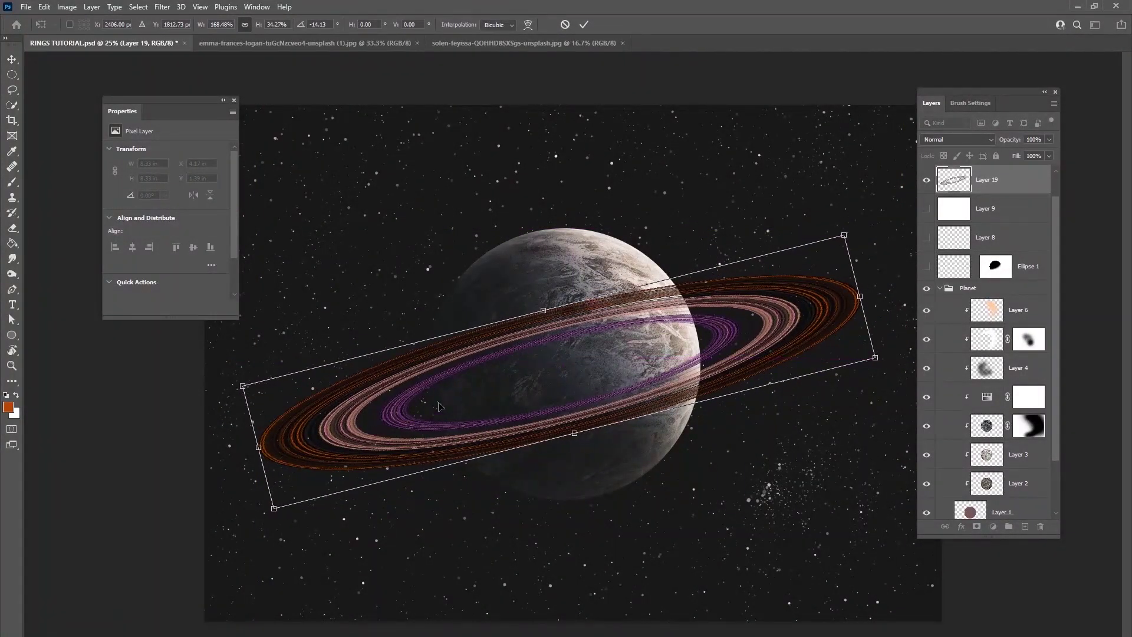
Step: Refine the tilted rings' placement and scale to about 173% width and 32% height, and apply the transform
{"action": "mouse_move", "coordinate": [706, 329]}
{"action": "left_mouse_down"}
{"action": "mouse_move", "coordinate": [725, 311]}
{"action": "mouse_move", "coordinate": [711, 320]}
{"action": "left_mouse_up"}
{"action": "left_click_drag", "start_coordinate": [553, 301], "coordinate": [549, 312]}
{"action": "left_click_drag", "start_coordinate": [591, 348], "coordinate": [600, 348]}
{"action": "left_click_drag", "start_coordinate": [844, 238], "coordinate": [856, 223]}
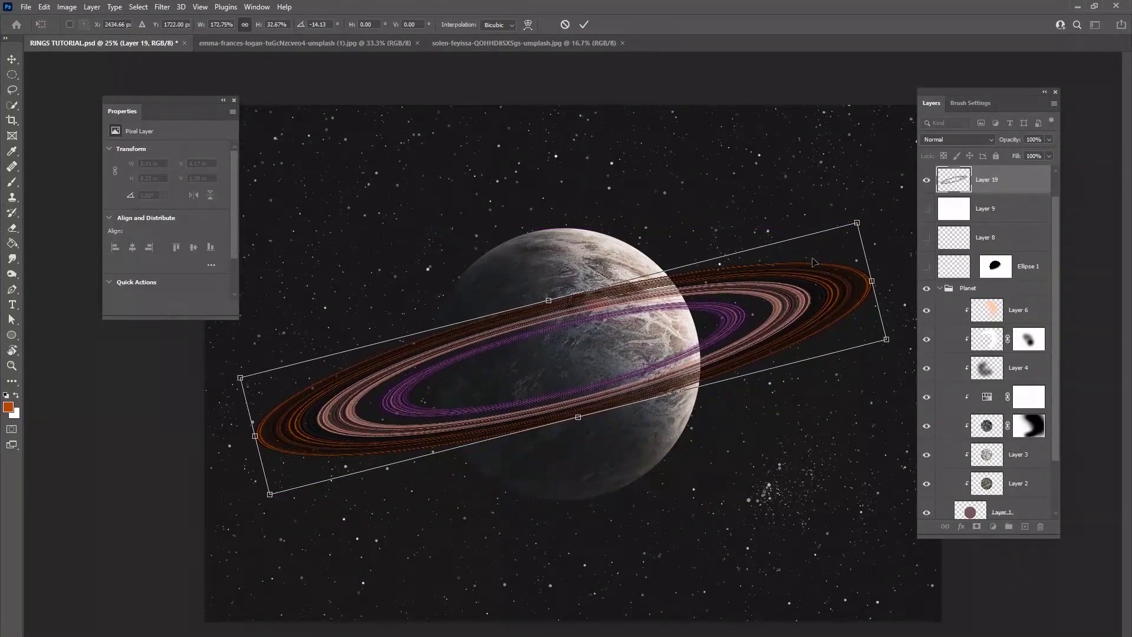
{"action": "left_click_drag", "start_coordinate": [814, 260], "coordinate": [803, 265]}
{"action": "left_click_drag", "start_coordinate": [536, 307], "coordinate": [557, 333]}
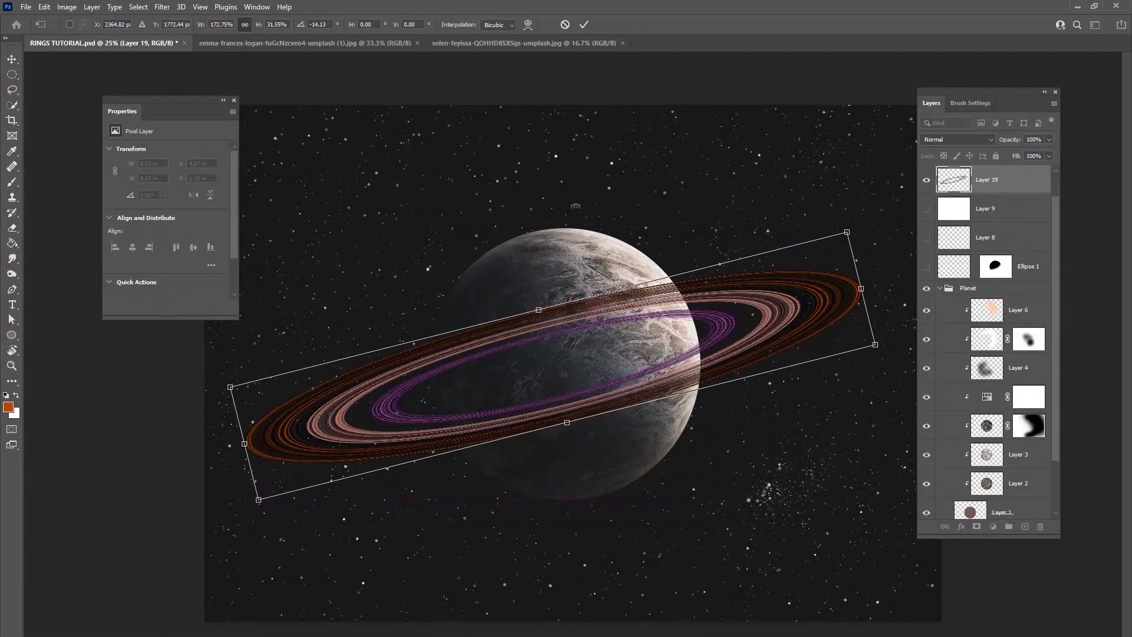
{"action": "left_click", "coordinate": [584, 24]}
{"action": "left_click_drag", "start_coordinate": [687, 365], "coordinate": [688, 364]}
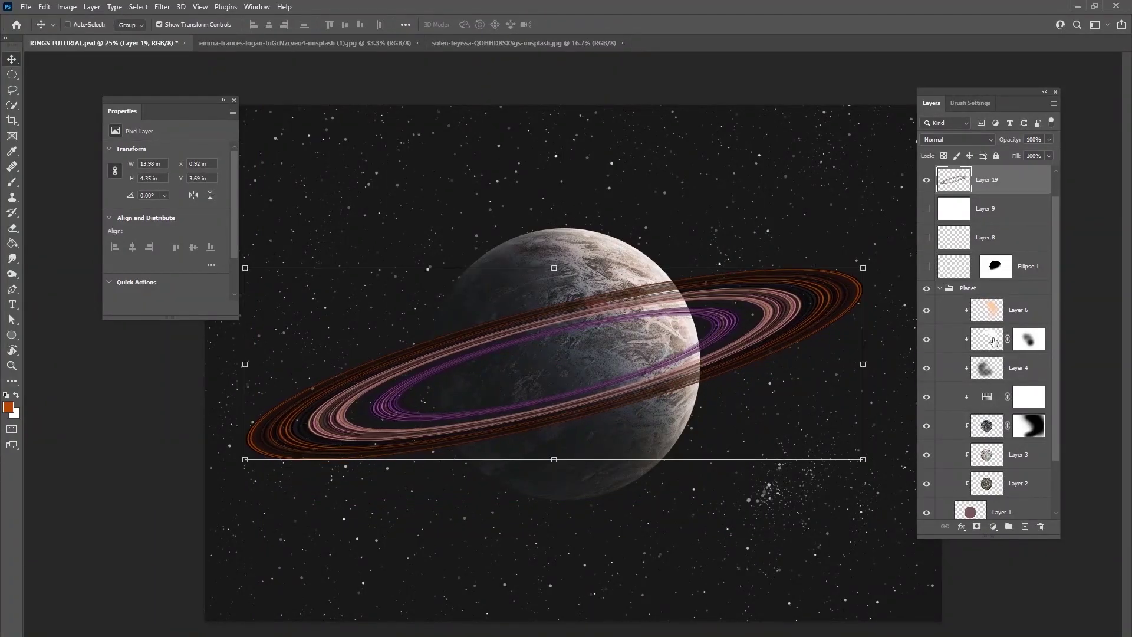
Step: Add a layer mask to Layer 19, paint out the rings behind the planet in black within Layer 1's outline, and deselect
{"action": "left_click", "coordinate": [977, 527]}
{"action": "left_click", "coordinate": [969, 512], "text": "ctrl"}
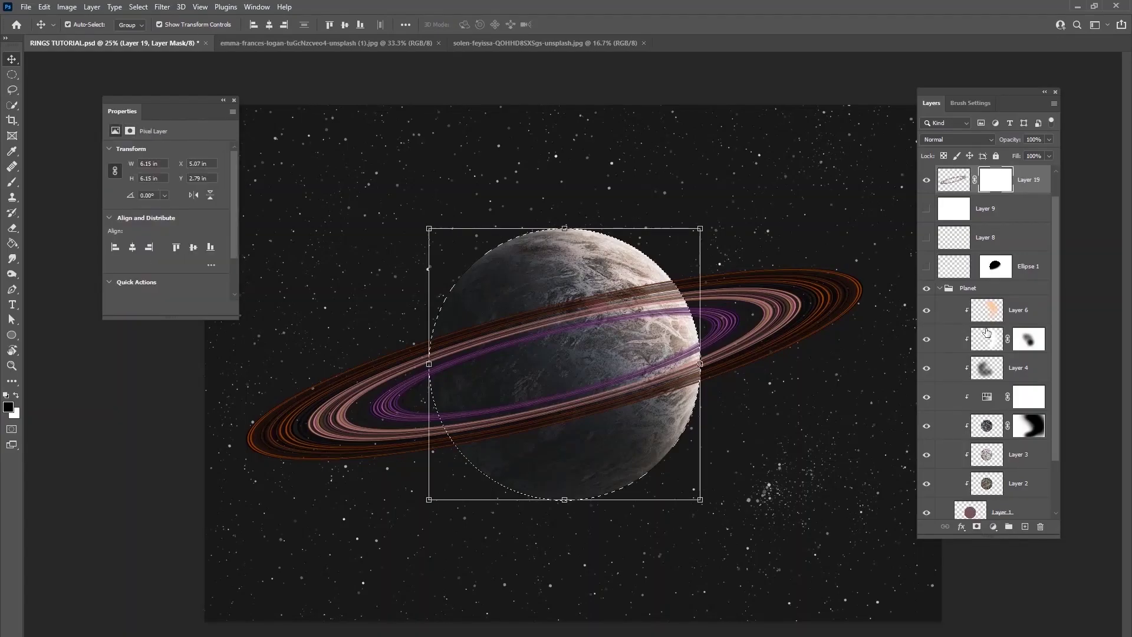
{"action": "key", "text": "b"}
{"action": "right_click", "coordinate": [391, 189]}
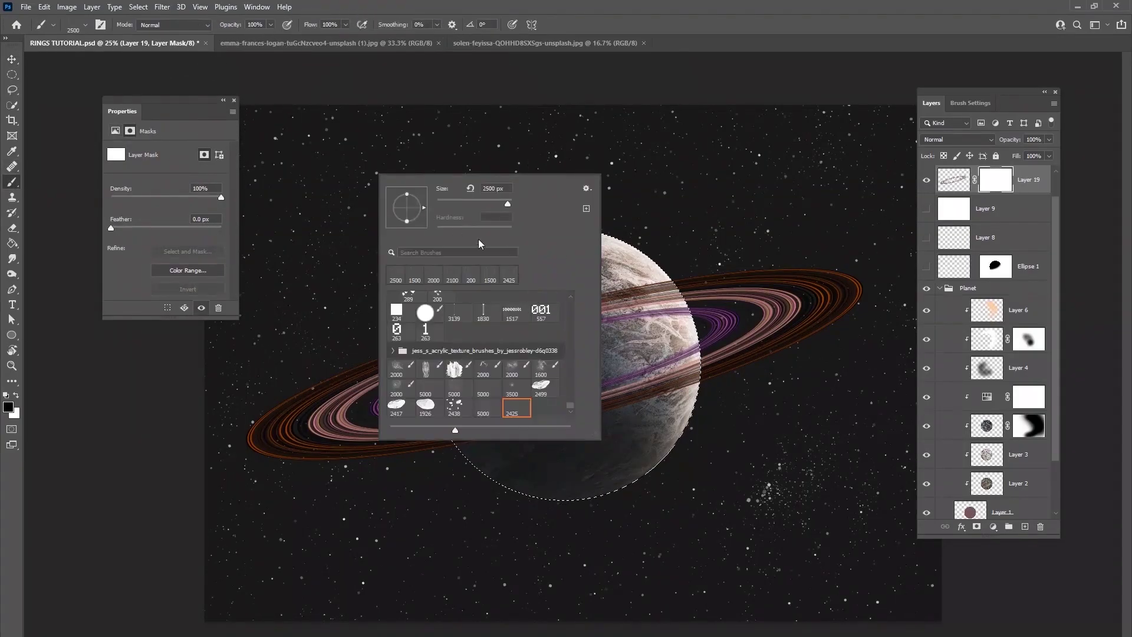
{"action": "left_click_drag", "start_coordinate": [569, 405], "coordinate": [570, 303]}
{"action": "left_click", "coordinate": [529, 318]}
{"action": "key", "text": "Return"}
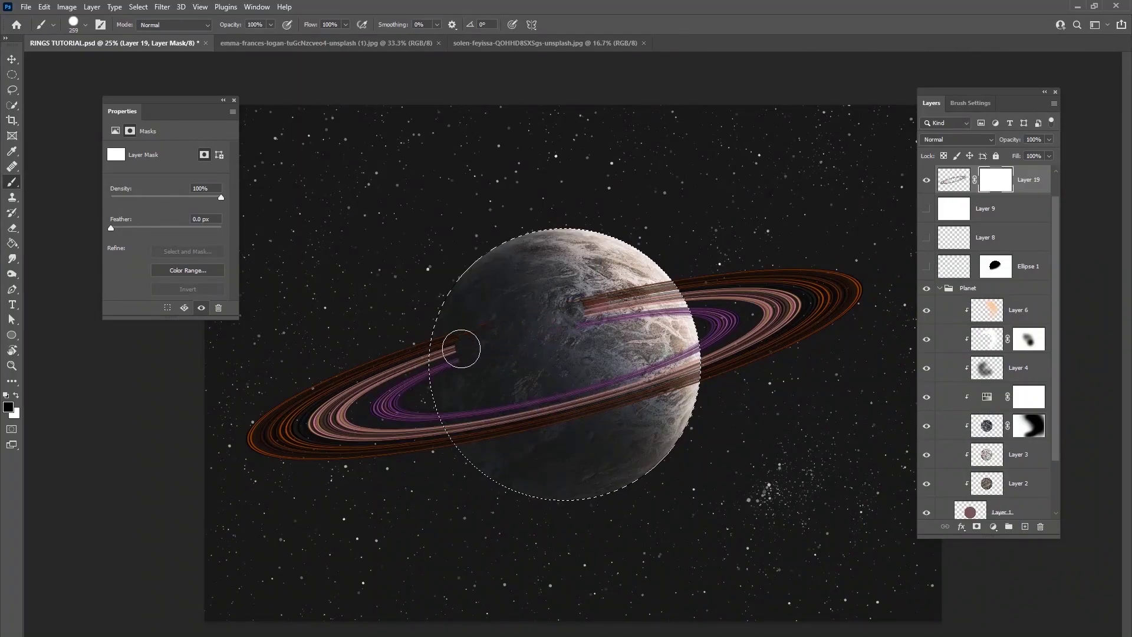
{"action": "mouse_move", "coordinate": [623, 285]}
{"action": "left_mouse_down"}
{"action": "mouse_move", "coordinate": [619, 315]}
{"action": "mouse_move", "coordinate": [684, 303]}
{"action": "left_mouse_up"}
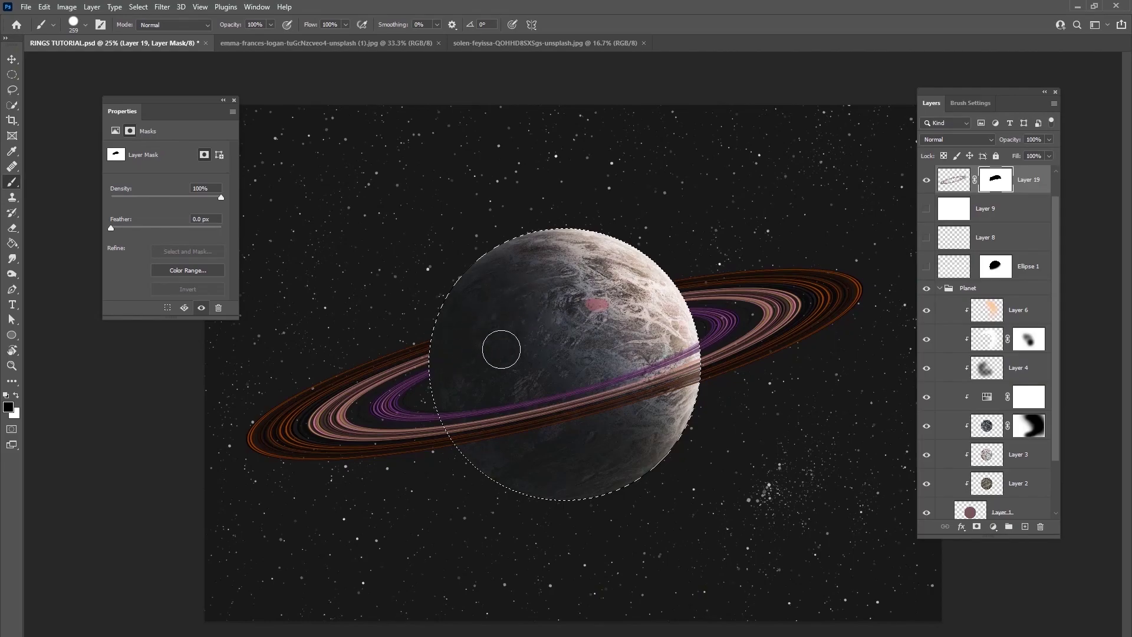
{"action": "left_click", "coordinate": [138, 6]}
{"action": "left_click", "coordinate": [167, 32]}
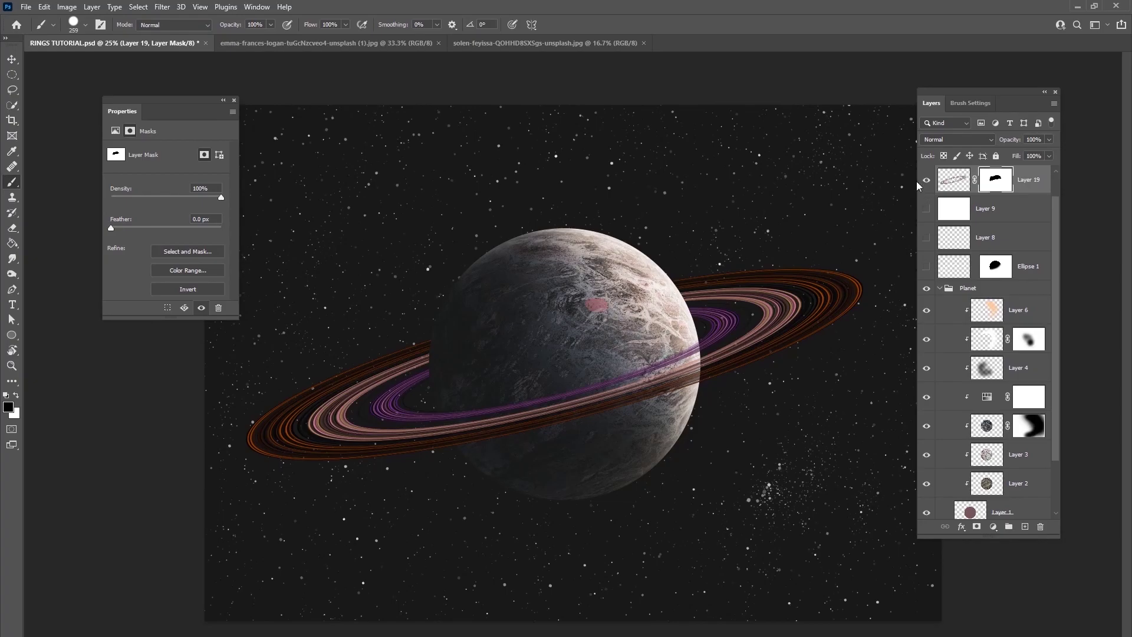
Step: Add a Color Balance adjustment clipped to the rings, with midtones at about -16 cyan, -33 magenta and +36 blue
{"action": "left_click", "coordinate": [996, 529]}
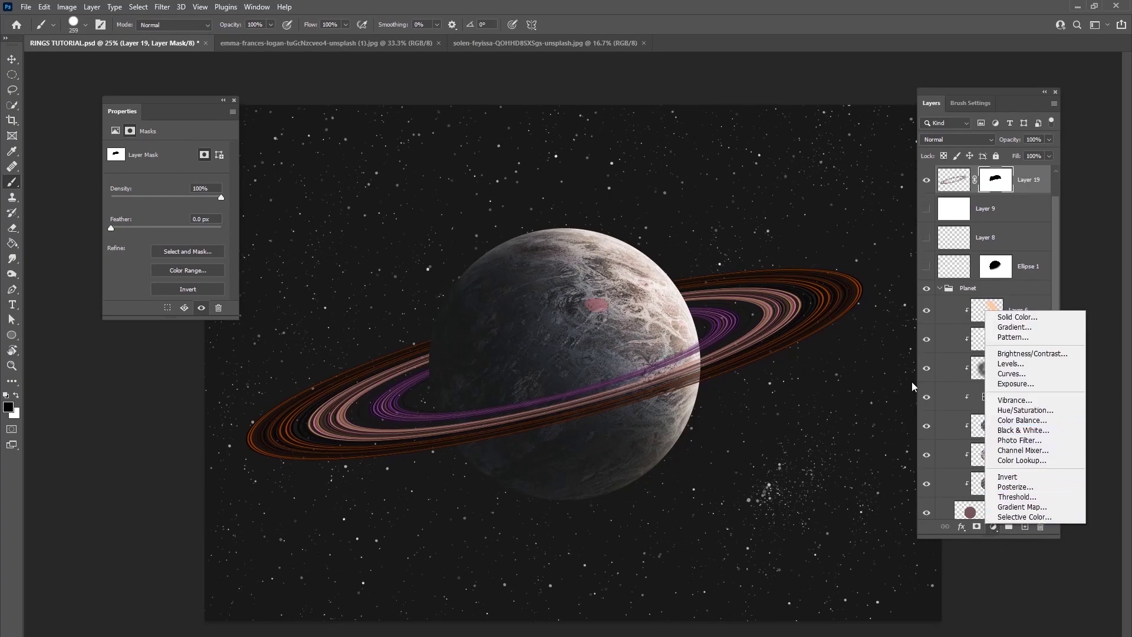
{"action": "left_click", "coordinate": [1044, 420]}
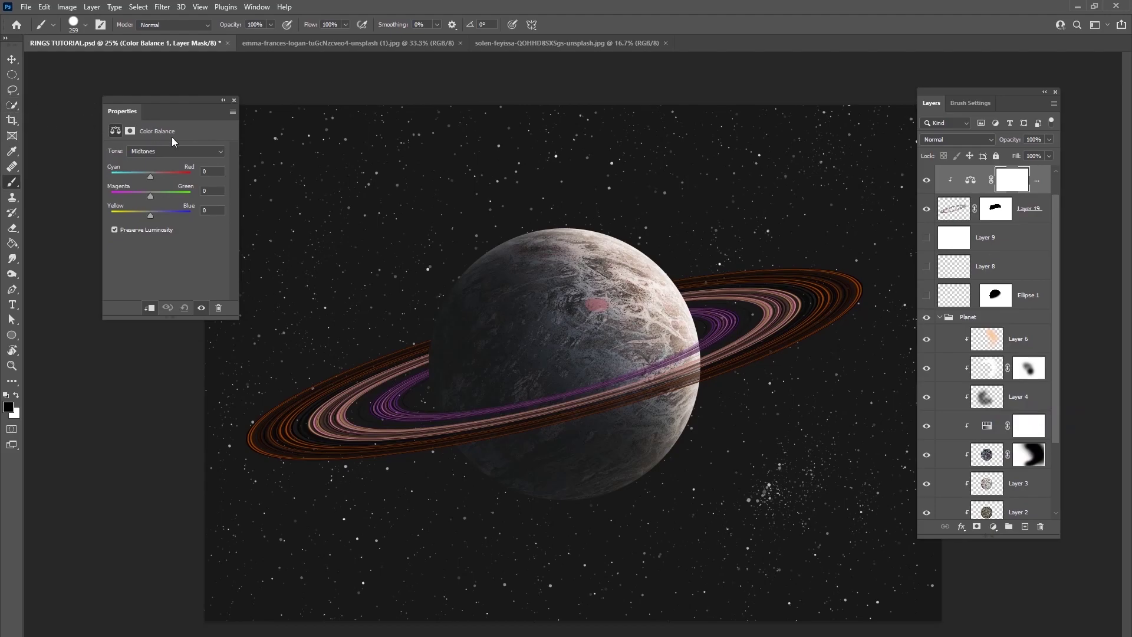
{"action": "left_click_drag", "start_coordinate": [172, 102], "coordinate": [243, 106]}
{"action": "left_click_drag", "start_coordinate": [207, 180], "coordinate": [215, 180]}
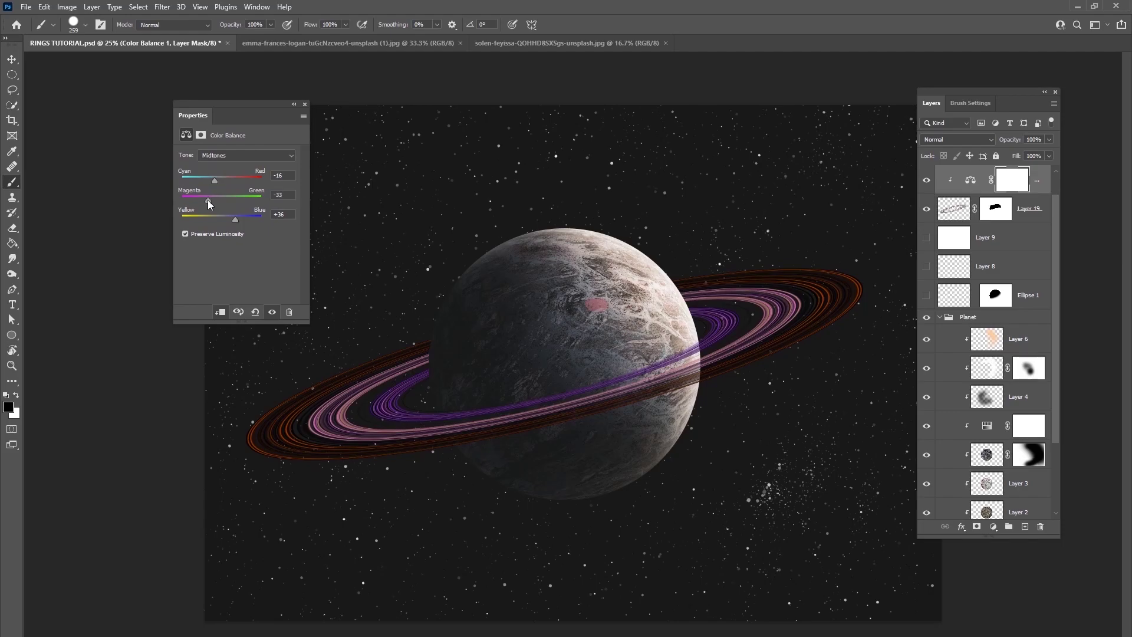
Step: Set the Color Balance shadows of the rings to about -12 cyan, +7 green and +13 blue
{"action": "left_click", "coordinate": [224, 155]}
{"action": "left_click", "coordinate": [221, 158]}
{"action": "left_click_drag", "start_coordinate": [221, 178], "coordinate": [226, 218]}
Step: Add a Levels adjustment clipped to the rings, and brighten them through the RGB channel
{"action": "left_click", "coordinate": [993, 526]}
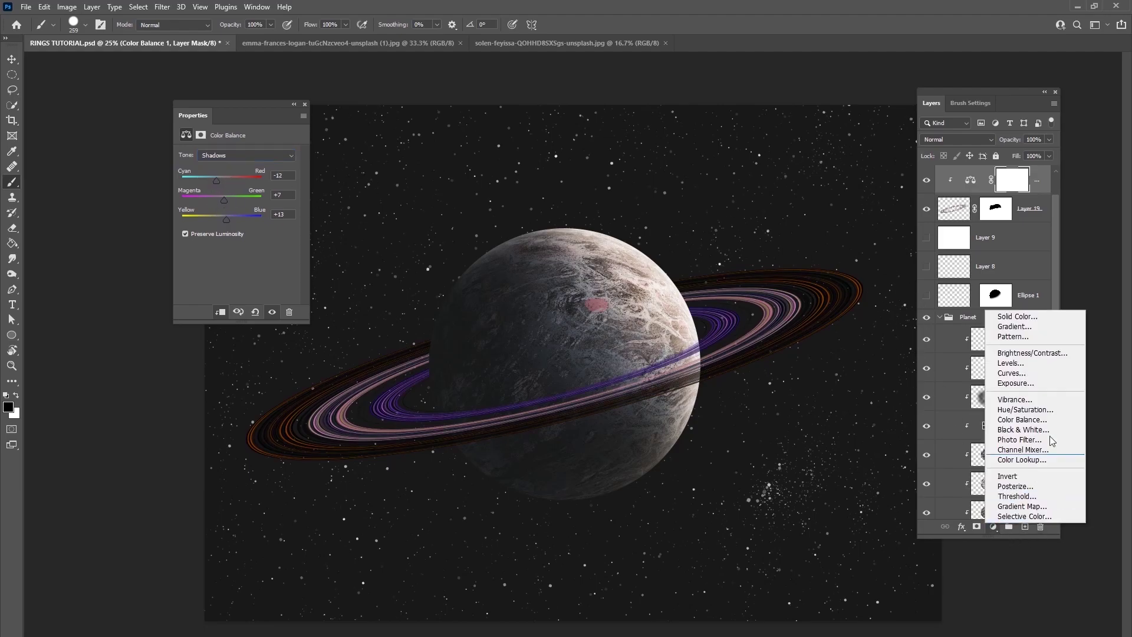
{"action": "left_click", "coordinate": [1005, 363]}
{"action": "key", "text": "ctrl+alt+g"}
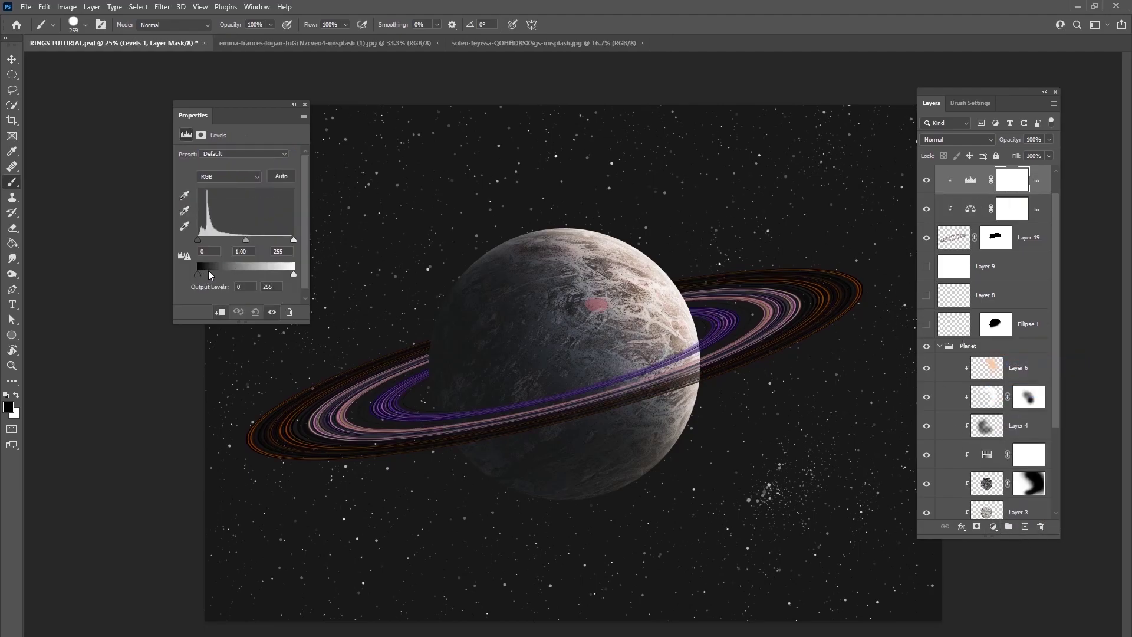
{"action": "left_click_drag", "start_coordinate": [198, 274], "coordinate": [240, 241]}
Step: Set the Levels green channel midtone to 0.64, and compare the rings with both adjustments off and on
{"action": "left_click", "coordinate": [231, 177]}
{"action": "left_click", "coordinate": [227, 188]}
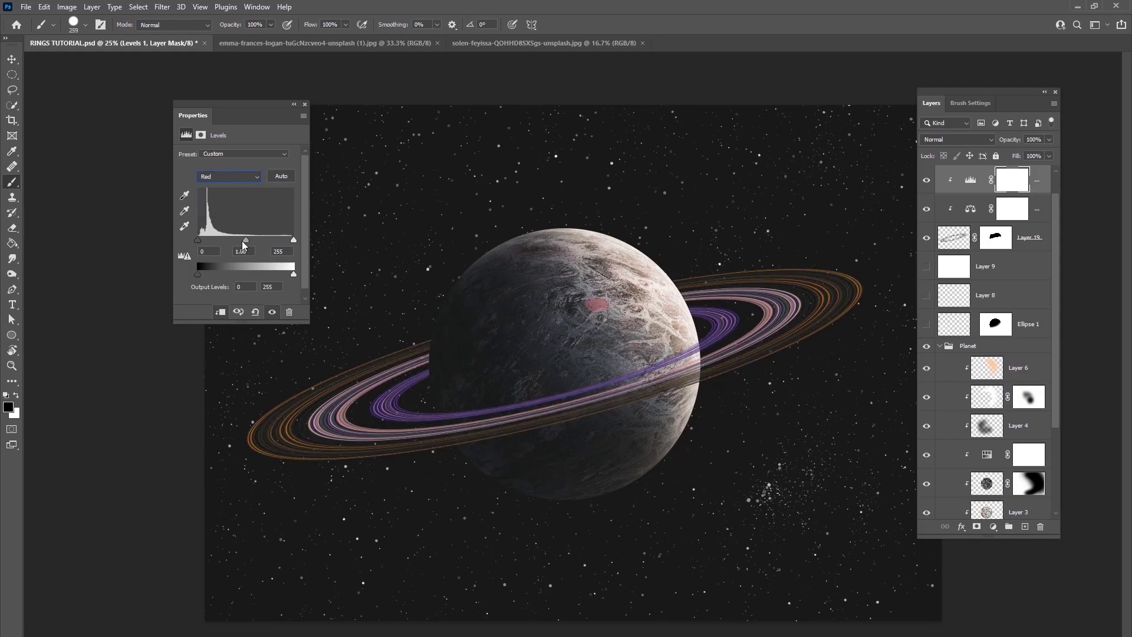
{"action": "left_click", "coordinate": [232, 177]}
{"action": "left_click", "coordinate": [233, 218]}
{"action": "left_click", "coordinate": [231, 177]}
{"action": "left_click", "coordinate": [227, 203]}
{"action": "mouse_move", "coordinate": [247, 240]}
{"action": "left_mouse_down"}
{"action": "mouse_move", "coordinate": [234, 240]}
{"action": "mouse_move", "coordinate": [258, 240]}
{"action": "left_mouse_up"}
{"action": "left_click_drag", "start_coordinate": [926, 183], "coordinate": [926, 209]}
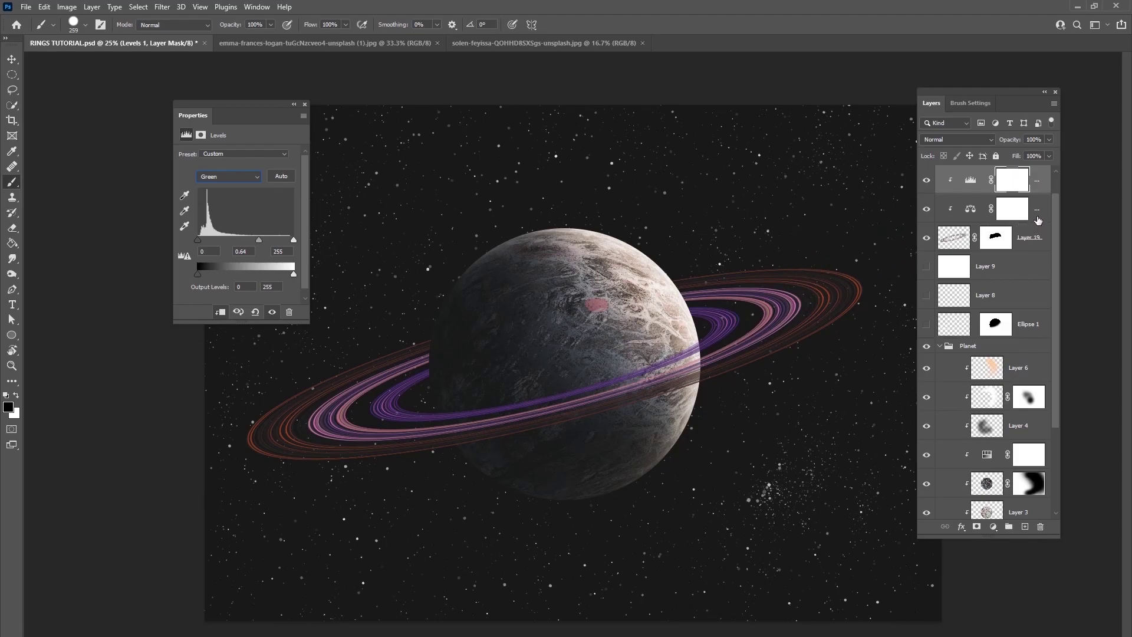
Step: Rotate the rings layer by about -17.65 degrees to tilt it more steeply, leaving its unlinked layer mask in place
{"action": "left_click", "coordinate": [1032, 235]}
{"action": "left_click", "coordinate": [1014, 264]}
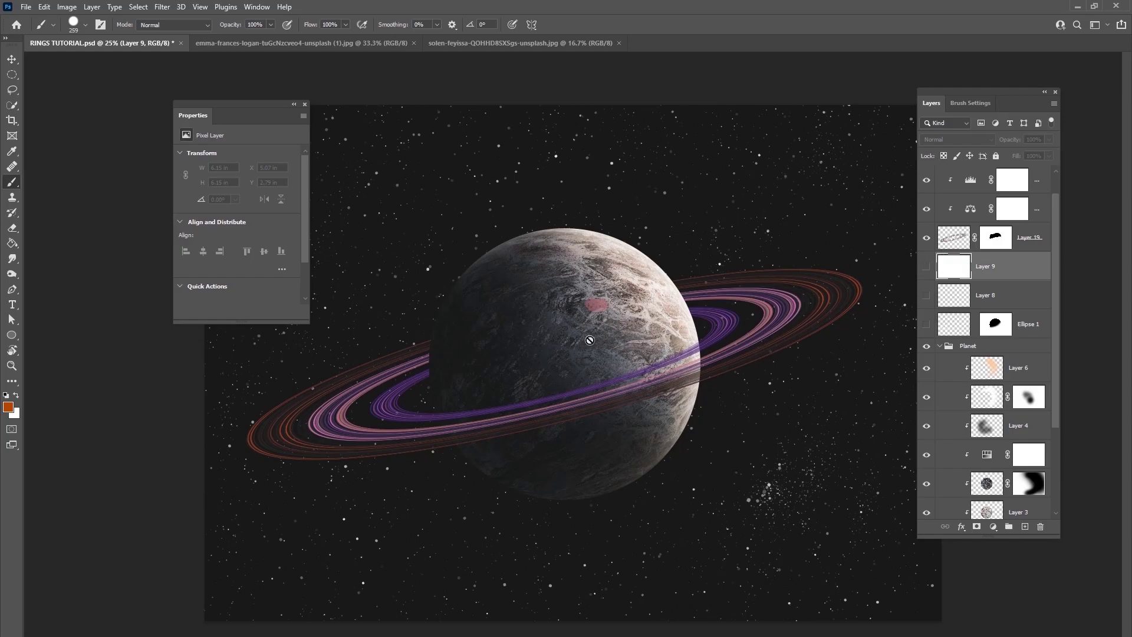
{"action": "left_click", "coordinate": [960, 246]}
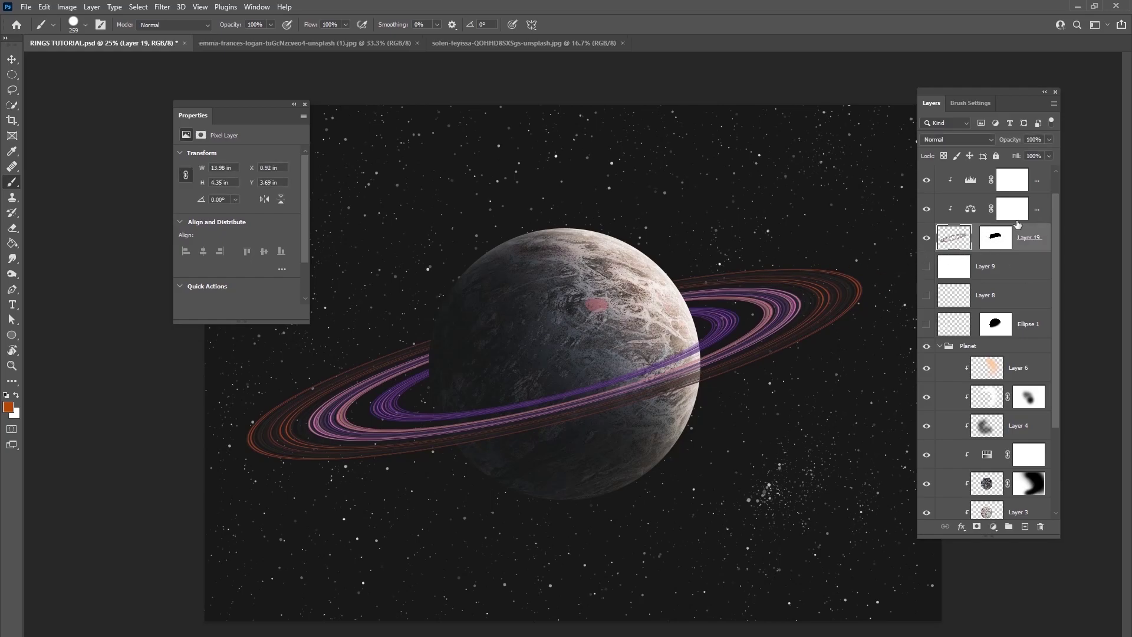
{"action": "left_click", "coordinate": [9, 60]}
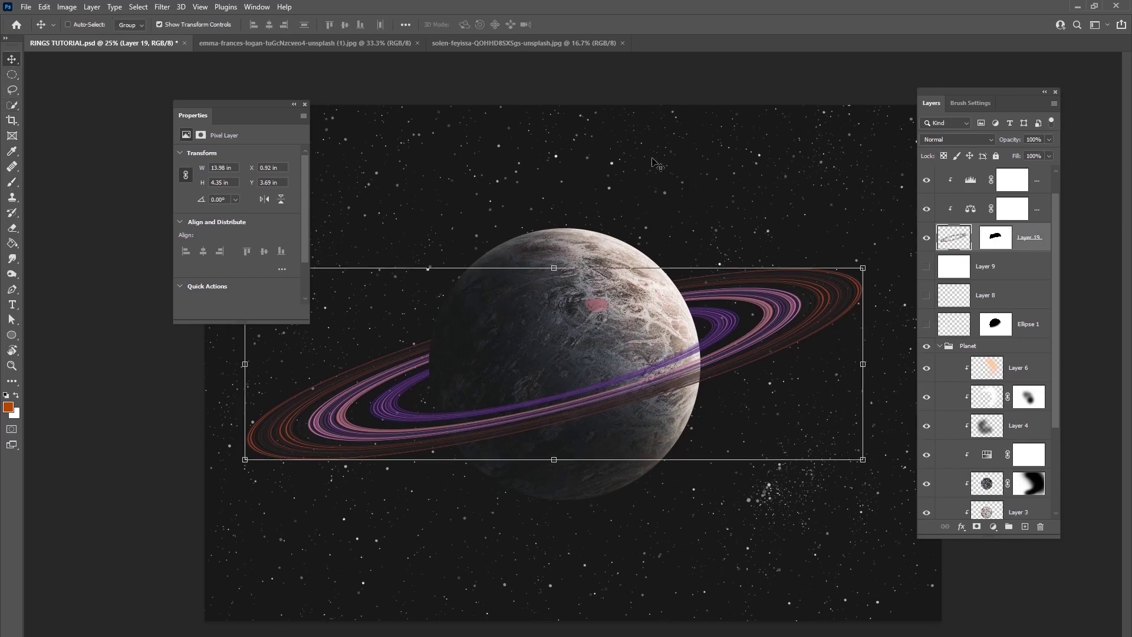
{"action": "left_click_drag", "start_coordinate": [870, 257], "coordinate": [943, 245]}
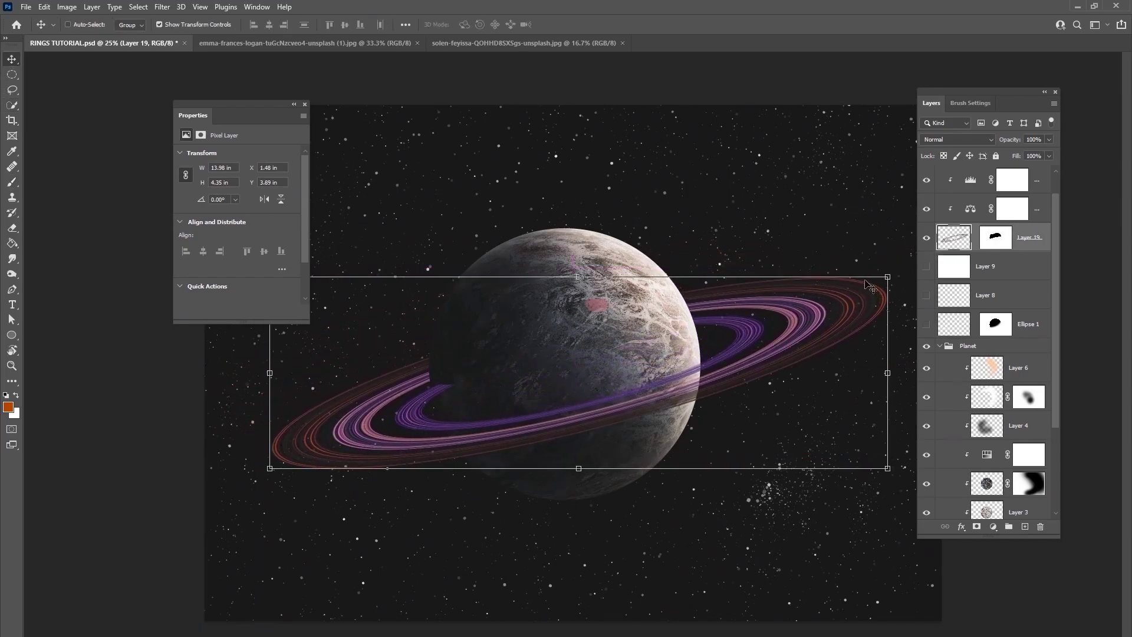
{"action": "key", "text": "Escape"}
{"action": "left_click_drag", "start_coordinate": [876, 259], "coordinate": [732, 226]}
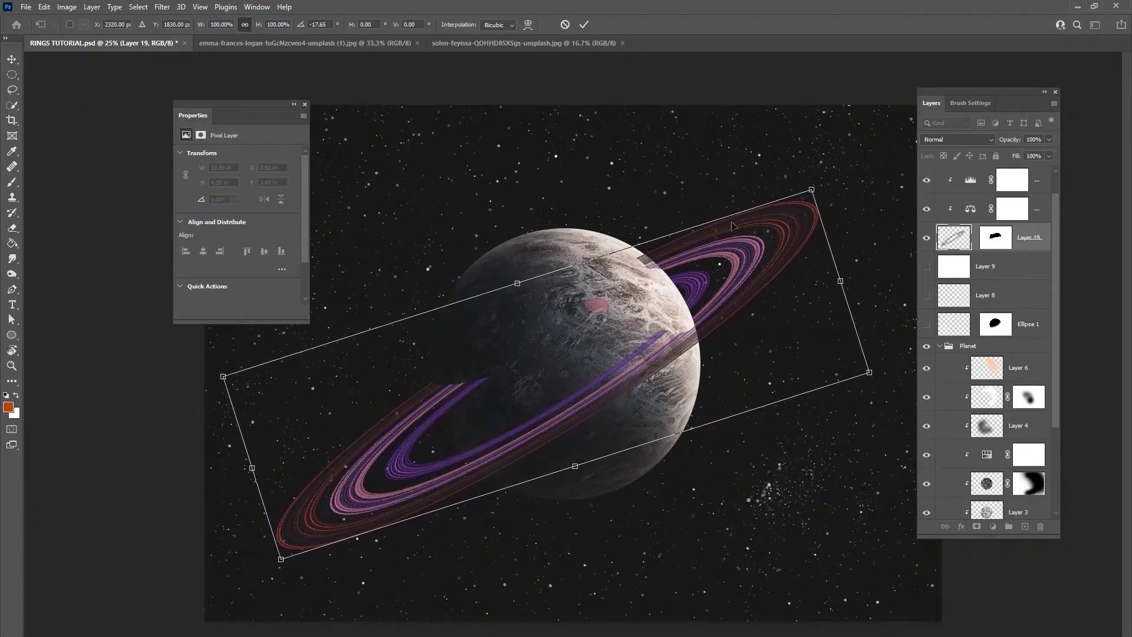
{"action": "left_click", "coordinate": [584, 25]}
Step: Repaint the rings' layer mask within a selection of the planet's outline so the front bands show fully, and clear the selection
{"action": "left_click_drag", "start_coordinate": [1055, 401], "coordinate": [1062, 476]}
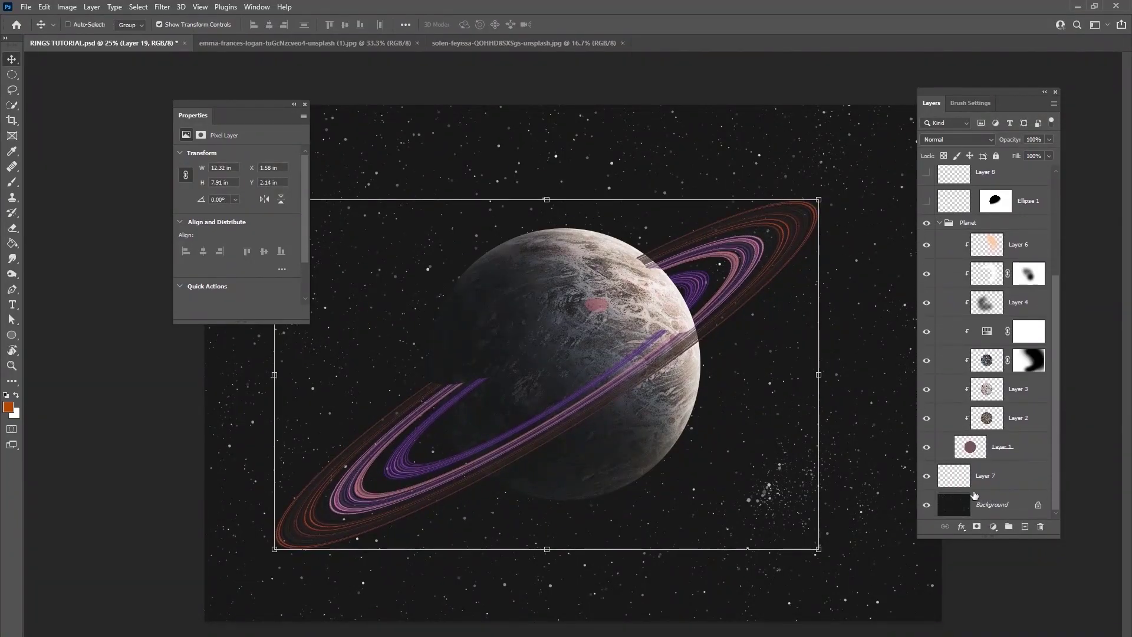
{"action": "left_click", "coordinate": [970, 464], "text": "ctrl"}
{"action": "left_click_drag", "start_coordinate": [1053, 405], "coordinate": [1056, 264]}
{"action": "left_click", "coordinate": [995, 266]}
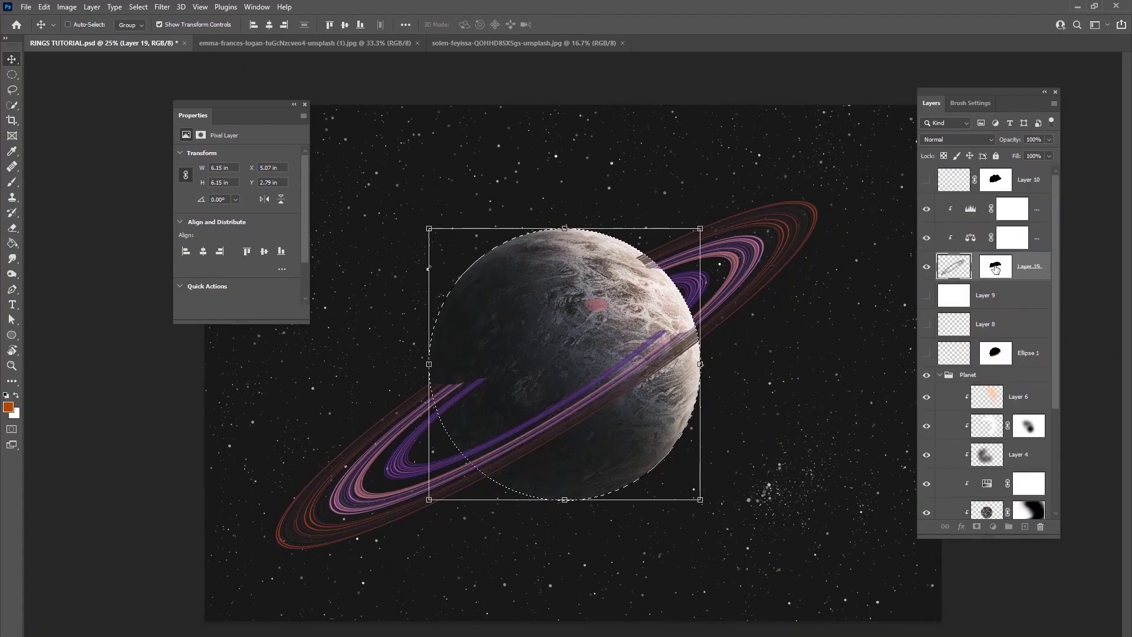
{"action": "left_click", "coordinate": [11, 182]}
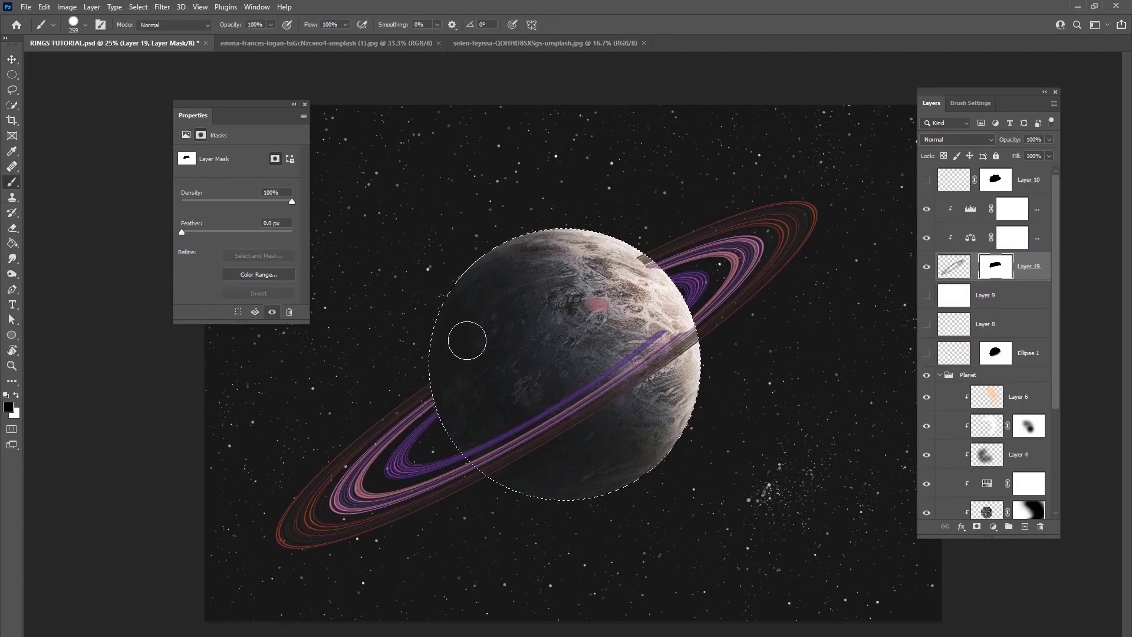
{"action": "key", "text": "x"}
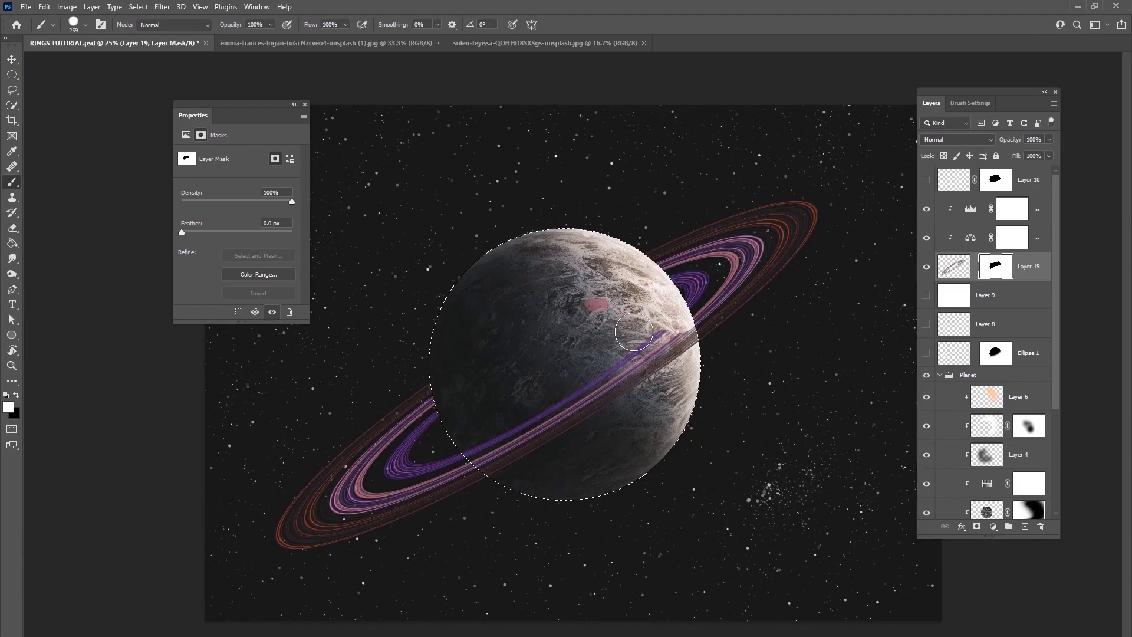
{"action": "key", "text": "x"}
{"action": "right_click", "coordinate": [618, 305]}
{"action": "key", "text": "Return"}
{"action": "key", "text": "x"}
{"action": "left_click", "coordinate": [138, 6]}
{"action": "left_click", "coordinate": [146, 32]}
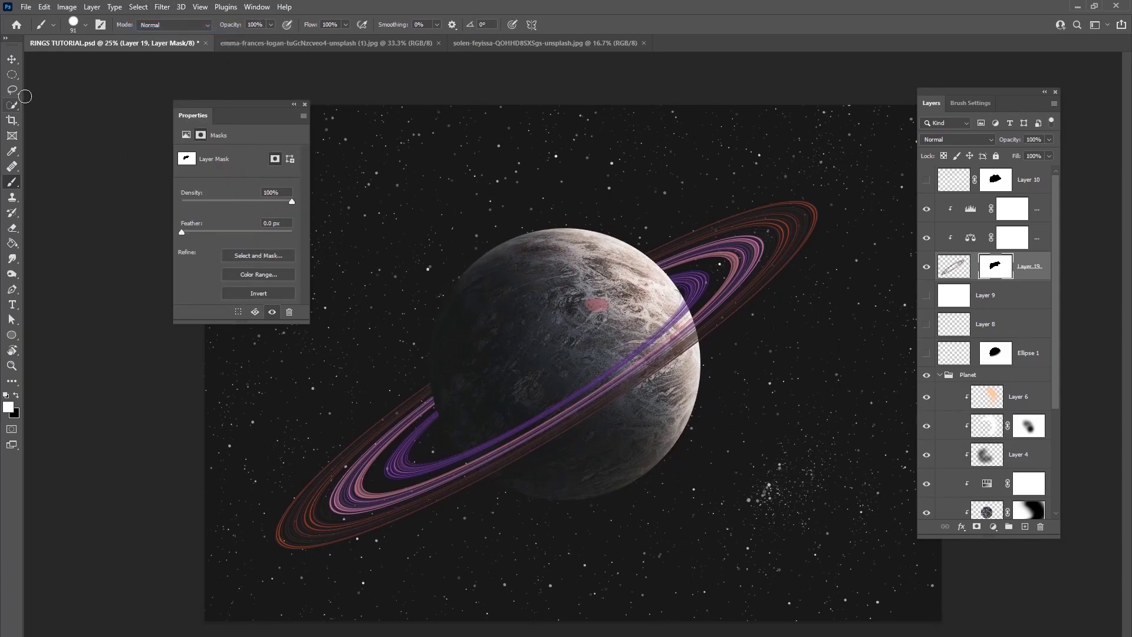
Step: Shift the rings together with their clipped Color Balance and Levels adjustments slightly right and down around the planet
{"action": "left_click", "coordinate": [13, 59]}
{"action": "left_click", "coordinate": [1033, 212], "text": "shift"}
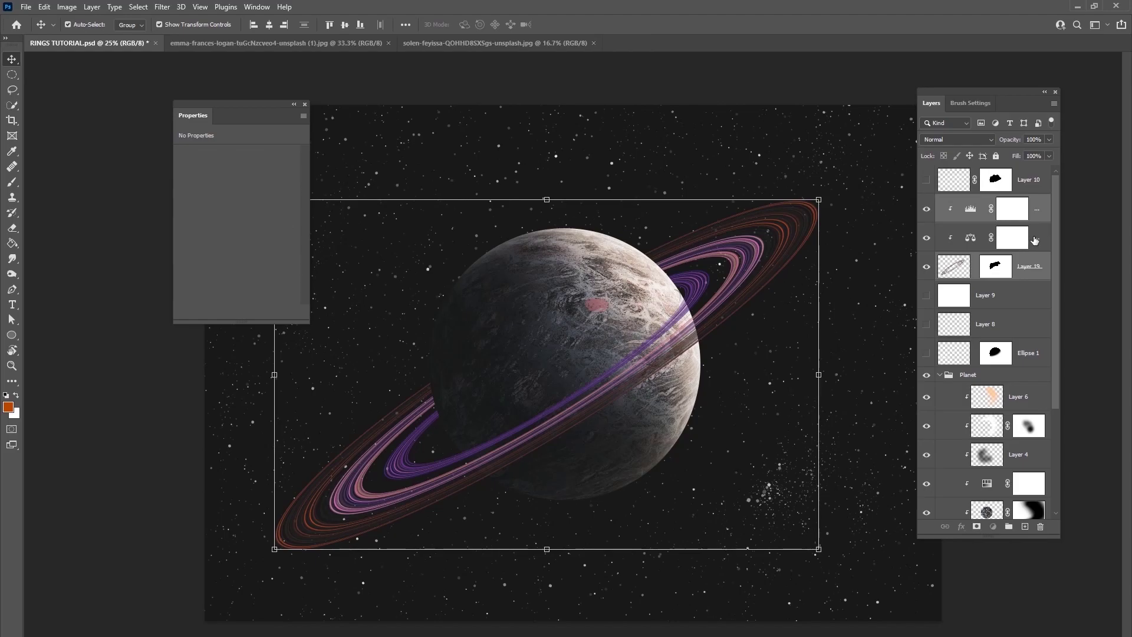
{"action": "left_click_drag", "start_coordinate": [623, 366], "coordinate": [647, 334]}
{"action": "key", "text": "shift+Left"}
{"action": "key", "text": "shift+Down"}
{"action": "key", "text": "shift+Down"}
{"action": "key", "text": "shift+Down"}
{"action": "key", "text": "shift+Down"}
{"action": "key", "text": "shift+Down"}
{"action": "key", "text": "shift+Down"}
{"action": "key", "text": "shift+Down"}
{"action": "key", "text": "Down"}
{"action": "key", "text": "Right"}
{"action": "key", "text": "Down"}
{"action": "key", "text": "Down"}
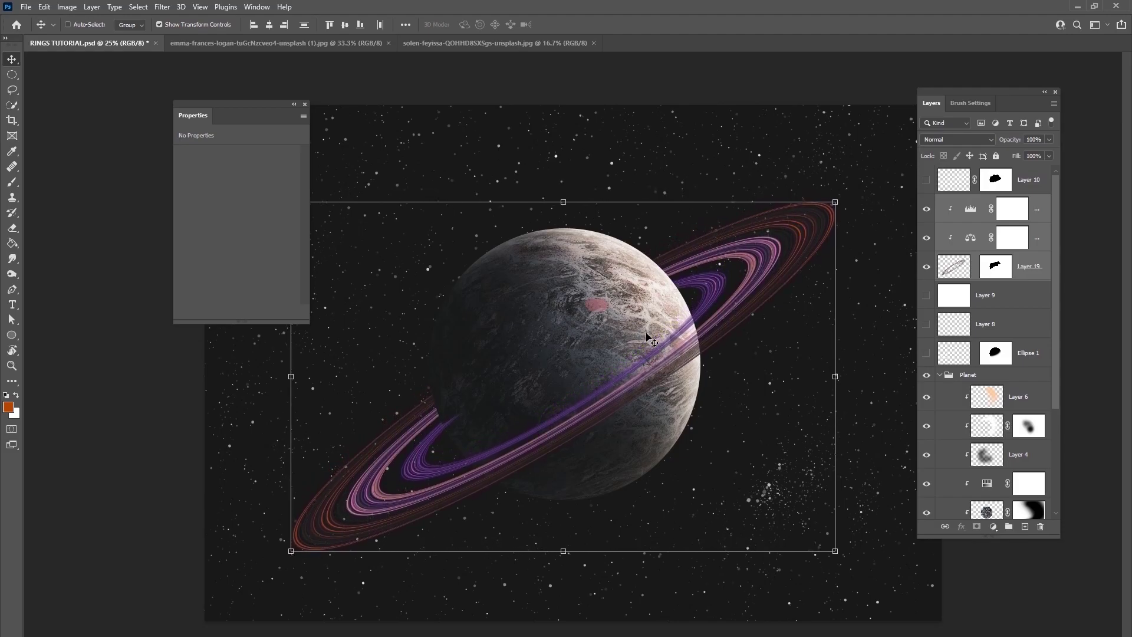
{"action": "key", "text": "Right"}
{"action": "key", "text": "Right"}
{"action": "key", "text": "Right"}
{"action": "key", "text": "Down"}
{"action": "key", "text": "Down"}
{"action": "key", "text": "Down"}
{"action": "key", "text": "Down"}
{"action": "key", "text": "Down"}
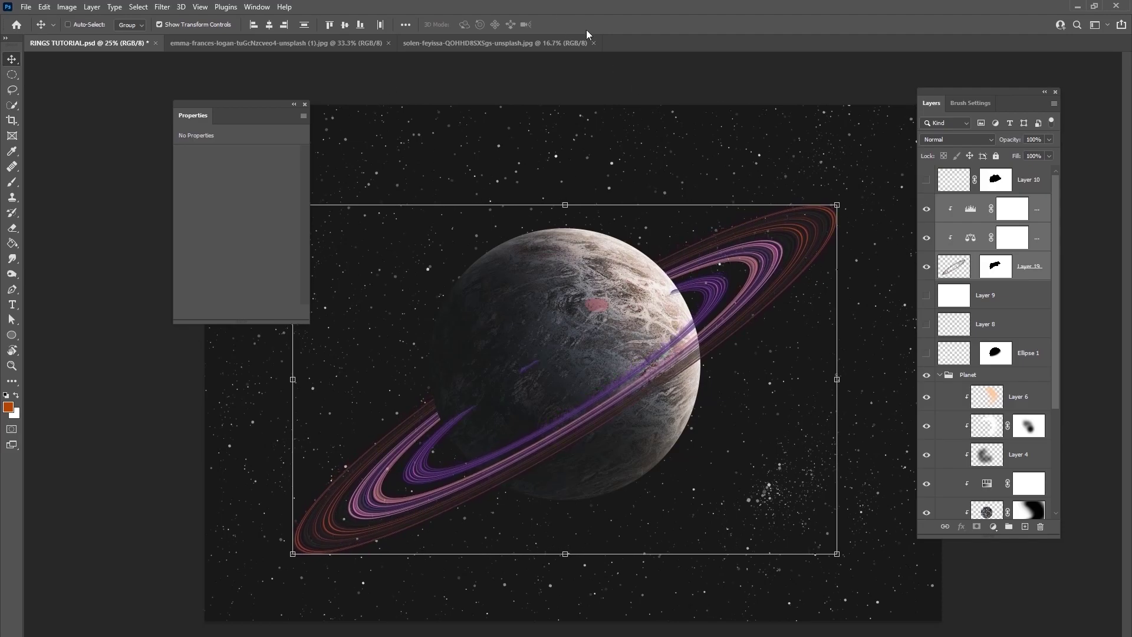
Step: Paint black on the rings' layer mask within the planet's outline to hide the stray back bands, and clear the selection
{"action": "left_click", "coordinate": [995, 267]}
{"action": "left_click", "coordinate": [12, 182]}
{"action": "key", "text": "d"}
{"action": "scroll", "coordinate": [1057, 441], "scroll_direction": "down", "scroll_amount": 4}
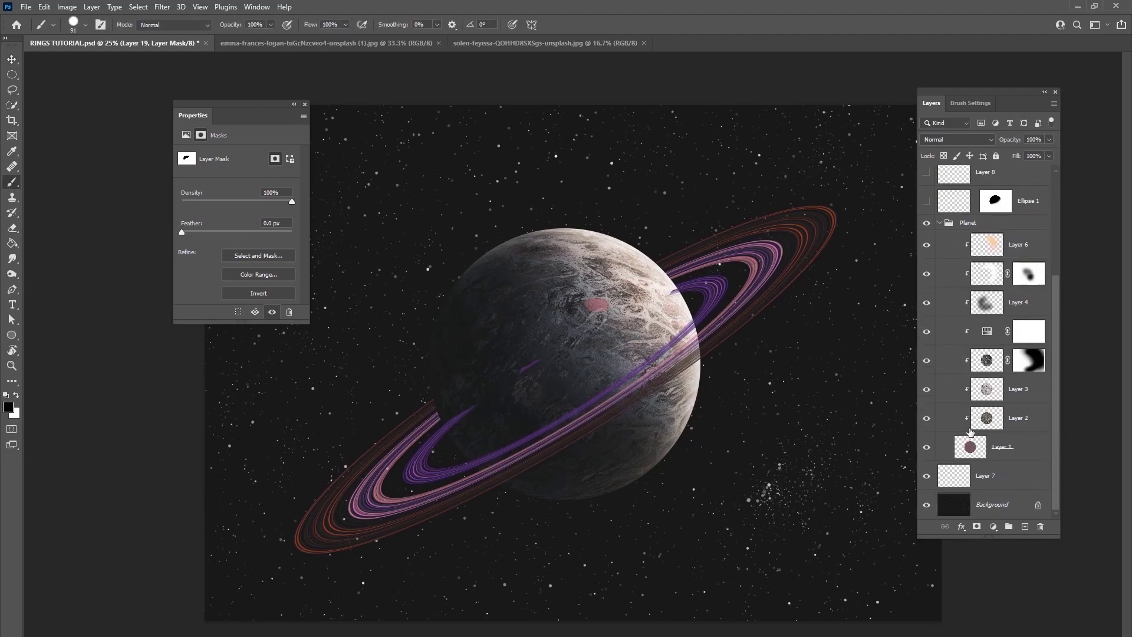
{"action": "left_click", "coordinate": [979, 455], "text": "ctrl"}
{"action": "scroll", "coordinate": [1051, 291], "scroll_direction": "up", "scroll_amount": 4}
{"action": "left_click_drag", "start_coordinate": [472, 417], "coordinate": [471, 406]}
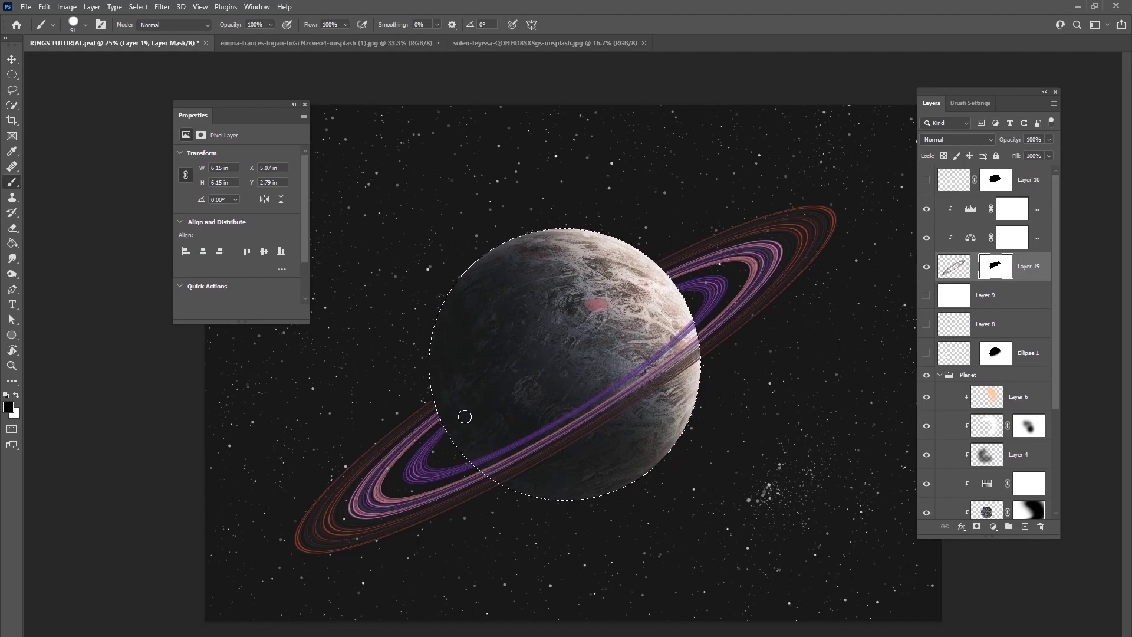
{"action": "left_click", "coordinate": [138, 6]}
{"action": "left_click", "coordinate": [150, 30]}
Step: Nudge the rings' layer mask right, and nudge the rings with both clipped adjustments right as well
{"action": "left_click", "coordinate": [12, 59]}
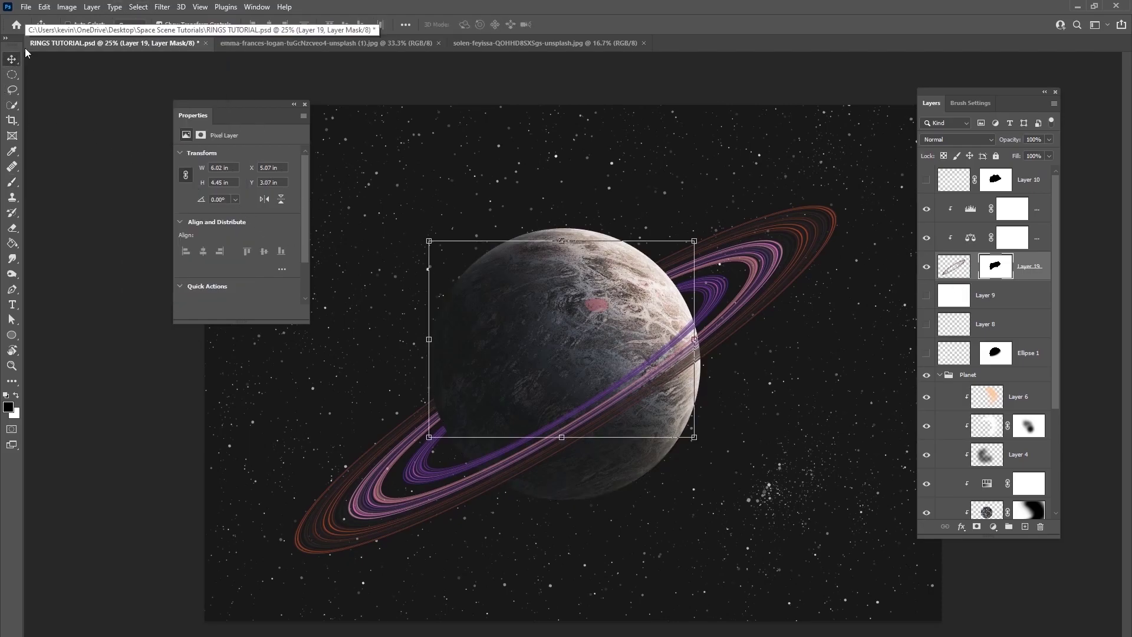
{"action": "key", "text": "Right"}
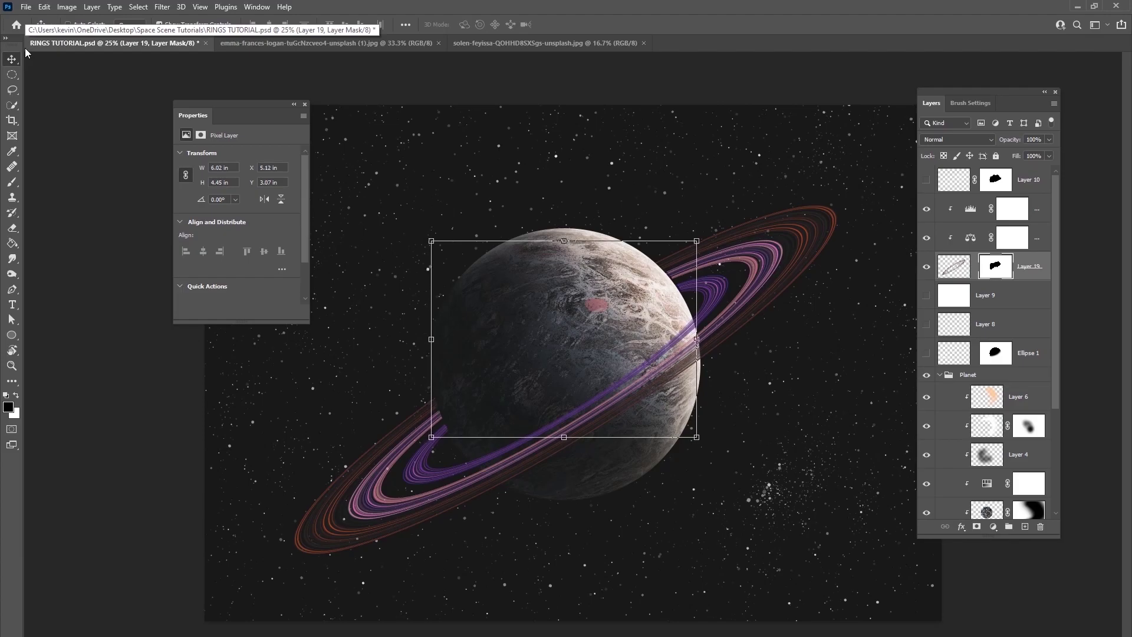
{"action": "left_click", "coordinate": [1012, 238]}
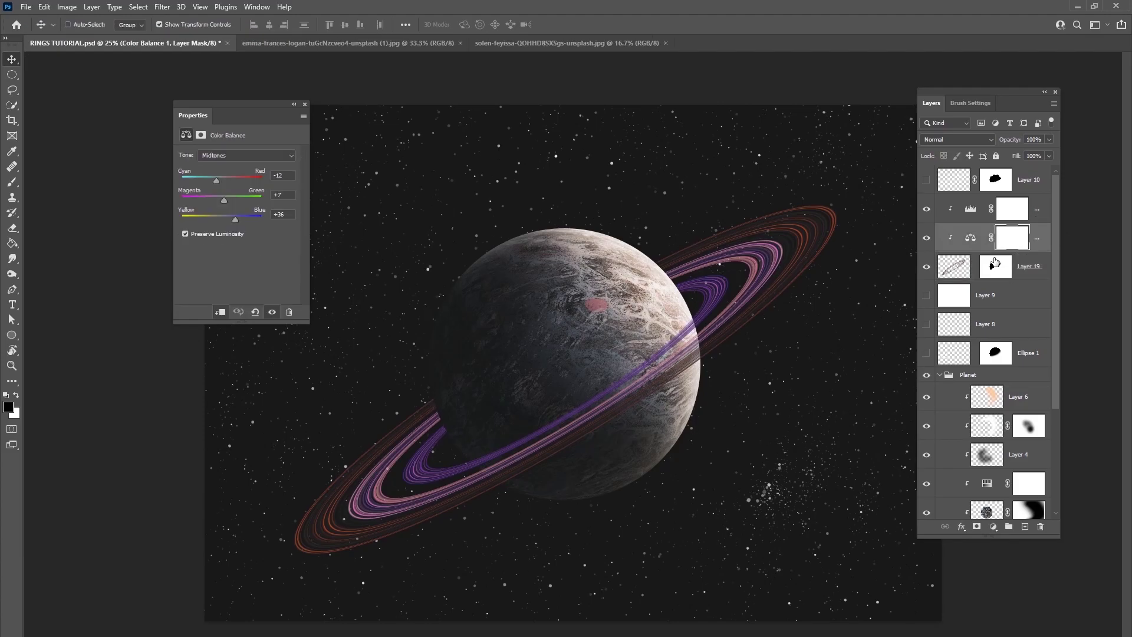
{"action": "left_click", "coordinate": [1039, 215], "text": "shift"}
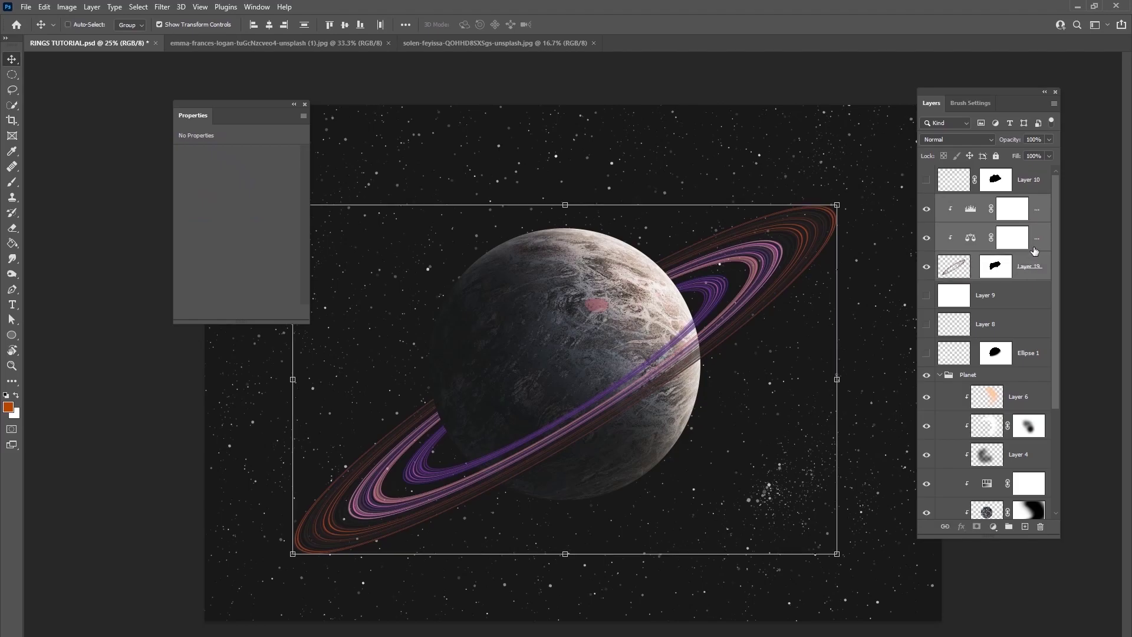
{"action": "key", "text": "Right"}
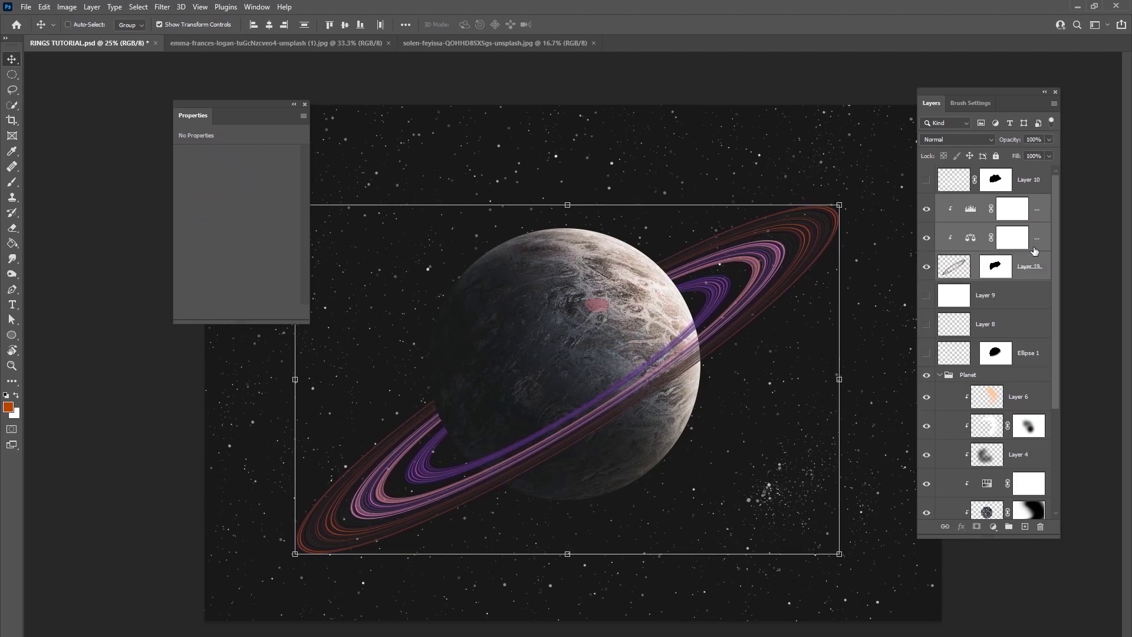
{"action": "key", "text": "Right"}
Step: Add a clipped layer above the Levels adjustment, and set a soft 306 px brush at 1% flow with the sampled dark background colour
{"action": "left_click", "coordinate": [997, 213]}
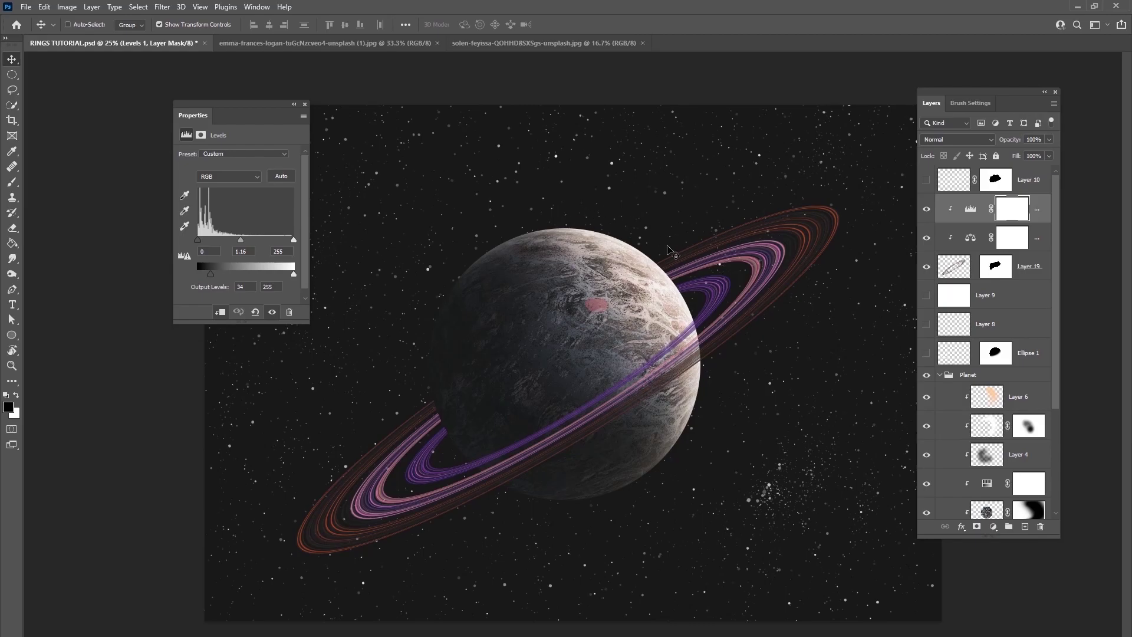
{"action": "left_click", "coordinate": [1024, 526]}
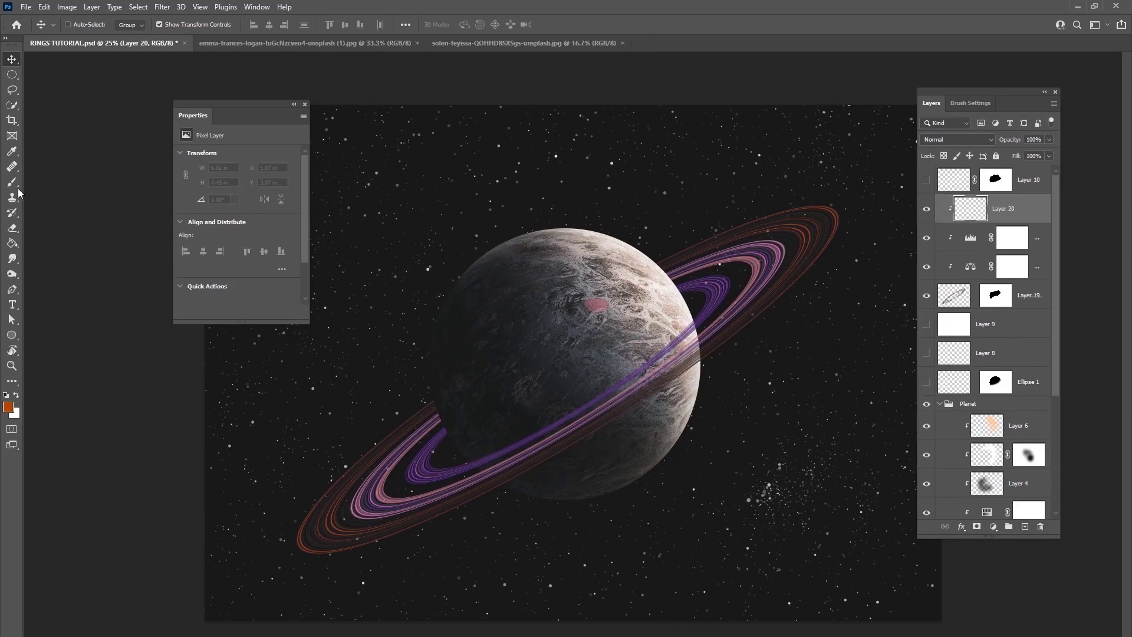
{"action": "key", "text": "b"}
{"action": "left_click", "coordinate": [418, 220], "text": "alt"}
{"action": "mouse_move", "coordinate": [346, 24]}
{"action": "left_mouse_down"}
{"action": "mouse_move", "coordinate": [281, 39]}
{"action": "mouse_move", "coordinate": [293, 38]}
{"action": "left_mouse_up"}
{"action": "right_click", "coordinate": [455, 231]}
{"action": "key", "text": "shift+Tab"}
{"action": "type", "text": "306"}
{"action": "key", "text": "Return"}
Step: Paint a soft dark shadow over the lower-left part of the rings, and partly fade it with a layer mask
{"action": "mouse_move", "coordinate": [449, 461]}
{"action": "left_mouse_down"}
{"action": "mouse_move", "coordinate": [413, 465]}
{"action": "mouse_move", "coordinate": [455, 450]}
{"action": "left_mouse_up"}
{"action": "left_click_drag", "start_coordinate": [304, 552], "coordinate": [409, 374]}
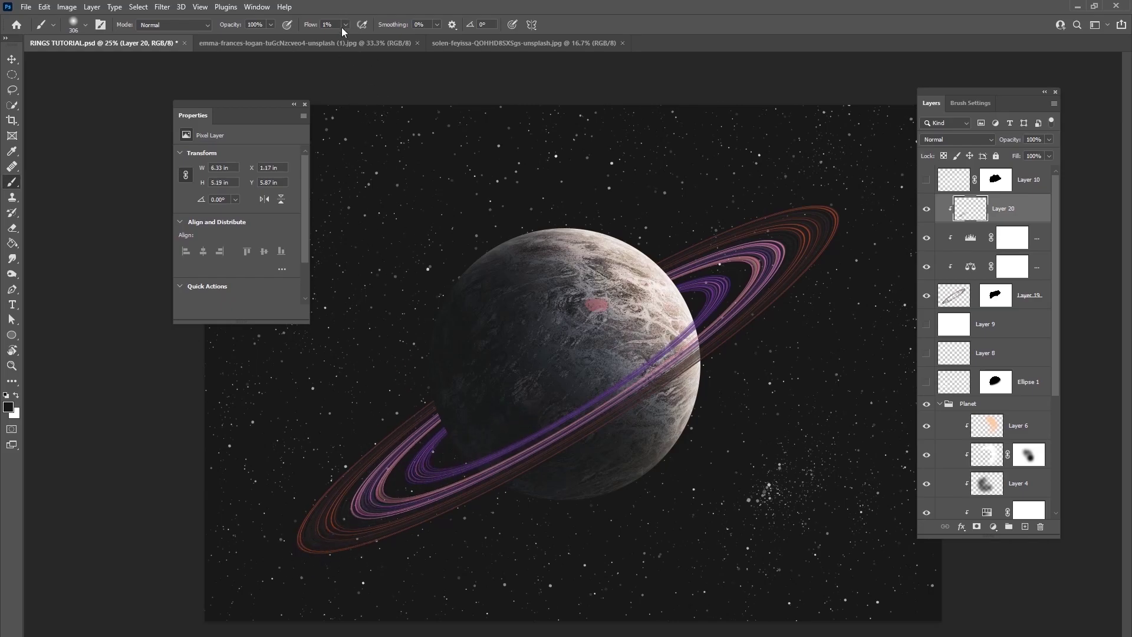
{"action": "mouse_move", "coordinate": [442, 450]}
{"action": "left_mouse_down"}
{"action": "mouse_move", "coordinate": [480, 452]}
{"action": "mouse_move", "coordinate": [479, 464]}
{"action": "mouse_move", "coordinate": [408, 512]}
{"action": "mouse_move", "coordinate": [394, 542]}
{"action": "mouse_move", "coordinate": [336, 577]}
{"action": "mouse_move", "coordinate": [471, 440]}
{"action": "mouse_move", "coordinate": [271, 552]}
{"action": "mouse_move", "coordinate": [441, 461]}
{"action": "mouse_move", "coordinate": [287, 566]}
{"action": "mouse_move", "coordinate": [480, 460]}
{"action": "mouse_move", "coordinate": [280, 551]}
{"action": "mouse_move", "coordinate": [421, 452]}
{"action": "mouse_move", "coordinate": [270, 534]}
{"action": "mouse_move", "coordinate": [281, 553]}
{"action": "mouse_move", "coordinate": [509, 435]}
{"action": "mouse_move", "coordinate": [432, 534]}
{"action": "mouse_move", "coordinate": [490, 477]}
{"action": "mouse_move", "coordinate": [464, 497]}
{"action": "mouse_move", "coordinate": [467, 476]}
{"action": "mouse_move", "coordinate": [372, 548]}
{"action": "mouse_move", "coordinate": [345, 539]}
{"action": "mouse_move", "coordinate": [271, 564]}
{"action": "mouse_move", "coordinate": [315, 568]}
{"action": "mouse_move", "coordinate": [359, 552]}
{"action": "mouse_move", "coordinate": [517, 450]}
{"action": "mouse_move", "coordinate": [505, 460]}
{"action": "mouse_move", "coordinate": [520, 422]}
{"action": "mouse_move", "coordinate": [435, 490]}
{"action": "mouse_move", "coordinate": [497, 444]}
{"action": "mouse_move", "coordinate": [476, 479]}
{"action": "mouse_move", "coordinate": [510, 437]}
{"action": "mouse_move", "coordinate": [326, 555]}
{"action": "mouse_move", "coordinate": [253, 572]}
{"action": "mouse_move", "coordinate": [376, 546]}
{"action": "mouse_move", "coordinate": [538, 449]}
{"action": "mouse_move", "coordinate": [512, 449]}
{"action": "mouse_move", "coordinate": [476, 492]}
{"action": "mouse_move", "coordinate": [441, 506]}
{"action": "mouse_move", "coordinate": [467, 504]}
{"action": "mouse_move", "coordinate": [390, 539]}
{"action": "mouse_move", "coordinate": [444, 464]}
{"action": "mouse_move", "coordinate": [381, 529]}
{"action": "left_mouse_up"}
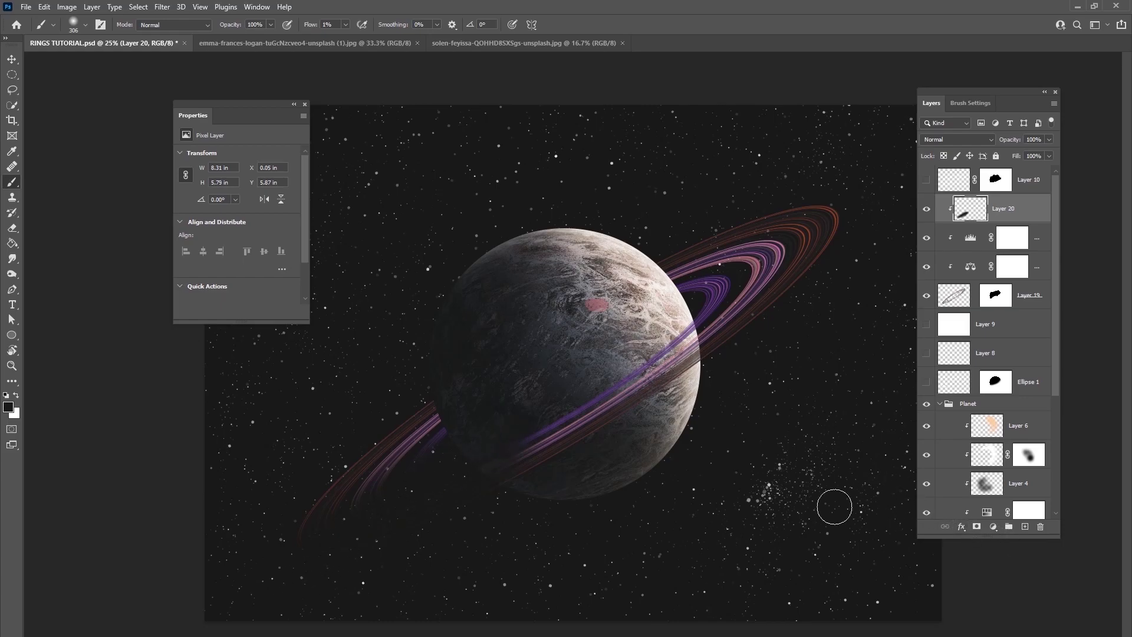
{"action": "mouse_move", "coordinate": [531, 462]}
{"action": "left_mouse_down"}
{"action": "mouse_move", "coordinate": [344, 541]}
{"action": "mouse_move", "coordinate": [493, 452]}
{"action": "left_mouse_up"}
{"action": "left_click", "coordinate": [976, 527]}
{"action": "mouse_move", "coordinate": [379, 473]}
{"action": "left_mouse_down"}
{"action": "mouse_move", "coordinate": [255, 543]}
{"action": "mouse_move", "coordinate": [313, 488]}
{"action": "mouse_move", "coordinate": [440, 437]}
{"action": "left_mouse_up"}
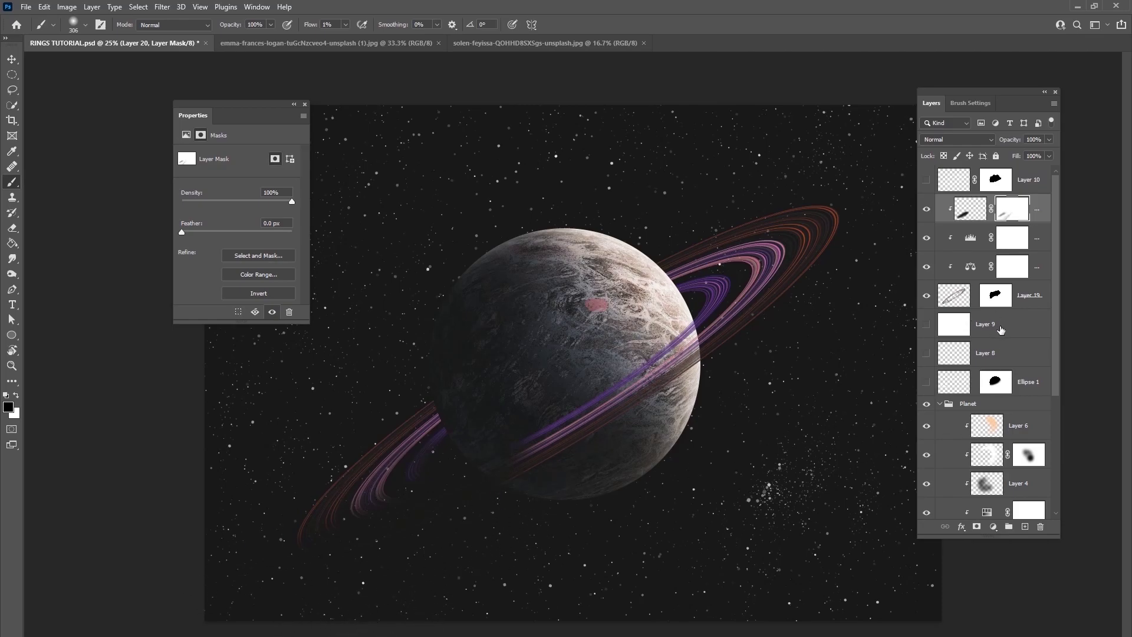
Step: Add a layer beneath the rings and paint over the stars behind their shadowed lower-left part with a soft 127 px brush
{"action": "left_click", "coordinate": [1000, 329]}
{"action": "left_click", "coordinate": [1024, 527]}
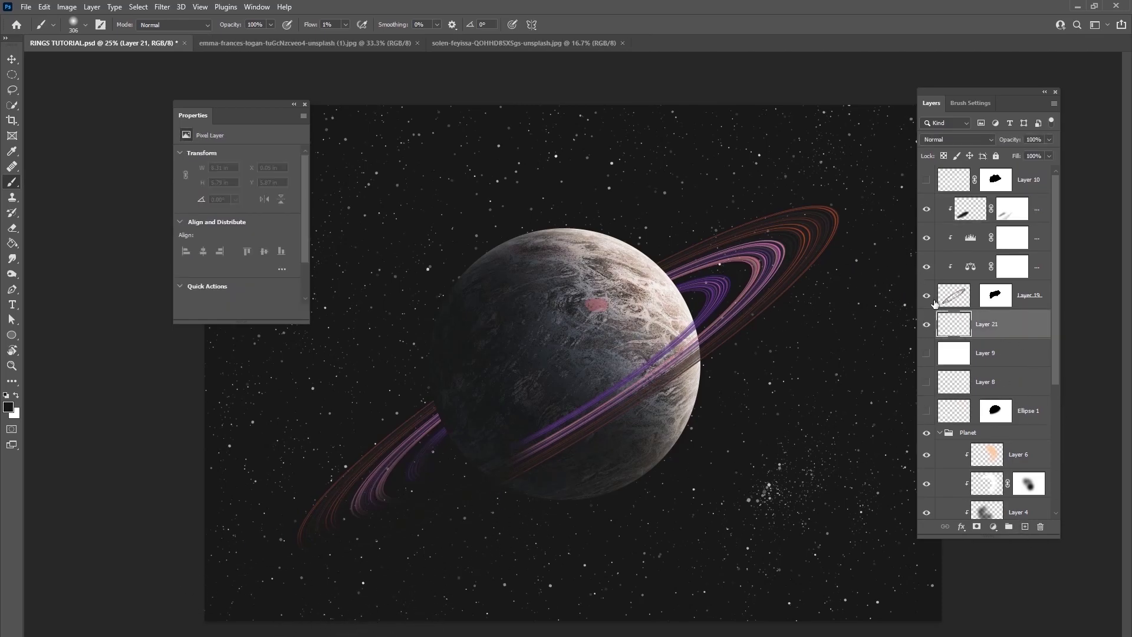
{"action": "right_click", "coordinate": [567, 345]}
{"action": "left_click_drag", "start_coordinate": [665, 368], "coordinate": [680, 370]}
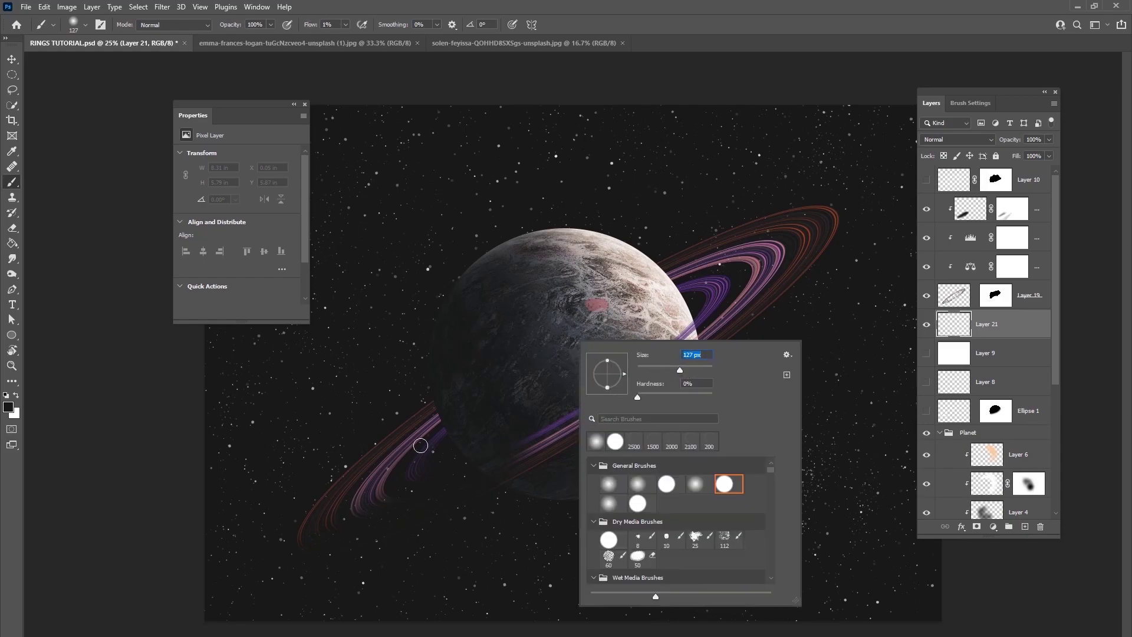
{"action": "key", "text": "Return"}
{"action": "mouse_move", "coordinate": [391, 525]}
{"action": "left_mouse_down"}
{"action": "mouse_move", "coordinate": [324, 535]}
{"action": "mouse_move", "coordinate": [361, 531]}
{"action": "mouse_move", "coordinate": [337, 525]}
{"action": "left_mouse_up"}
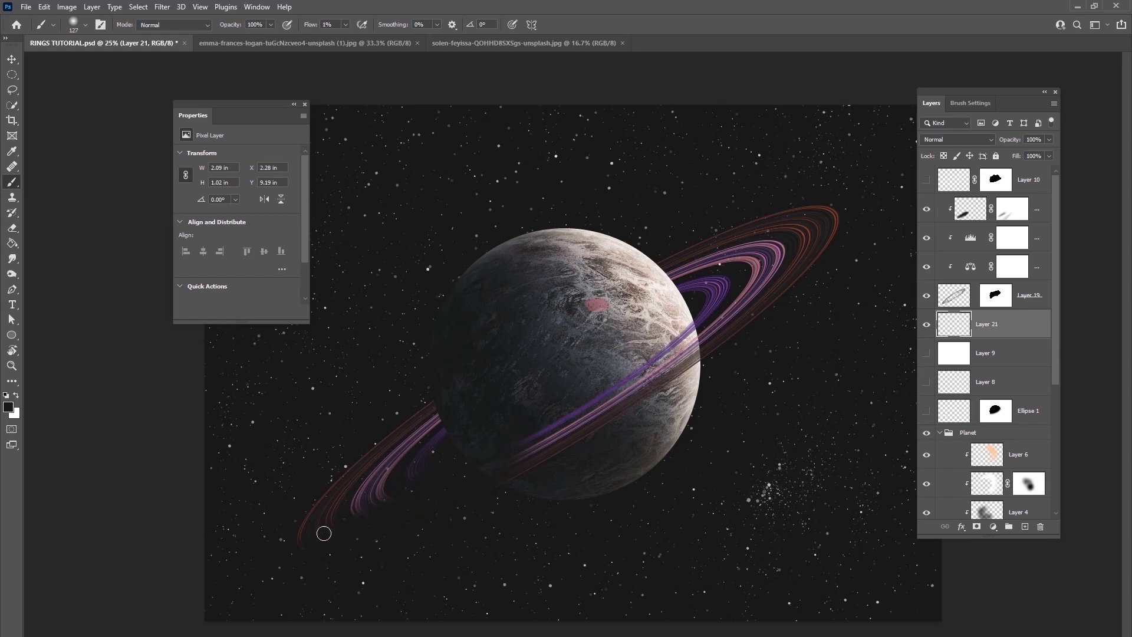
{"action": "mouse_move", "coordinate": [409, 466]}
{"action": "left_mouse_down"}
{"action": "mouse_move", "coordinate": [378, 474]}
{"action": "mouse_move", "coordinate": [370, 497]}
{"action": "mouse_move", "coordinate": [381, 488]}
{"action": "mouse_move", "coordinate": [378, 504]}
{"action": "mouse_move", "coordinate": [396, 518]}
{"action": "left_mouse_up"}
{"action": "left_click_drag", "start_coordinate": [457, 500], "coordinate": [443, 503]}
{"action": "left_click_drag", "start_coordinate": [412, 515], "coordinate": [492, 468]}
Step: Group the rings layer with its clipped adjustments and shadow layer, and check the group by toggling its visibility
{"action": "left_click", "coordinate": [951, 300]}
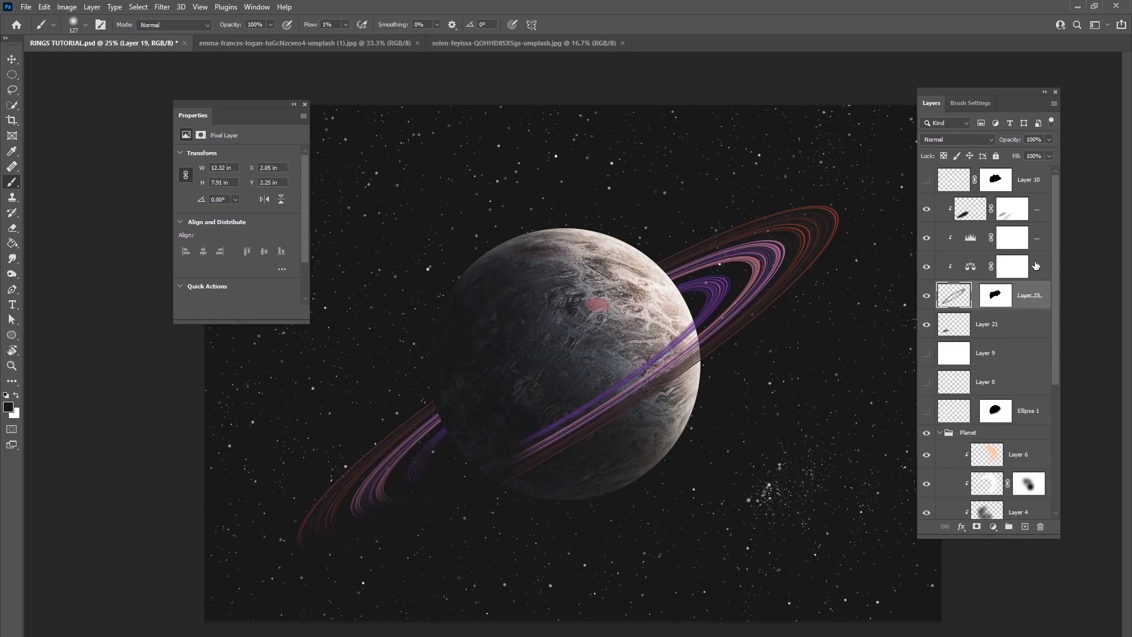
{"action": "left_click", "coordinate": [1036, 267]}
{"action": "left_click", "coordinate": [1036, 238], "text": "shift"}
{"action": "left_click", "coordinate": [1035, 213], "text": "shift"}
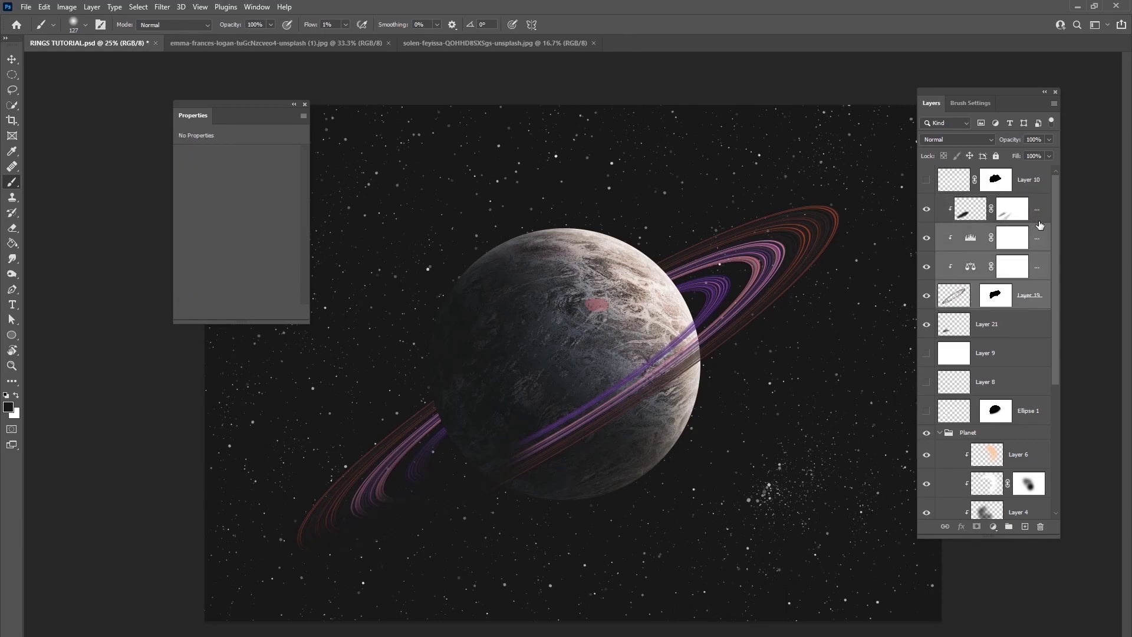
{"action": "key", "text": "ctrl+g"}
{"action": "left_click", "coordinate": [925, 202]}
{"action": "left_click", "coordinate": [926, 202]}
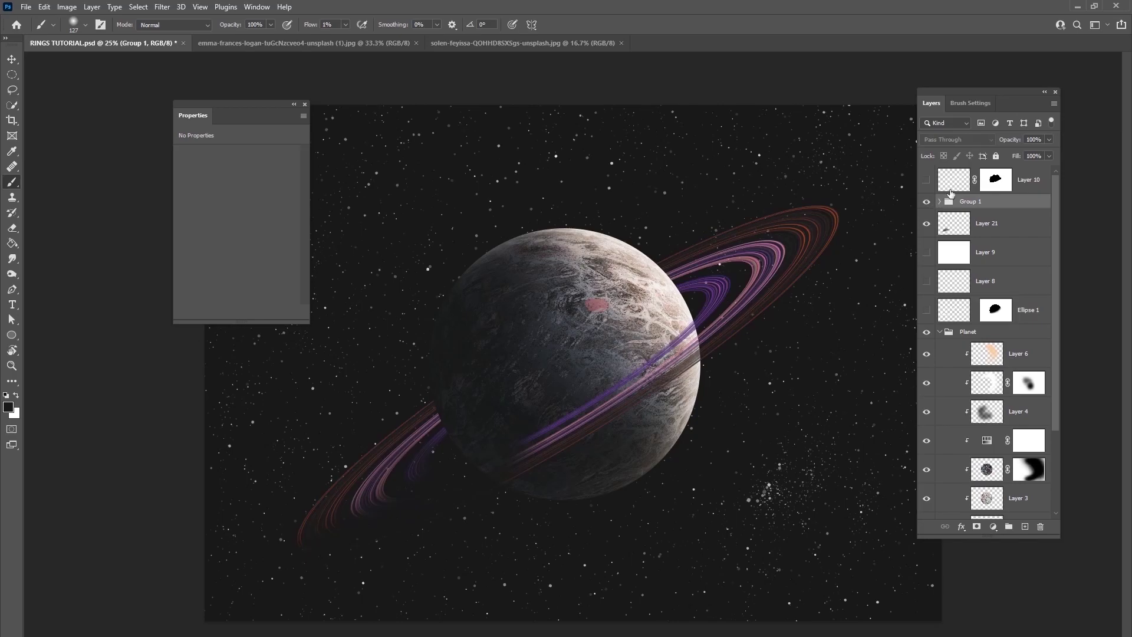
Step: Duplicate the rings group and hide the painted shadow layer inside the copy
{"action": "key", "text": "ctrl+j"}
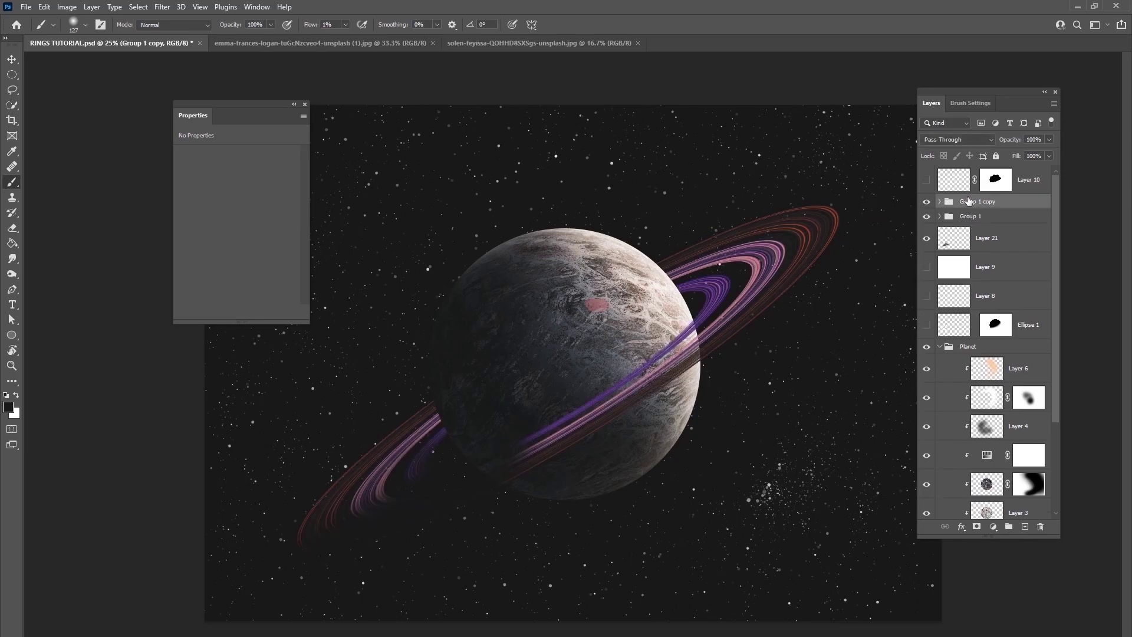
{"action": "left_click", "coordinate": [940, 202]}
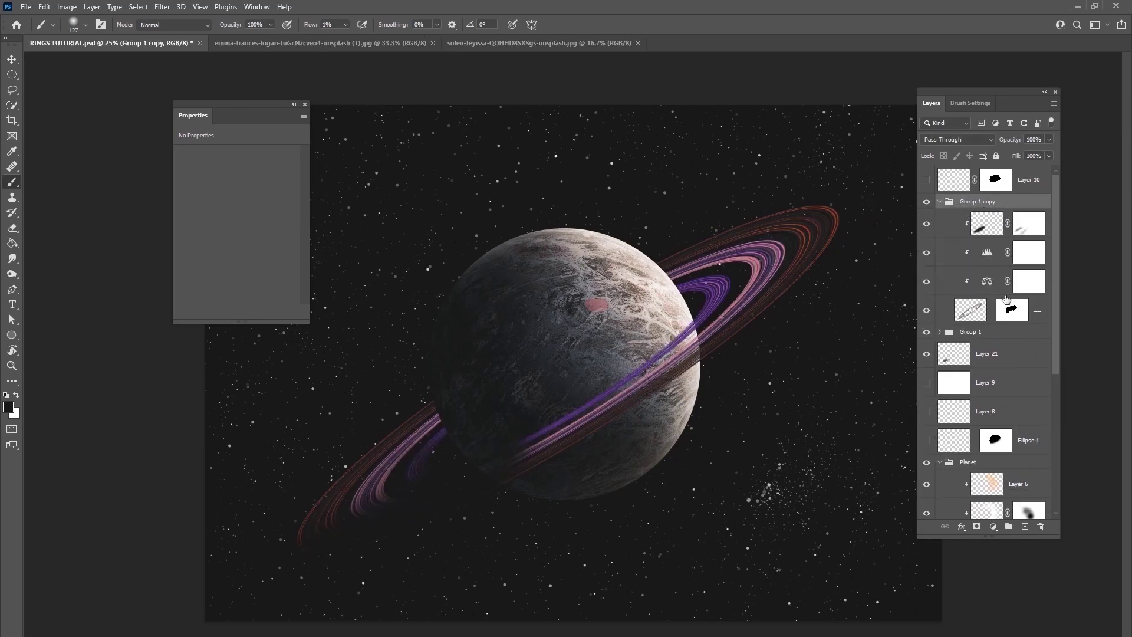
{"action": "left_click", "coordinate": [926, 223]}
{"action": "left_click", "coordinate": [1042, 309]}
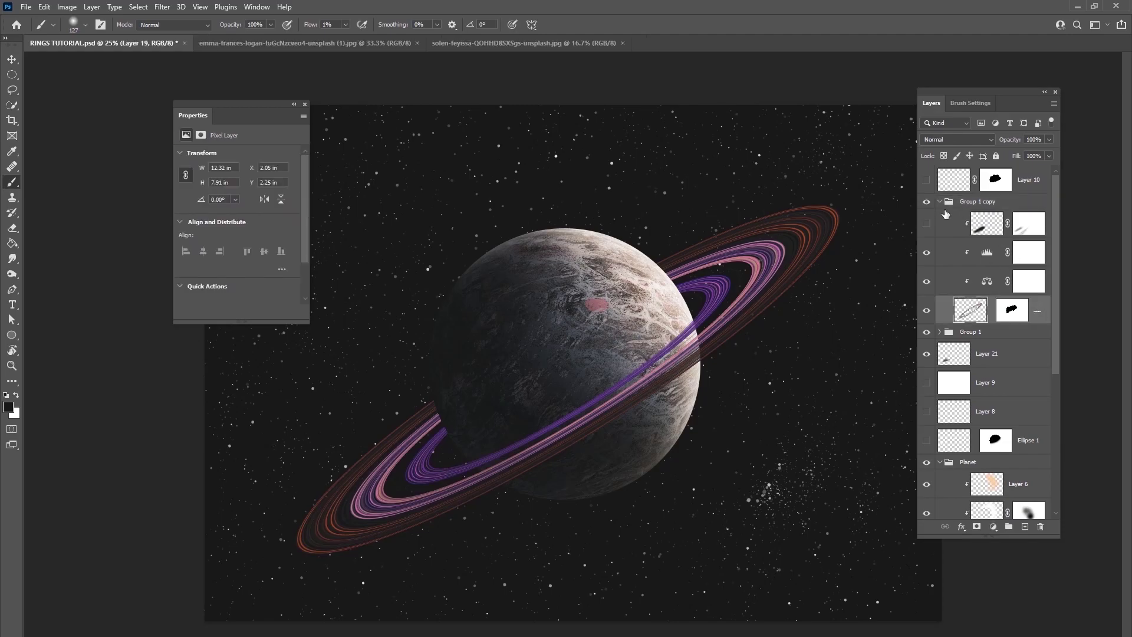
{"action": "left_click", "coordinate": [939, 201]}
{"action": "right_click", "coordinate": [973, 202]}
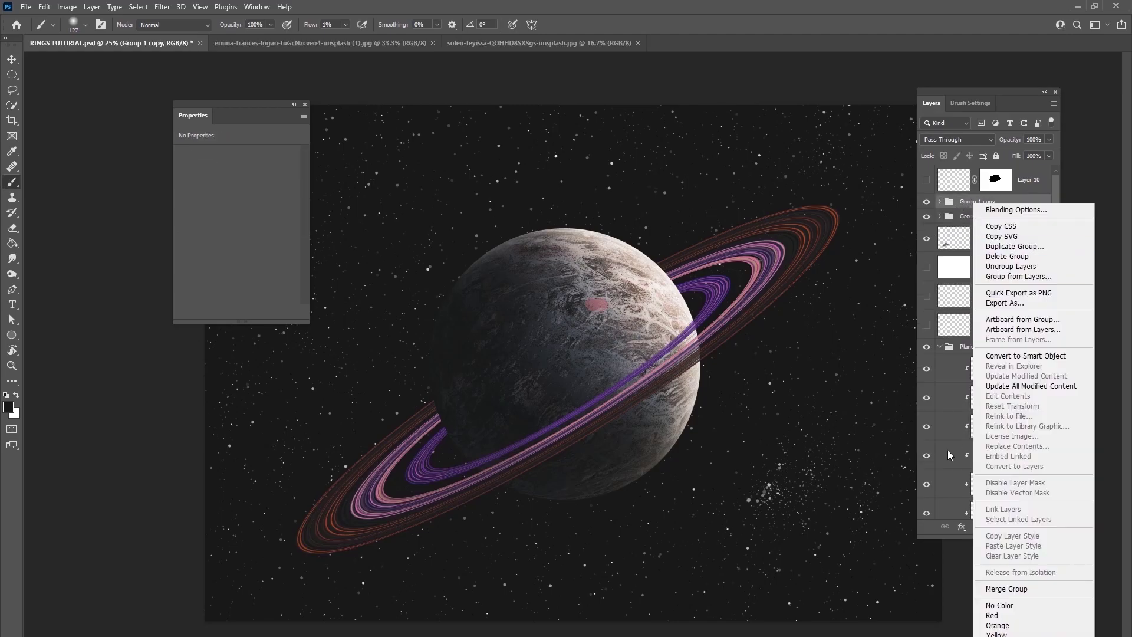
{"action": "left_click", "coordinate": [1050, 588]}
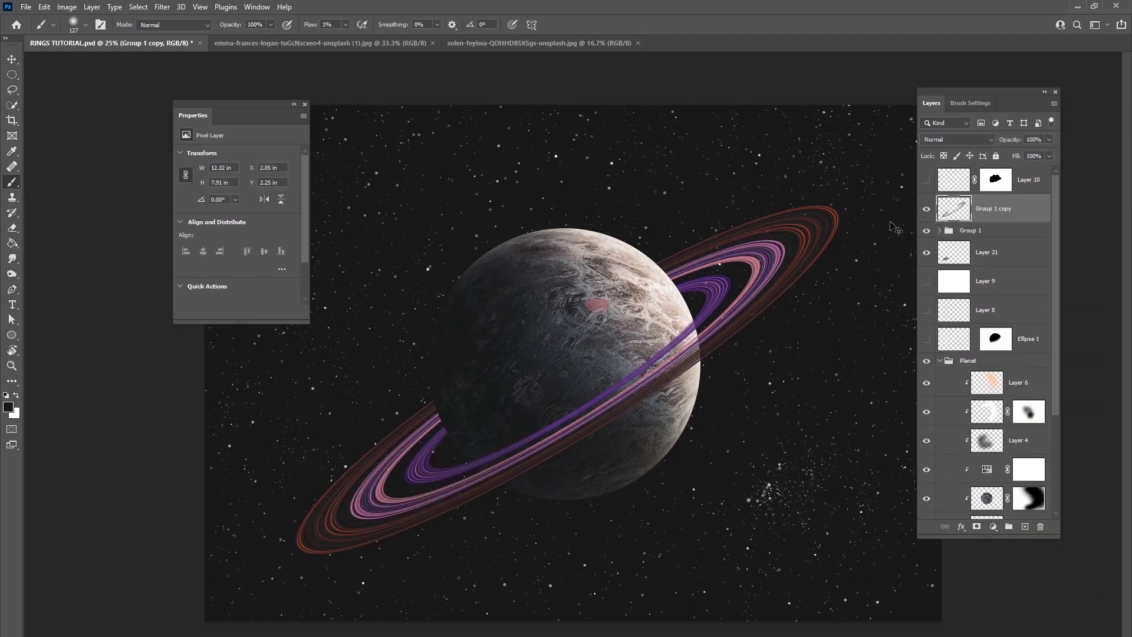
{"action": "key", "text": "ctrl+z"}
Step: Delete the layer mask from the rings layer inside the duplicated group, and merge that group into one layer
{"action": "left_click", "coordinate": [940, 201]}
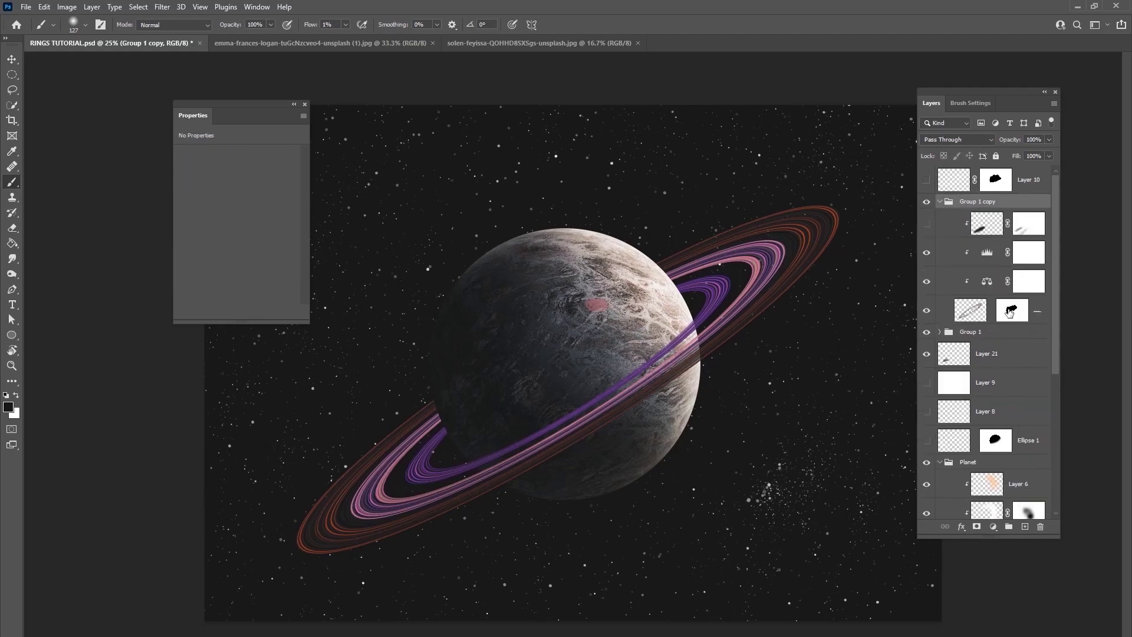
{"action": "right_click", "coordinate": [1009, 312]}
{"action": "left_click", "coordinate": [1034, 330]}
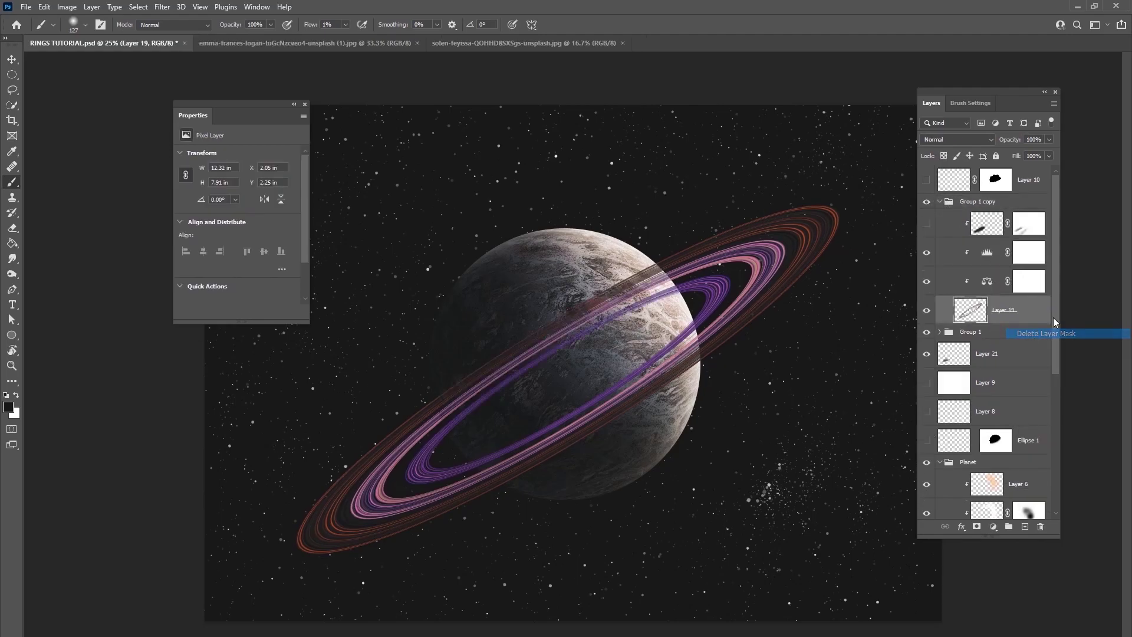
{"action": "left_click", "coordinate": [940, 202]}
{"action": "right_click", "coordinate": [970, 210]}
{"action": "left_click", "coordinate": [1002, 587]}
Step: Apply a Gaussian Blur to the merged rings copy to soften it into a glow
{"action": "left_click", "coordinate": [162, 6]}
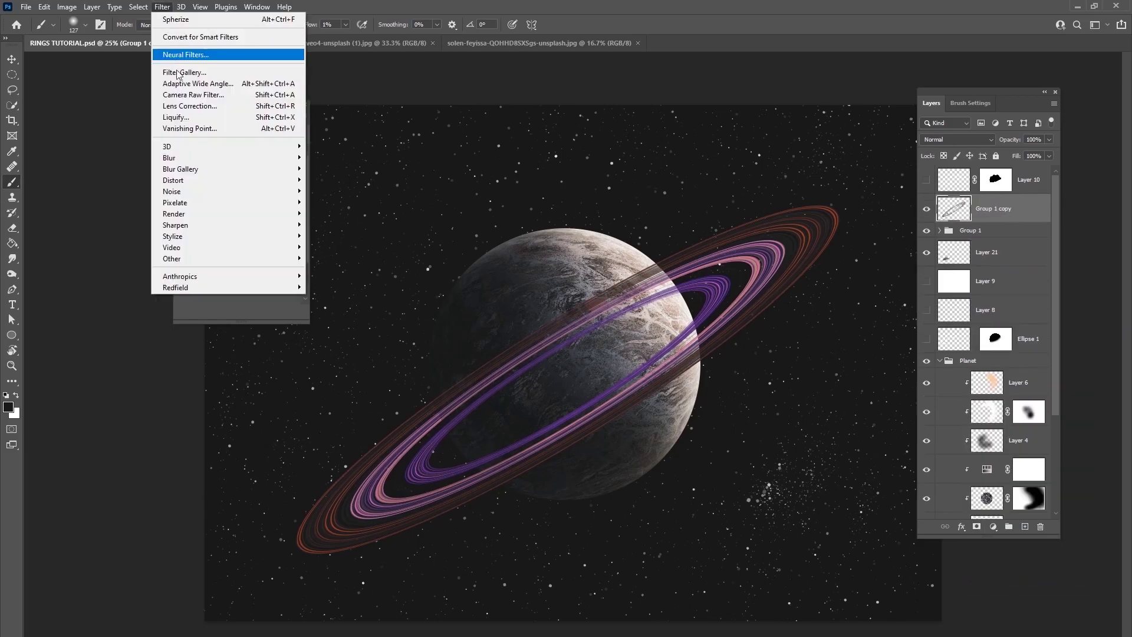
{"action": "mouse_move", "coordinate": [277, 157]}
{"action": "left_click", "coordinate": [351, 206]}
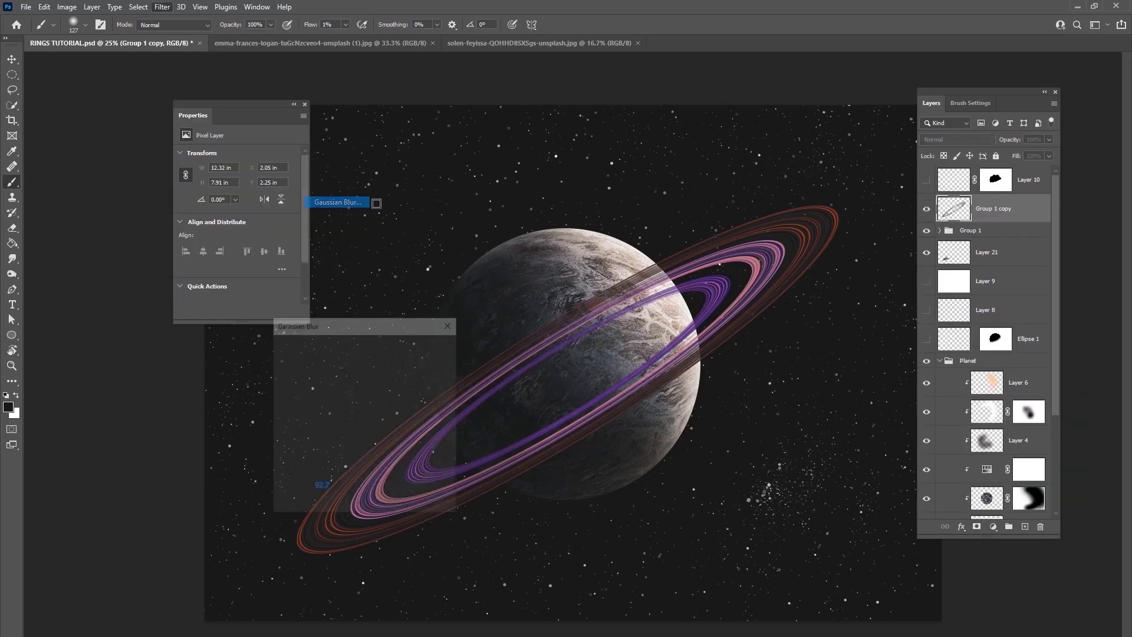
{"action": "left_click_drag", "start_coordinate": [346, 504], "coordinate": [331, 504]}
{"action": "left_click", "coordinate": [431, 346]}
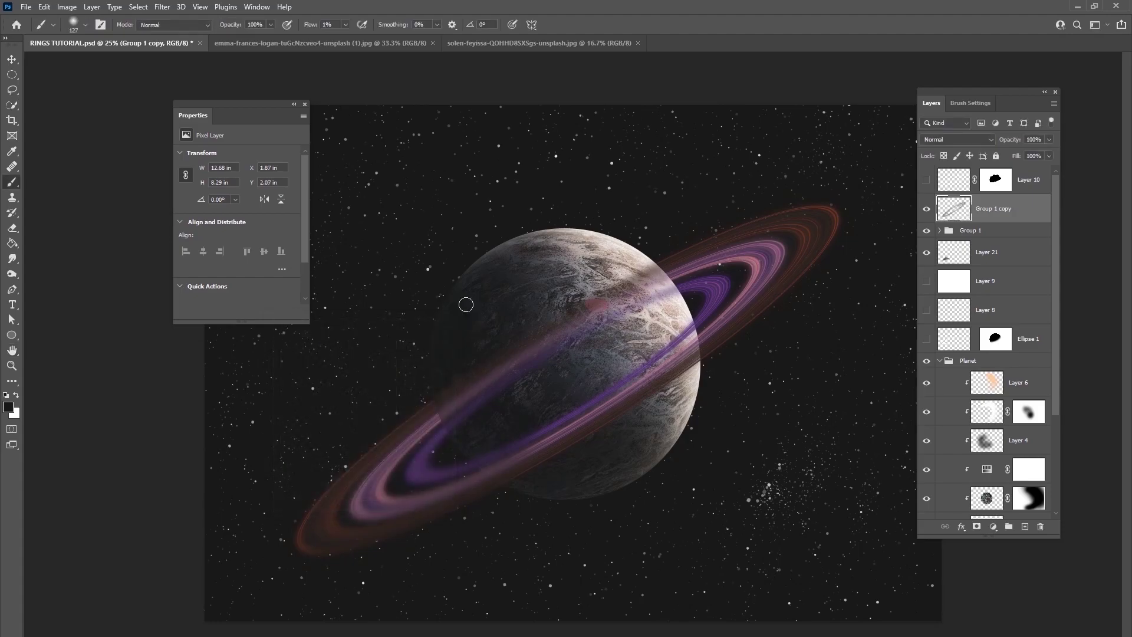
Step: Set the blurred rings copy to Divide with its colours inverted, and duplicate that layer twice
{"action": "left_click", "coordinate": [947, 141]}
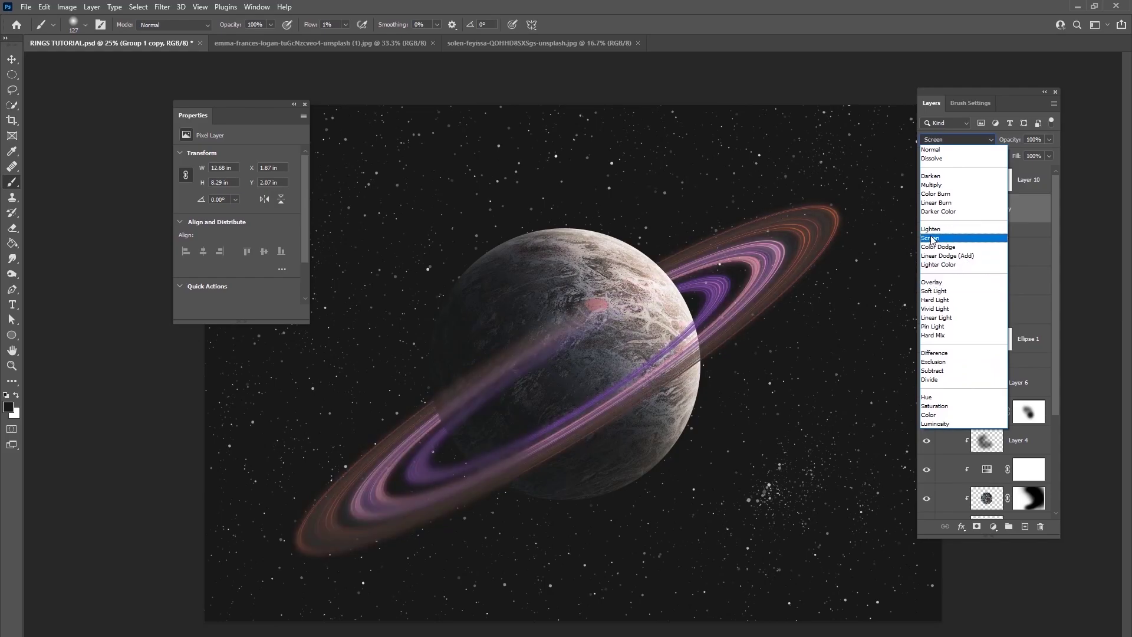
{"action": "left_click", "coordinate": [931, 379]}
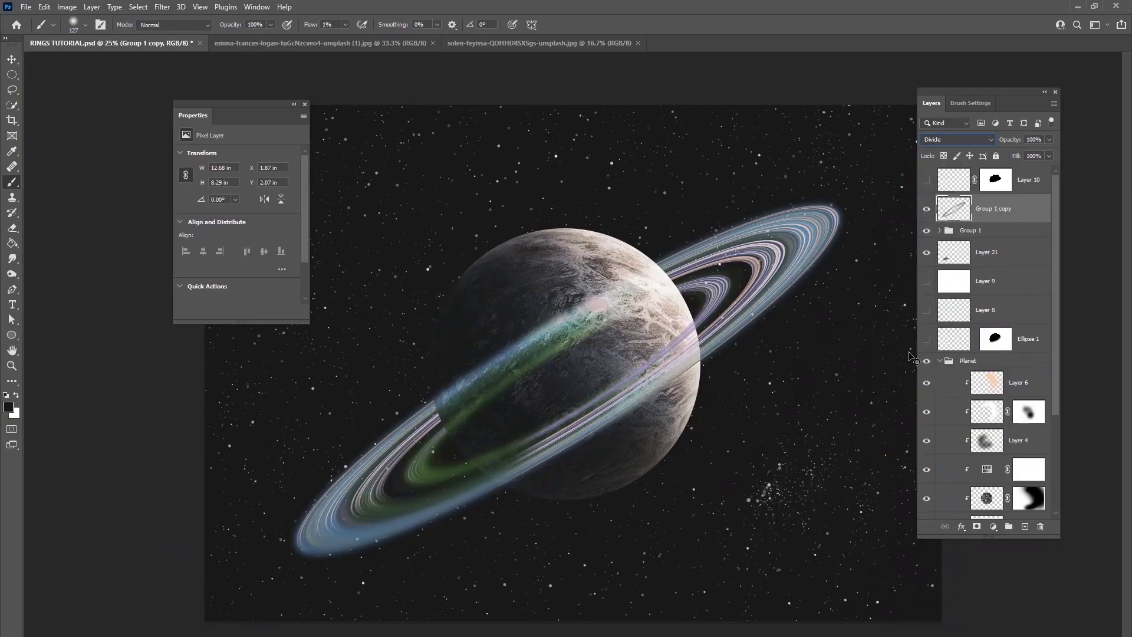
{"action": "left_click", "coordinate": [927, 209]}
{"action": "left_click", "coordinate": [927, 210]}
{"action": "left_click", "coordinate": [927, 210]}
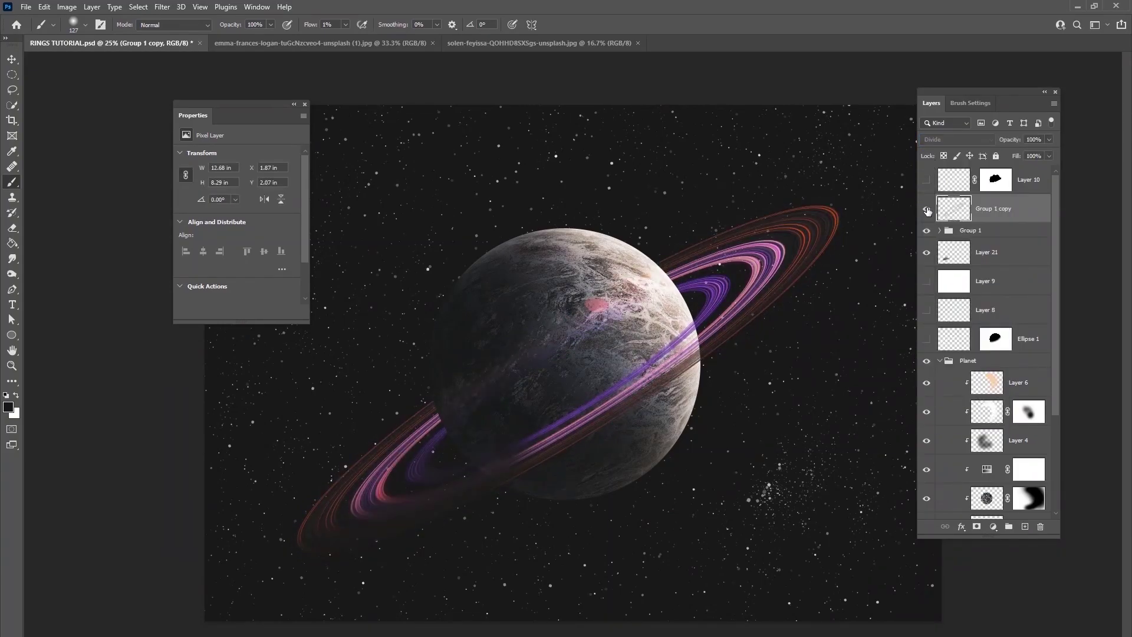
{"action": "key", "text": "ctrl+j"}
{"action": "key", "text": "ctrl+j"}
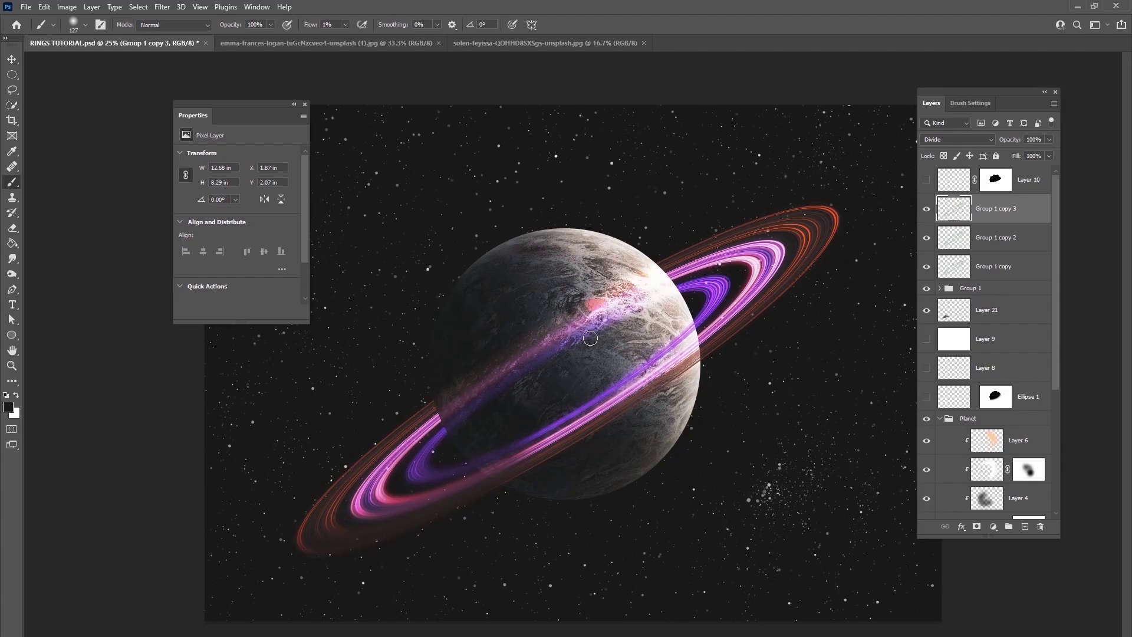
Step: Switch the topmost glow copy to Screen with its colours inverted back, and move it beneath the other glow copies
{"action": "left_click", "coordinate": [949, 139]}
{"action": "left_click", "coordinate": [950, 150]}
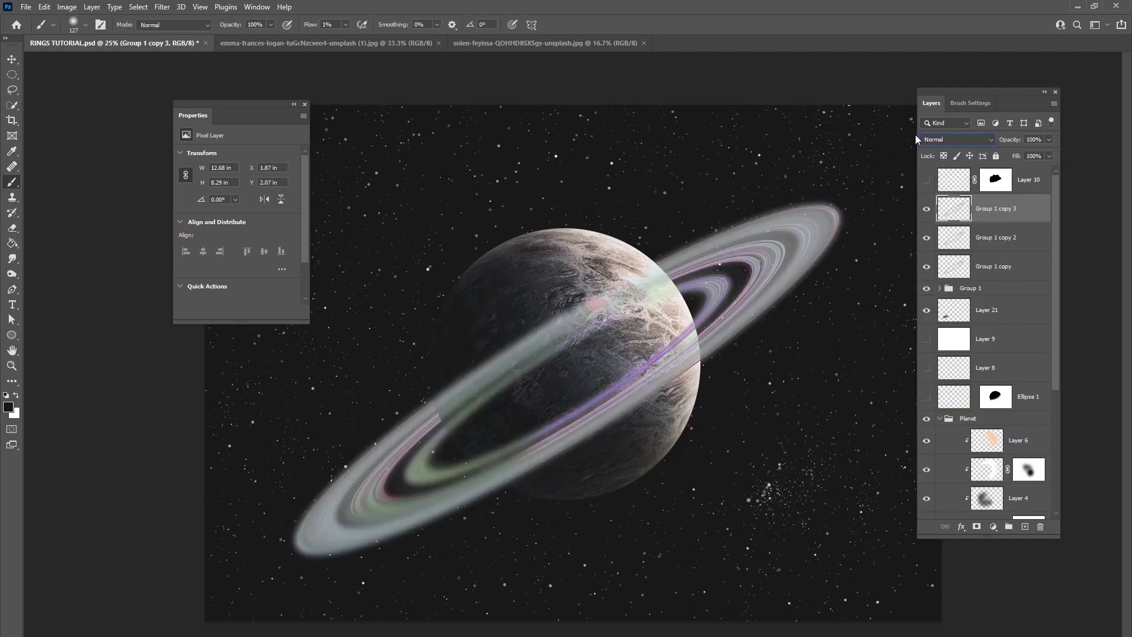
{"action": "left_click", "coordinate": [939, 139]}
{"action": "left_click", "coordinate": [934, 238]}
{"action": "left_click_drag", "start_coordinate": [994, 212], "coordinate": [989, 270]}
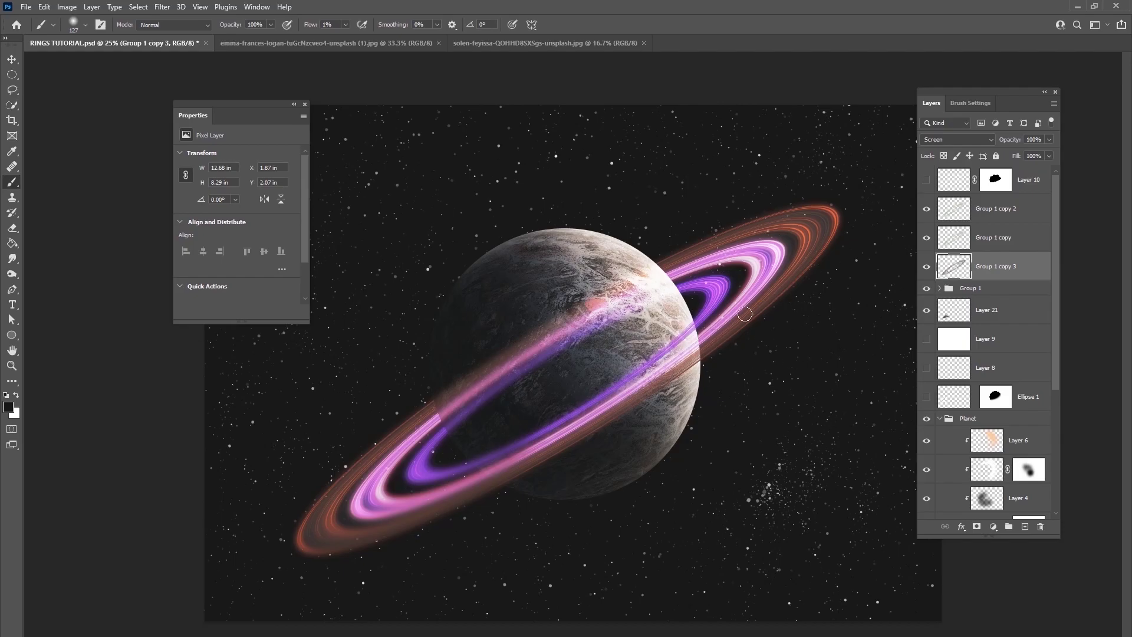
Step: Duplicate the Screen glow layer and apply a 72.6-pixel Gaussian Blur to the duplicate
{"action": "key", "text": "ctrl+j"}
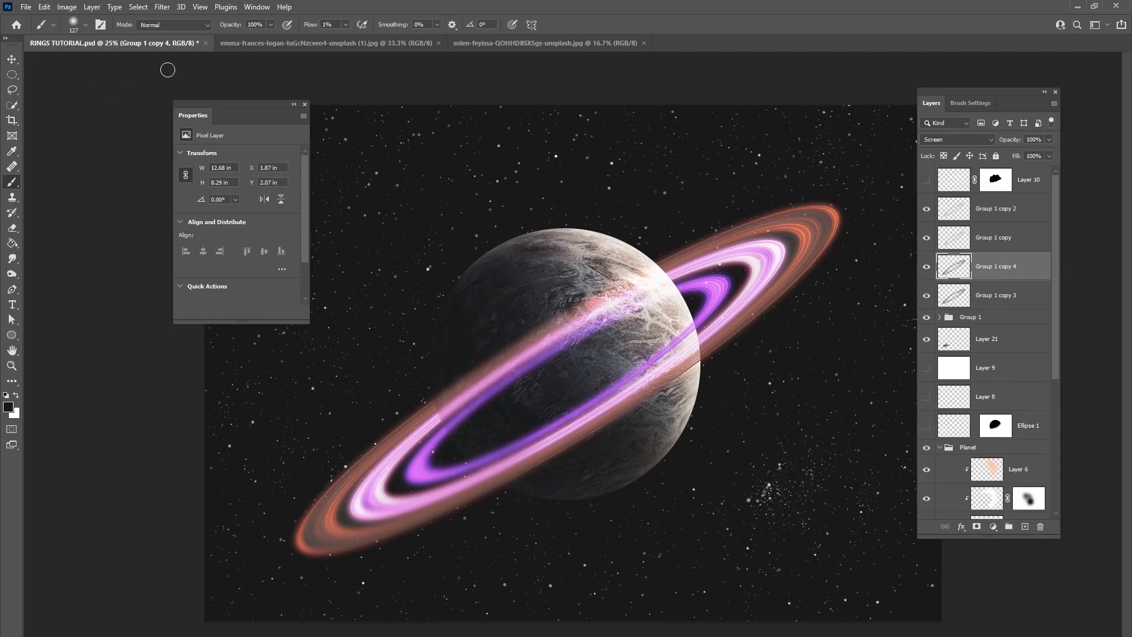
{"action": "left_click", "coordinate": [171, 7]}
{"action": "mouse_move", "coordinate": [194, 157]}
{"action": "left_click", "coordinate": [330, 203]}
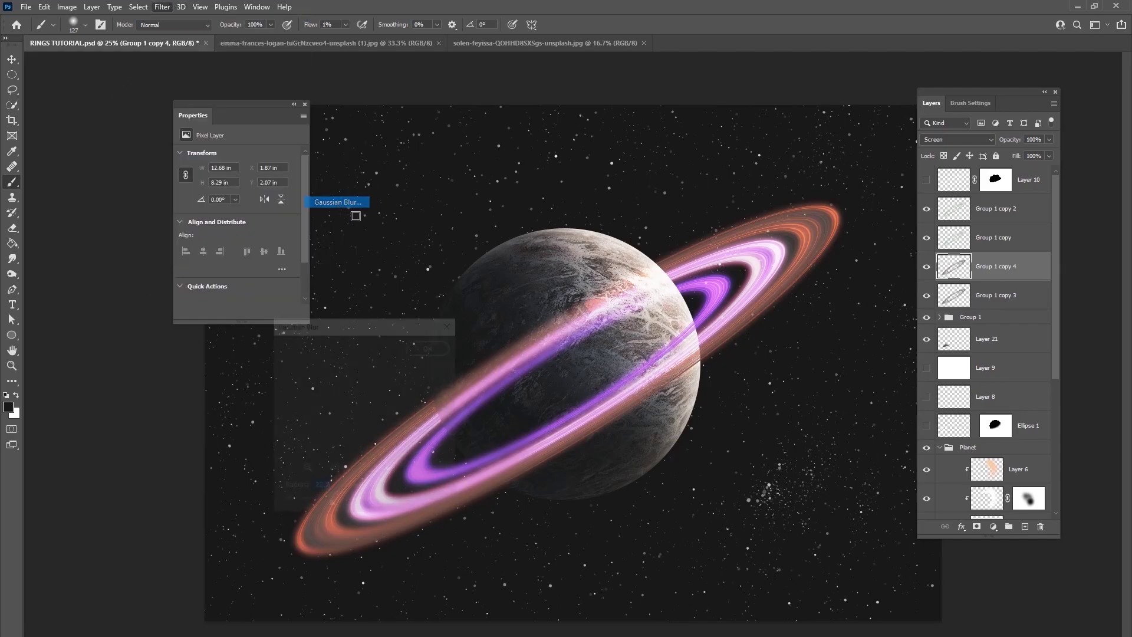
{"action": "left_click_drag", "start_coordinate": [337, 504], "coordinate": [348, 506]}
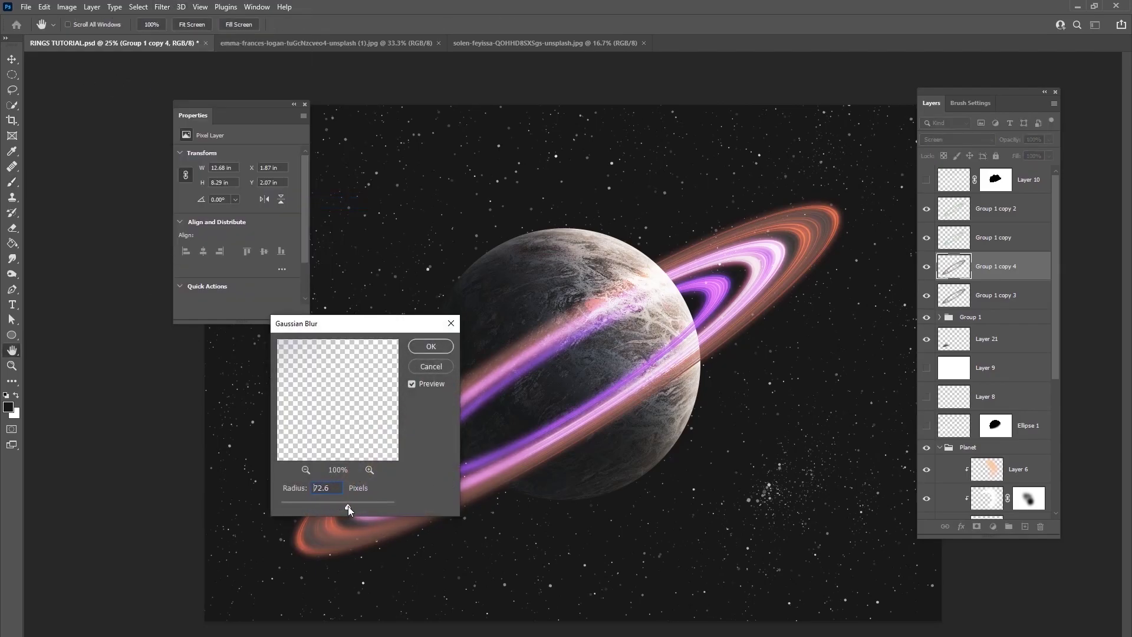
{"action": "left_click", "coordinate": [431, 346]}
{"action": "key", "text": "b"}
Step: Duplicate the widely blurred Screen layer twice, and hide the uppermost duplicate
{"action": "key", "text": "ctrl+j"}
{"action": "key", "text": "ctrl+j"}
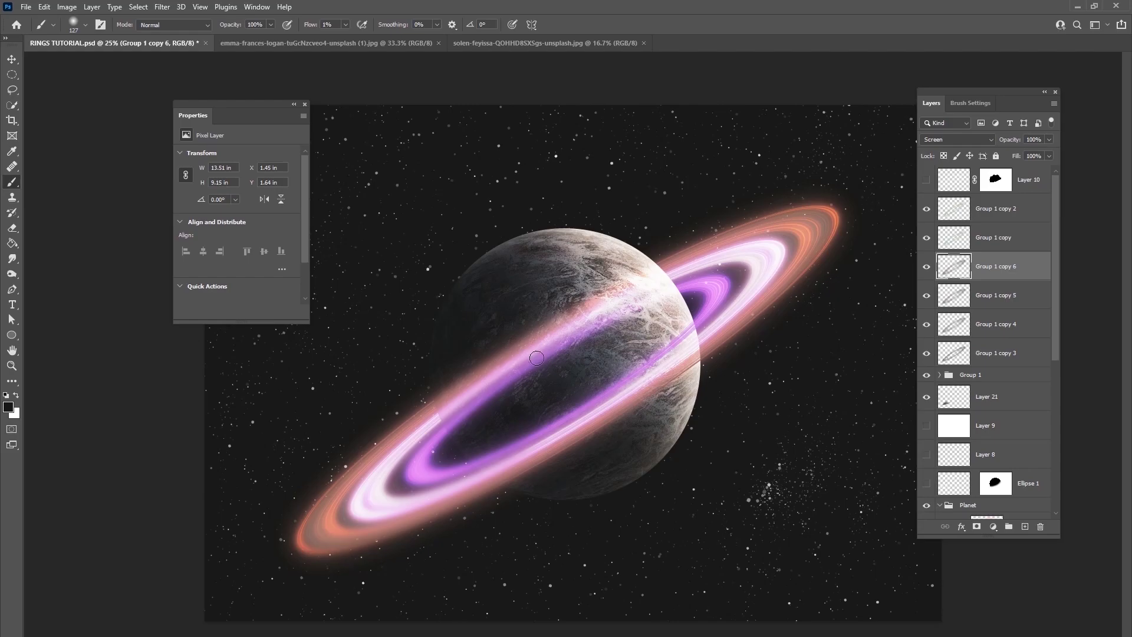
{"action": "left_click", "coordinate": [927, 268]}
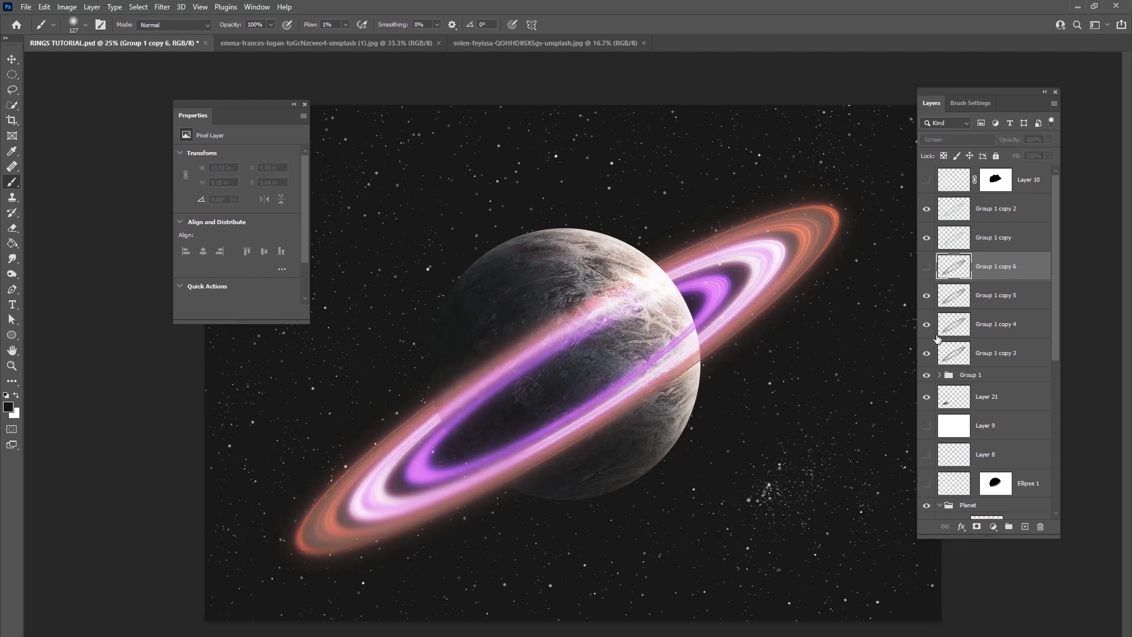
Step: Compare the ring glow with and without the Divide layers by toggling their visibility
{"action": "left_click", "coordinate": [929, 239]}
{"action": "left_click", "coordinate": [930, 244]}
{"action": "left_click", "coordinate": [932, 246]}
{"action": "left_click", "coordinate": [925, 211]}
{"action": "left_click", "coordinate": [925, 211]}
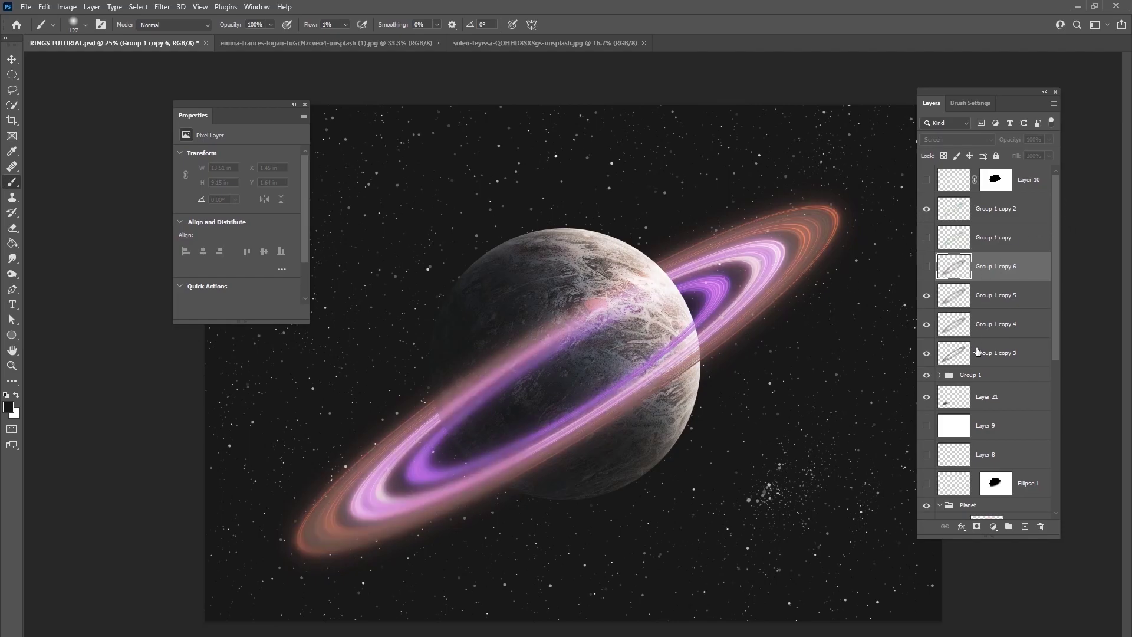
{"action": "left_click", "coordinate": [927, 235]}
Step: Group all six blurred glow layers, from Group 1 copy 3 to Group 1 copy 2, and add a layer mask to the group
{"action": "left_click", "coordinate": [984, 355]}
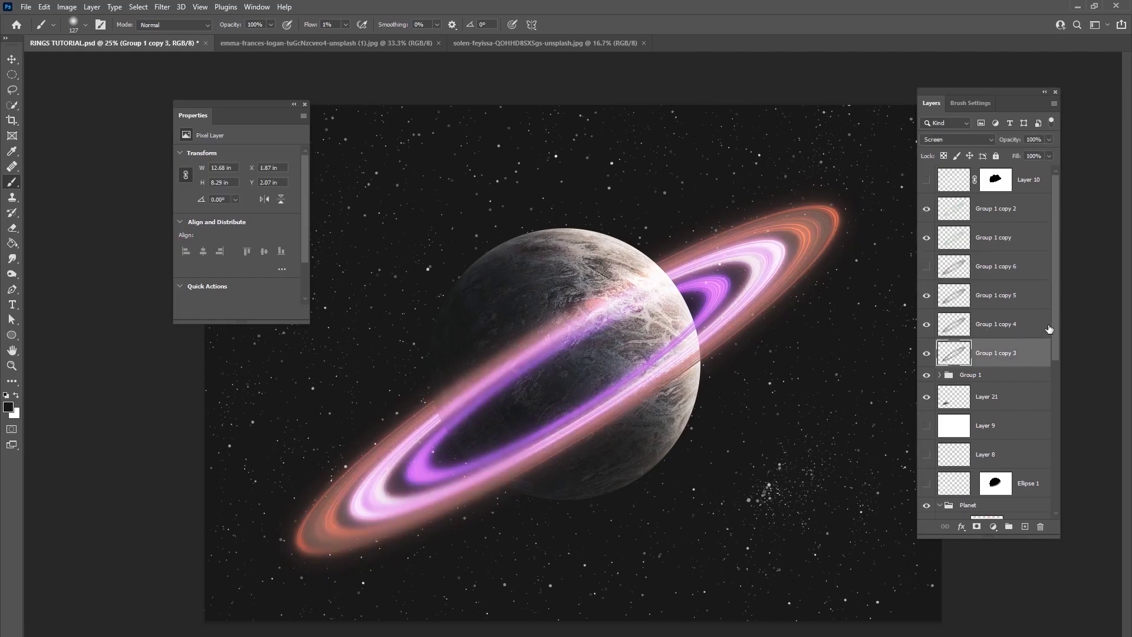
{"action": "left_click", "coordinate": [996, 213], "text": "shift"}
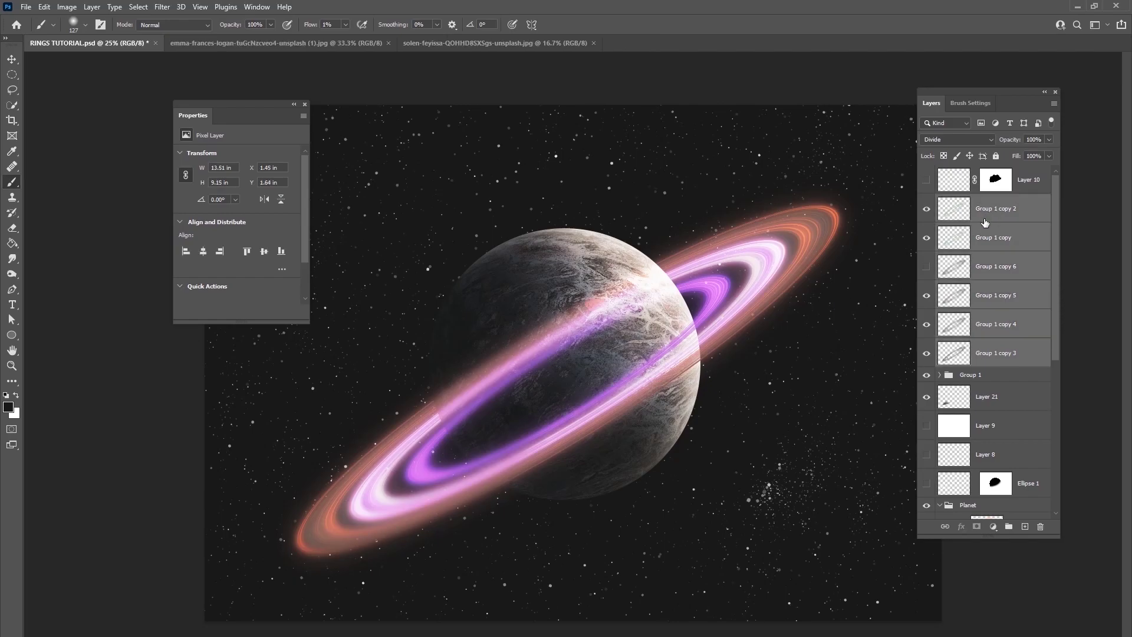
{"action": "key", "text": "ctrl+g"}
{"action": "left_click", "coordinate": [981, 525]}
Step: Within a selection of the planet's outline, mask out the glow crossing behind the planet using a soft 228 px brush at 100% flow, and deselect
{"action": "left_click_drag", "start_coordinate": [1055, 295], "coordinate": [1037, 241]}
{"action": "left_click", "coordinate": [979, 466], "text": "ctrl"}
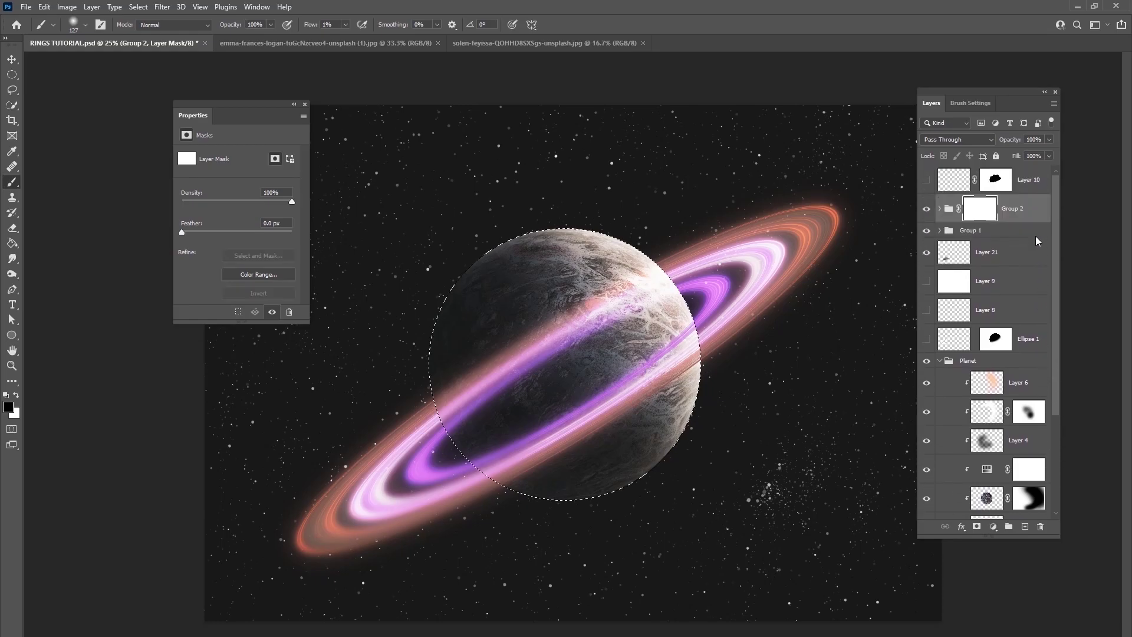
{"action": "right_click", "coordinate": [462, 383]}
{"action": "left_click_drag", "start_coordinate": [584, 405], "coordinate": [596, 406]}
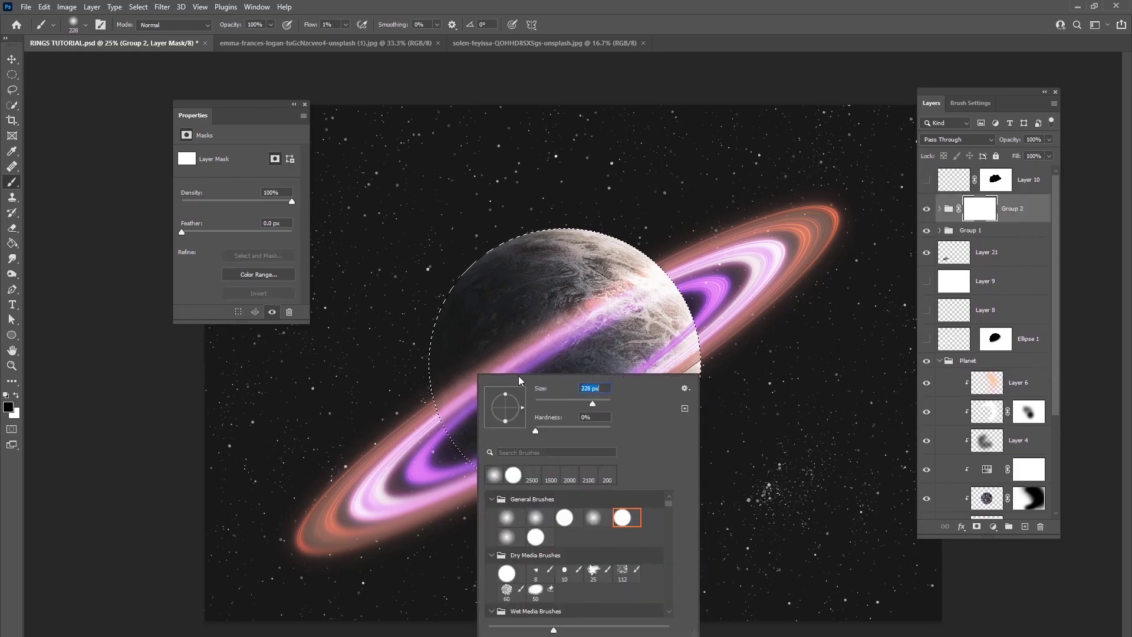
{"action": "key", "text": "Return"}
{"action": "left_click_drag", "start_coordinate": [423, 414], "coordinate": [481, 377]}
{"action": "left_click_drag", "start_coordinate": [342, 22], "coordinate": [434, 35]}
{"action": "mouse_move", "coordinate": [493, 368]}
{"action": "left_mouse_down"}
{"action": "mouse_move", "coordinate": [460, 409]}
{"action": "mouse_move", "coordinate": [498, 357]}
{"action": "mouse_move", "coordinate": [675, 281]}
{"action": "mouse_move", "coordinate": [614, 295]}
{"action": "mouse_move", "coordinate": [664, 249]}
{"action": "left_mouse_up"}
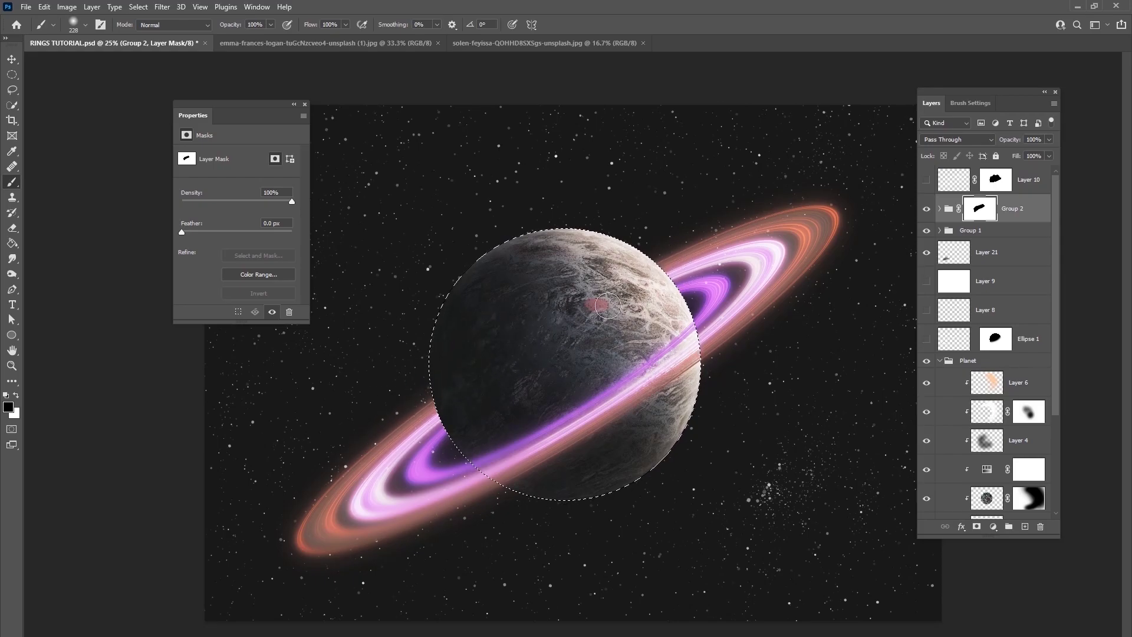
{"action": "left_click", "coordinate": [138, 6]}
{"action": "left_click", "coordinate": [149, 30]}
Step: Reduce the soft brush to 105 px for detail work on the glow group's mask
{"action": "key", "text": "ctrl+plus"}
{"action": "key", "text": "ctrl+plus"}
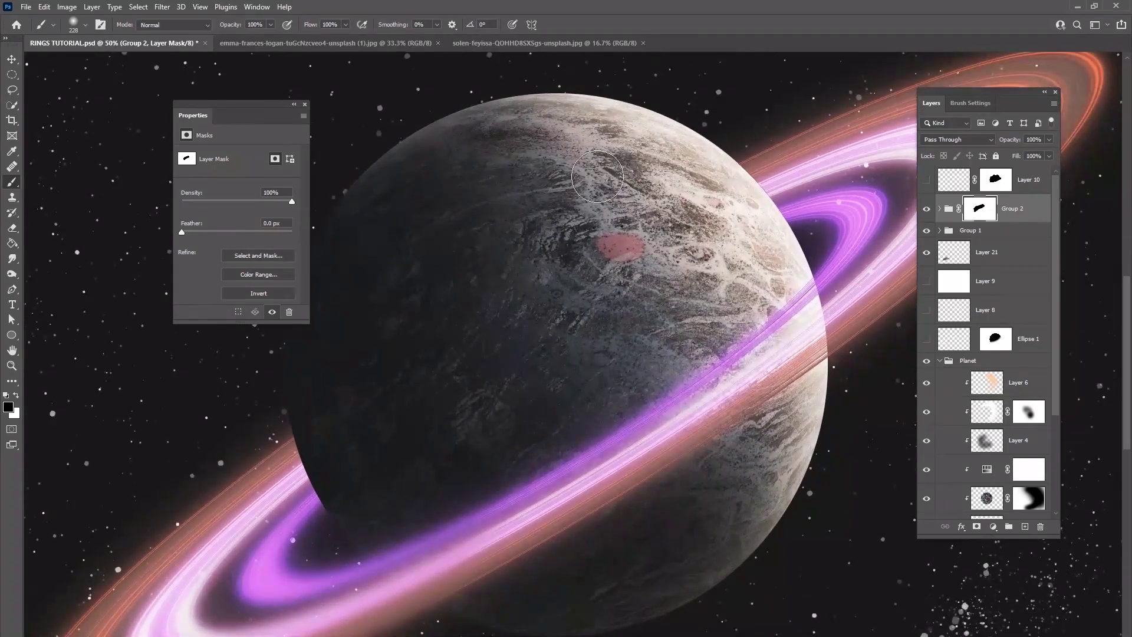
{"action": "left_click_drag", "start_coordinate": [745, 438], "coordinate": [505, 541]}
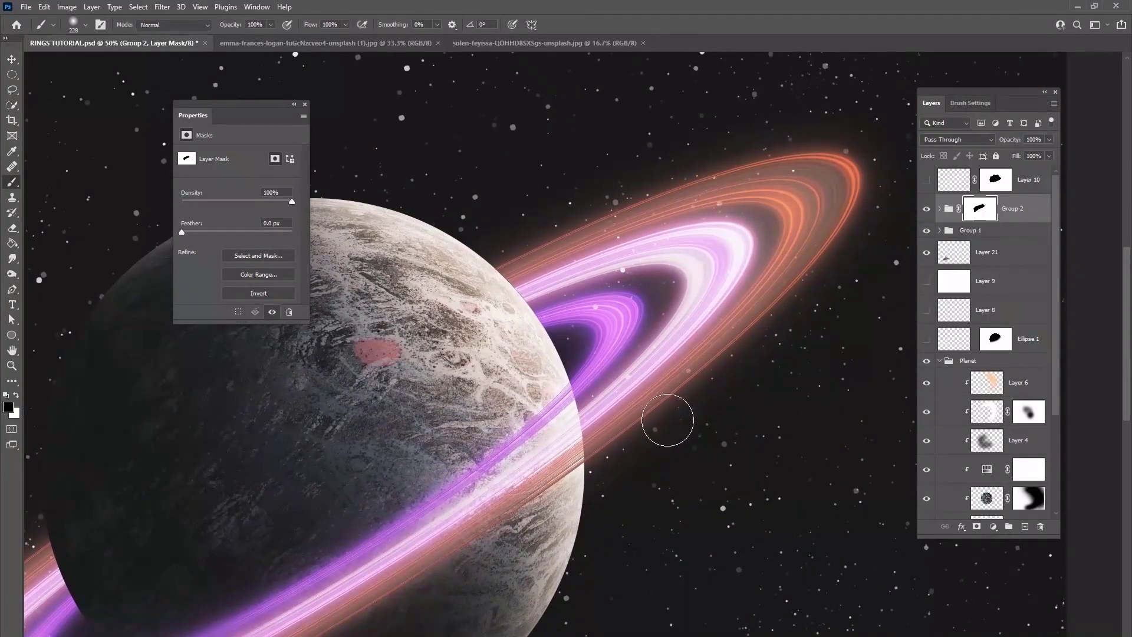
{"action": "right_click", "coordinate": [666, 420]}
{"action": "left_click_drag", "start_coordinate": [730, 429], "coordinate": [721, 428]}
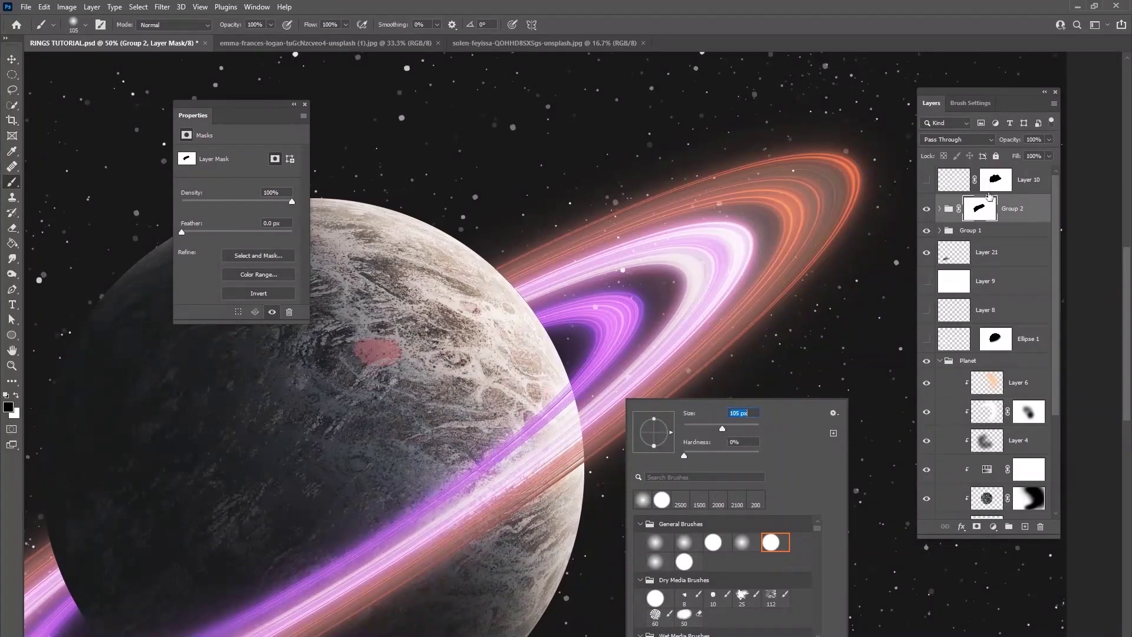
Step: Examine the layers inside the masked glow group, and compare the rings with and without the glow
{"action": "left_click", "coordinate": [941, 211]}
{"action": "left_click", "coordinate": [940, 209]}
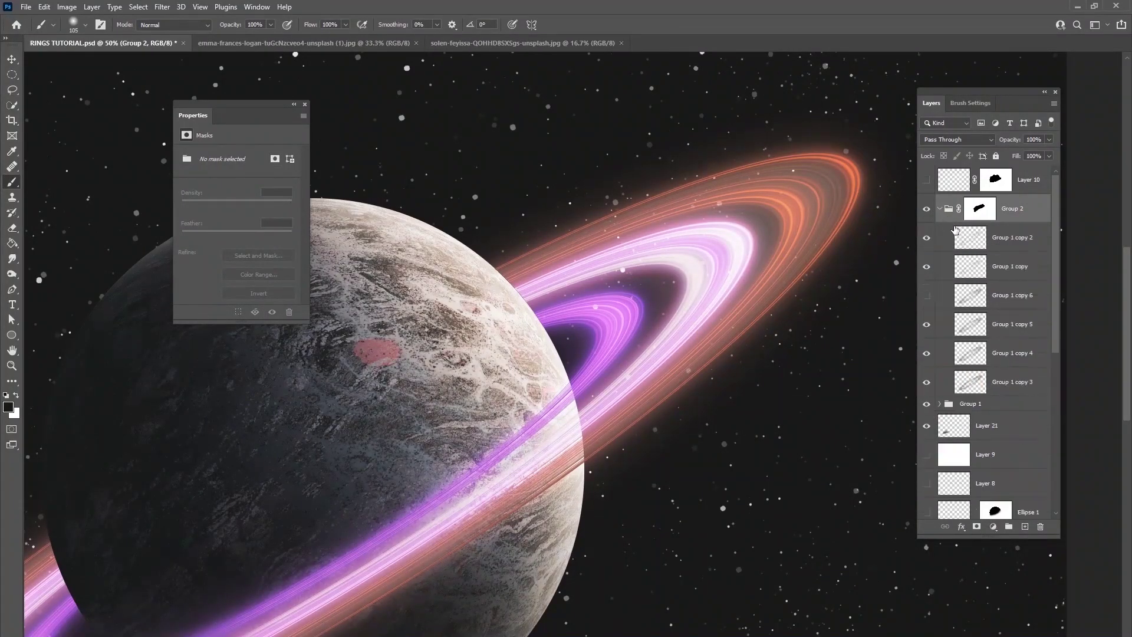
{"action": "left_click", "coordinate": [927, 266]}
{"action": "left_click_drag", "start_coordinate": [401, 462], "coordinate": [606, 313]}
{"action": "scroll", "coordinate": [606, 313], "scroll_direction": "down", "scroll_amount": 3}
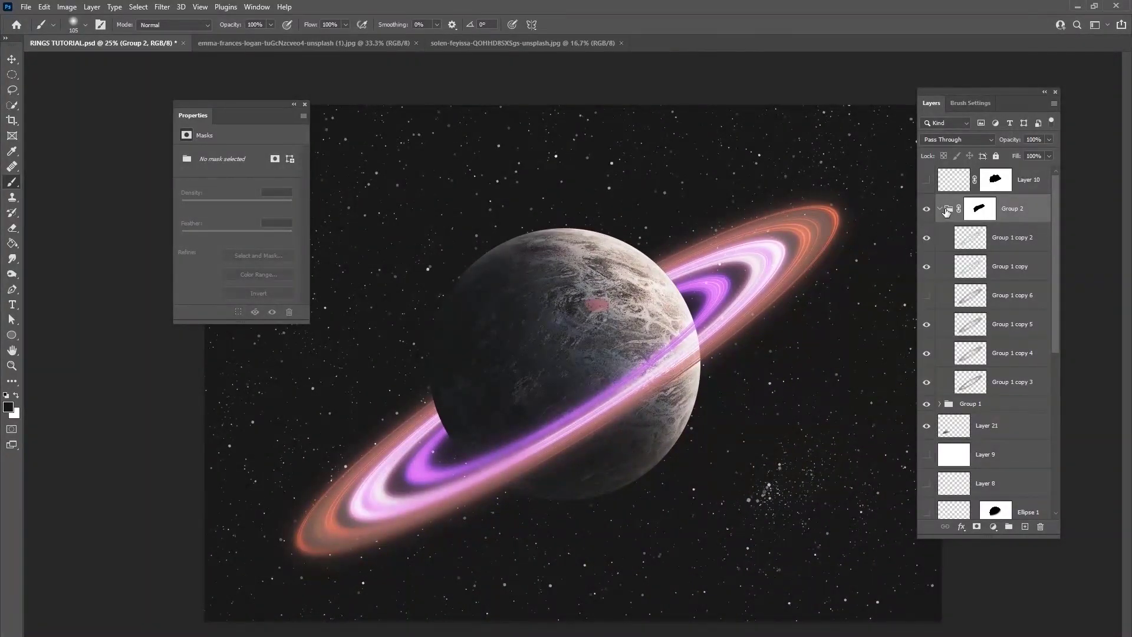
{"action": "left_click", "coordinate": [940, 209]}
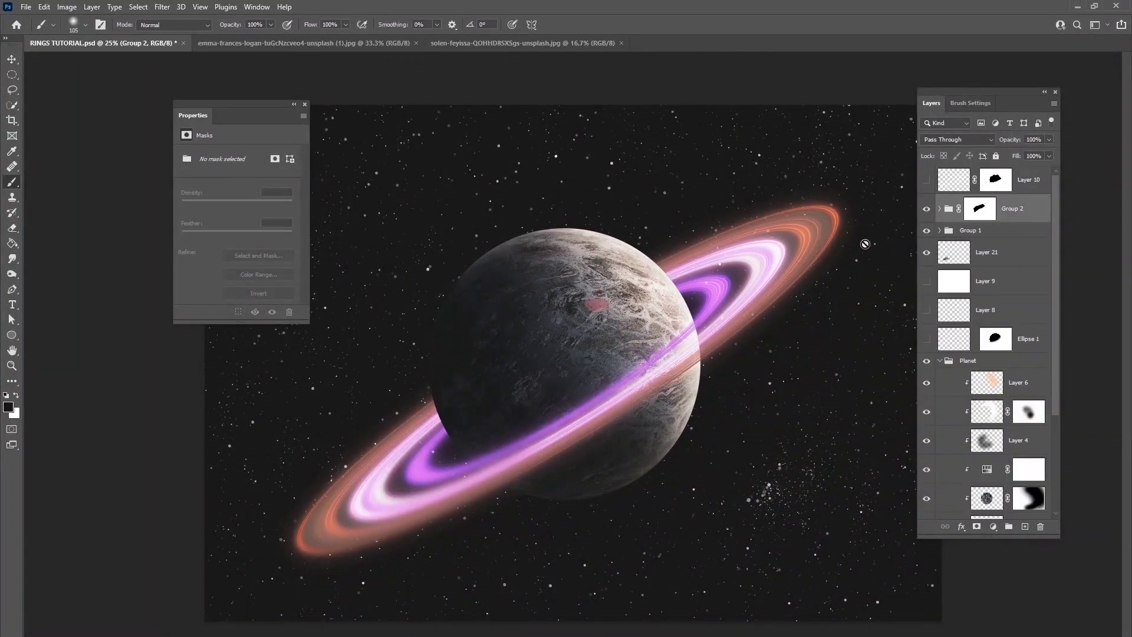
{"action": "left_click", "coordinate": [927, 209]}
{"action": "left_click", "coordinate": [926, 209]}
{"action": "left_click", "coordinate": [1024, 526]}
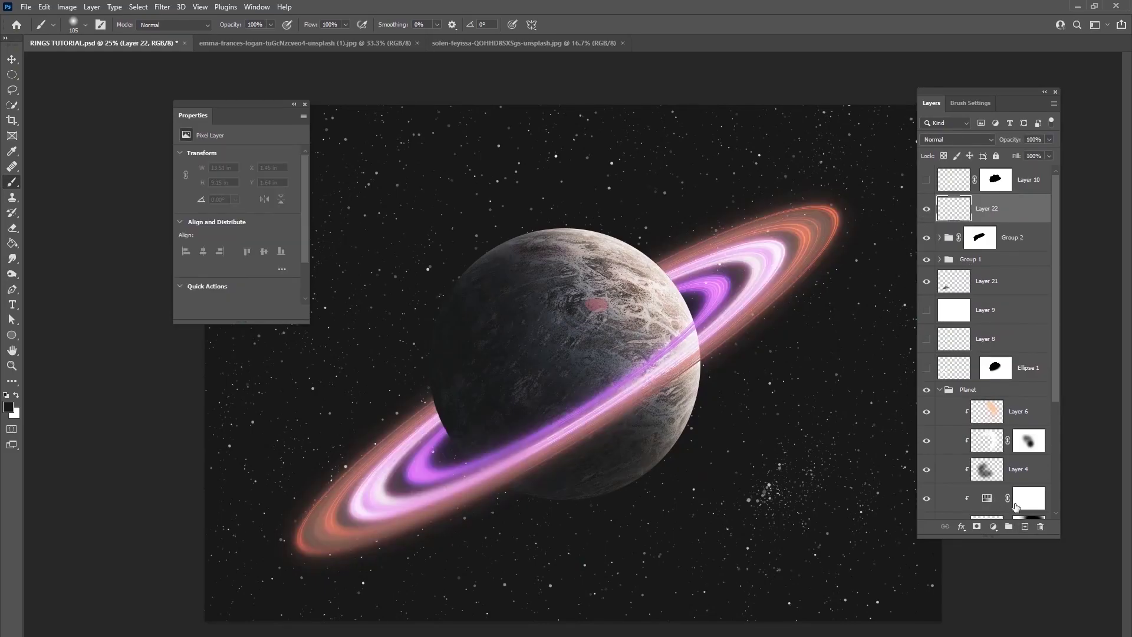
{"action": "key", "text": "ctrl+alt+g"}
{"action": "key", "text": "ctrl+alt+g"}
{"action": "key", "text": "Delete"}
Step: Check the glow group's effect on the image by toggling it, and review its contents again
{"action": "left_click", "coordinate": [927, 210]}
{"action": "left_click", "coordinate": [928, 209]}
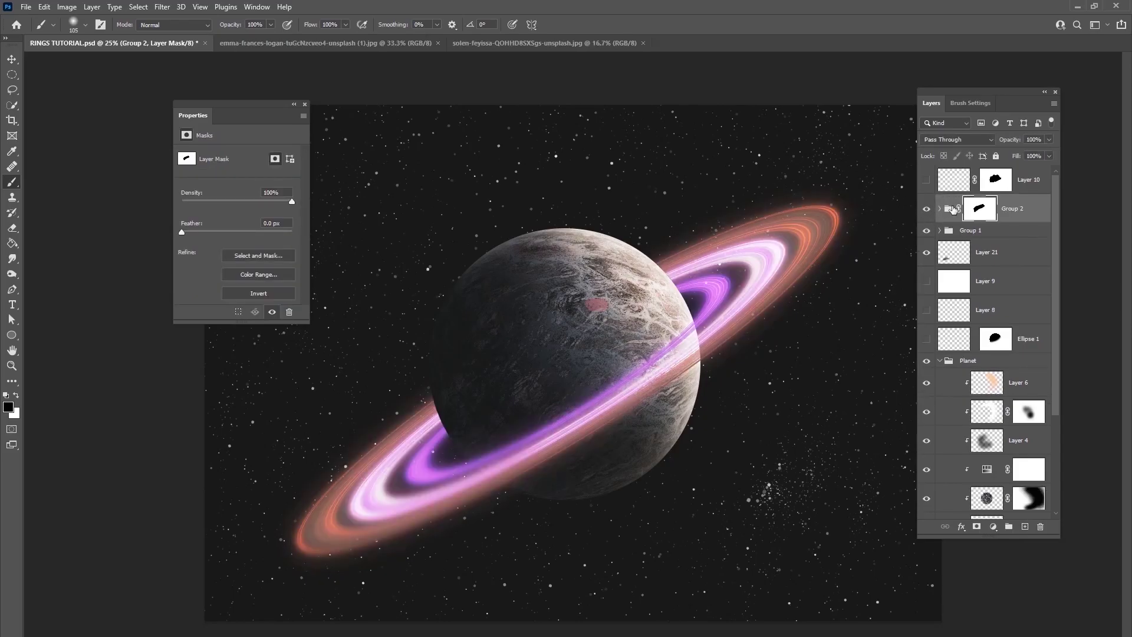
{"action": "left_click", "coordinate": [939, 209]}
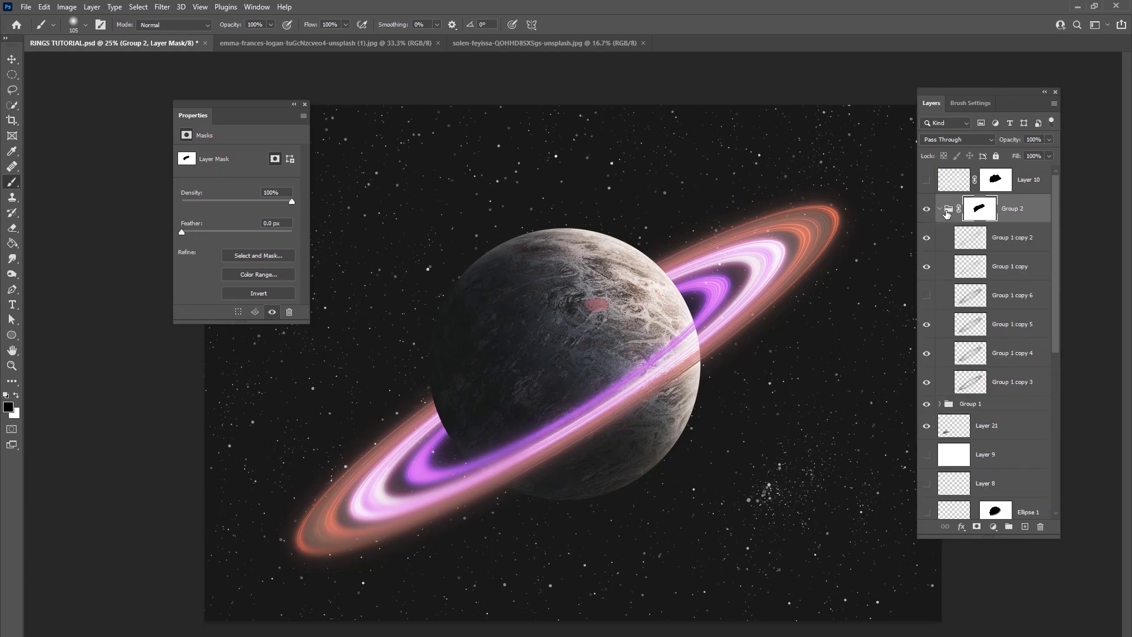
{"action": "left_click", "coordinate": [940, 208]}
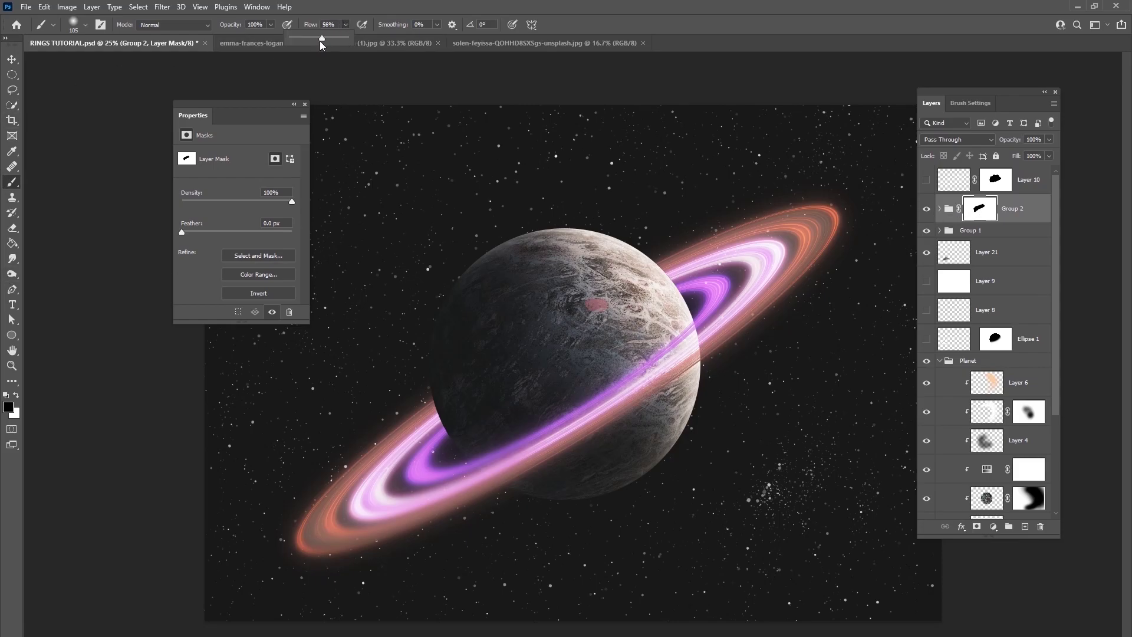
Step: On the glow group's mask, fade out the glow along the shadowed lower-left rings using a soft 275 px brush at 4% flow
{"action": "left_click_drag", "start_coordinate": [290, 41], "coordinate": [295, 40]}
{"action": "right_click", "coordinate": [637, 303]}
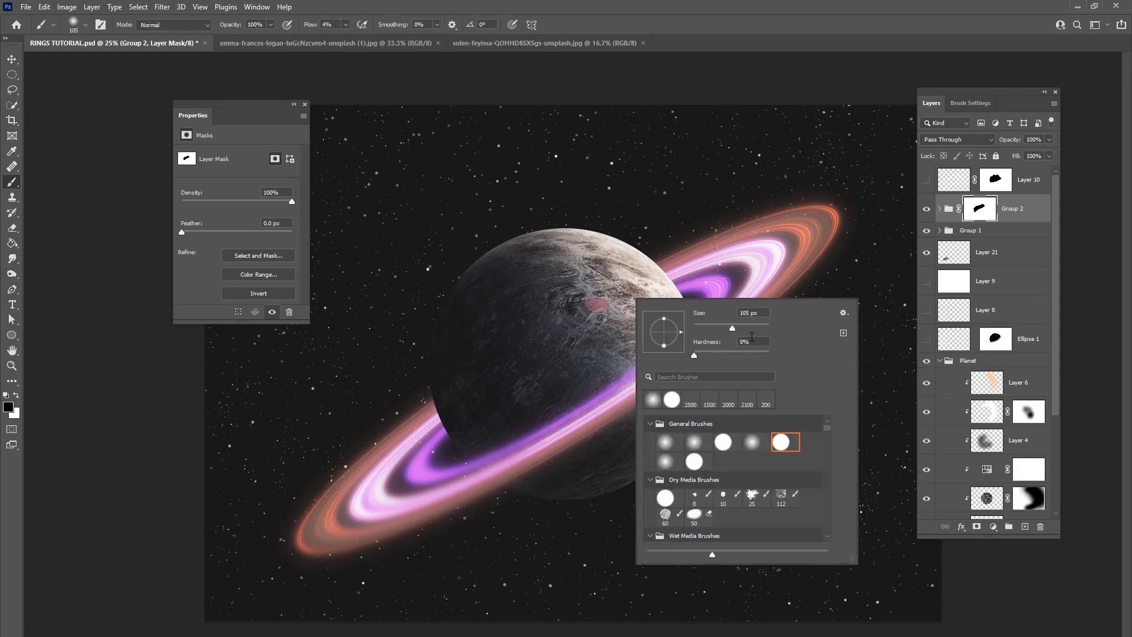
{"action": "left_click_drag", "start_coordinate": [469, 454], "coordinate": [348, 527]}
{"action": "right_click", "coordinate": [492, 421]}
{"action": "left_click_drag", "start_coordinate": [601, 449], "coordinate": [608, 449]}
{"action": "left_click_drag", "start_coordinate": [505, 439], "coordinate": [401, 521]}
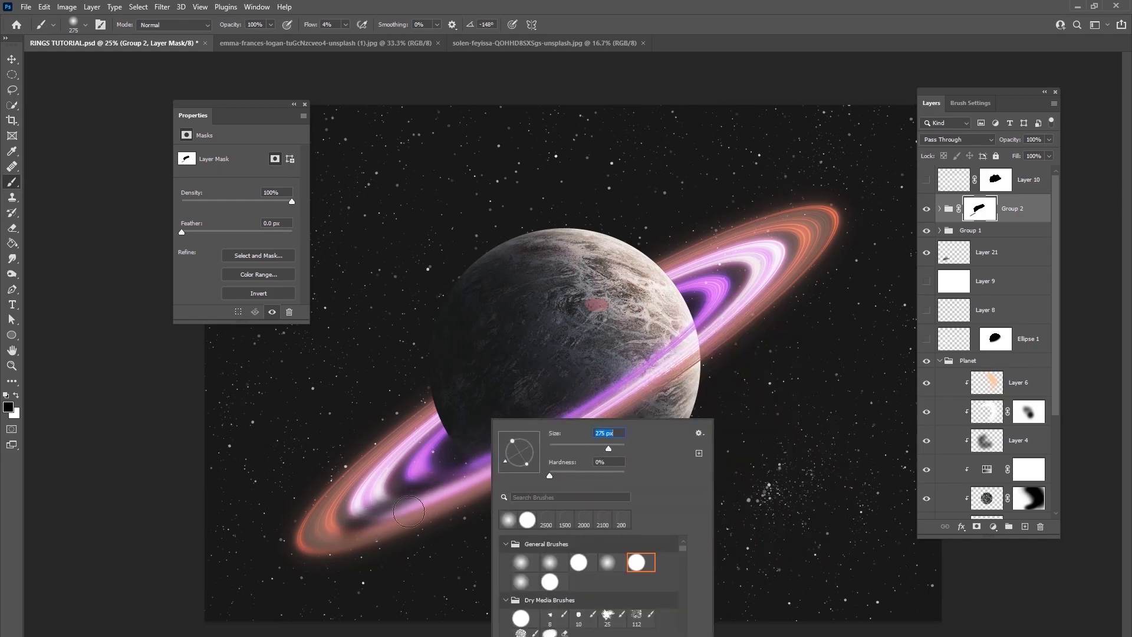
{"action": "left_click", "coordinate": [469, 444]}
{"action": "mouse_move", "coordinate": [494, 444]}
{"action": "left_mouse_down"}
{"action": "mouse_move", "coordinate": [323, 582]}
{"action": "mouse_move", "coordinate": [377, 519]}
{"action": "mouse_move", "coordinate": [453, 462]}
{"action": "mouse_move", "coordinate": [293, 554]}
{"action": "mouse_move", "coordinate": [399, 488]}
{"action": "mouse_move", "coordinate": [353, 558]}
{"action": "mouse_move", "coordinate": [417, 541]}
{"action": "mouse_move", "coordinate": [488, 467]}
{"action": "mouse_move", "coordinate": [454, 469]}
{"action": "mouse_move", "coordinate": [412, 503]}
{"action": "mouse_move", "coordinate": [331, 533]}
{"action": "mouse_move", "coordinate": [480, 432]}
{"action": "left_mouse_up"}
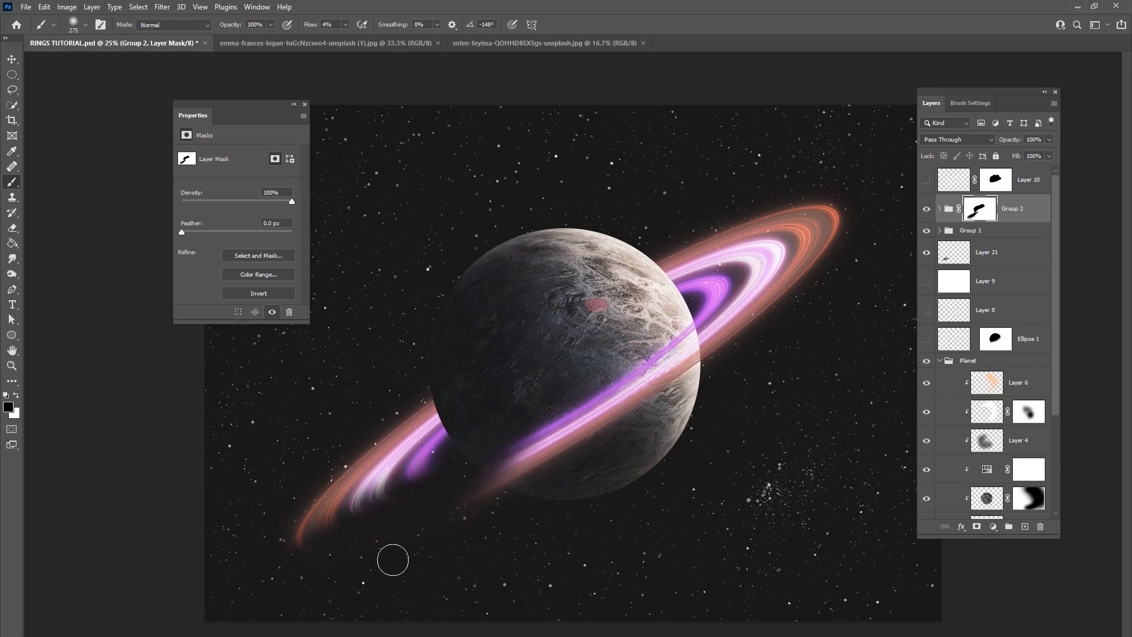
{"action": "mouse_move", "coordinate": [276, 589]}
{"action": "left_mouse_down"}
{"action": "mouse_move", "coordinate": [377, 477]}
{"action": "mouse_move", "coordinate": [503, 455]}
{"action": "mouse_move", "coordinate": [377, 511]}
{"action": "mouse_move", "coordinate": [434, 487]}
{"action": "mouse_move", "coordinate": [460, 444]}
{"action": "mouse_move", "coordinate": [363, 496]}
{"action": "mouse_move", "coordinate": [472, 417]}
{"action": "left_mouse_up"}
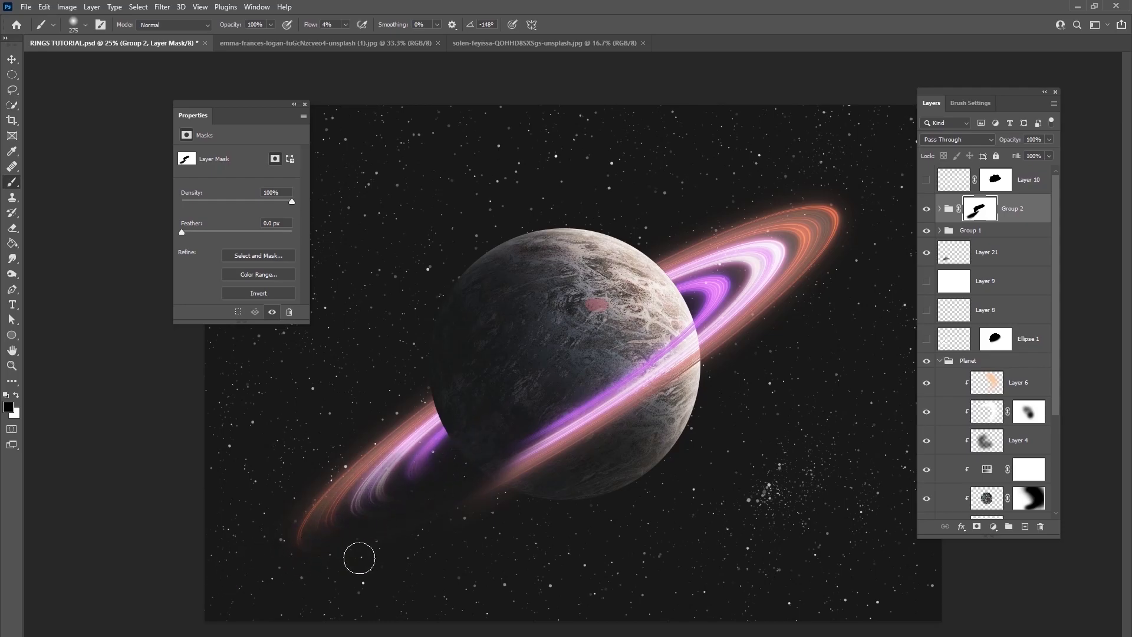
{"action": "left_click_drag", "start_coordinate": [450, 490], "coordinate": [558, 399]}
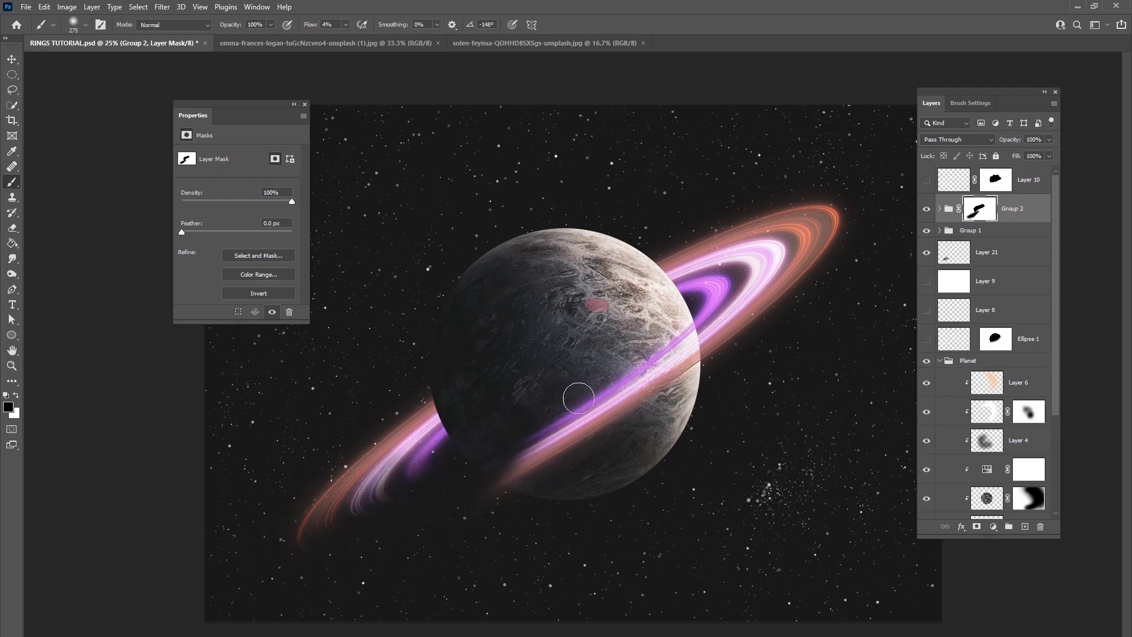
{"action": "mouse_move", "coordinate": [369, 548]}
{"action": "left_mouse_down"}
{"action": "mouse_move", "coordinate": [555, 416]}
{"action": "mouse_move", "coordinate": [418, 528]}
{"action": "mouse_move", "coordinate": [341, 562]}
{"action": "mouse_move", "coordinate": [399, 500]}
{"action": "mouse_move", "coordinate": [385, 535]}
{"action": "mouse_move", "coordinate": [550, 461]}
{"action": "mouse_move", "coordinate": [520, 487]}
{"action": "mouse_move", "coordinate": [479, 497]}
{"action": "mouse_move", "coordinate": [493, 459]}
{"action": "mouse_move", "coordinate": [484, 484]}
{"action": "mouse_move", "coordinate": [576, 398]}
{"action": "mouse_move", "coordinate": [410, 516]}
{"action": "mouse_move", "coordinate": [457, 456]}
{"action": "mouse_move", "coordinate": [238, 561]}
{"action": "mouse_move", "coordinate": [509, 421]}
{"action": "mouse_move", "coordinate": [392, 512]}
{"action": "mouse_move", "coordinate": [620, 381]}
{"action": "mouse_move", "coordinate": [608, 398]}
{"action": "mouse_move", "coordinate": [431, 479]}
{"action": "mouse_move", "coordinate": [537, 413]}
{"action": "mouse_move", "coordinate": [466, 478]}
{"action": "mouse_move", "coordinate": [580, 396]}
{"action": "mouse_move", "coordinate": [340, 546]}
{"action": "mouse_move", "coordinate": [351, 517]}
{"action": "mouse_move", "coordinate": [438, 496]}
{"action": "mouse_move", "coordinate": [644, 407]}
{"action": "mouse_move", "coordinate": [359, 527]}
{"action": "left_mouse_up"}
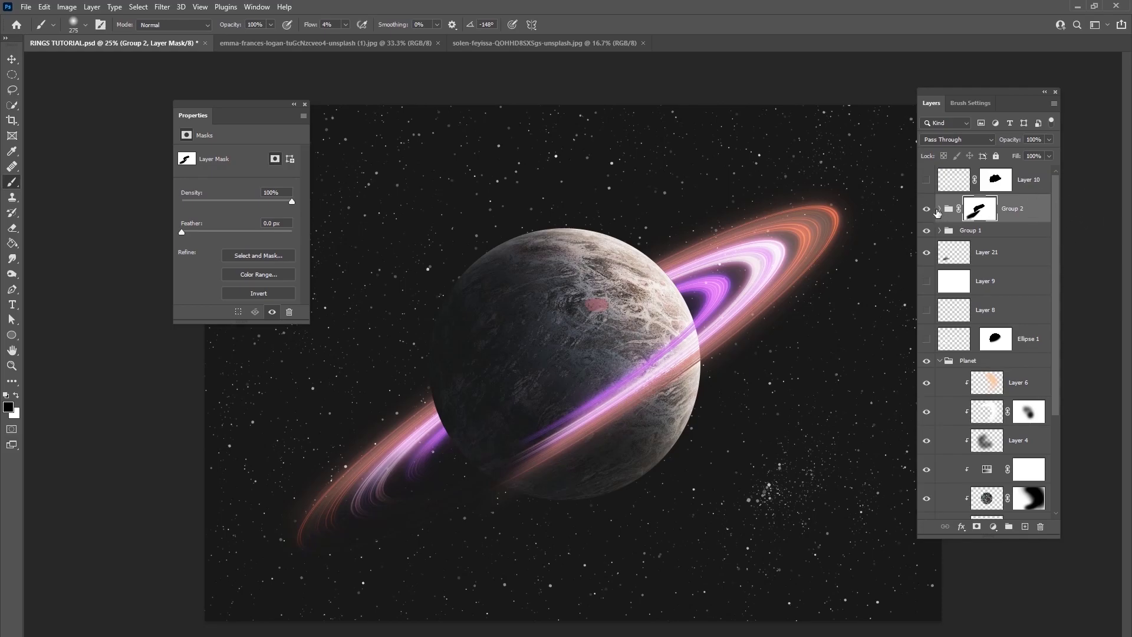
Step: Compare the rings with and without the glow group after the shadow masking
{"action": "left_click", "coordinate": [926, 209]}
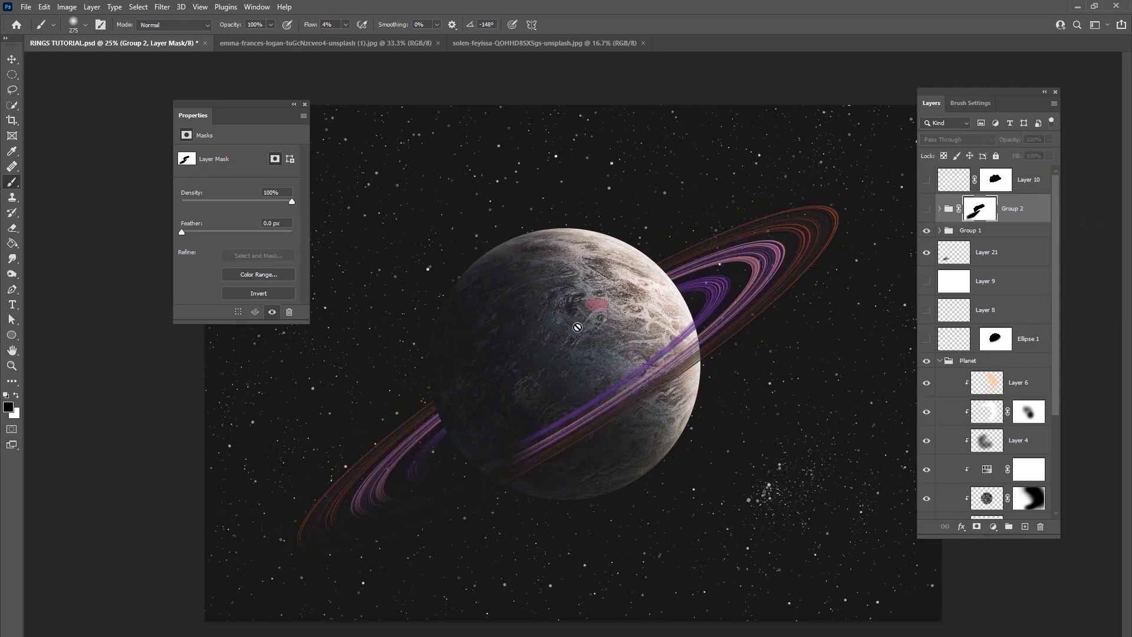
{"action": "left_click", "coordinate": [924, 209]}
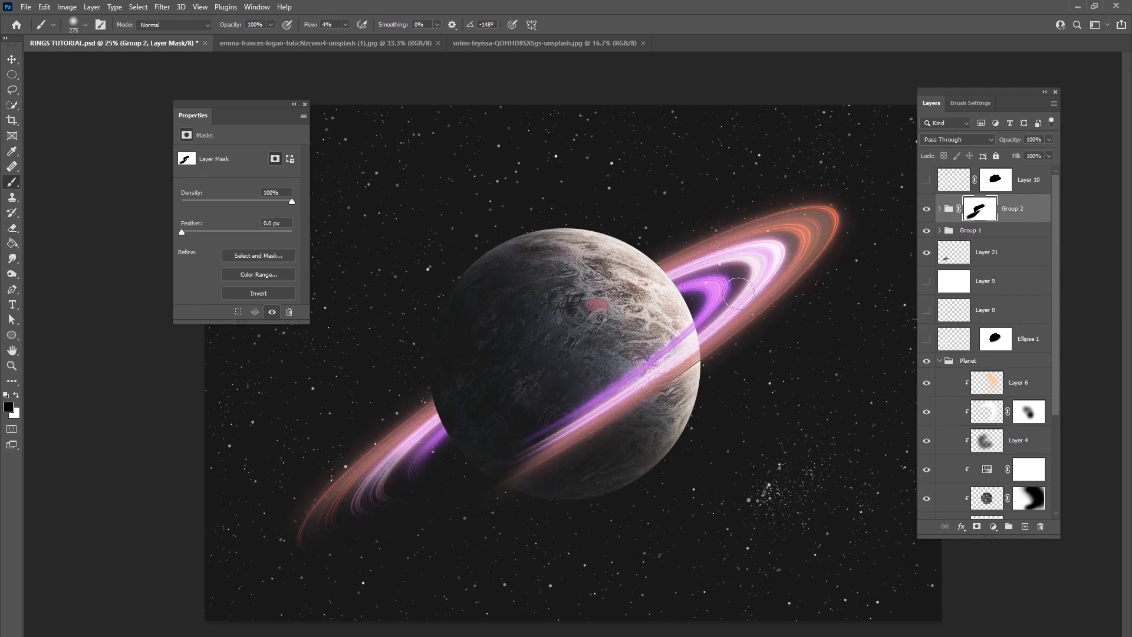
{"action": "left_click", "coordinate": [925, 210]}
{"action": "left_click", "coordinate": [925, 210]}
Step: Add a Gradient Map adjustment layer above the glow group and apply the dark-to-light blue gradient preset
{"action": "left_click", "coordinate": [993, 526]}
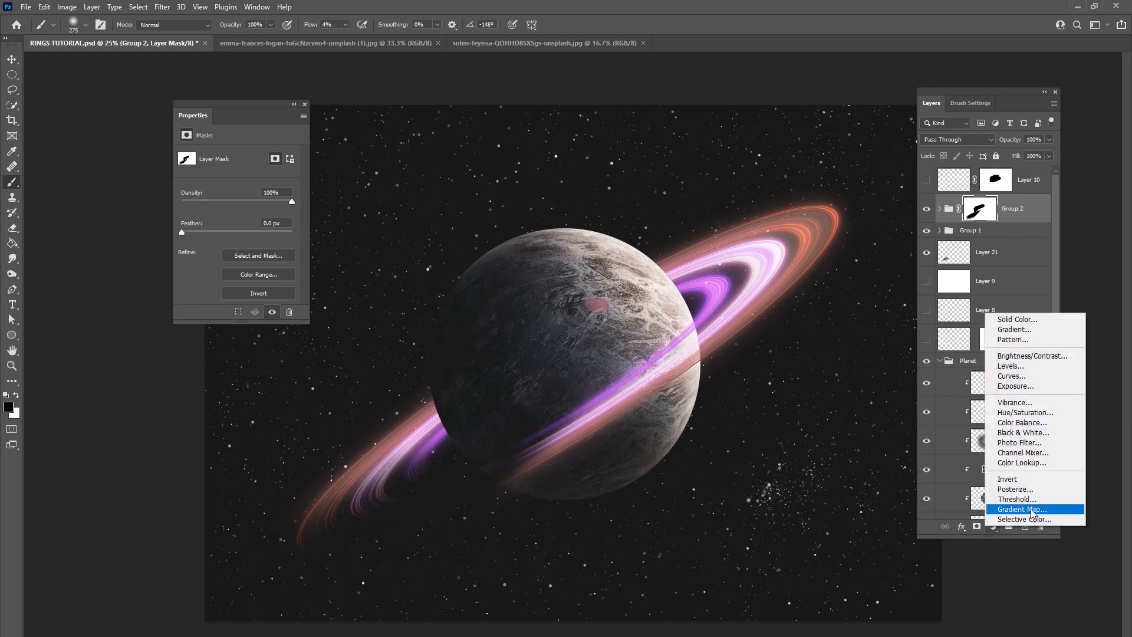
{"action": "left_click", "coordinate": [1020, 513]}
{"action": "left_click", "coordinate": [291, 158]}
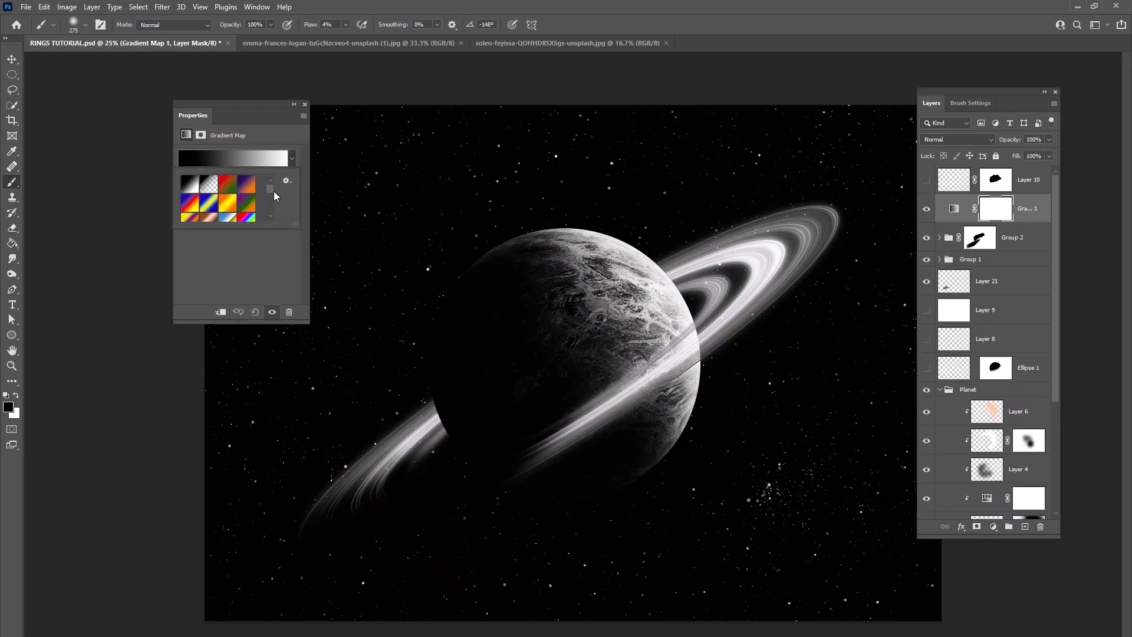
{"action": "left_click_drag", "start_coordinate": [270, 190], "coordinate": [271, 196]}
{"action": "left_click", "coordinate": [209, 209]}
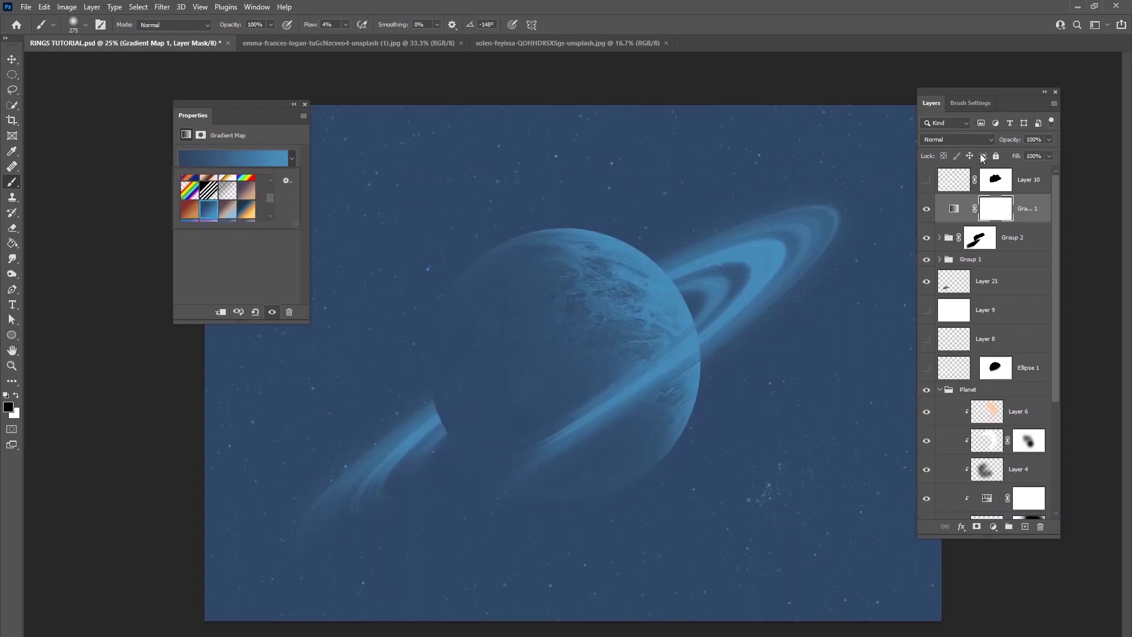
Step: Set the Gradient Map layer's blend mode to Hue
{"action": "left_click", "coordinate": [957, 139]}
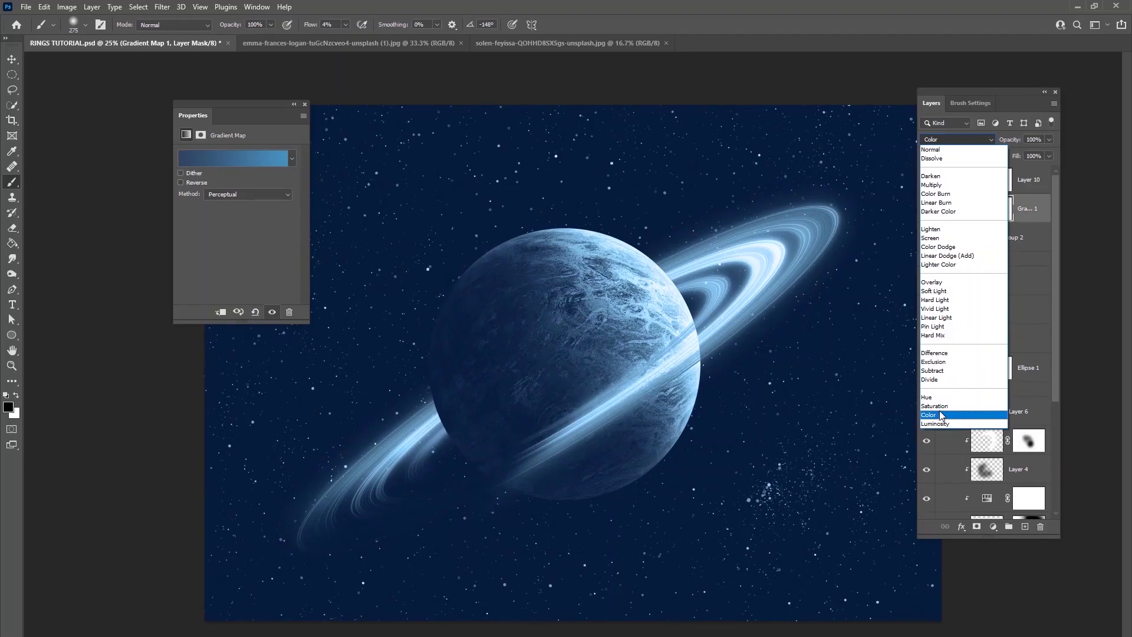
{"action": "key", "text": "Up"}
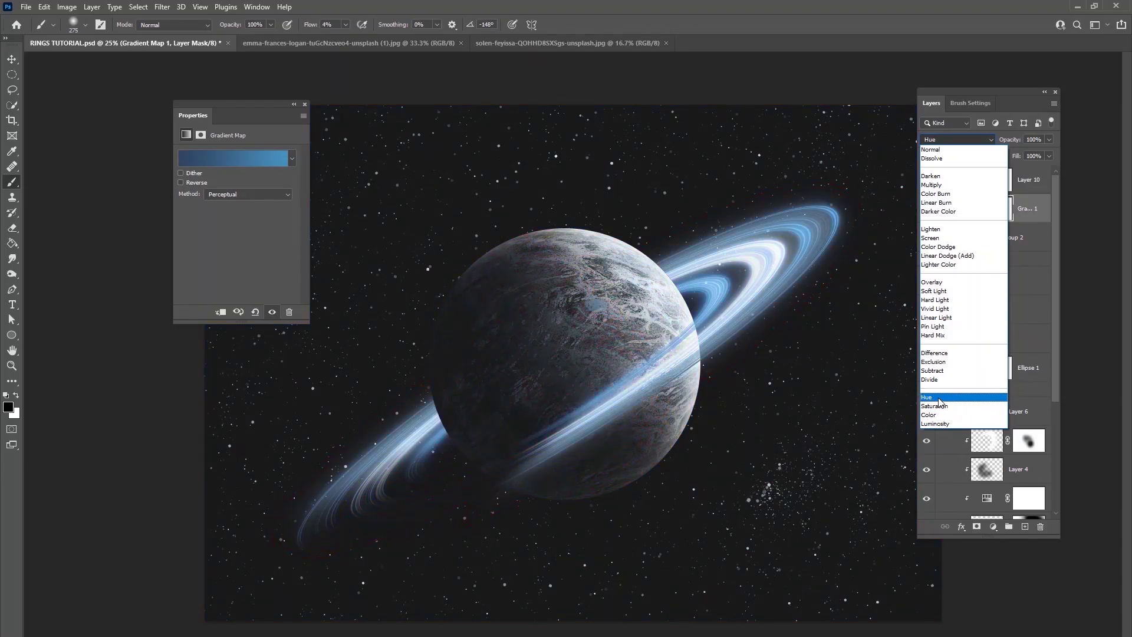
{"action": "left_click", "coordinate": [939, 398]}
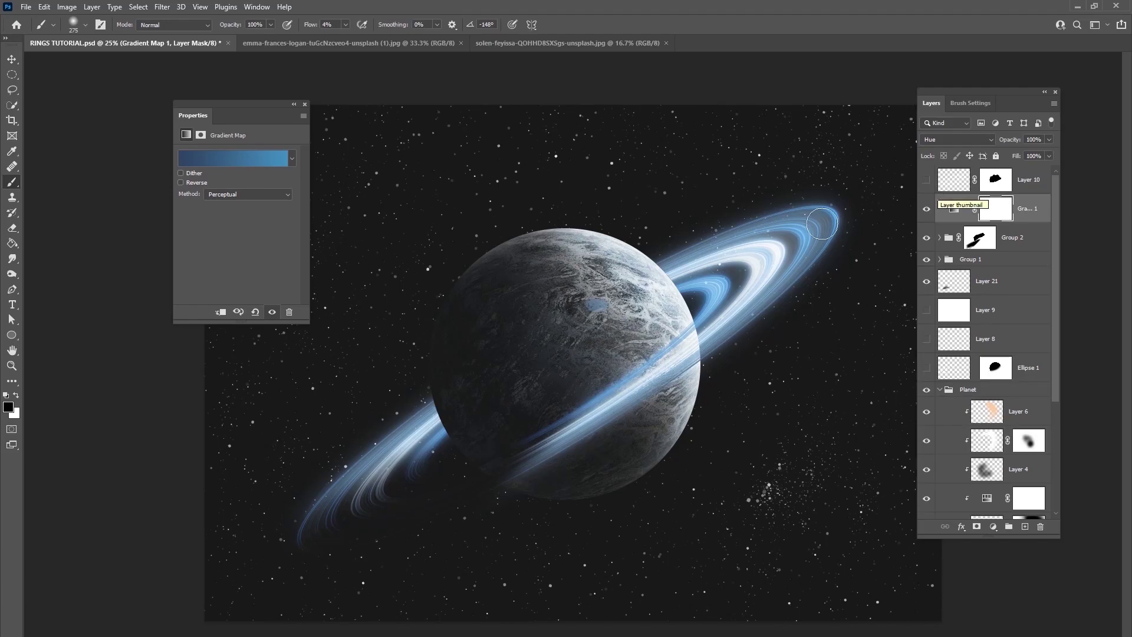
Step: Try other gradient presets on the Gradient Map and settle on the red-to-orange one to recolour the rings
{"action": "left_click", "coordinate": [292, 157]}
{"action": "left_click", "coordinate": [190, 210]}
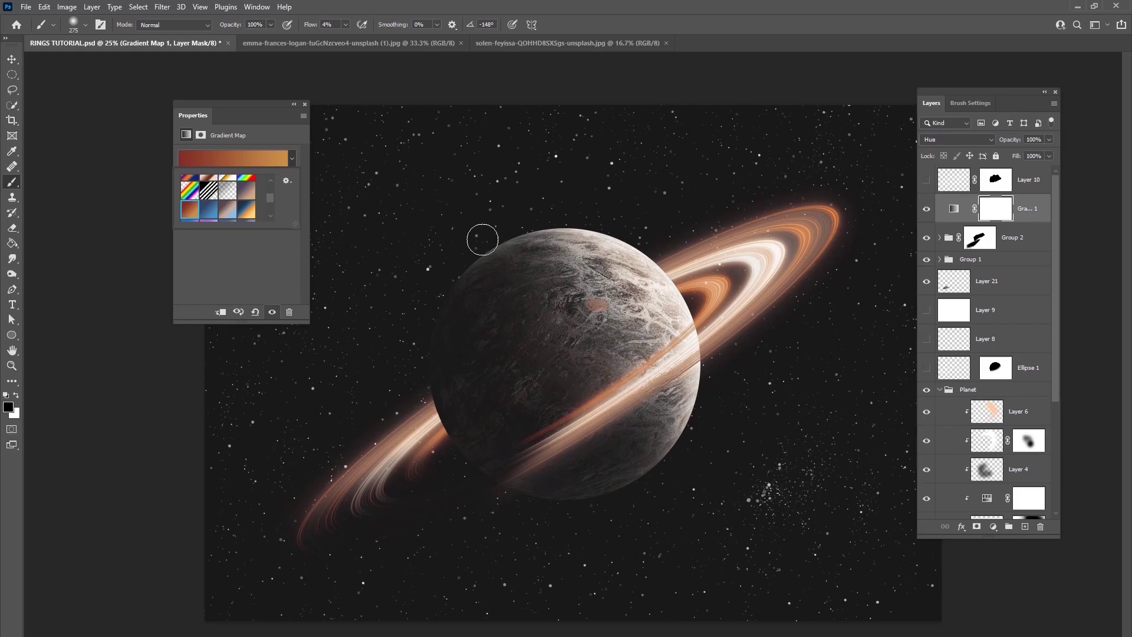
{"action": "left_click", "coordinate": [251, 193]}
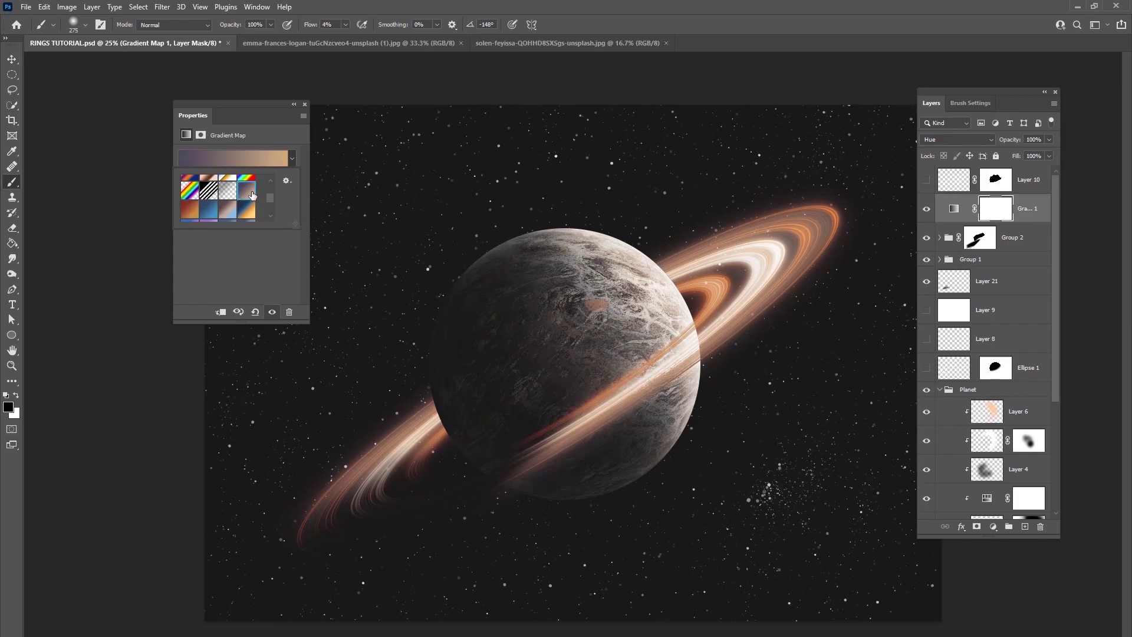
{"action": "left_click", "coordinate": [211, 211]}
{"action": "left_click", "coordinate": [190, 210]}
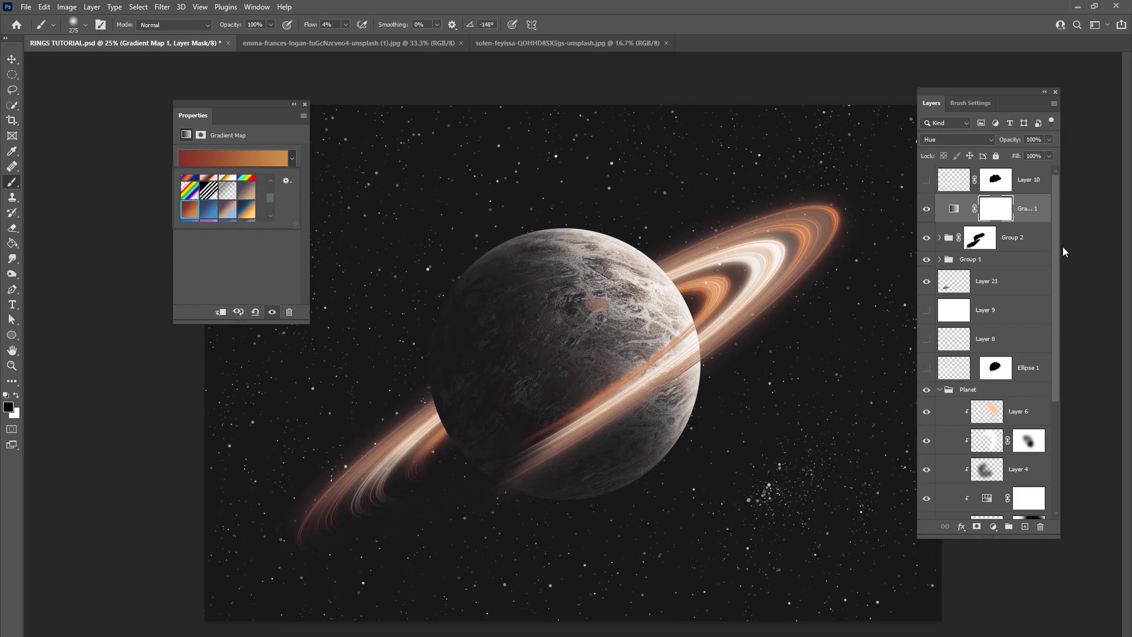
{"action": "left_click", "coordinate": [928, 216]}
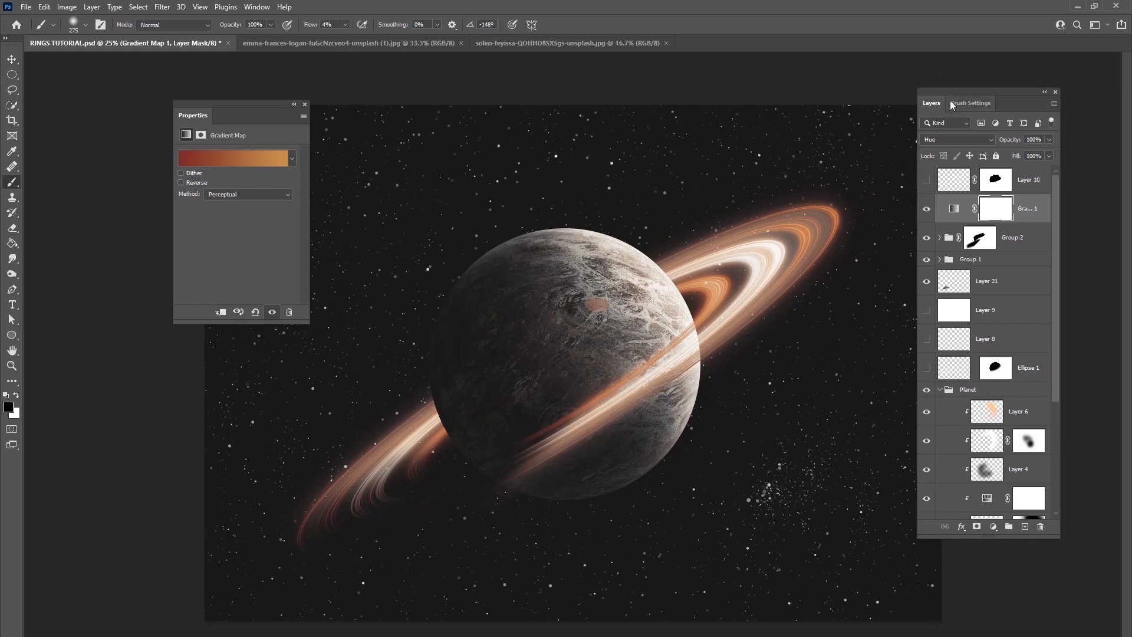
{"action": "left_click_drag", "start_coordinate": [971, 88], "coordinate": [990, 85]}
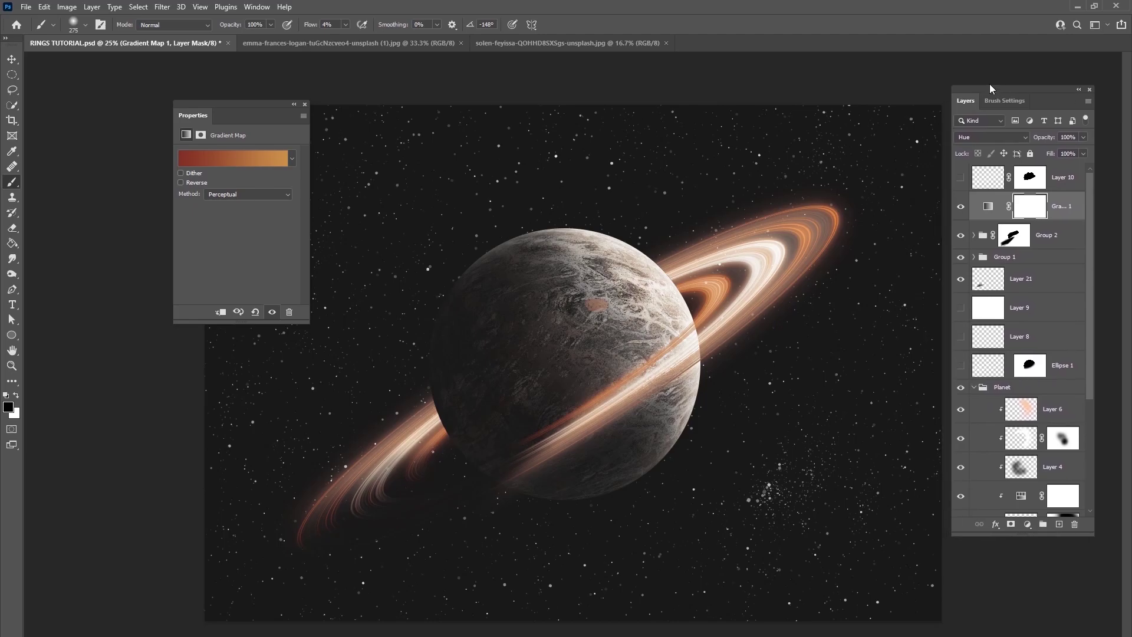